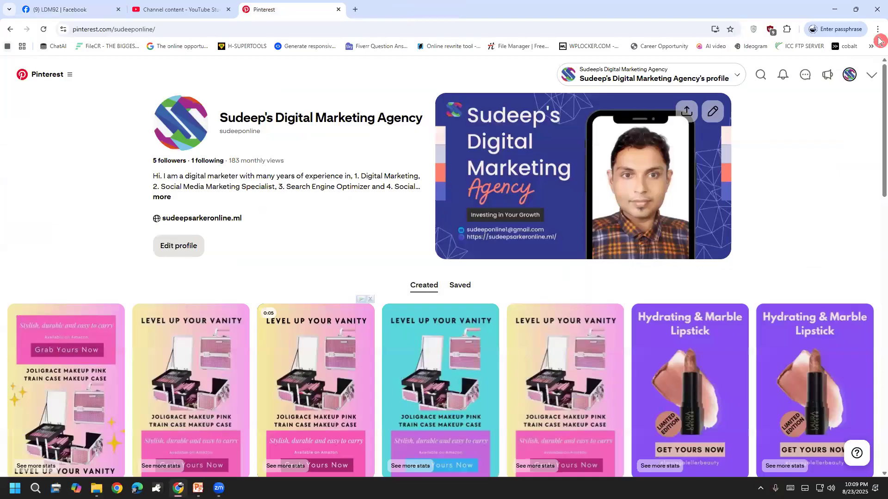
Replace the Pinterest address with a Google search page from the address bar.
click(318, 59)
key(ctrl+l)
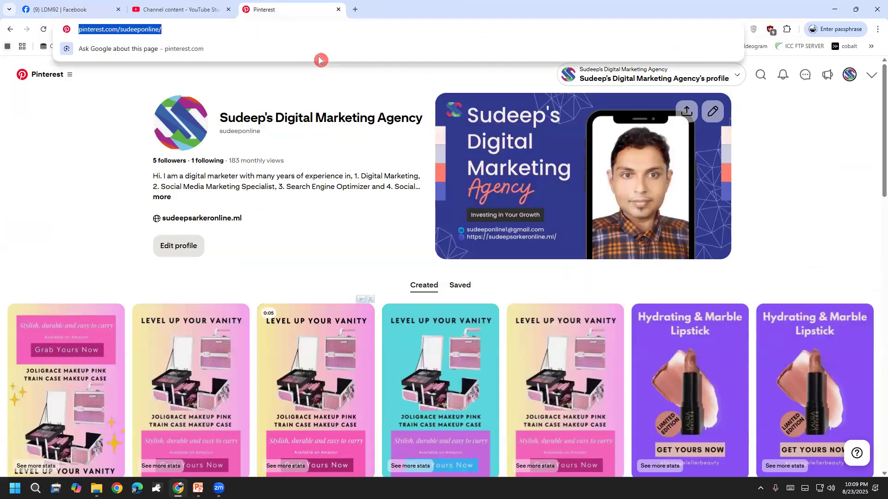
text(g)
click(167, 69)
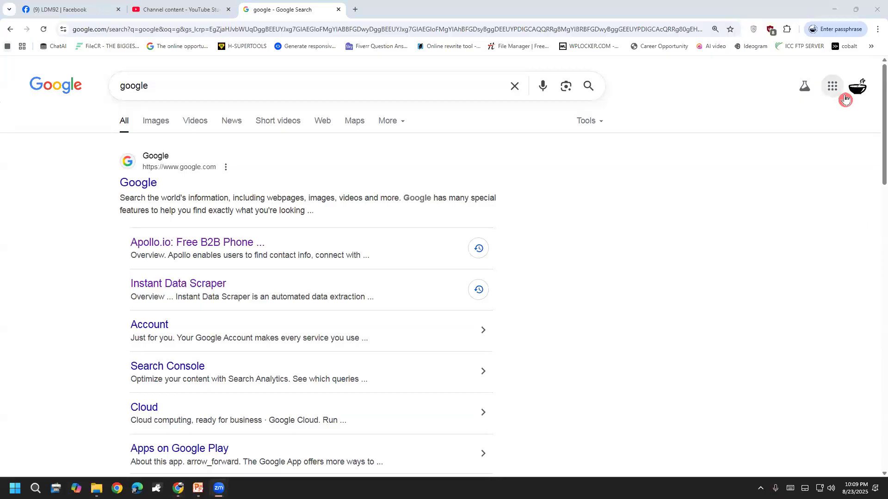
Switch Google to the second signed-in account via the account panel.
click(856, 95)
click(670, 257)
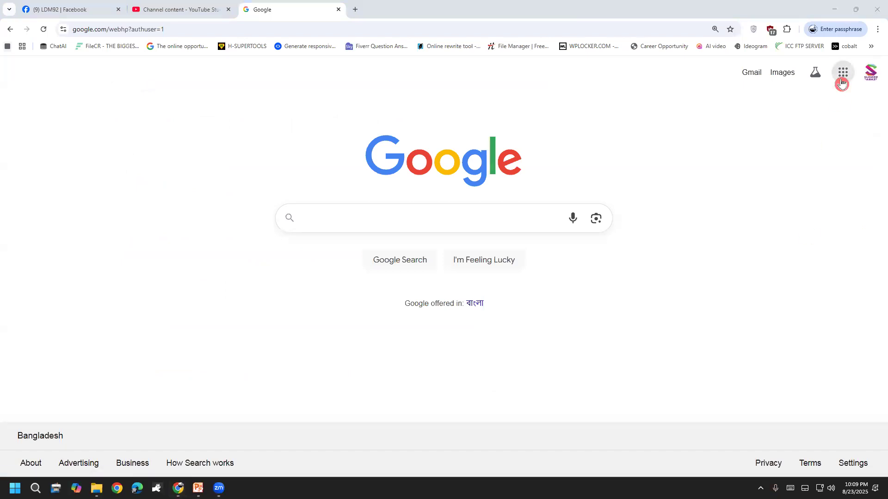
click(842, 82)
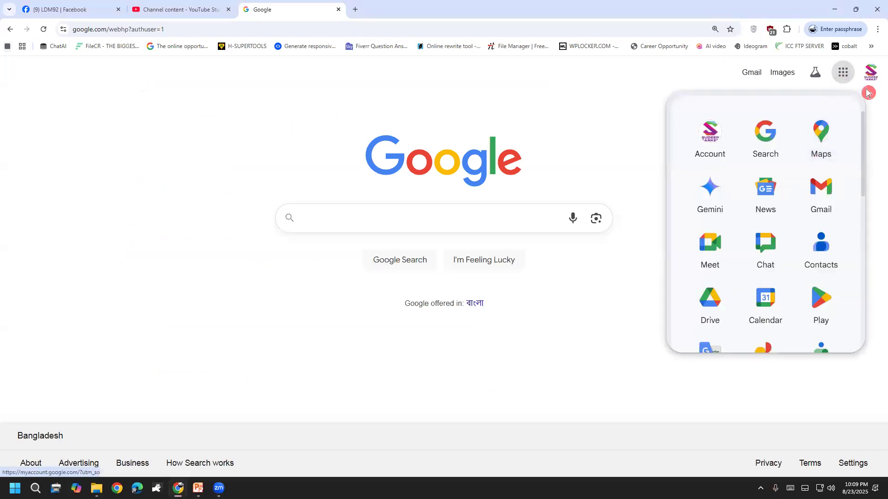
click(869, 72)
click(771, 315)
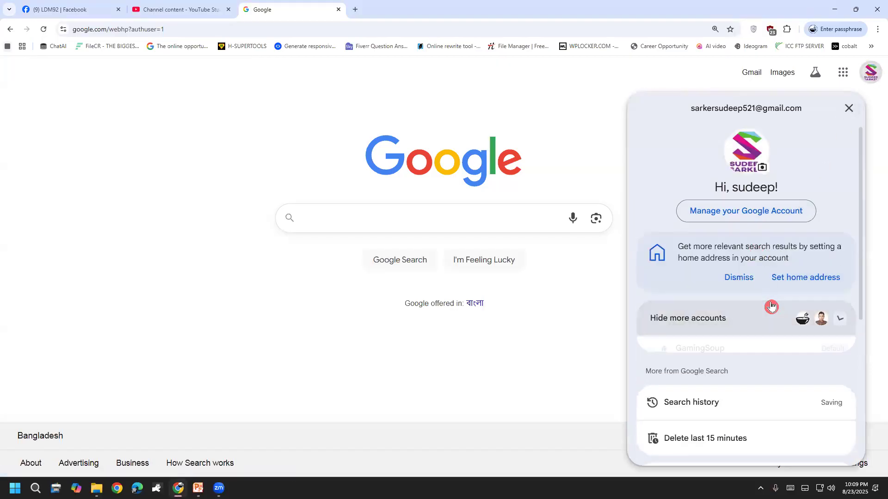
click(762, 386)
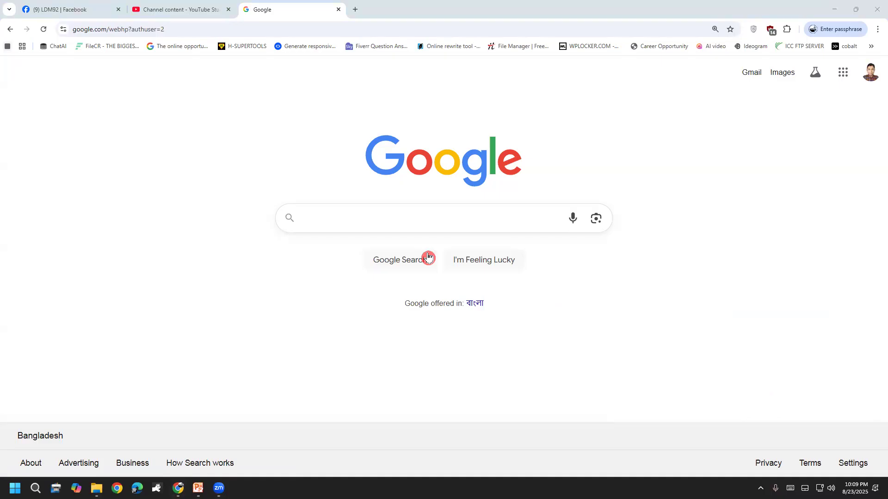
Bring up the Google apps grid and scroll through it toward Forms.
click(843, 72)
scroll(763, 234, down, 7)
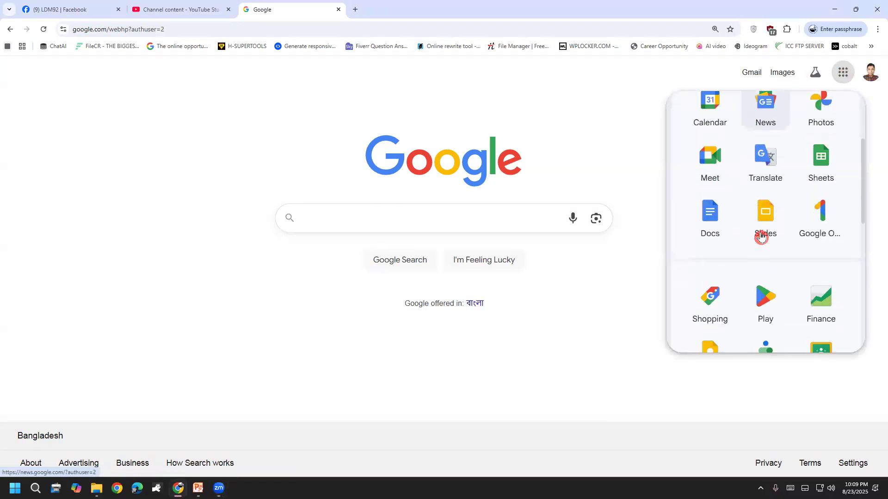
scroll(724, 303, up, 1)
scroll(726, 300, down, 1)
scroll(740, 286, up, 3)
scroll(744, 287, down, 3)
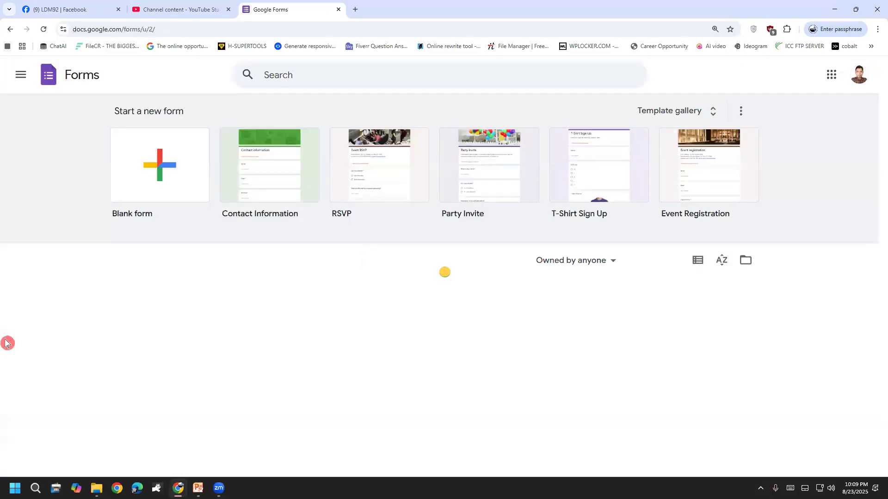
Copy the shortened responder link of the ldm 92 test form, then close the Forms tab.
click(162, 368)
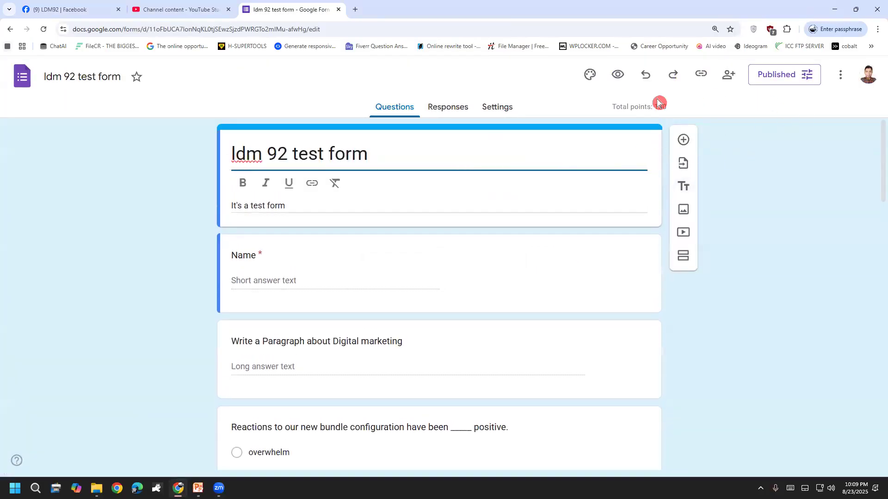
click(701, 74)
click(716, 147)
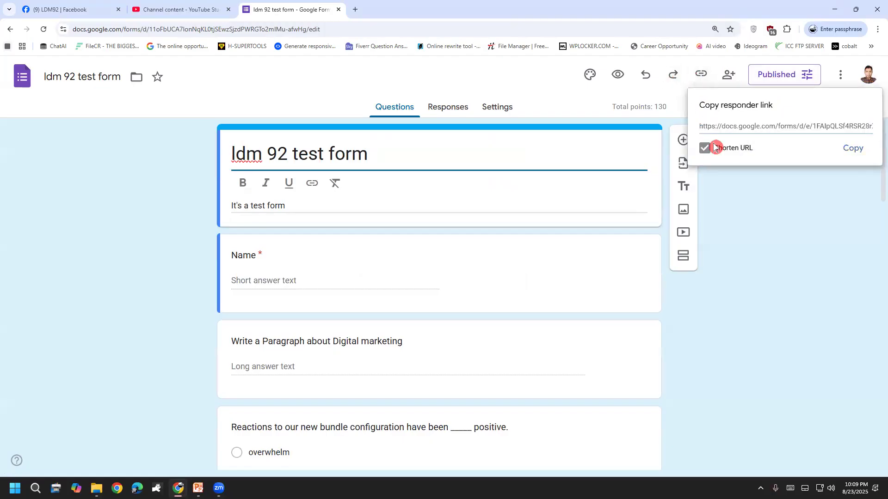
click(849, 153)
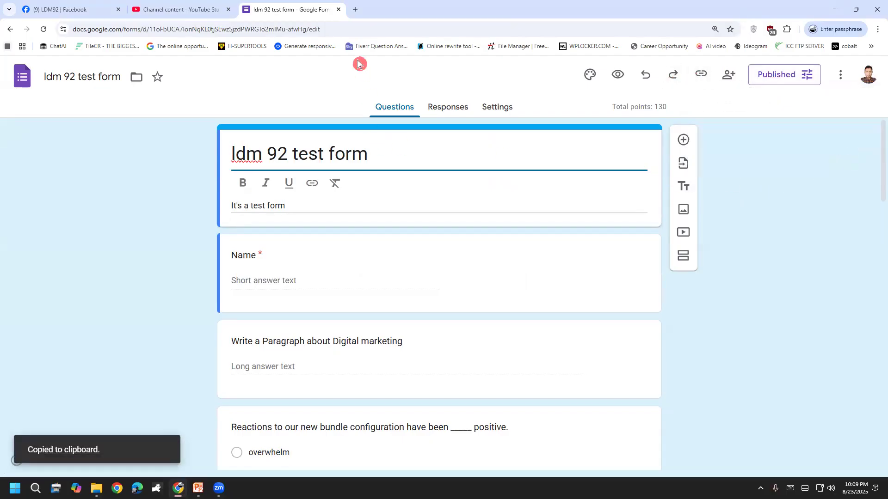
key(ctrl+w)
Load the copied form link in a new incognito window.
click(877, 29)
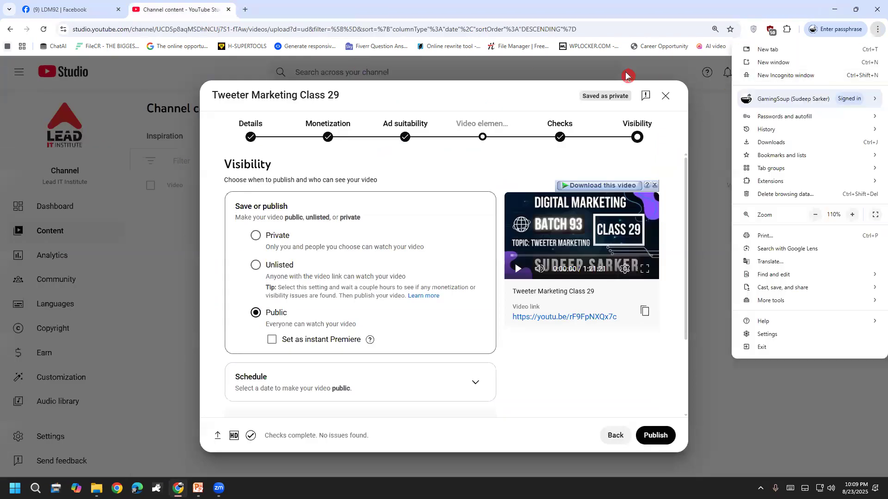
click(241, 8)
click(875, 34)
click(821, 74)
key(ctrl+v)
key(Return)
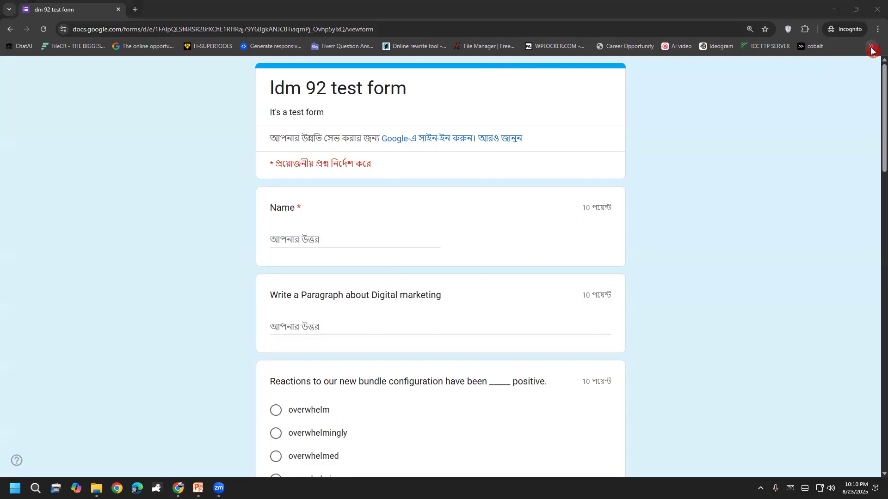
Translate the live form into English, then switch it back to Bangla.
click(878, 29)
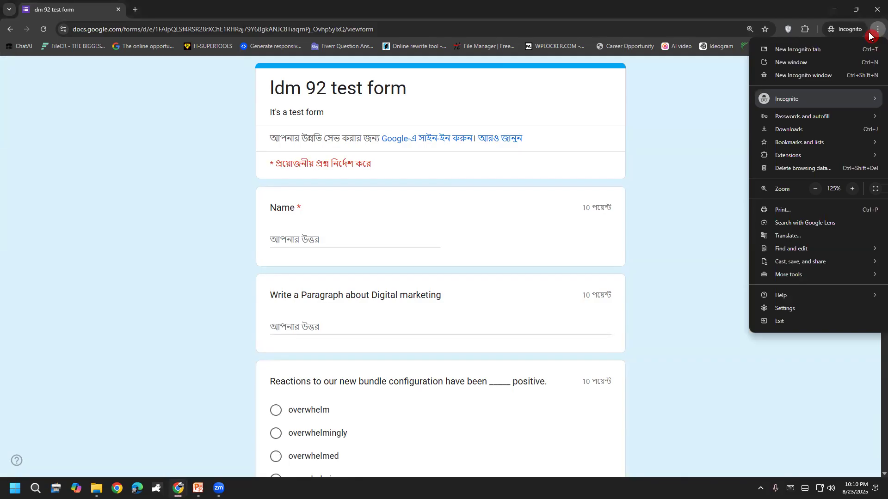
click(854, 240)
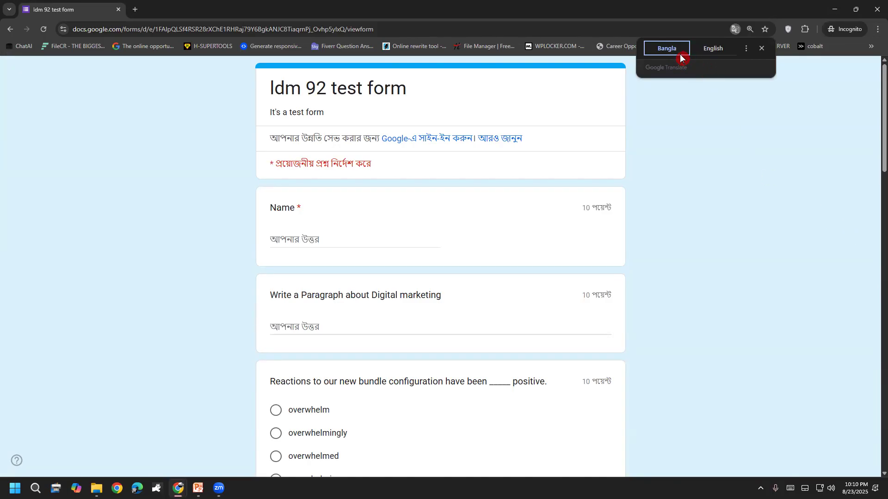
click(699, 54)
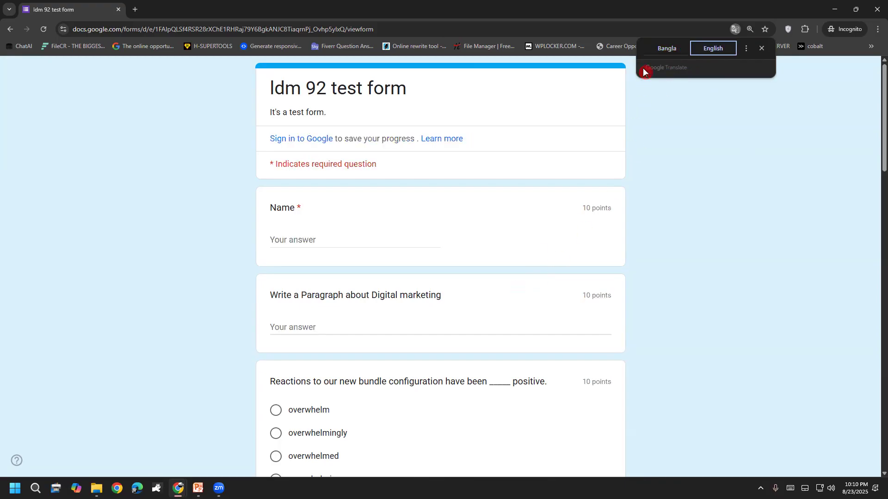
click(651, 55)
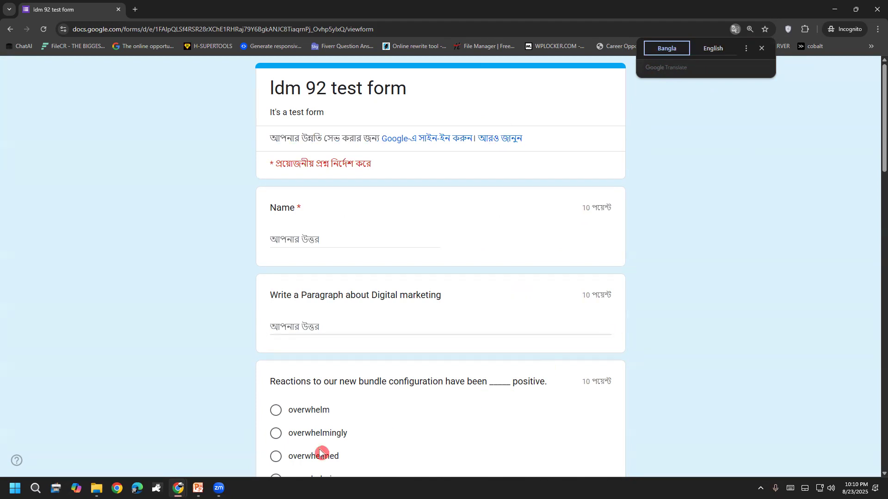
scroll(249, 434, down, 2)
scroll(249, 433, up, 2)
Choose Bangla as the translation target language and confirm.
click(745, 49)
click(733, 70)
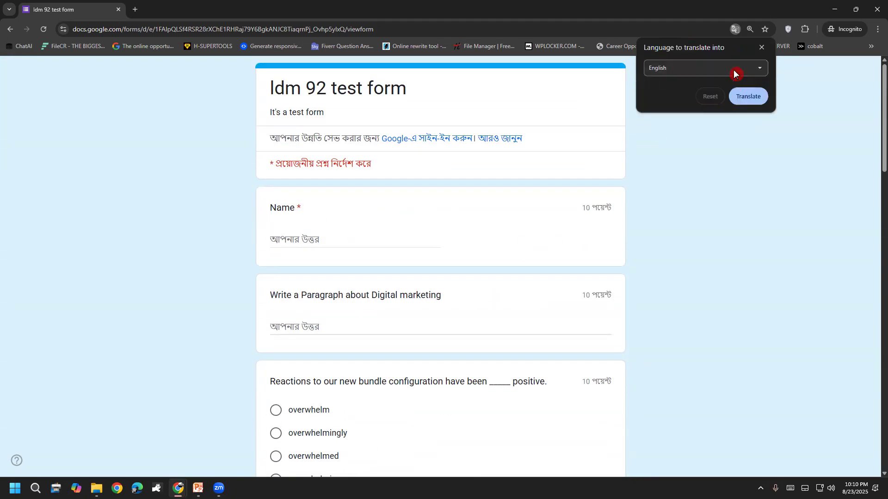
click(725, 73)
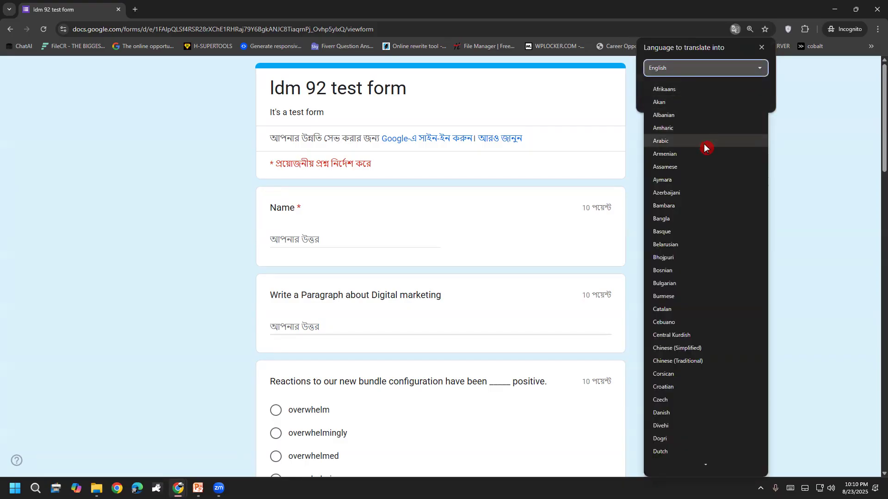
click(695, 224)
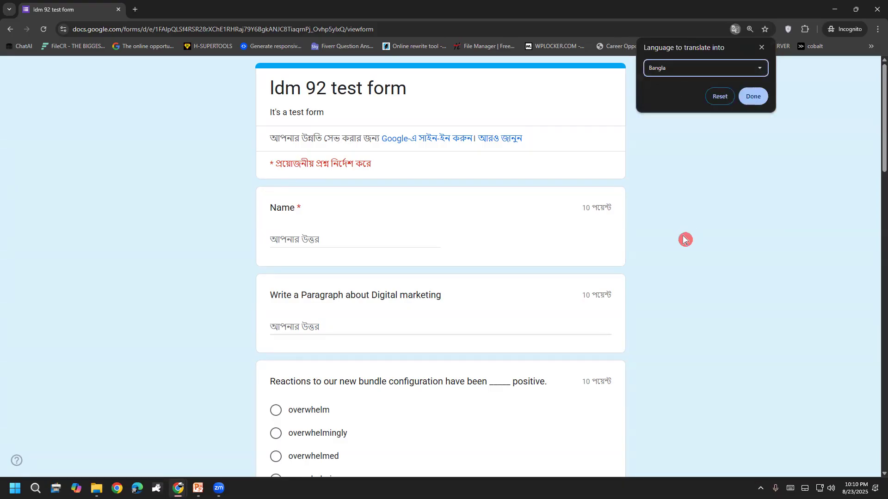
click(49, 35)
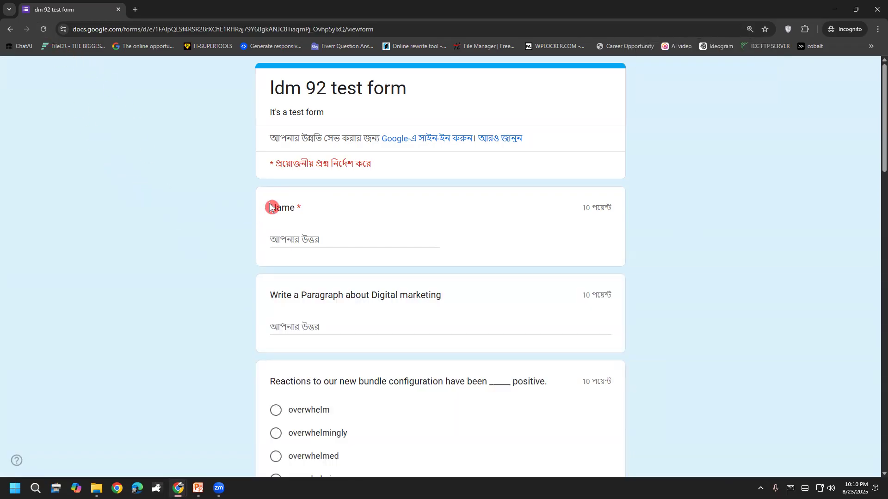
scroll(259, 236, down, 4)
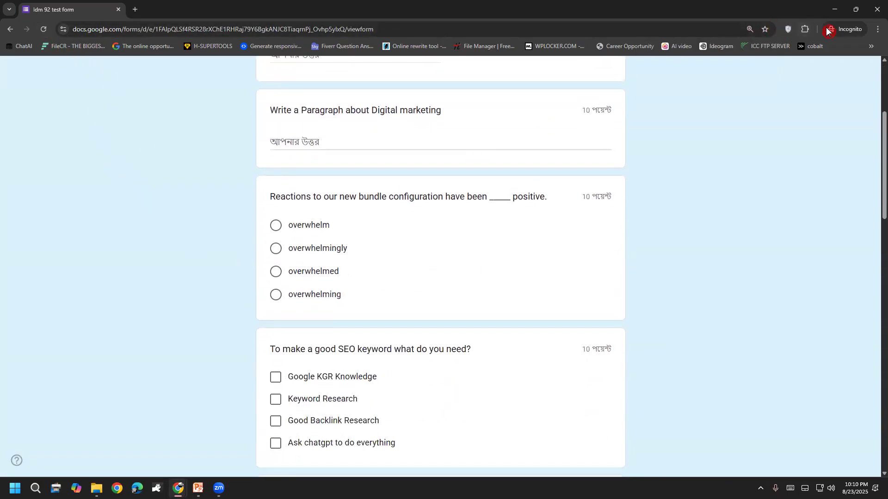
Translate the page again, then close the incognito window.
click(878, 31)
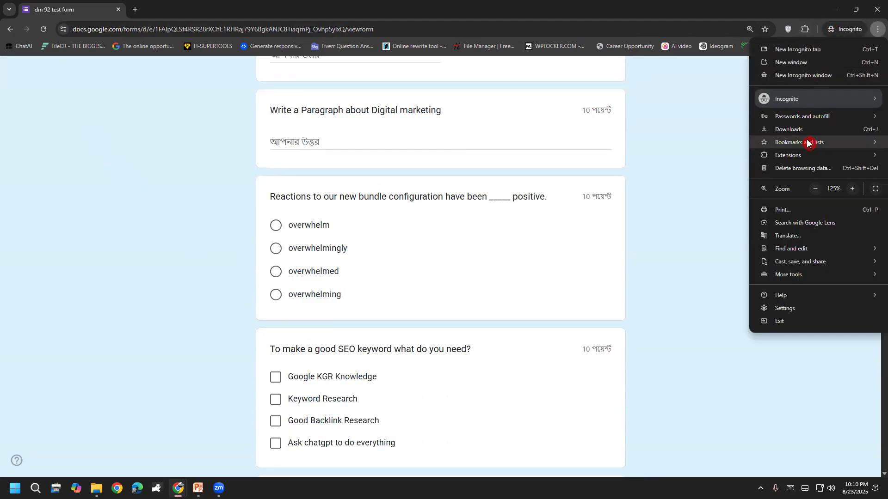
click(802, 241)
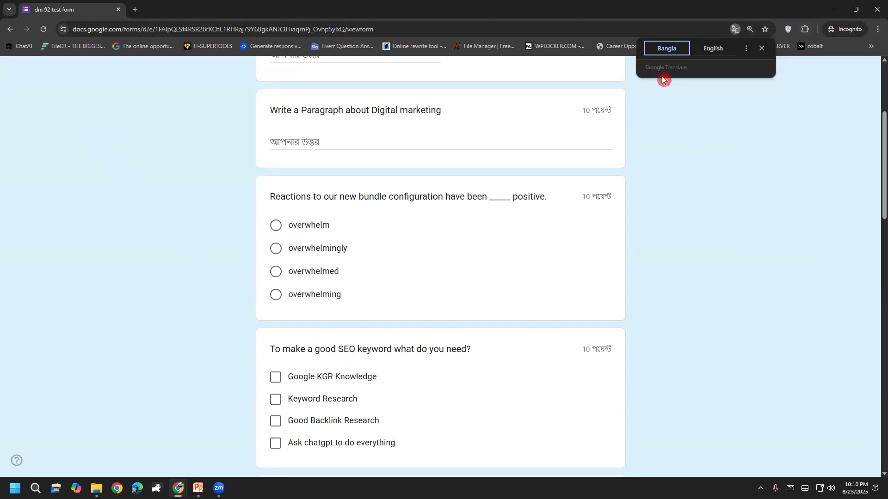
click(879, 6)
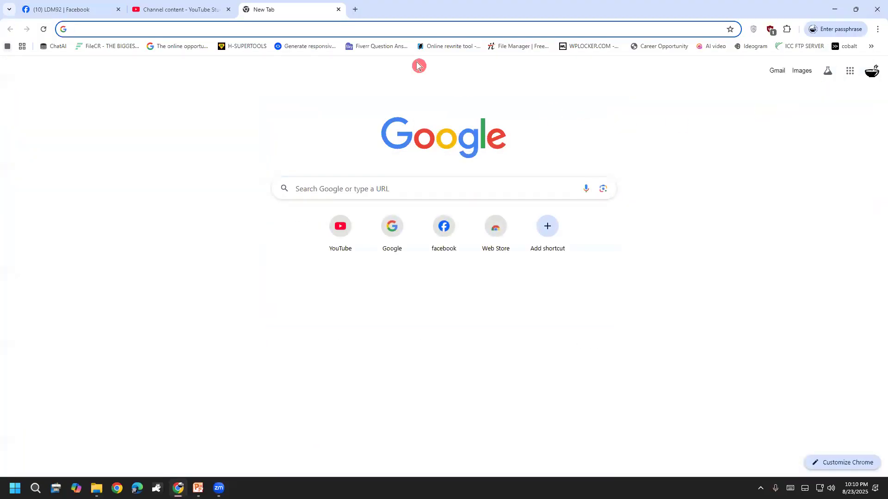
Reopen the pasted form link and translate the form into Bangla.
click(158, 32)
key(ctrl+v)
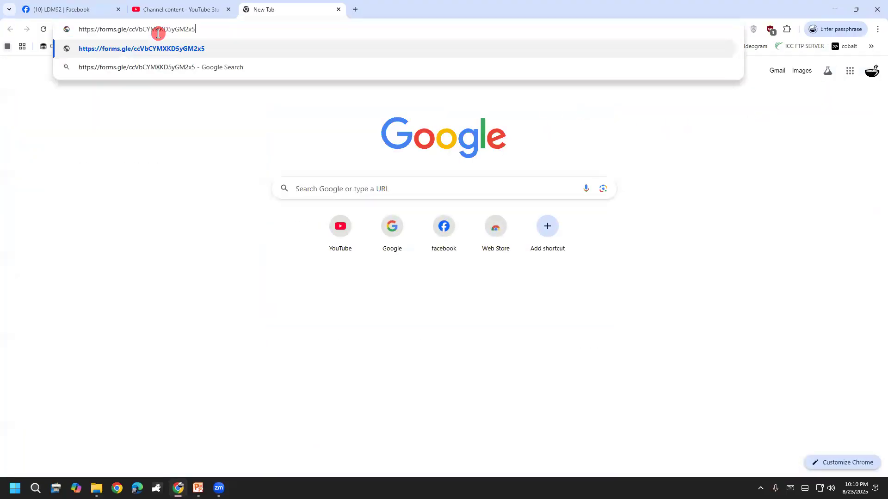
click(233, 44)
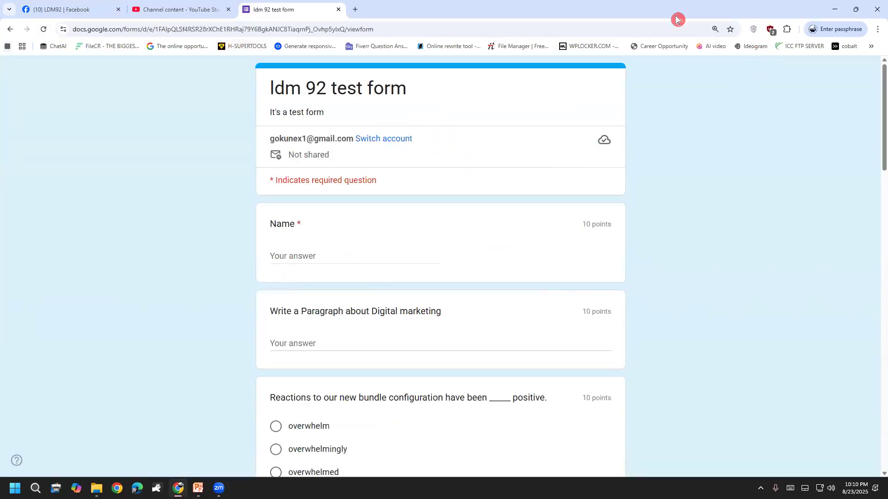
click(878, 29)
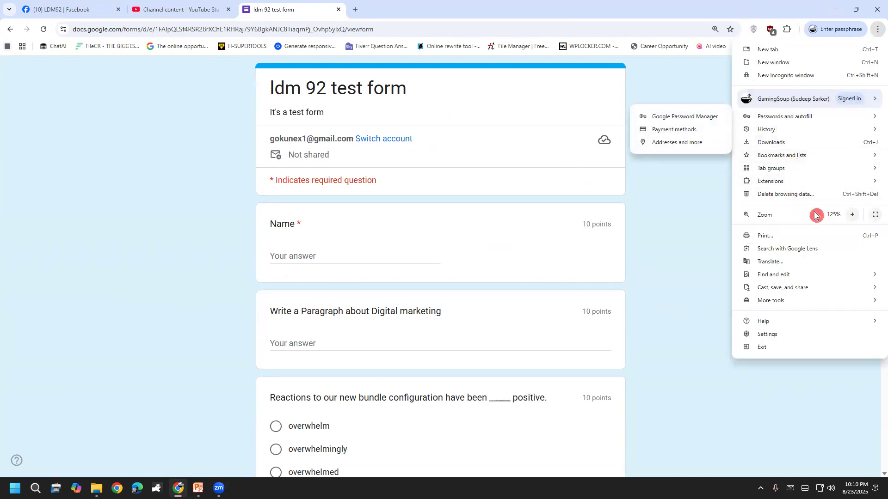
click(797, 266)
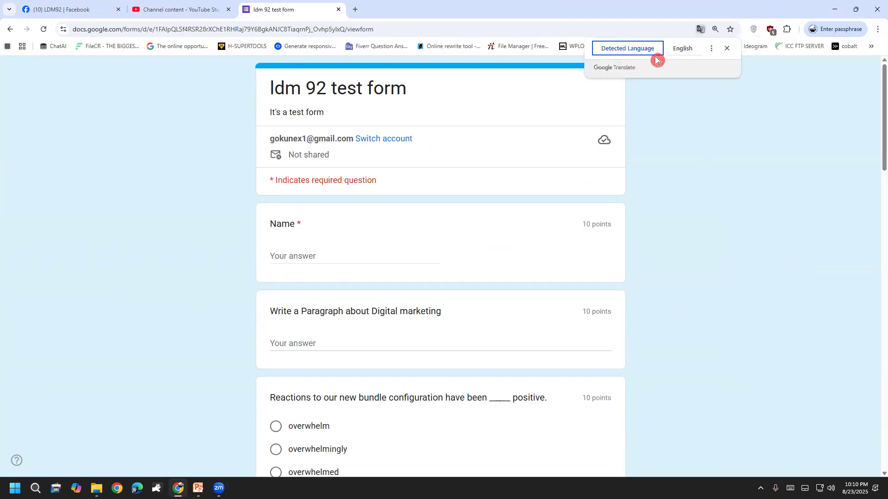
click(711, 50)
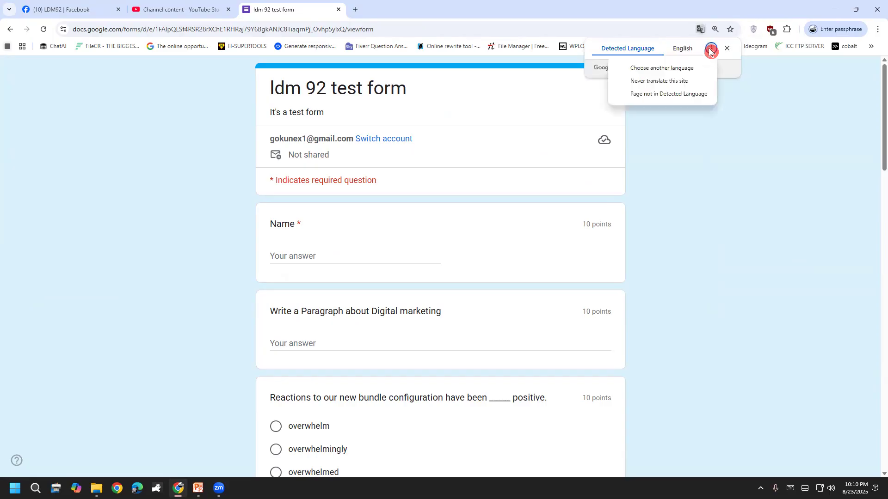
click(697, 68)
click(674, 76)
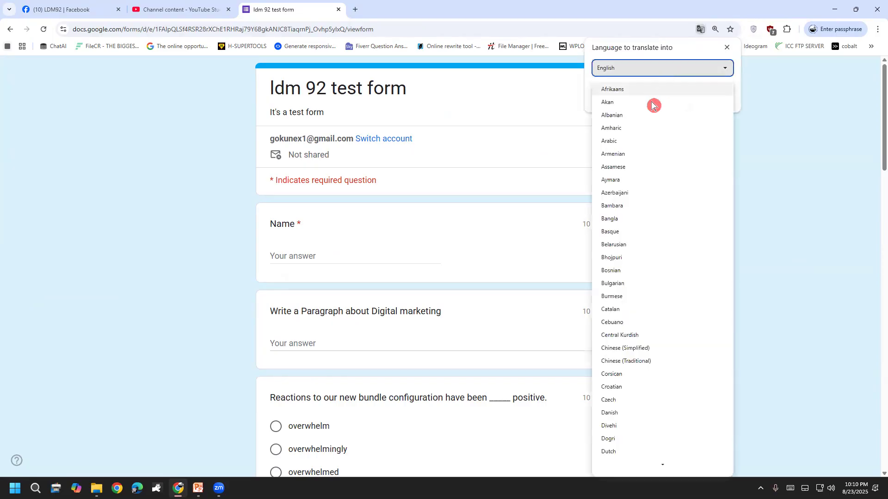
click(640, 218)
click(714, 96)
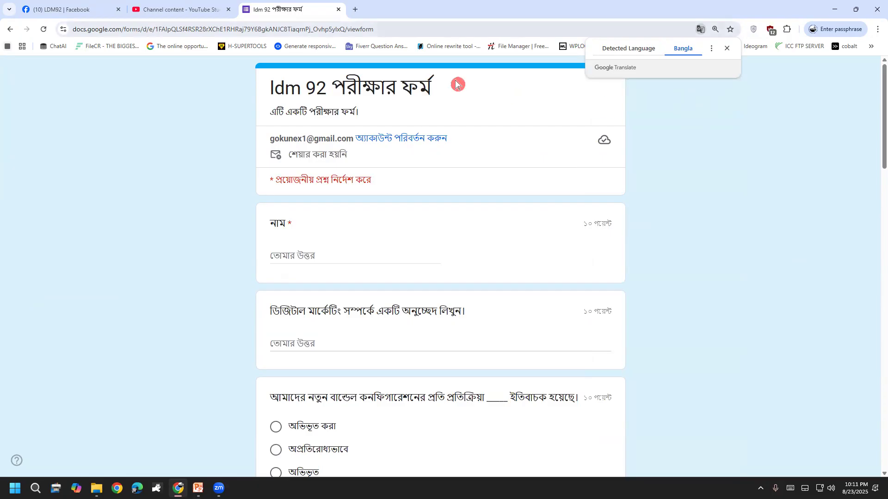
Mark the name question with red ink, then clear the marks.
drag(252, 212, 323, 204)
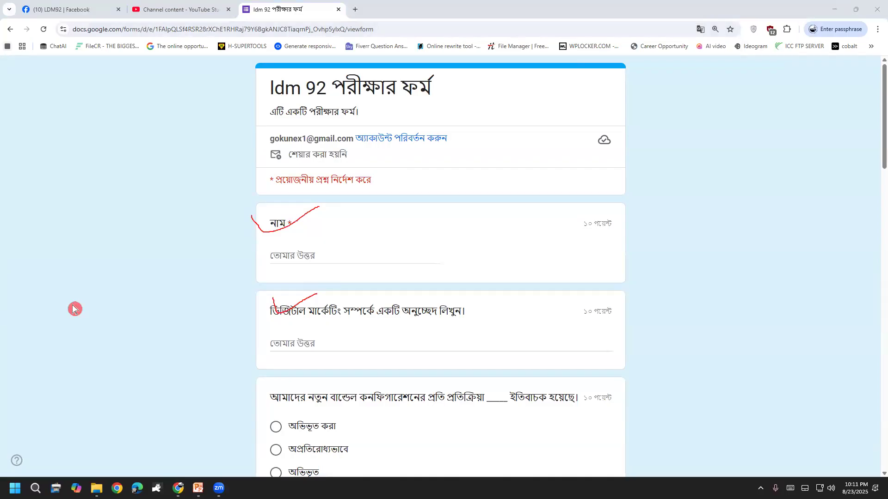
click(75, 309)
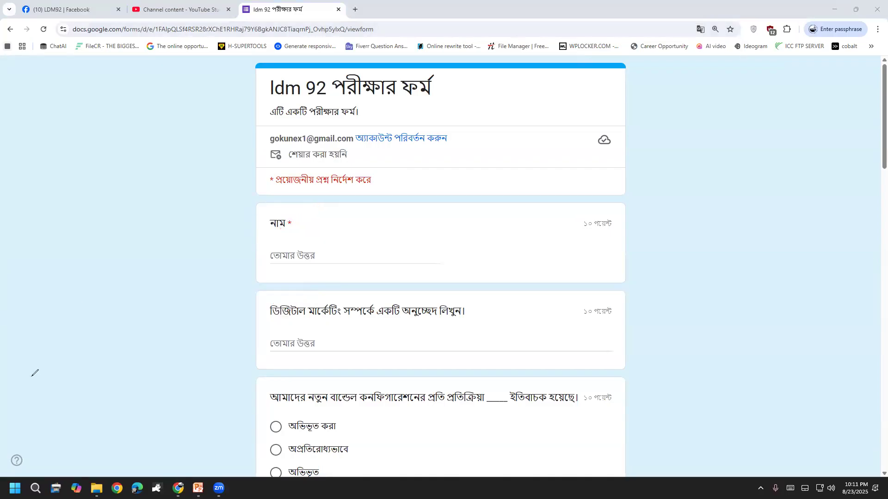
scroll(114, 285, down, 9)
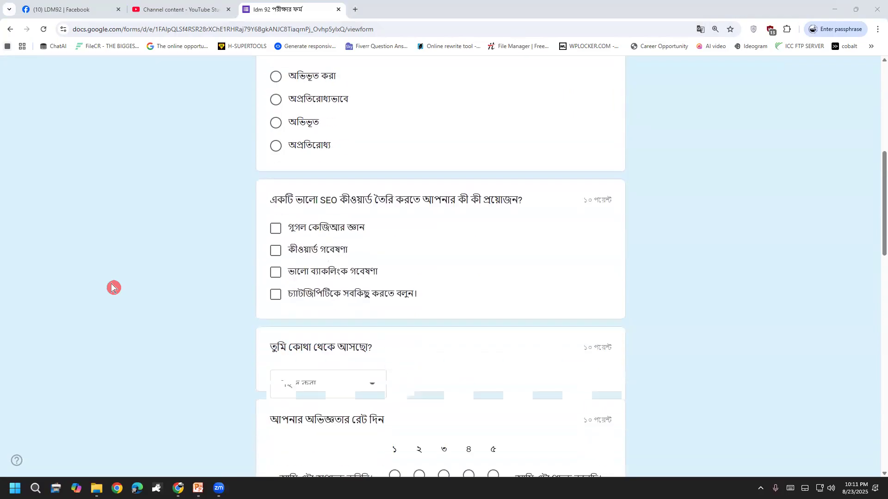
scroll(114, 285, up, 10)
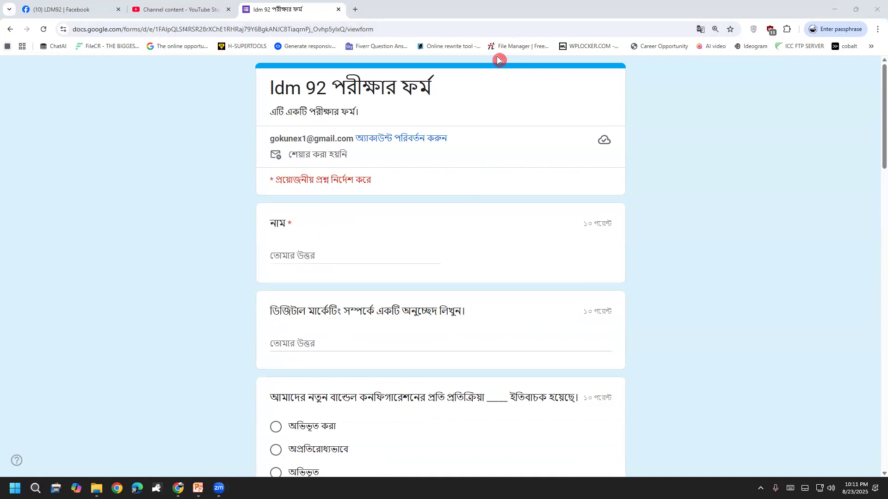
Translate the form back into English and open a new blank tab.
click(877, 29)
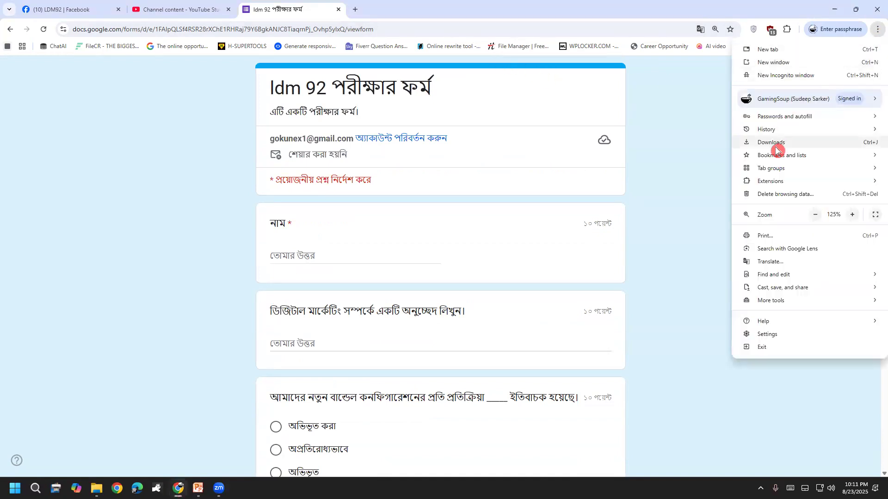
click(784, 267)
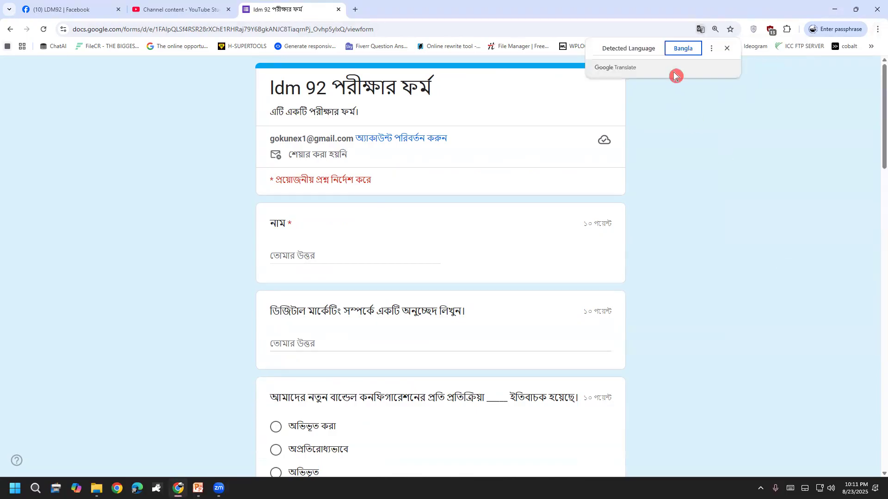
click(711, 49)
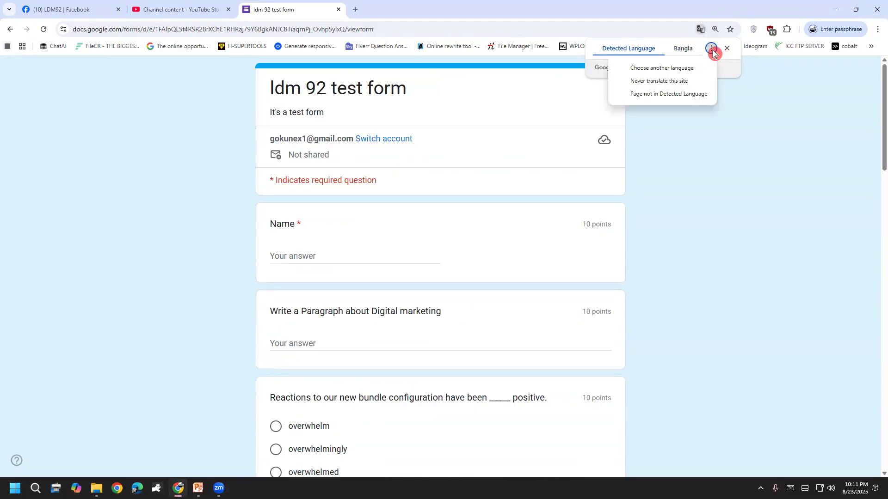
click(691, 73)
click(687, 73)
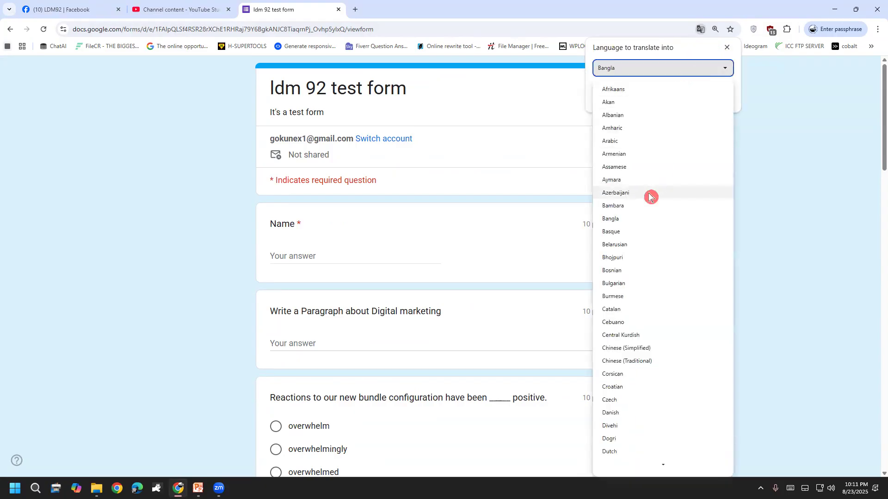
scroll(645, 241, down, 5)
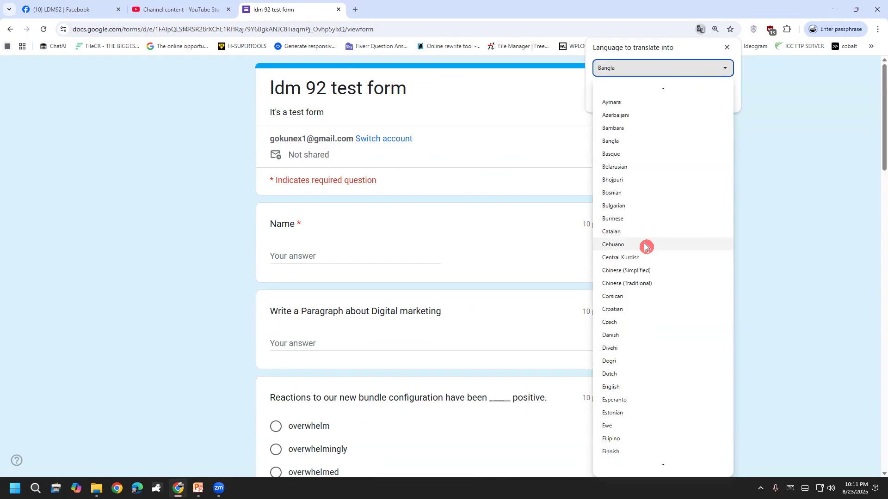
scroll(643, 261, down, 1)
scroll(643, 262, down, 3)
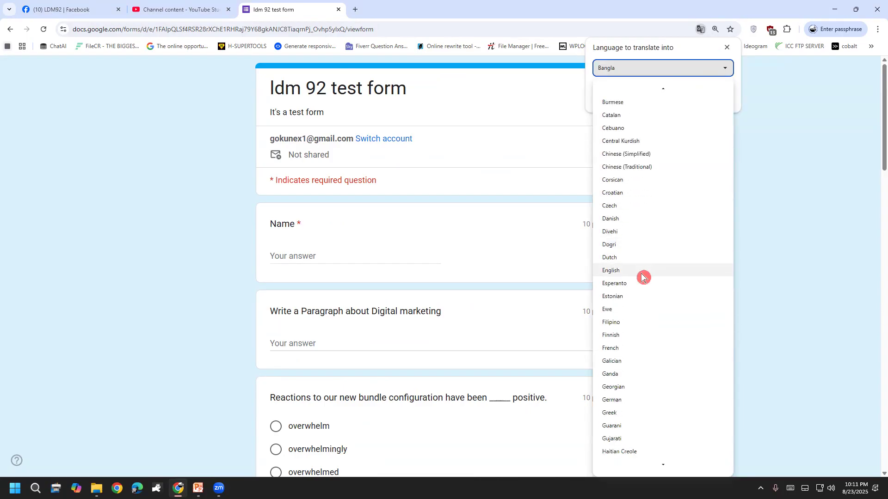
click(614, 244)
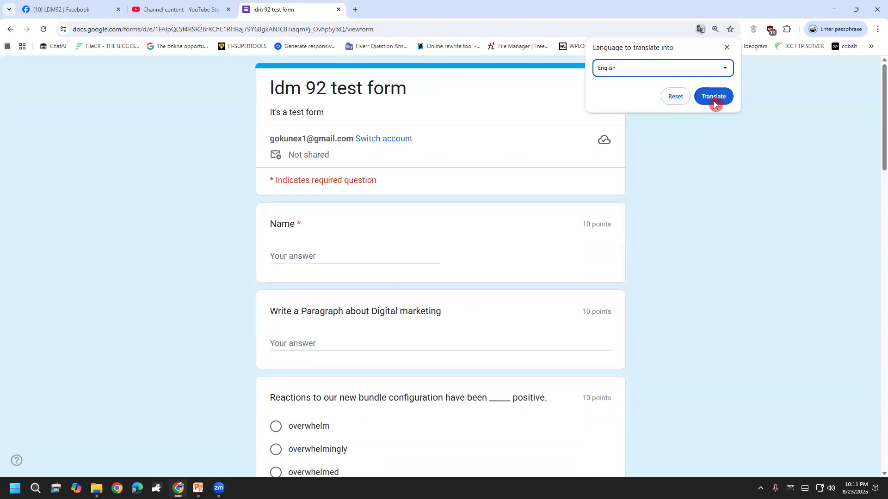
click(713, 96)
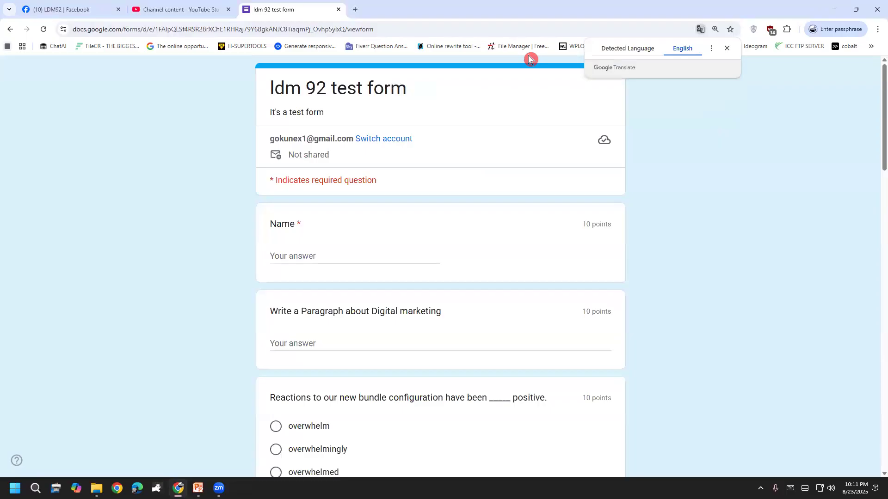
click(355, 9)
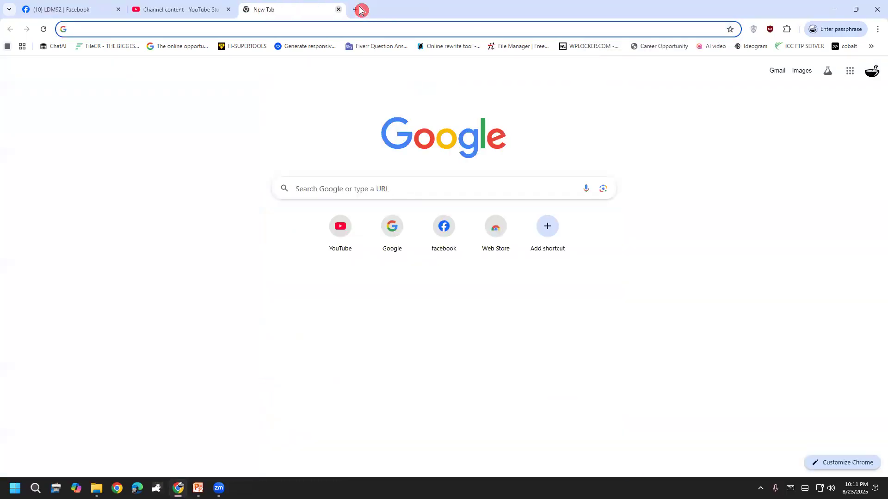
In the LDM92 group, highlight the Class 34 topic 'WordPress Intro and Theme Edit'.
click(110, 6)
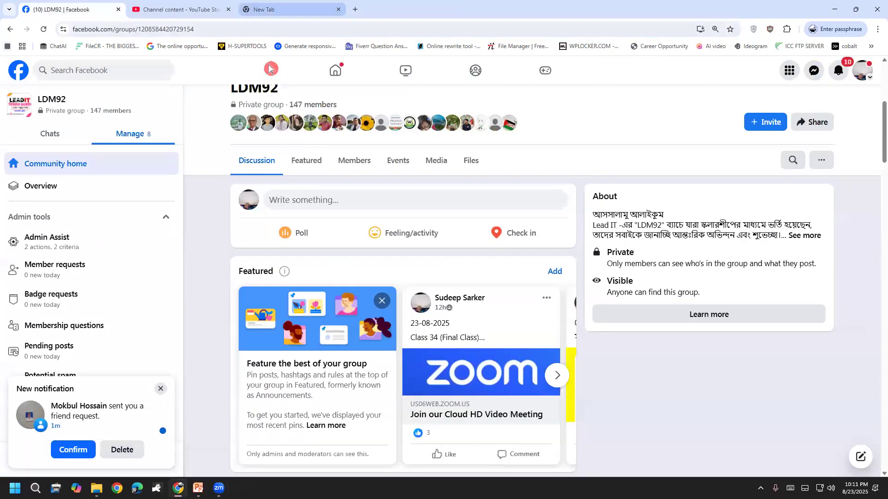
scroll(268, 416, down, 8)
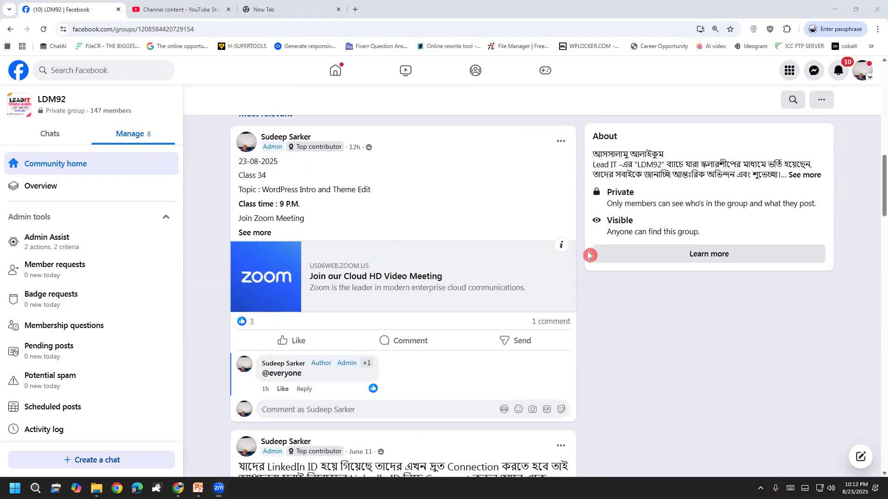
drag(274, 190, 377, 193)
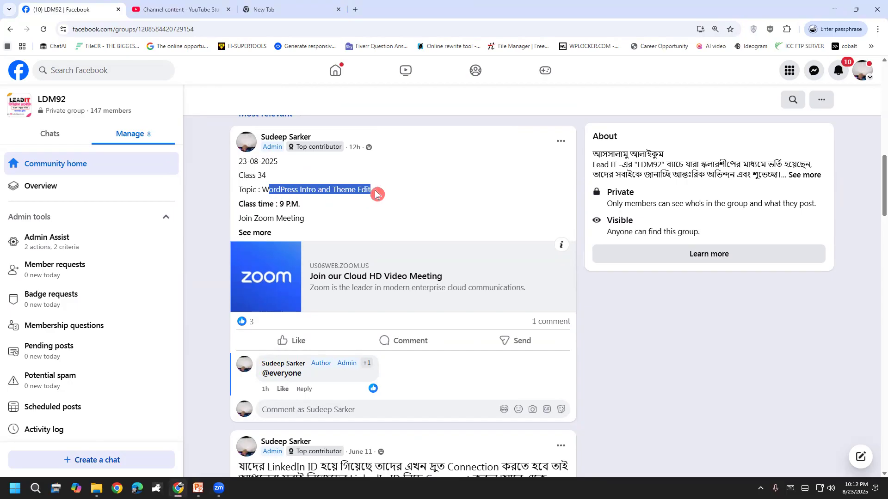
click(380, 185)
drag(274, 190, 373, 191)
click(374, 193)
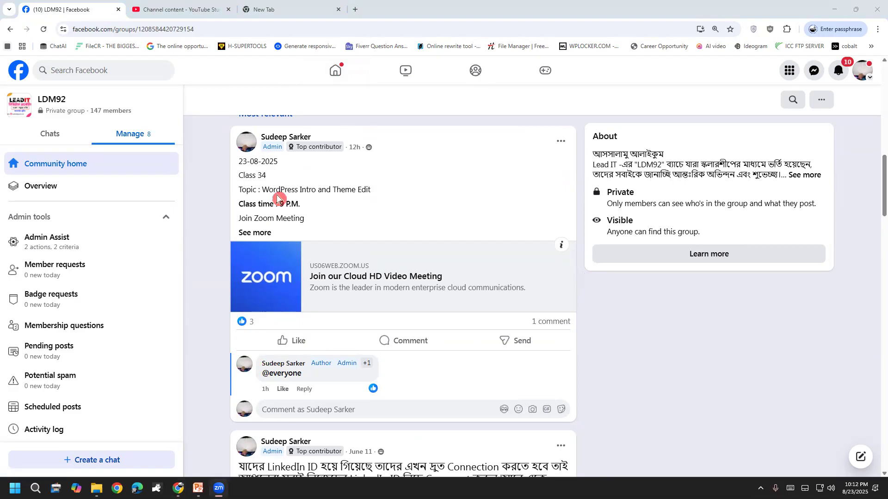
Reselect the full topic line and expand the post with See more.
drag(262, 190, 378, 194)
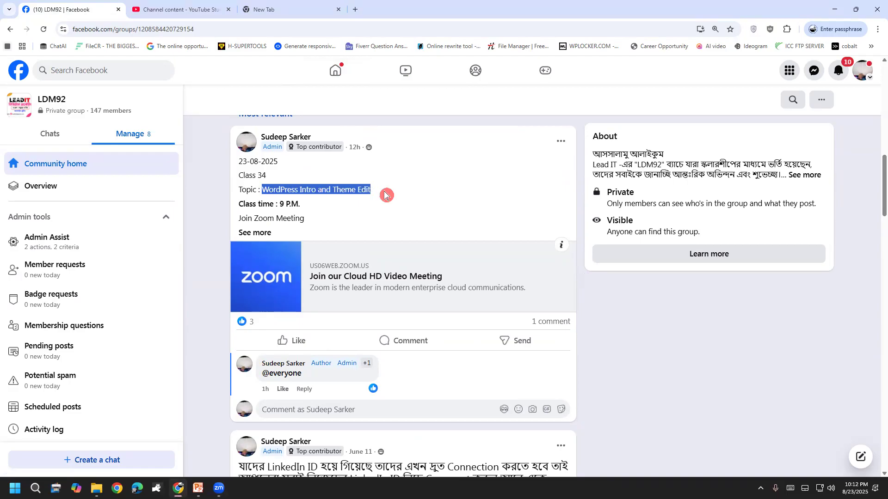
click(386, 195)
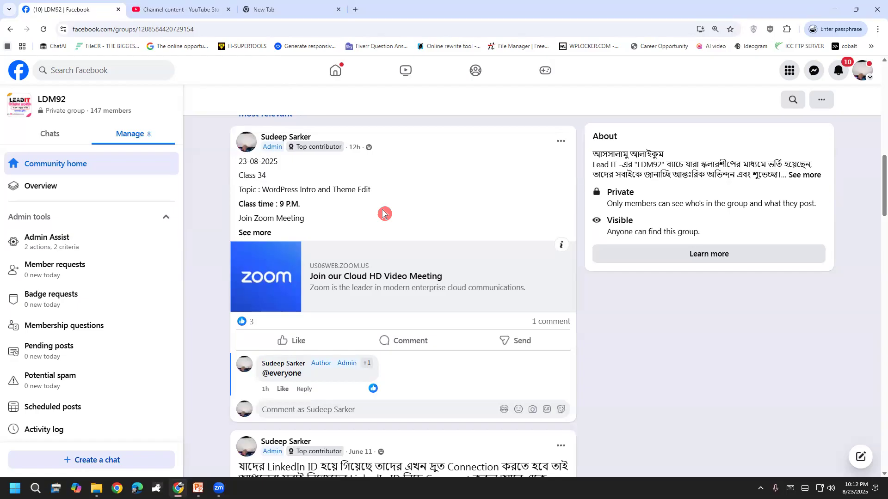
click(715, 231)
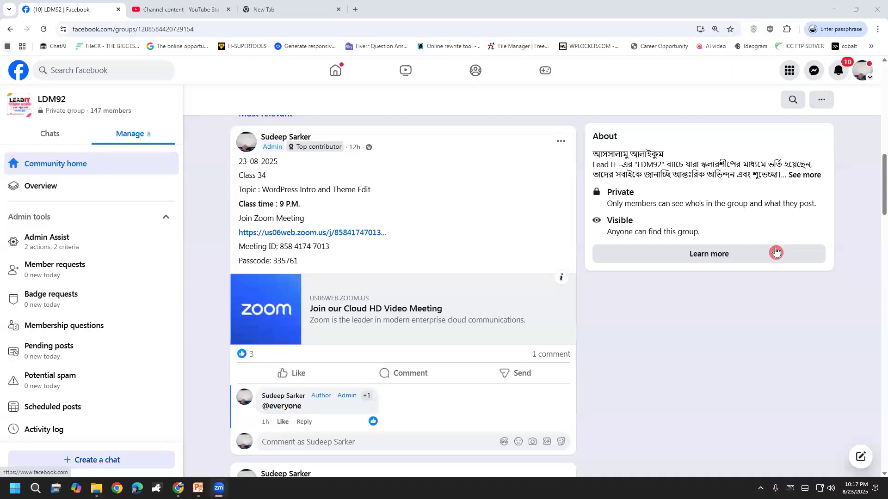
drag(262, 190, 427, 191)
click(427, 190)
drag(259, 189, 419, 191)
click(419, 191)
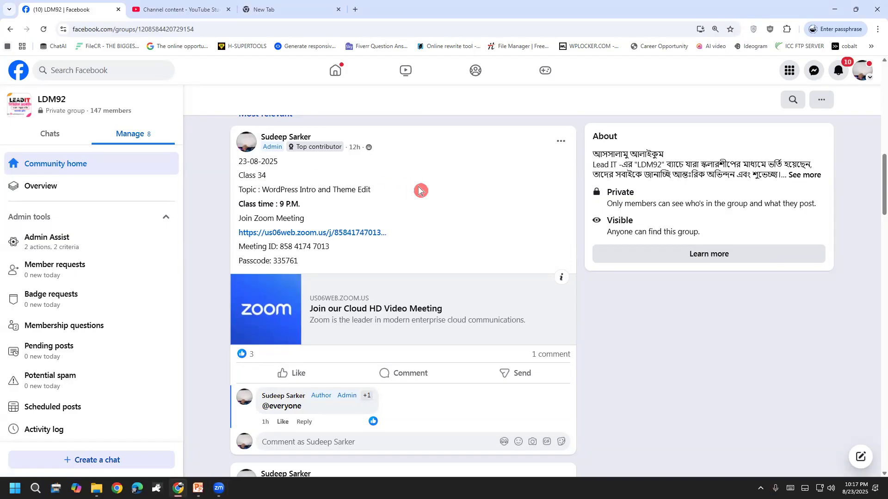
click(406, 61)
mouse_move(272, 176)
mouse_down()
mouse_move(287, 203)
mouse_move(383, 170)
mouse_move(277, 171)
mouse_move(264, 194)
mouse_up()
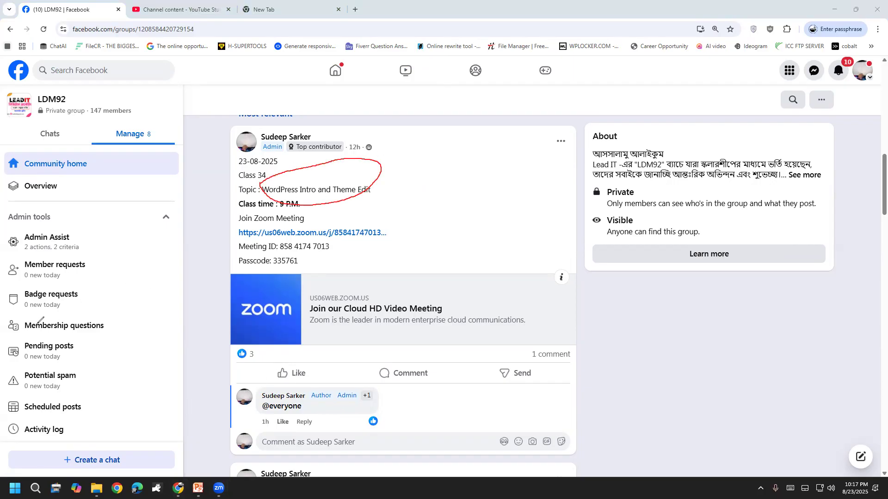
key(ctrl+z)
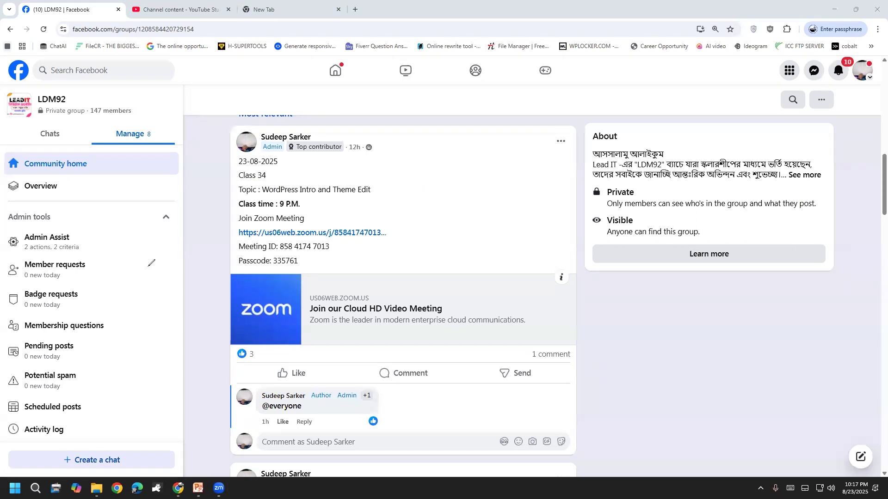
mouse_move(403, 127)
mouse_down()
mouse_move(426, 176)
mouse_move(477, 104)
mouse_move(506, 163)
mouse_up()
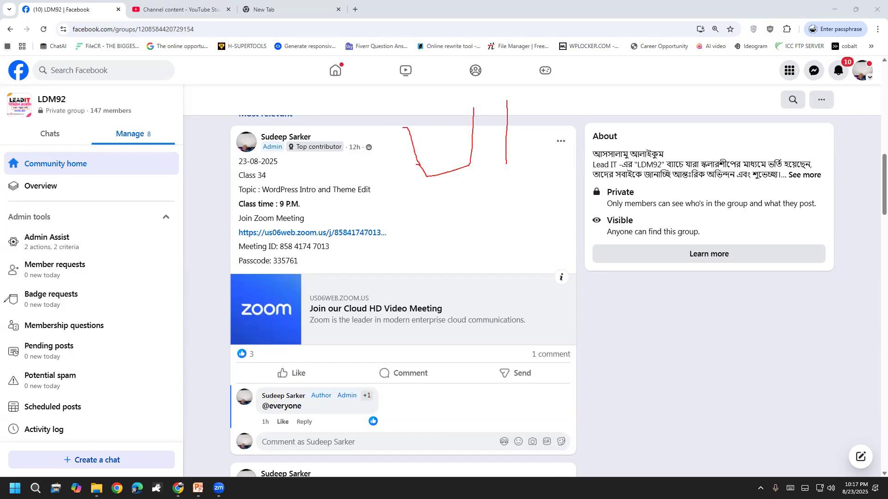
mouse_move(378, 151)
mouse_down()
mouse_move(396, 229)
mouse_move(447, 208)
mouse_up()
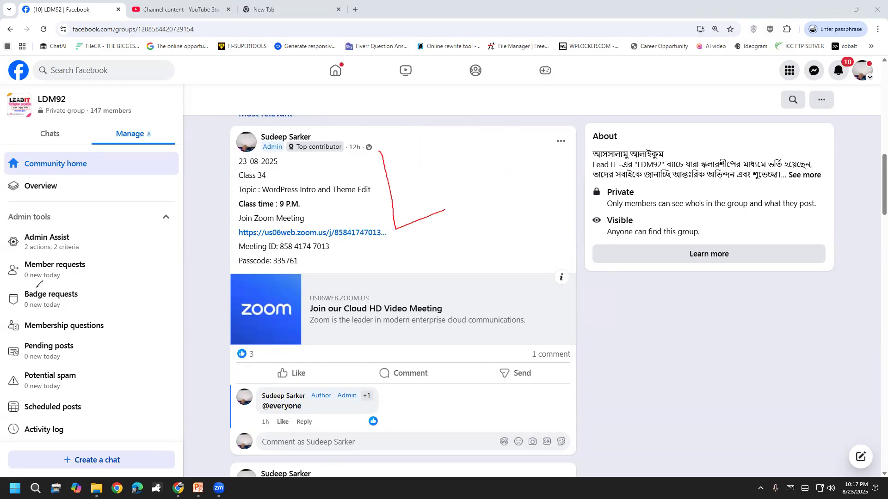
drag(398, 149, 410, 214)
mouse_move(437, 179)
mouse_down()
mouse_move(432, 168)
mouse_move(444, 175)
mouse_up()
mouse_move(440, 154)
mouse_down()
mouse_move(458, 165)
mouse_move(460, 145)
mouse_move(497, 161)
mouse_up()
drag(505, 131, 534, 144)
mouse_move(396, 230)
mouse_down()
mouse_move(564, 118)
mouse_move(290, 164)
mouse_move(444, 226)
mouse_up()
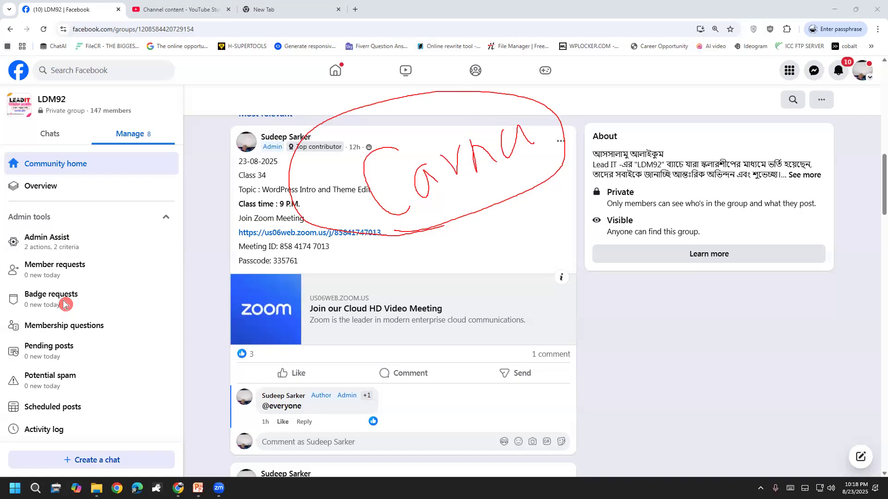
click(66, 305)
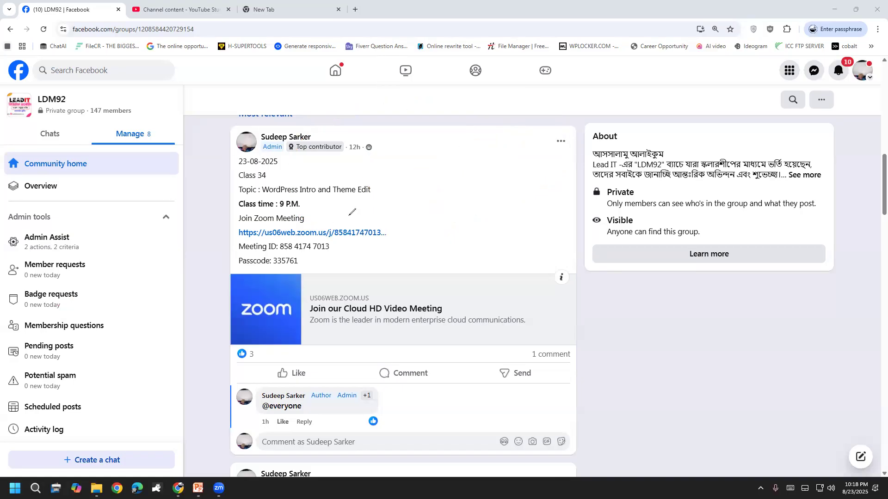
Handwrite Canva in red over the post, then erase the ink.
mouse_move(407, 146)
mouse_down()
mouse_move(400, 202)
mouse_move(450, 184)
mouse_move(483, 143)
mouse_move(563, 121)
mouse_move(591, 131)
mouse_up()
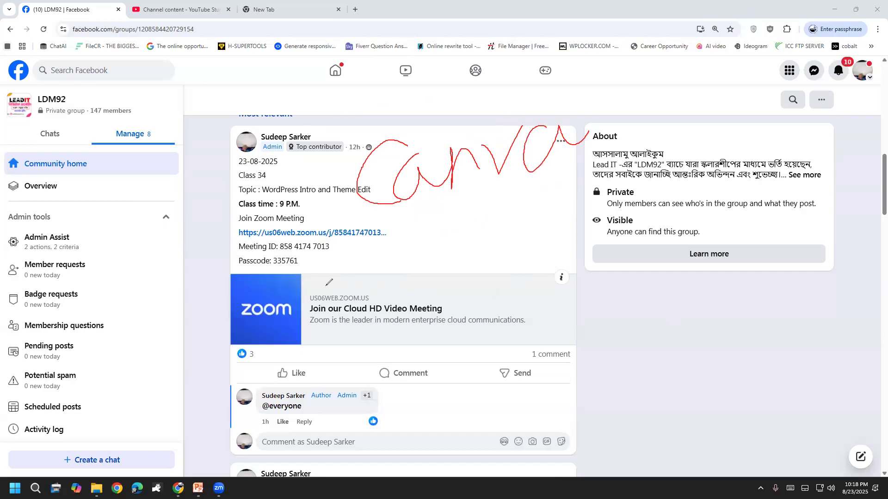
click(55, 301)
key(e)
Sketch a red box with check marks over the post, then clear it.
mouse_move(383, 98)
mouse_down()
mouse_move(396, 130)
mouse_move(393, 260)
mouse_move(546, 246)
mouse_move(509, 74)
mouse_move(375, 108)
mouse_up()
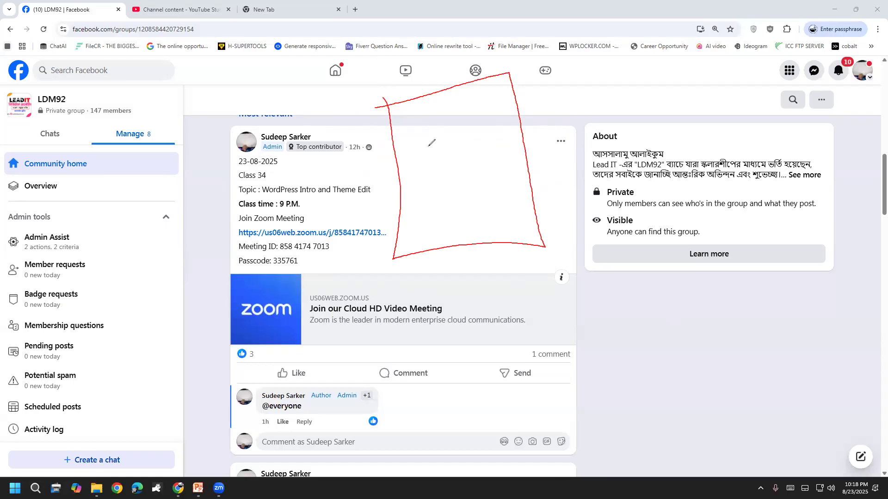
drag(403, 125, 483, 103)
mouse_move(436, 179)
mouse_down()
mouse_move(463, 155)
mouse_move(500, 157)
mouse_up()
drag(489, 200, 518, 176)
drag(446, 224, 480, 195)
drag(424, 208, 446, 159)
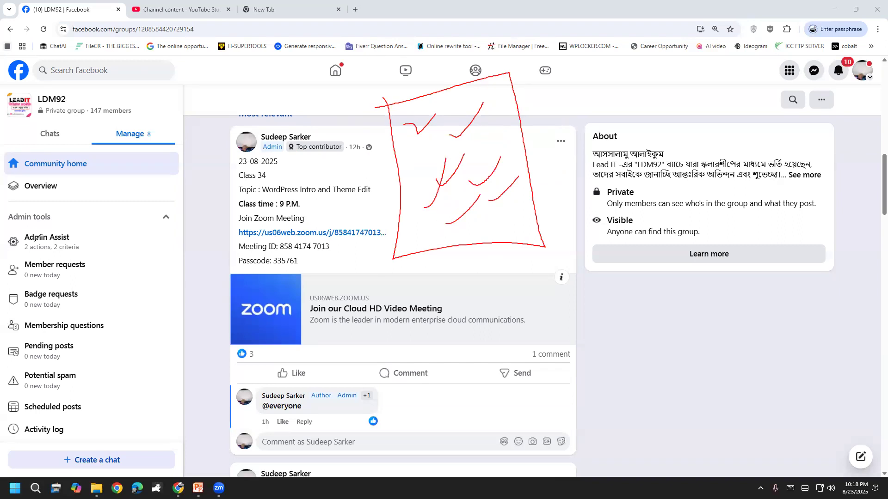
click(35, 240)
Handwrite Canva again in red with an arrow pointing down.
mouse_move(462, 123)
mouse_down()
mouse_move(423, 120)
mouse_move(435, 196)
mouse_up()
mouse_move(463, 156)
mouse_down()
mouse_move(489, 178)
mouse_move(508, 175)
mouse_move(531, 153)
mouse_move(551, 164)
mouse_move(593, 146)
mouse_up()
mouse_move(385, 176)
mouse_down()
mouse_move(330, 229)
mouse_move(422, 261)
mouse_move(406, 280)
mouse_up()
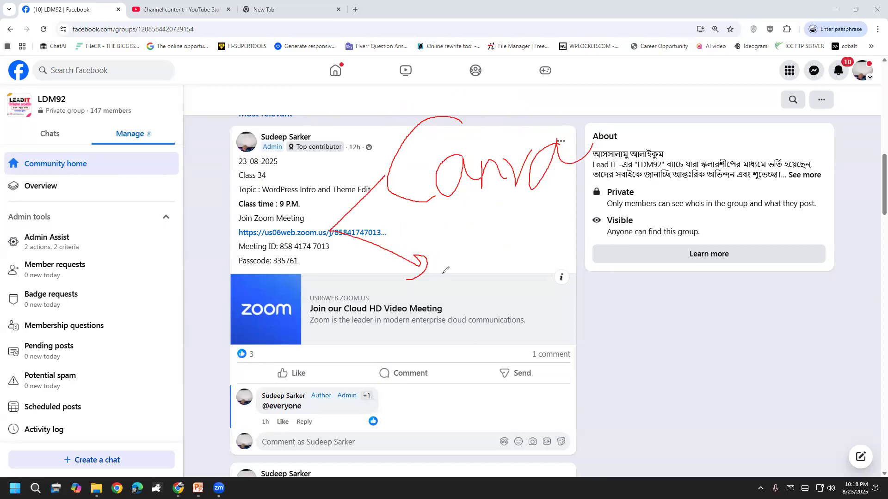
drag(453, 237, 446, 284)
Write Photoshop at the arrow's end and Figma beneath it.
mouse_move(453, 237)
mouse_down()
mouse_move(453, 278)
mouse_move(457, 254)
mouse_move(455, 266)
mouse_up()
mouse_move(481, 229)
mouse_down()
mouse_move(482, 281)
mouse_move(527, 250)
mouse_move(532, 259)
mouse_move(573, 217)
mouse_move(584, 248)
mouse_up()
mouse_move(465, 300)
mouse_down()
mouse_move(463, 346)
mouse_move(458, 329)
mouse_move(484, 295)
mouse_up()
drag(467, 337, 479, 332)
drag(496, 303, 489, 361)
mouse_move(504, 324)
mouse_down()
mouse_move(531, 355)
mouse_move(560, 330)
mouse_move(607, 317)
mouse_up()
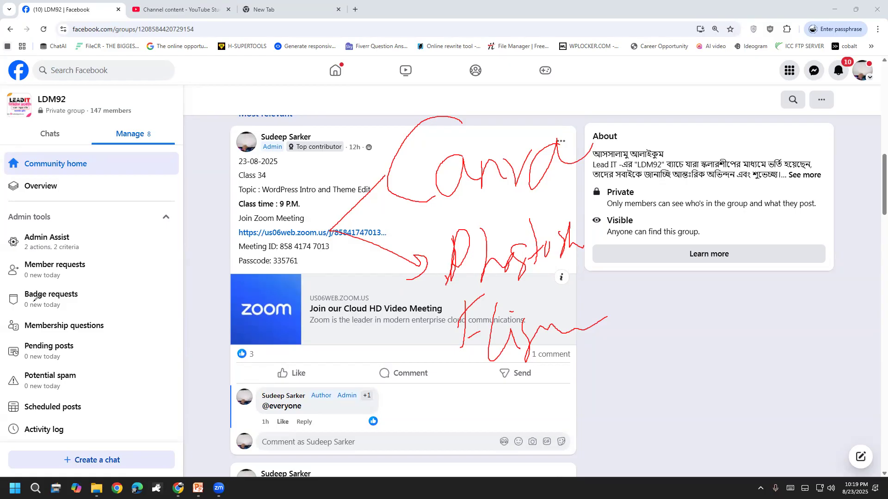
Handwrite Wordpress with an arrow down to two boxes marked W.
mouse_move(407, 118)
mouse_down()
mouse_move(442, 157)
mouse_move(450, 130)
mouse_move(484, 144)
mouse_move(522, 134)
mouse_move(543, 167)
mouse_move(645, 86)
mouse_move(655, 107)
mouse_up()
mouse_move(406, 165)
mouse_down()
mouse_move(374, 209)
mouse_move(429, 265)
mouse_move(413, 278)
mouse_up()
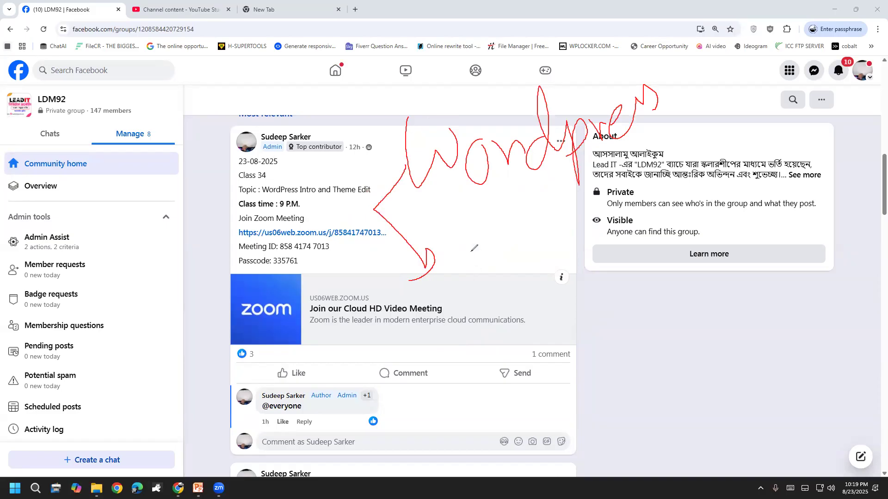
mouse_move(453, 240)
mouse_down()
mouse_move(443, 333)
mouse_move(536, 335)
mouse_move(502, 234)
mouse_move(447, 244)
mouse_up()
mouse_move(577, 226)
mouse_down()
mouse_move(568, 336)
mouse_move(645, 330)
mouse_move(599, 224)
mouse_move(584, 231)
mouse_up()
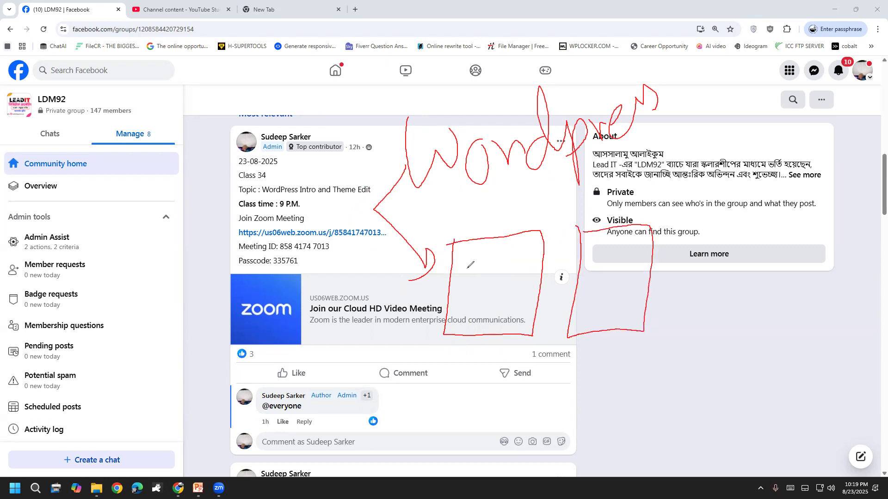
mouse_move(472, 267)
mouse_down()
mouse_move(499, 297)
mouse_move(510, 252)
mouse_up()
mouse_move(590, 264)
mouse_down()
mouse_move(604, 300)
mouse_move(636, 216)
mouse_up()
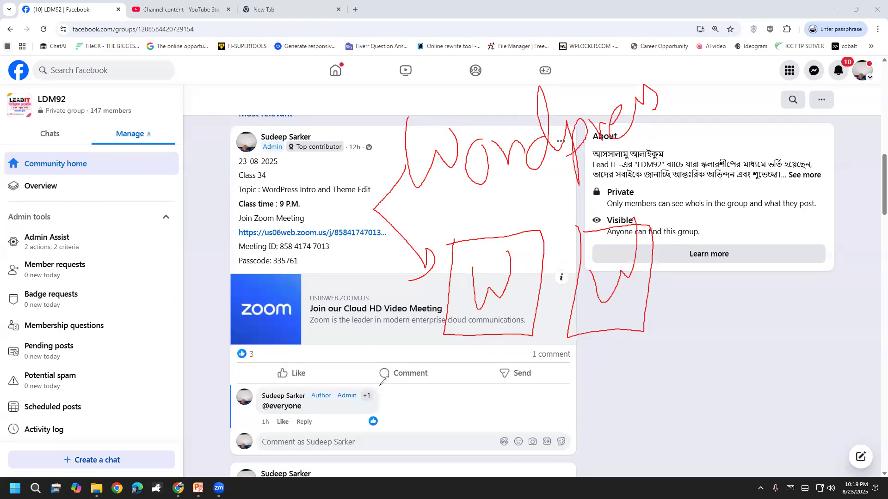
Draw a stick figure beside the Like row with an arrow to the boxes.
drag(316, 352, 328, 384)
mouse_move(331, 341)
mouse_down()
mouse_move(329, 386)
mouse_move(313, 412)
mouse_up()
drag(332, 370, 358, 385)
mouse_move(283, 364)
mouse_down()
mouse_move(323, 359)
mouse_move(362, 320)
mouse_up()
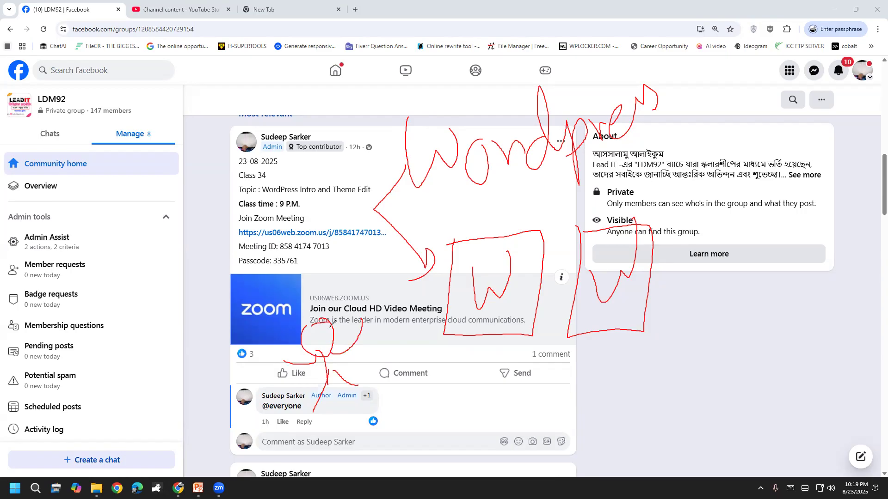
drag(351, 361, 439, 338)
mouse_move(426, 332)
mouse_down()
mouse_move(440, 340)
mouse_move(425, 363)
mouse_up()
Draw lines across both boxes, then erase all the red ink.
drag(444, 280, 535, 280)
drag(578, 269, 648, 257)
drag(591, 294, 645, 295)
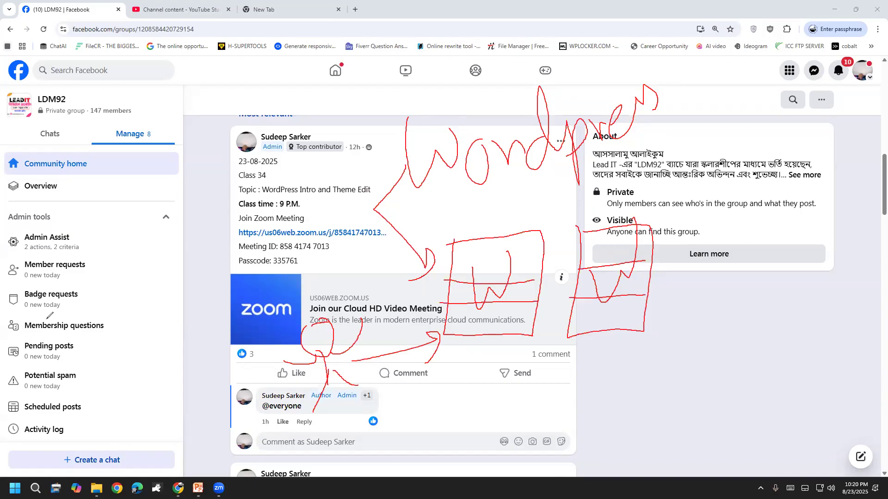
click(107, 307)
key(e)
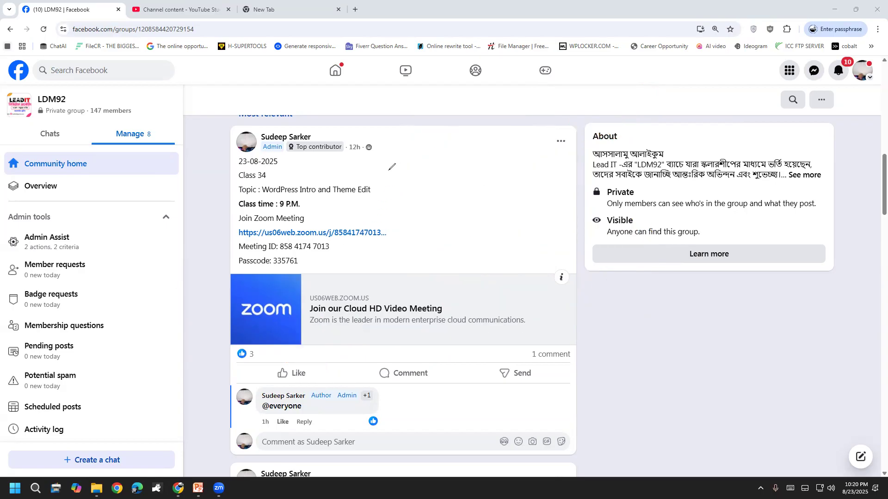
Handwrite 'Canva' beside the post text, with another word below it.
mouse_move(403, 150)
mouse_down()
mouse_move(416, 202)
mouse_move(423, 167)
mouse_move(466, 184)
mouse_up()
mouse_move(461, 154)
mouse_down()
mouse_move(513, 140)
mouse_move(537, 157)
mouse_up()
mouse_move(400, 236)
mouse_down()
mouse_move(477, 245)
mouse_move(479, 262)
mouse_move(484, 242)
mouse_up()
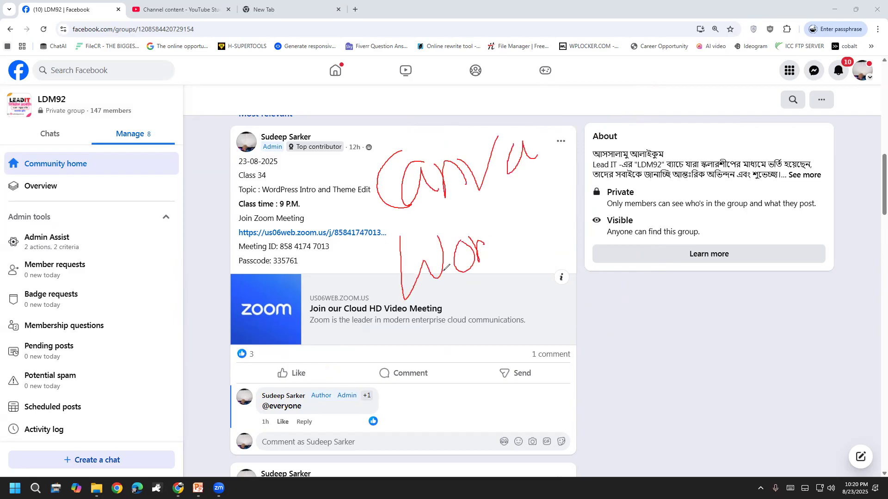
Clear the previous ink and draw red boxes over the post text and the About panel.
click(5, 313)
mouse_move(371, 149)
mouse_down()
mouse_move(368, 294)
mouse_move(464, 260)
mouse_move(422, 149)
mouse_move(370, 161)
mouse_up()
mouse_move(497, 142)
mouse_down()
mouse_move(489, 275)
mouse_move(559, 130)
mouse_move(509, 140)
mouse_up()
mouse_move(599, 119)
mouse_down()
mouse_move(604, 204)
mouse_move(667, 228)
mouse_move(617, 108)
mouse_move(596, 116)
mouse_up()
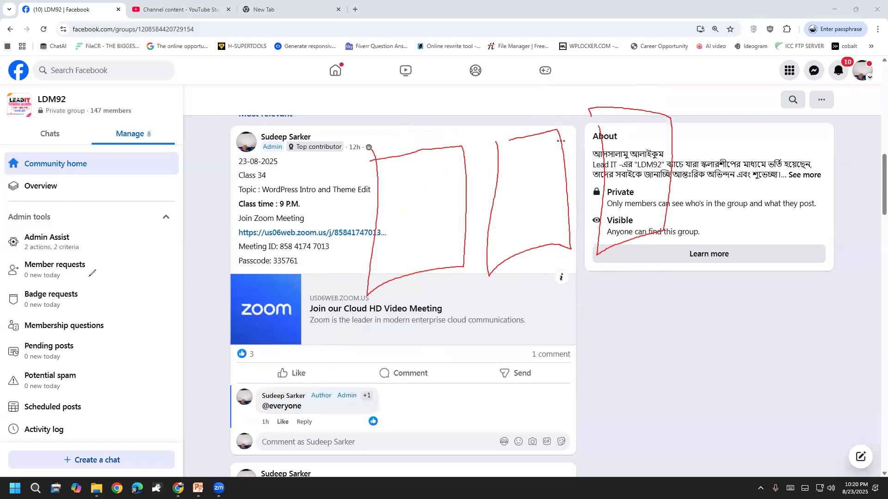
mouse_move(386, 157)
mouse_down()
mouse_move(378, 270)
mouse_move(463, 234)
mouse_move(383, 159)
mouse_up()
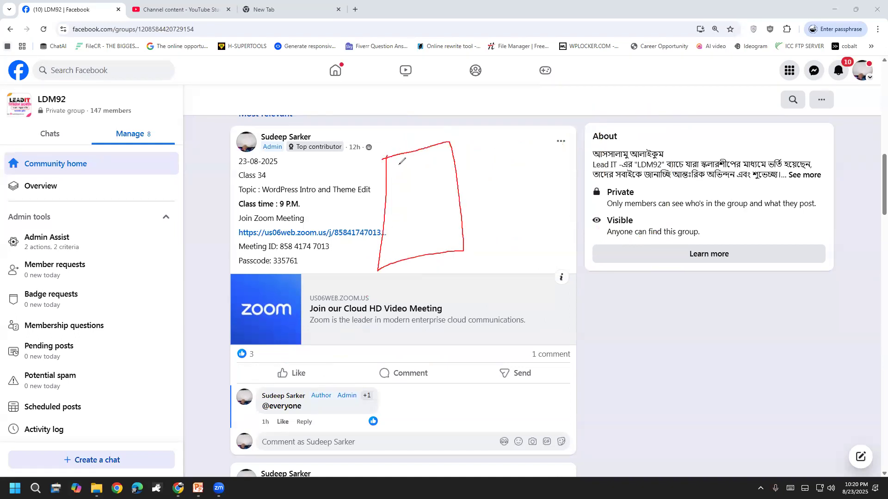
mouse_move(507, 130)
mouse_down()
mouse_move(503, 220)
mouse_move(561, 212)
mouse_move(553, 147)
mouse_move(527, 123)
mouse_move(509, 130)
mouse_up()
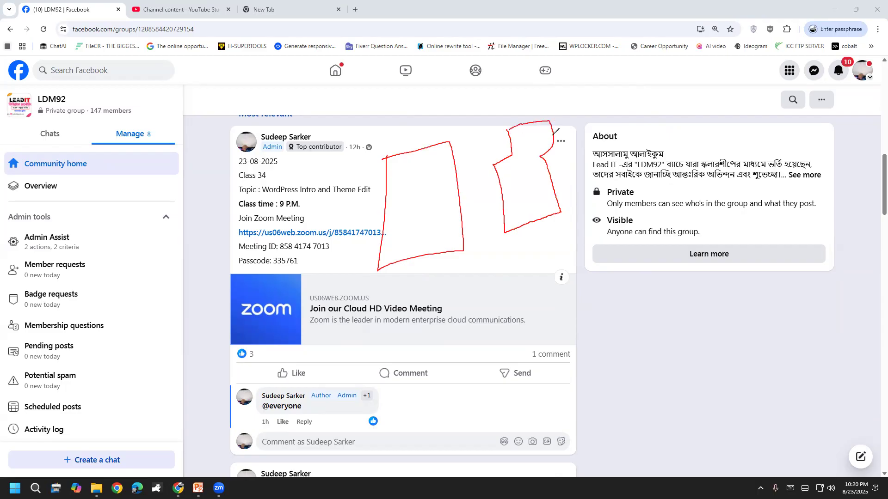
mouse_move(621, 95)
mouse_down()
mouse_move(620, 108)
mouse_move(655, 91)
mouse_move(657, 119)
mouse_move(625, 206)
mouse_move(714, 130)
mouse_move(658, 119)
mouse_up()
Sketch a stick figure with a smiley face over the Admin tools sidebar.
mouse_move(154, 163)
mouse_down()
mouse_move(144, 166)
mouse_move(188, 194)
mouse_move(147, 148)
mouse_up()
mouse_move(160, 244)
mouse_down()
mouse_move(167, 289)
mouse_move(120, 242)
mouse_up()
mouse_move(159, 270)
mouse_down()
mouse_move(214, 213)
mouse_move(133, 340)
mouse_up()
drag(171, 291, 214, 283)
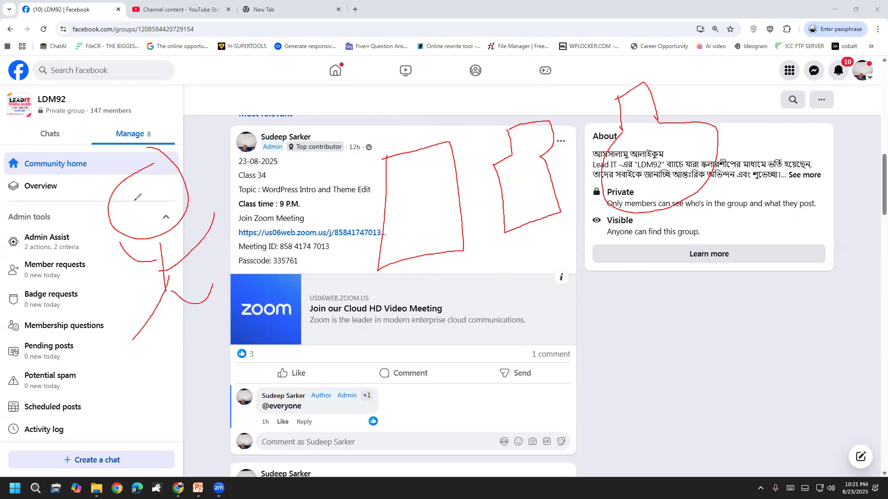
mouse_move(150, 188)
mouse_down()
mouse_move(141, 200)
mouse_move(152, 219)
mouse_move(158, 211)
mouse_move(139, 202)
mouse_move(149, 193)
mouse_up()
Add a circle, a C shape, a large check mark, and lines linking the sidebar to About.
mouse_move(460, 111)
mouse_down()
mouse_move(474, 58)
mouse_move(476, 117)
mouse_move(489, 80)
mouse_up()
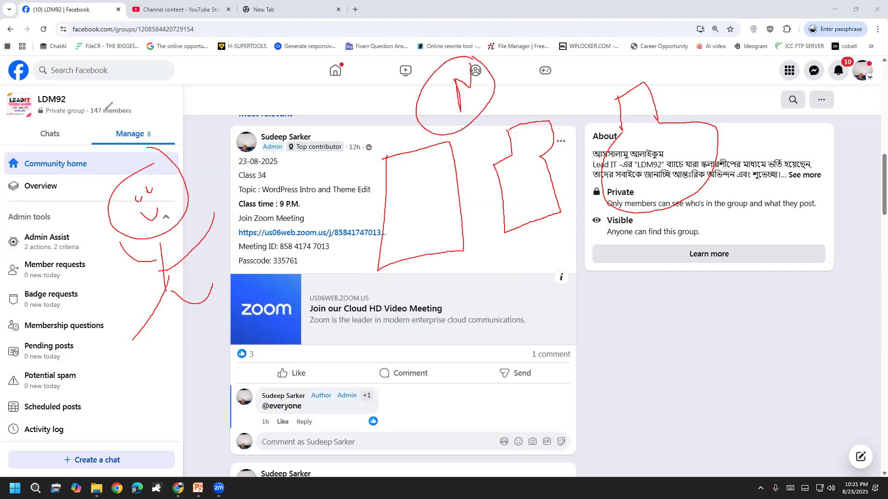
mouse_move(118, 94)
mouse_down()
mouse_move(123, 133)
mouse_move(85, 87)
mouse_move(139, 124)
mouse_move(128, 76)
mouse_up()
mouse_move(679, 113)
mouse_down()
mouse_move(706, 116)
mouse_move(745, 65)
mouse_up()
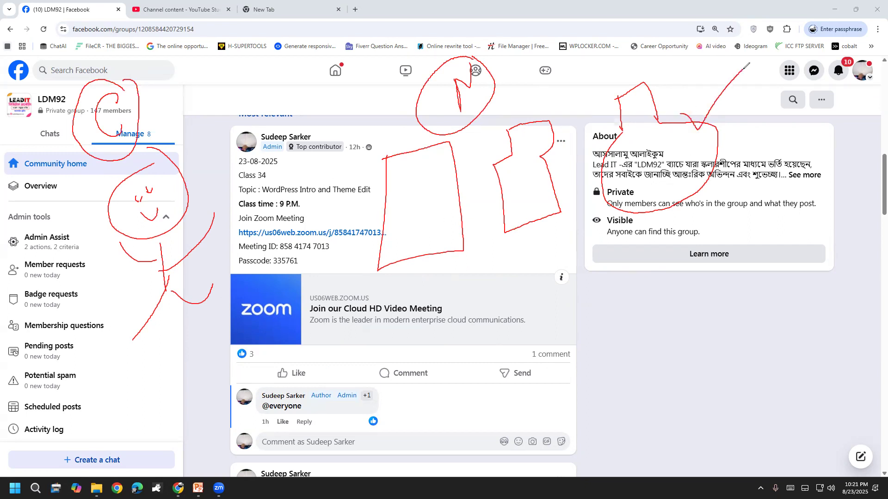
drag(122, 158, 427, 68)
mouse_move(500, 81)
mouse_down()
mouse_move(588, 47)
mouse_move(630, 94)
mouse_move(645, 66)
mouse_up()
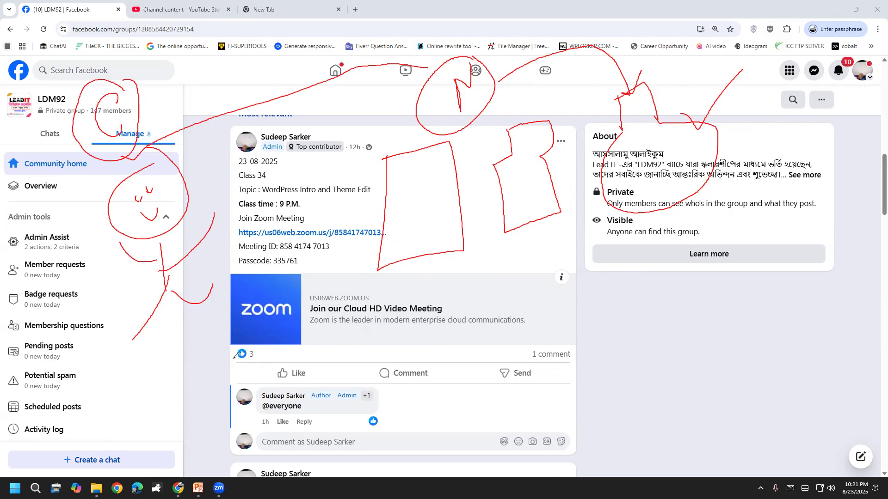
Draw loops around the comment area and a second stick figure near Potential spam.
mouse_move(184, 370)
mouse_down()
mouse_move(199, 396)
mouse_move(170, 407)
mouse_move(312, 393)
mouse_move(284, 374)
mouse_move(246, 387)
mouse_move(201, 353)
mouse_move(180, 370)
mouse_move(206, 400)
mouse_move(226, 363)
mouse_move(220, 353)
mouse_up()
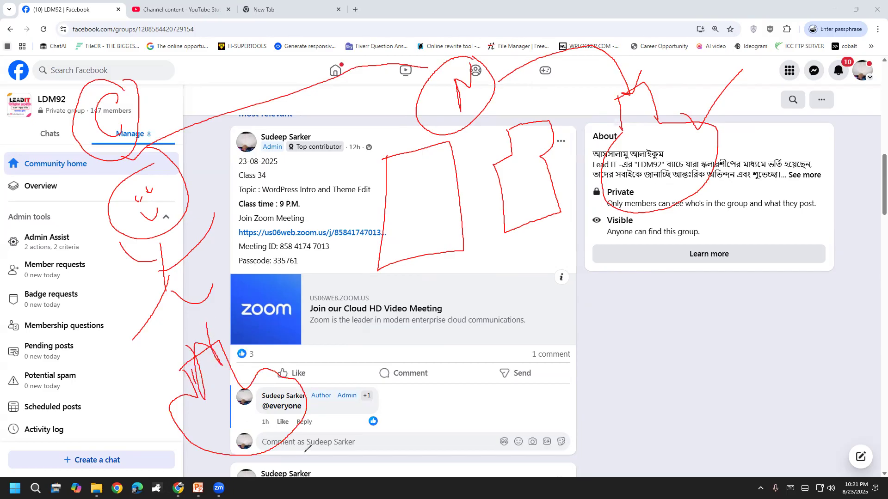
mouse_move(226, 352)
mouse_down()
mouse_move(201, 337)
mouse_move(209, 395)
mouse_up()
mouse_move(118, 366)
mouse_down()
mouse_move(152, 358)
mouse_move(115, 368)
mouse_move(133, 373)
mouse_move(123, 413)
mouse_up()
drag(172, 392, 135, 467)
drag(153, 424, 170, 445)
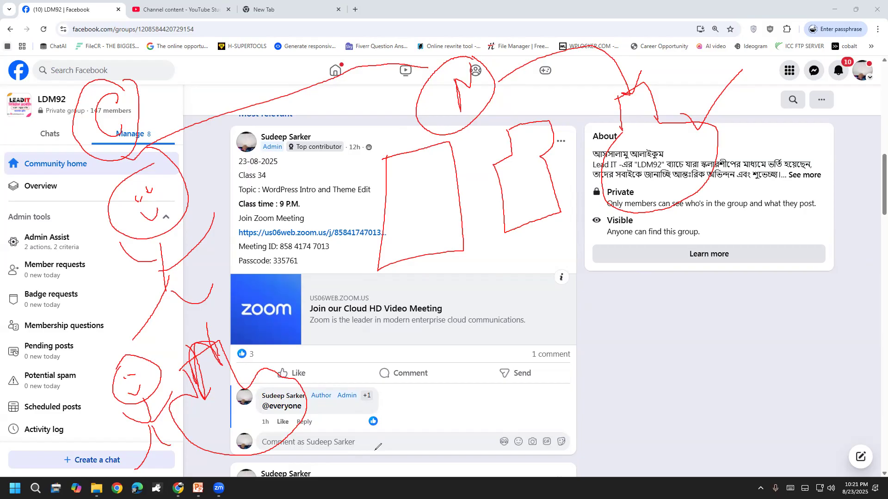
Draw long lines across the post to About, and tick both boxes and the comment.
mouse_move(357, 289)
mouse_down()
mouse_move(435, 277)
mouse_move(755, 172)
mouse_up()
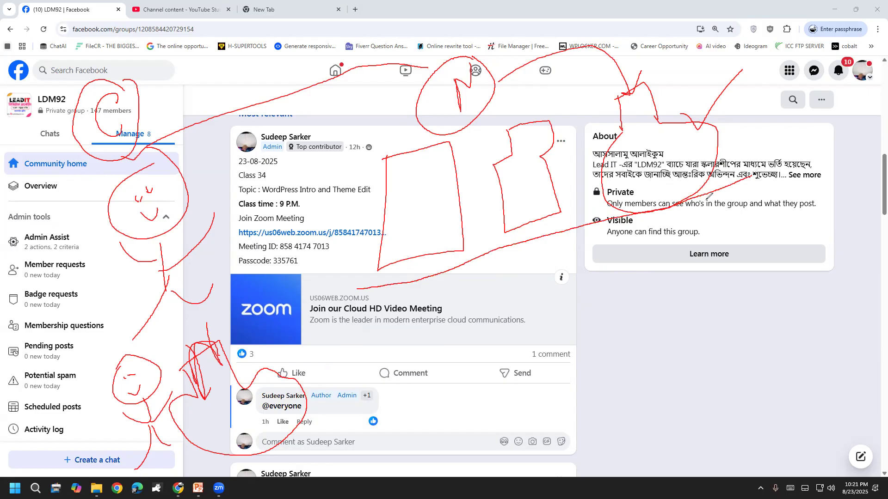
mouse_move(348, 295)
mouse_down()
mouse_move(315, 143)
mouse_move(672, 62)
mouse_move(734, 162)
mouse_move(739, 189)
mouse_up()
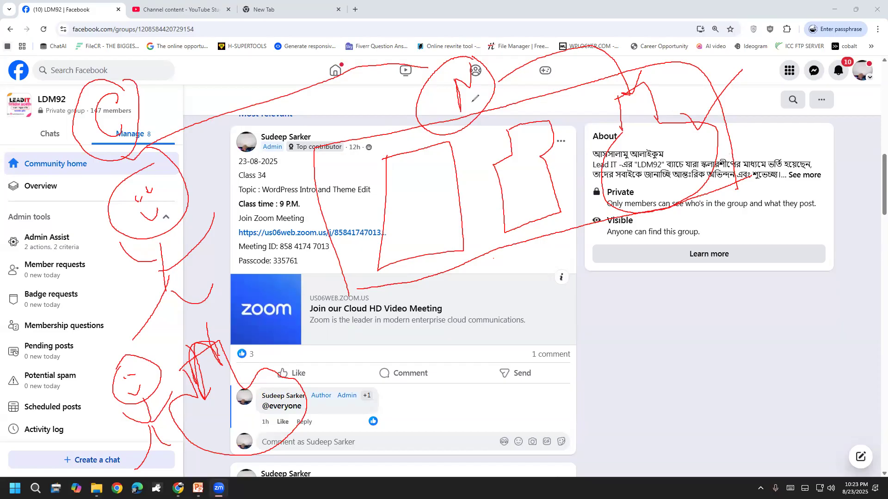
mouse_move(406, 200)
mouse_down()
mouse_move(424, 202)
mouse_move(431, 186)
mouse_up()
mouse_move(525, 172)
mouse_down()
mouse_move(535, 194)
mouse_move(540, 163)
mouse_up()
drag(631, 156, 662, 153)
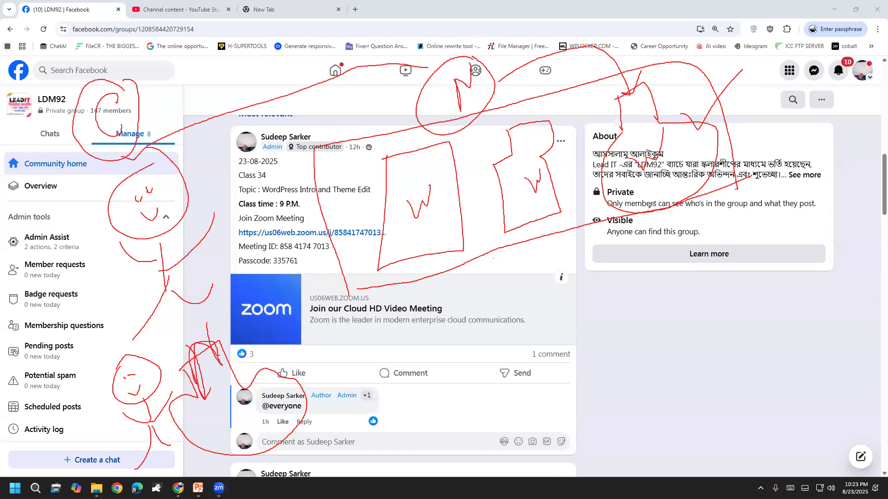
mouse_move(203, 408)
mouse_down()
mouse_move(208, 419)
mouse_move(226, 398)
mouse_up()
Clear the ink, circle the Class 34 WordPress topic, and write an underlined 'website' with an arrow down.
click(61, 11)
mouse_move(252, 190)
mouse_down()
mouse_move(301, 168)
mouse_move(259, 202)
mouse_move(259, 213)
mouse_move(382, 184)
mouse_move(375, 194)
mouse_move(440, 185)
mouse_move(452, 173)
mouse_move(457, 185)
mouse_move(442, 200)
mouse_up()
mouse_move(467, 167)
mouse_down()
mouse_move(480, 148)
mouse_move(491, 174)
mouse_move(524, 184)
mouse_up()
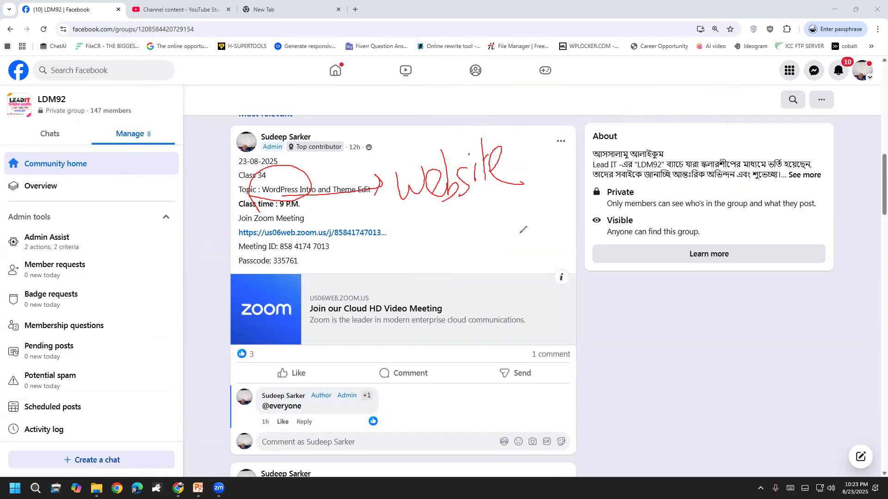
drag(431, 221, 534, 174)
drag(485, 206, 528, 181)
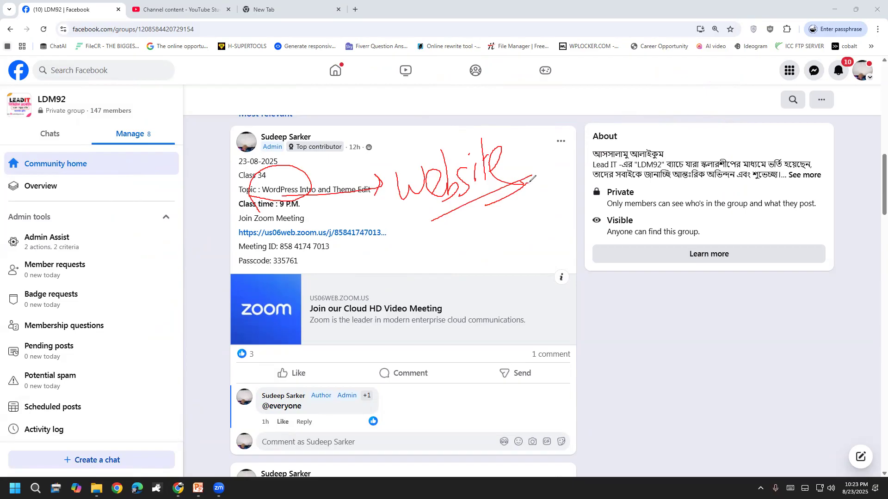
drag(495, 192, 521, 245)
mouse_move(504, 239)
mouse_down()
mouse_move(521, 246)
mouse_move(526, 223)
mouse_up()
Write 'ready' with an arrow to 'Template', then arrow to a circled 'Canva' near Comment.
mouse_move(498, 275)
mouse_down()
mouse_move(502, 303)
mouse_move(513, 283)
mouse_move(536, 288)
mouse_move(562, 267)
mouse_move(569, 209)
mouse_move(599, 233)
mouse_move(584, 280)
mouse_up()
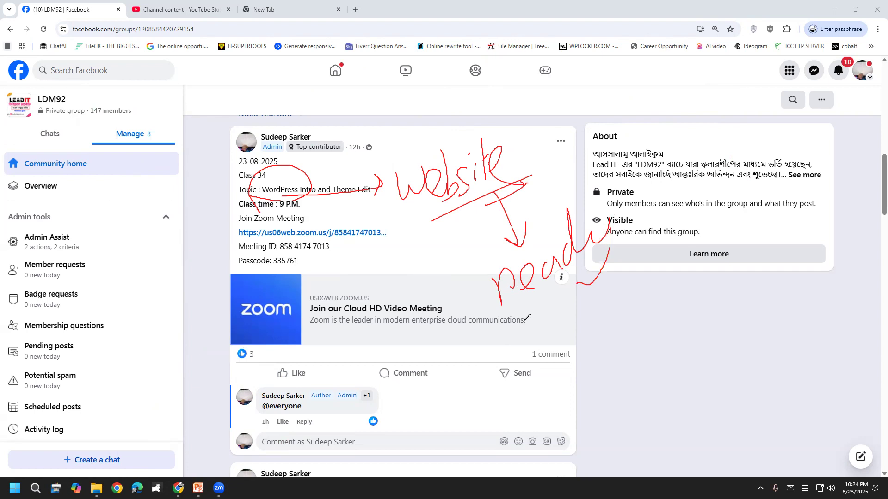
mouse_move(578, 283)
mouse_down()
mouse_move(594, 359)
mouse_move(607, 336)
mouse_up()
mouse_move(579, 391)
mouse_down()
mouse_move(595, 424)
mouse_move(628, 393)
mouse_move(649, 414)
mouse_up()
mouse_move(638, 346)
mouse_down()
mouse_move(657, 380)
mouse_move(680, 337)
mouse_move(688, 350)
mouse_up()
mouse_move(588, 435)
mouse_down()
mouse_move(465, 379)
mouse_move(469, 415)
mouse_move(491, 373)
mouse_up()
drag(340, 324, 386, 381)
mouse_move(363, 344)
mouse_down()
mouse_move(420, 355)
mouse_move(435, 338)
mouse_up()
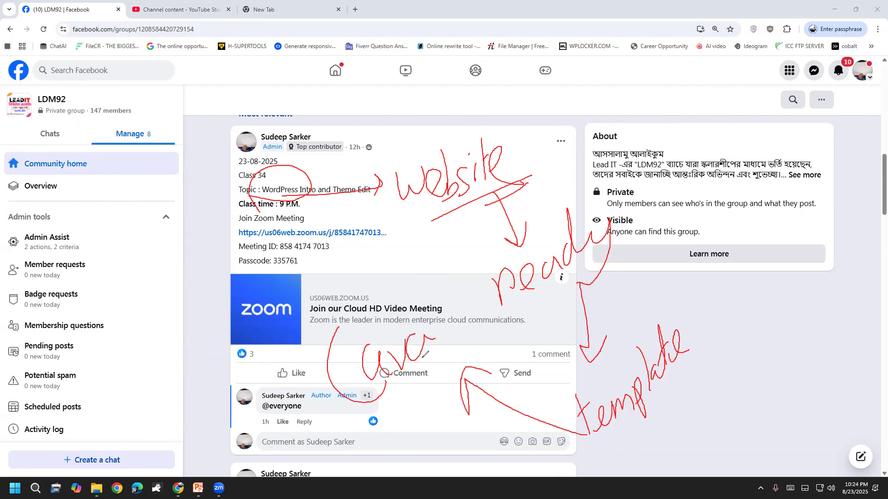
mouse_move(386, 437)
mouse_down()
mouse_move(416, 416)
mouse_move(309, 307)
mouse_move(370, 438)
mouse_move(426, 447)
mouse_up()
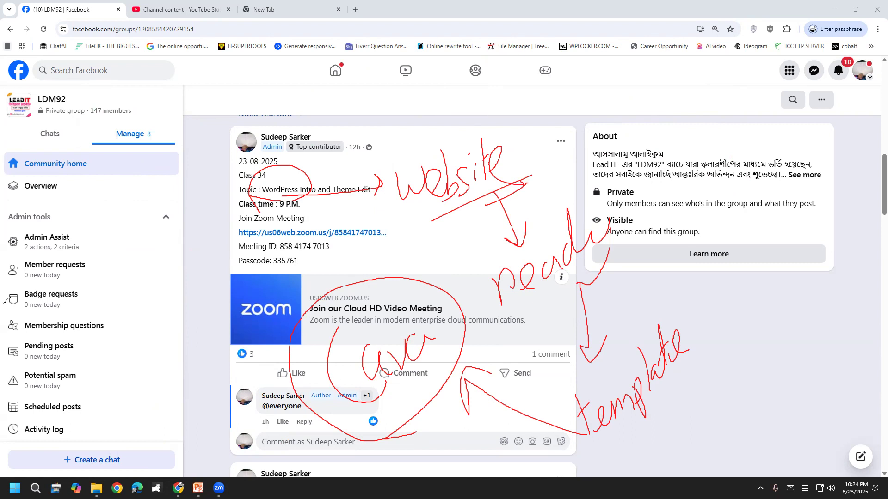
Clear the old ink and handwrite a new red word with an arrow pointing down.
click(51, 298)
mouse_move(404, 164)
mouse_down()
mouse_move(423, 240)
mouse_move(401, 206)
mouse_move(440, 212)
mouse_move(445, 198)
mouse_move(449, 212)
mouse_up()
mouse_move(458, 194)
mouse_down()
mouse_move(476, 197)
mouse_move(484, 236)
mouse_move(494, 197)
mouse_move(579, 170)
mouse_up()
drag(485, 220, 541, 266)
mouse_move(551, 236)
mouse_down()
mouse_move(540, 267)
mouse_move(540, 343)
mouse_up()
Write '10' beside the progress note and circle the handwritten note, then stop drawing.
mouse_move(562, 301)
mouse_down()
mouse_move(575, 324)
mouse_move(550, 303)
mouse_up()
drag(623, 273, 607, 315)
drag(593, 283, 621, 304)
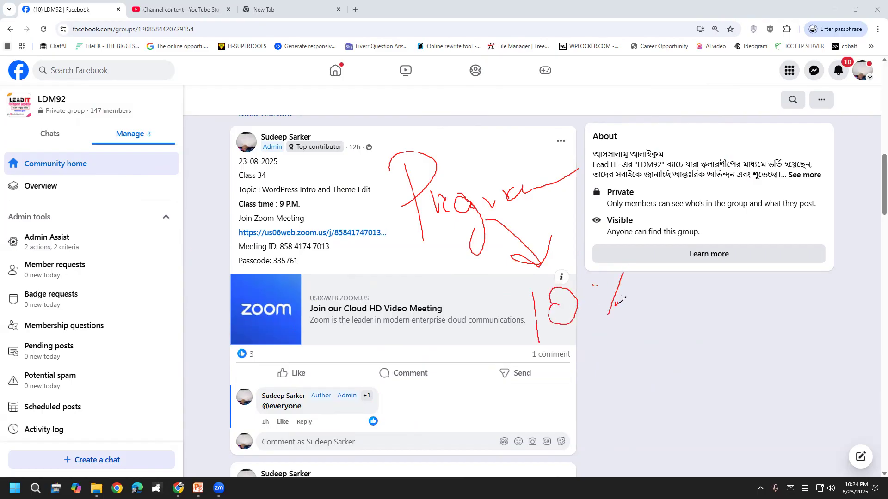
mouse_move(527, 367)
mouse_down()
mouse_move(663, 315)
mouse_move(429, 98)
mouse_move(340, 243)
mouse_move(561, 372)
mouse_move(584, 363)
mouse_up()
drag(593, 290, 623, 313)
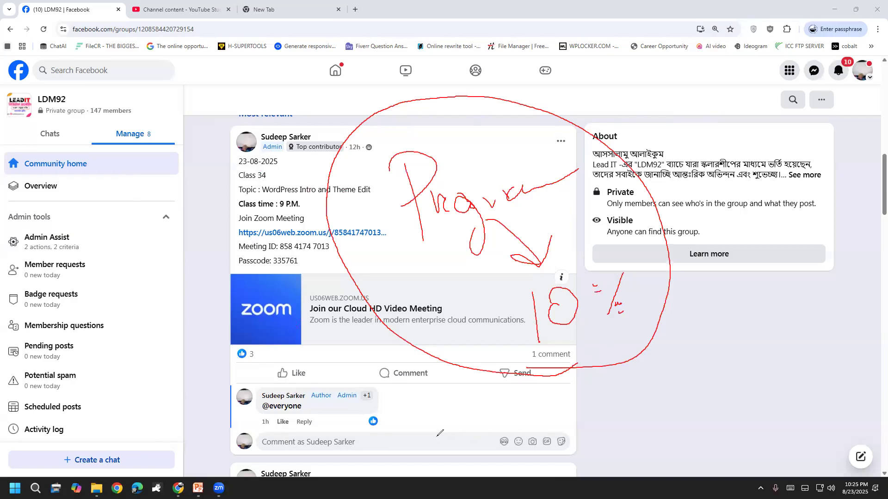
click(53, 300)
Clear the ink, handwrite a looped 'WordPress', and arrow it up toward the web address.
click(53, 301)
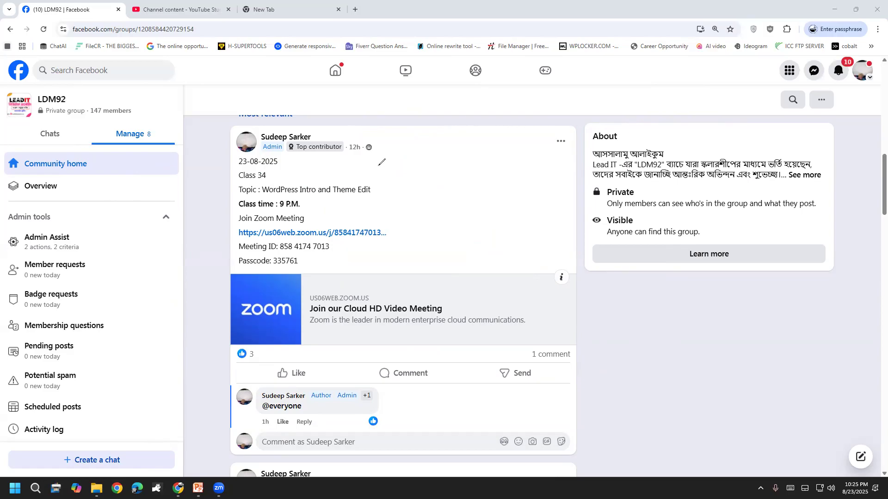
mouse_move(396, 144)
mouse_down()
mouse_move(414, 169)
mouse_move(433, 145)
mouse_move(462, 177)
mouse_move(460, 165)
mouse_move(480, 160)
mouse_move(505, 119)
mouse_move(526, 202)
mouse_move(528, 167)
mouse_move(554, 137)
mouse_move(579, 124)
mouse_move(606, 139)
mouse_up()
mouse_move(382, 124)
mouse_down()
mouse_move(402, 230)
mouse_move(631, 93)
mouse_move(352, 135)
mouse_up()
mouse_move(403, 119)
mouse_down()
mouse_move(257, 36)
mouse_move(248, 55)
mouse_move(276, 41)
mouse_up()
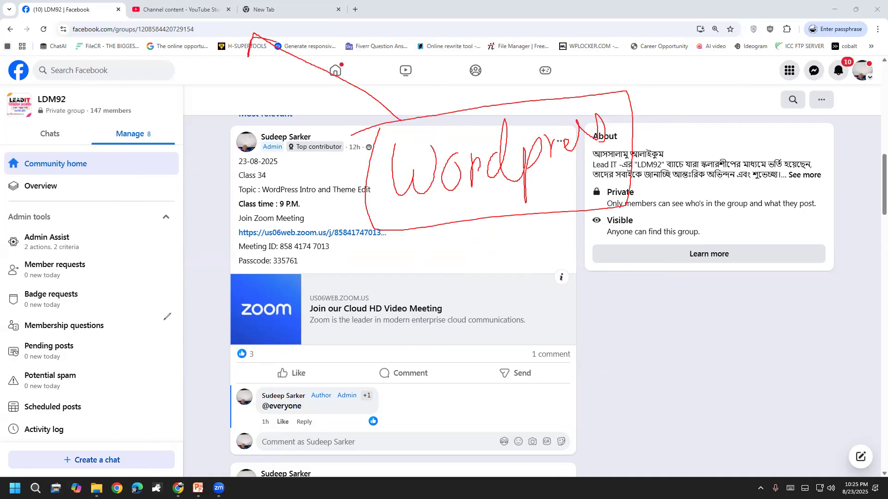
Draw an arrow down from the WordPress note to a handwritten, circled 'PC'.
mouse_move(489, 214)
mouse_down()
mouse_move(532, 266)
mouse_move(540, 246)
mouse_up()
mouse_move(557, 299)
mouse_down()
mouse_move(582, 273)
mouse_move(553, 312)
mouse_up()
drag(625, 263, 654, 299)
drag(611, 257, 622, 258)
mouse_move(568, 371)
mouse_down()
mouse_move(650, 222)
mouse_move(552, 354)
mouse_move(557, 364)
mouse_up()
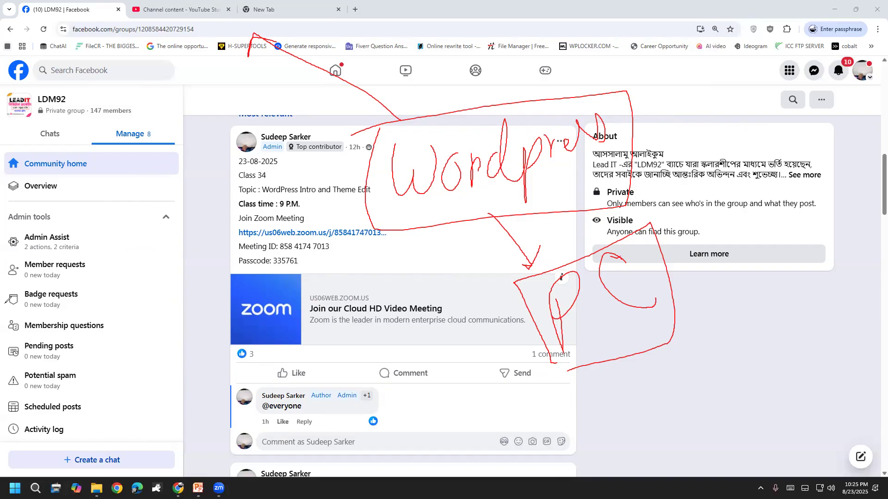
Clear the ink, handwrite 'WordPress' in the post's blank area, box it, and arrow down.
click(122, 392)
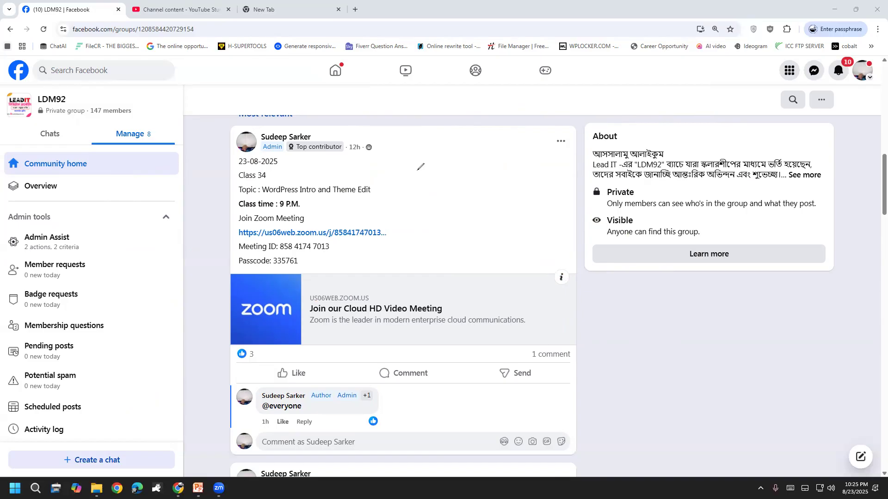
mouse_move(433, 130)
mouse_down()
mouse_move(446, 194)
mouse_move(471, 149)
mouse_move(501, 190)
mouse_move(541, 160)
mouse_move(548, 194)
mouse_move(573, 208)
mouse_move(593, 141)
mouse_move(614, 148)
mouse_move(639, 136)
mouse_up()
mouse_move(386, 106)
mouse_down()
mouse_move(402, 212)
mouse_move(633, 79)
mouse_move(400, 92)
mouse_up()
mouse_move(520, 234)
mouse_down()
mouse_move(533, 272)
mouse_move(553, 251)
mouse_up()
mouse_move(457, 326)
mouse_down()
mouse_move(515, 343)
mouse_move(521, 289)
mouse_up()
Write a word over the Zoom card and arrow down to 'Server' over the comment box.
mouse_move(551, 296)
mouse_down()
mouse_move(536, 324)
mouse_move(550, 301)
mouse_up()
drag(543, 342, 559, 348)
mouse_move(522, 312)
mouse_down()
mouse_move(577, 291)
mouse_move(597, 337)
mouse_up()
mouse_move(592, 293)
mouse_down()
mouse_move(586, 308)
mouse_move(607, 296)
mouse_move(631, 299)
mouse_move(649, 265)
mouse_up()
mouse_move(556, 354)
mouse_down()
mouse_move(491, 414)
mouse_move(538, 405)
mouse_up()
mouse_move(372, 448)
mouse_down()
mouse_move(347, 432)
mouse_move(393, 463)
mouse_move(419, 446)
mouse_move(429, 462)
mouse_move(499, 432)
mouse_move(520, 432)
mouse_move(524, 444)
mouse_up()
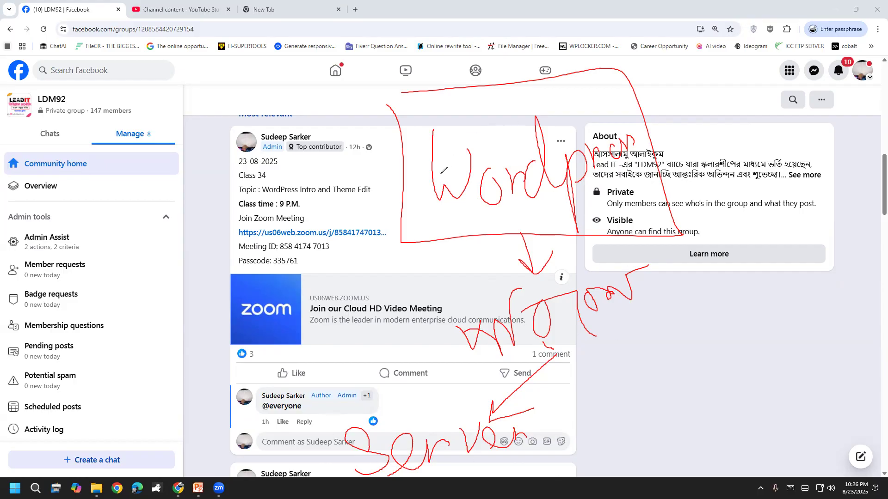
Erase all red annotations and check the page's full web address.
click(47, 306)
click(47, 306)
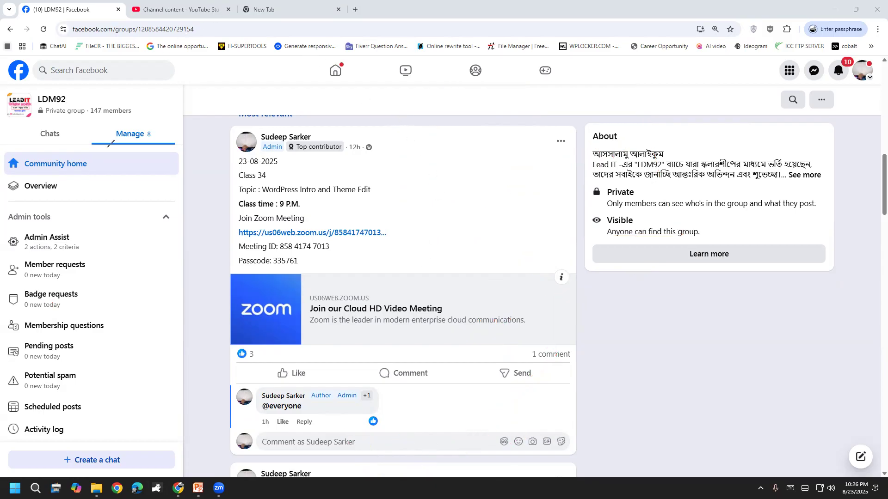
click(132, 28)
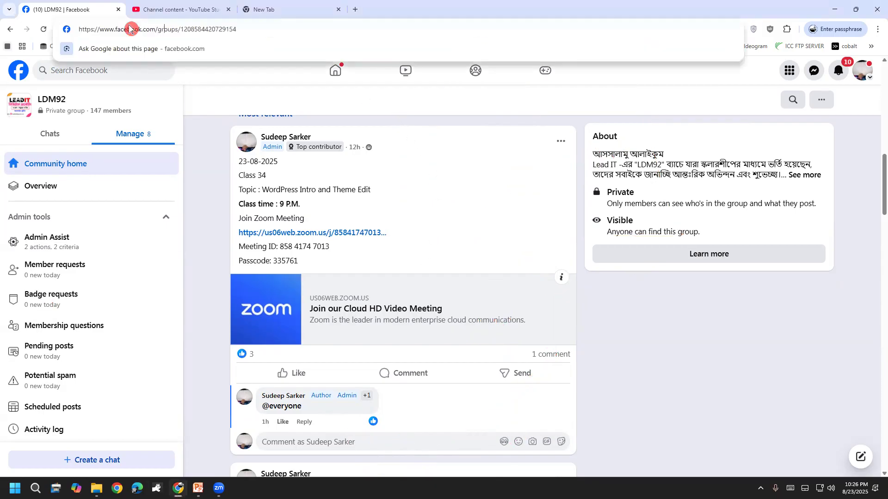
click(213, 151)
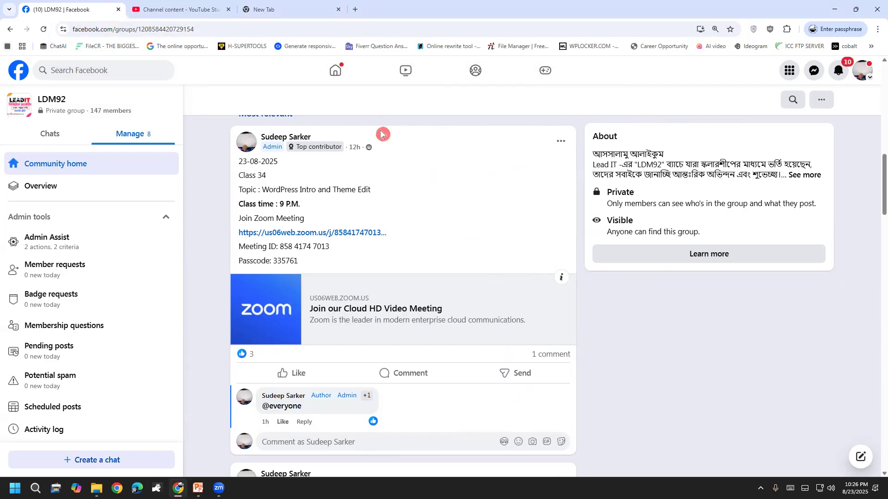
Handwrite 'Server', draw an arrow from it to WordPress, and circle 'Server'.
mouse_move(419, 222)
mouse_down()
mouse_move(428, 236)
mouse_move(460, 222)
mouse_move(490, 227)
mouse_move(555, 213)
mouse_up()
mouse_move(479, 272)
mouse_down()
mouse_move(527, 300)
mouse_move(526, 309)
mouse_up()
mouse_move(548, 302)
mouse_down()
mouse_move(546, 324)
mouse_move(605, 289)
mouse_move(622, 296)
mouse_move(706, 234)
mouse_up()
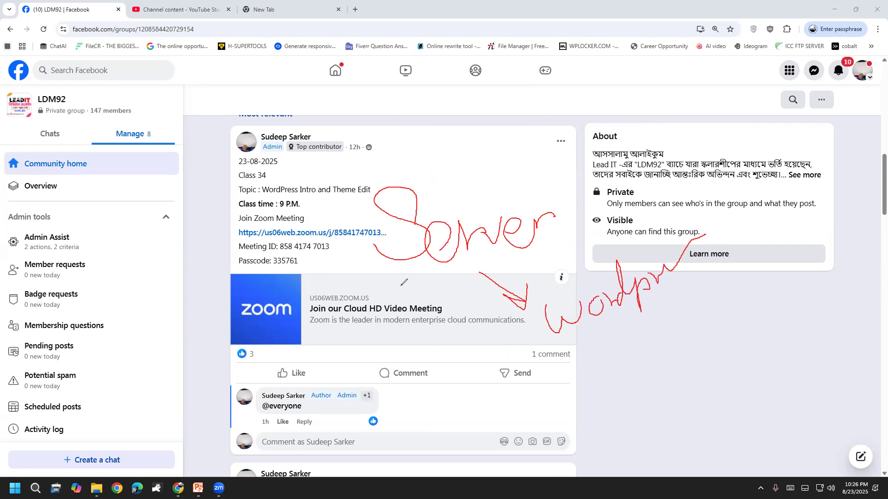
mouse_move(368, 173)
mouse_down()
mouse_move(333, 220)
mouse_move(576, 229)
mouse_move(377, 177)
mouse_move(357, 184)
mouse_up()
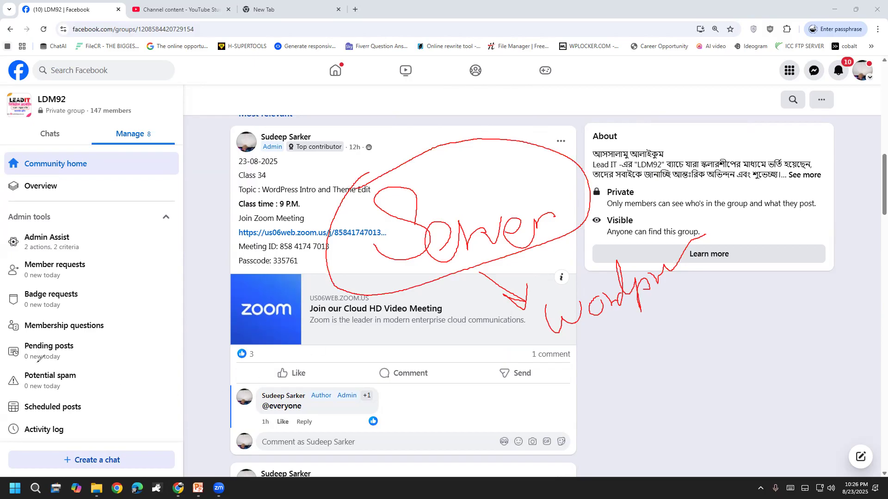
Erase the diagram and handwrite 'Xamp' in red over the post.
click(49, 300)
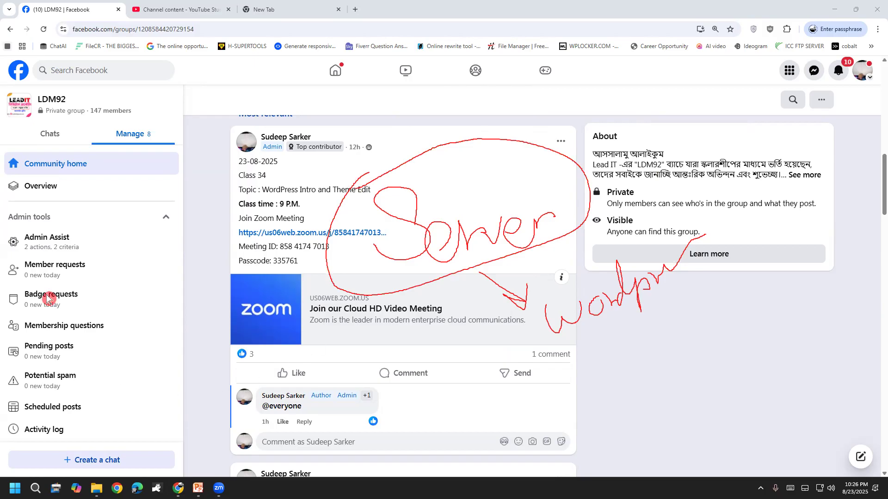
click(81, 382)
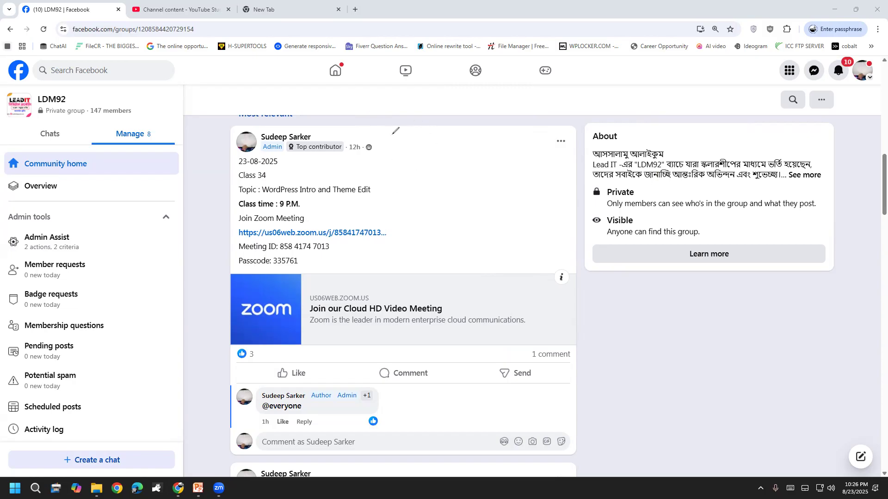
drag(394, 136, 412, 203)
drag(415, 134, 377, 222)
mouse_move(433, 153)
mouse_down()
mouse_move(428, 205)
mouse_move(450, 196)
mouse_up()
mouse_move(457, 167)
mouse_down()
mouse_move(462, 204)
mouse_move(483, 171)
mouse_move(503, 206)
mouse_up()
mouse_move(512, 160)
mouse_down()
mouse_move(525, 234)
mouse_move(538, 162)
mouse_move(503, 180)
mouse_up()
Add check marks beside, over and under the 'Xamp' note.
mouse_move(359, 118)
mouse_down()
mouse_move(383, 141)
mouse_move(424, 75)
mouse_up()
mouse_move(421, 147)
mouse_down()
mouse_move(453, 125)
mouse_move(490, 173)
mouse_move(508, 139)
mouse_move(579, 109)
mouse_up()
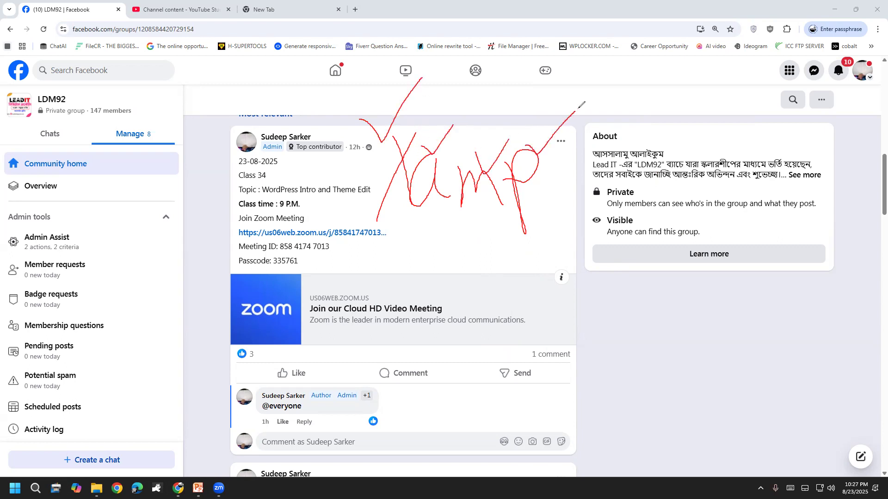
drag(424, 209, 472, 142)
drag(480, 200, 515, 157)
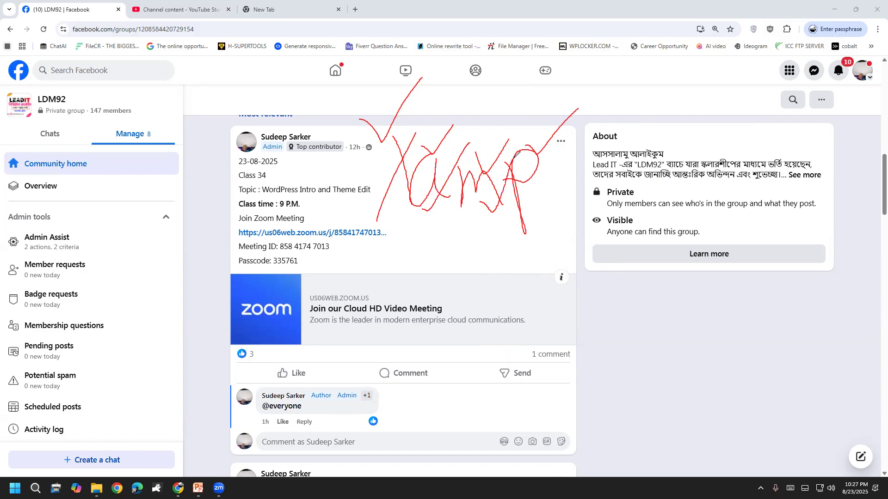
mouse_move(513, 221)
mouse_down()
mouse_move(526, 230)
mouse_move(549, 178)
mouse_up()
drag(429, 157, 445, 142)
Rewrite 'Xamp' with more letters below it and circle the whole note.
click(47, 305)
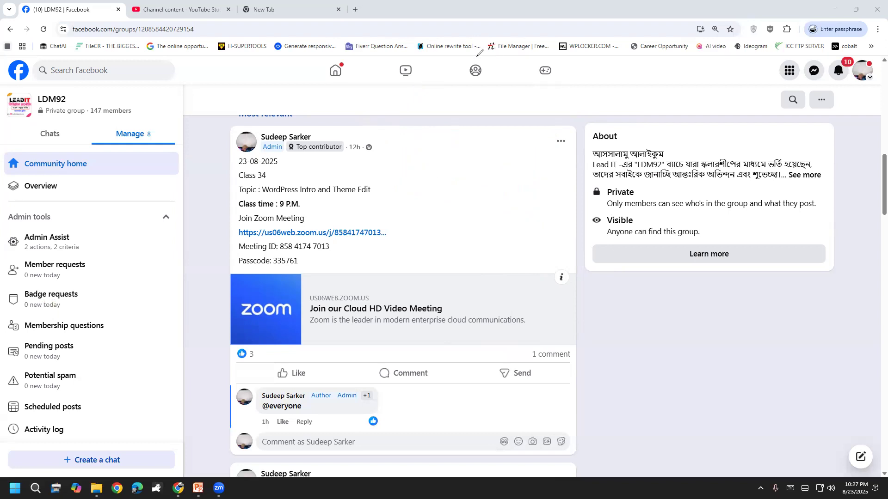
drag(457, 143, 512, 190)
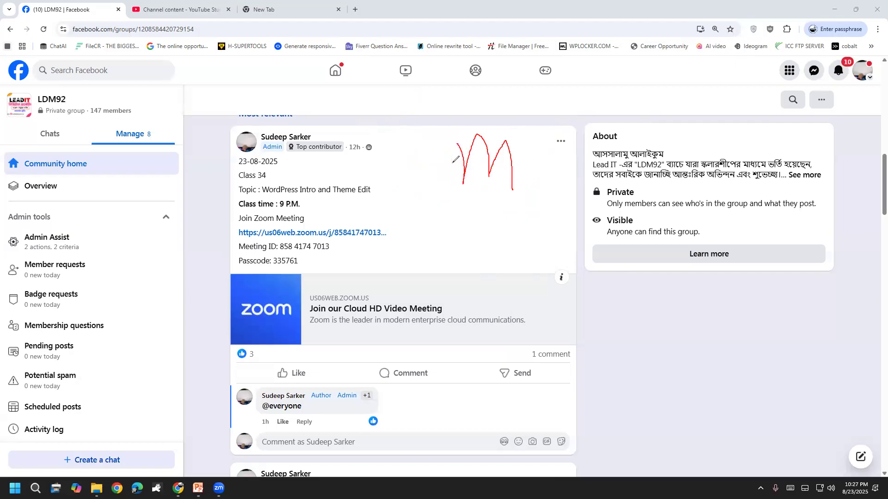
drag(370, 128, 413, 185)
drag(407, 135, 372, 196)
drag(432, 155, 447, 178)
mouse_move(529, 141)
mouse_down()
mouse_move(557, 203)
mouse_move(569, 130)
mouse_move(540, 153)
mouse_up()
mouse_move(419, 230)
mouse_down()
mouse_move(423, 183)
mouse_move(439, 272)
mouse_up()
mouse_move(451, 231)
mouse_down()
mouse_move(444, 252)
mouse_move(456, 233)
mouse_up()
mouse_move(441, 201)
mouse_down()
mouse_move(443, 257)
mouse_move(421, 257)
mouse_up()
mouse_move(345, 305)
mouse_down()
mouse_move(526, 284)
mouse_move(307, 161)
mouse_move(500, 292)
mouse_move(561, 232)
mouse_up()
Erase the ink and write 'WordPress' near the top with 'Html' below the meeting ID.
click(36, 309)
mouse_move(399, 99)
mouse_down()
mouse_move(426, 134)
mouse_move(444, 100)
mouse_move(495, 148)
mouse_up()
mouse_move(499, 110)
mouse_down()
mouse_move(523, 134)
mouse_move(559, 89)
mouse_move(564, 136)
mouse_move(595, 137)
mouse_up()
mouse_move(590, 83)
mouse_down()
mouse_move(595, 105)
mouse_move(662, 70)
mouse_move(720, 59)
mouse_up()
mouse_move(416, 251)
mouse_down()
mouse_move(434, 287)
mouse_move(438, 260)
mouse_up()
drag(441, 233, 454, 279)
mouse_move(463, 243)
mouse_down()
mouse_move(472, 261)
mouse_move(530, 223)
mouse_move(567, 214)
mouse_up()
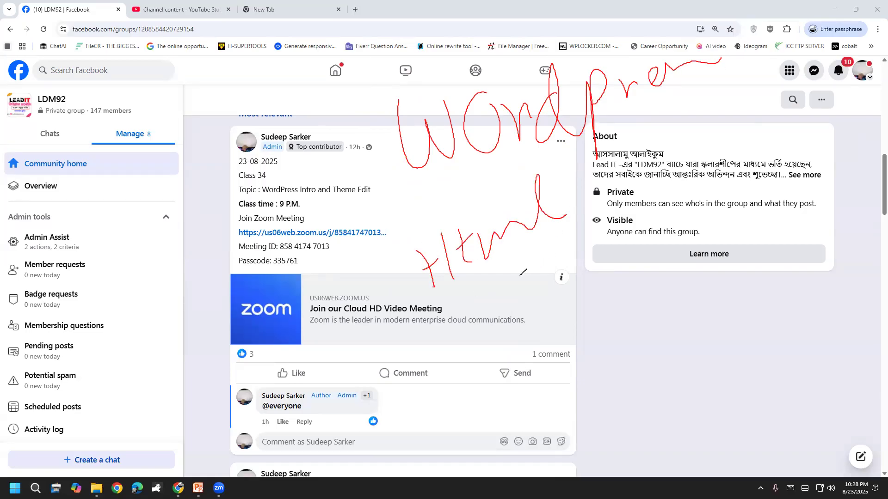
Cross out 'Html', arrow down to 'NO', circle it, and arrow right to a note.
click(784, 132)
drag(412, 301, 585, 221)
mouse_move(491, 267)
mouse_down()
mouse_move(515, 329)
mouse_move(532, 294)
mouse_up()
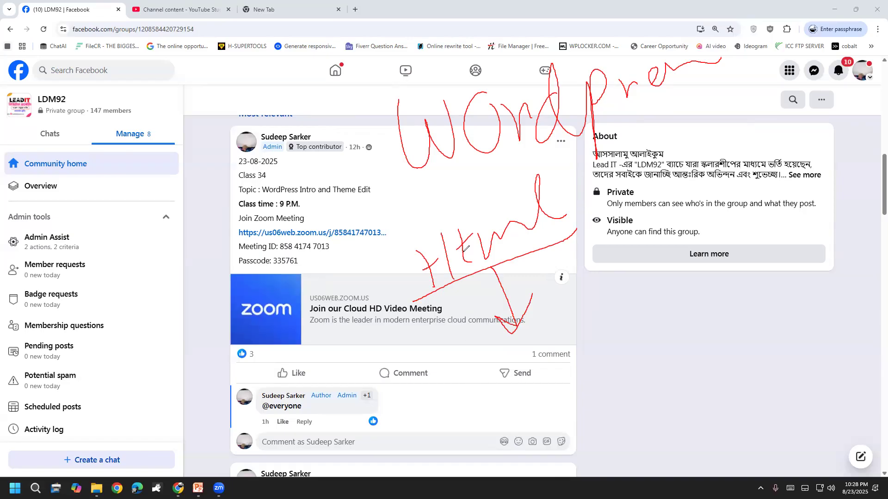
mouse_move(462, 370)
mouse_down()
mouse_move(481, 422)
mouse_move(518, 413)
mouse_move(509, 357)
mouse_move(539, 400)
mouse_move(531, 337)
mouse_up()
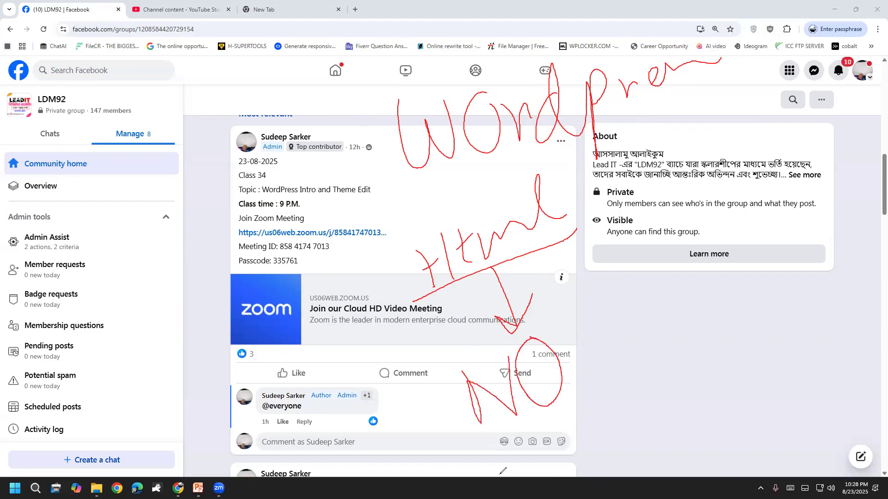
mouse_move(448, 422)
mouse_down()
mouse_move(639, 251)
mouse_move(412, 186)
mouse_move(368, 380)
mouse_move(500, 429)
mouse_up()
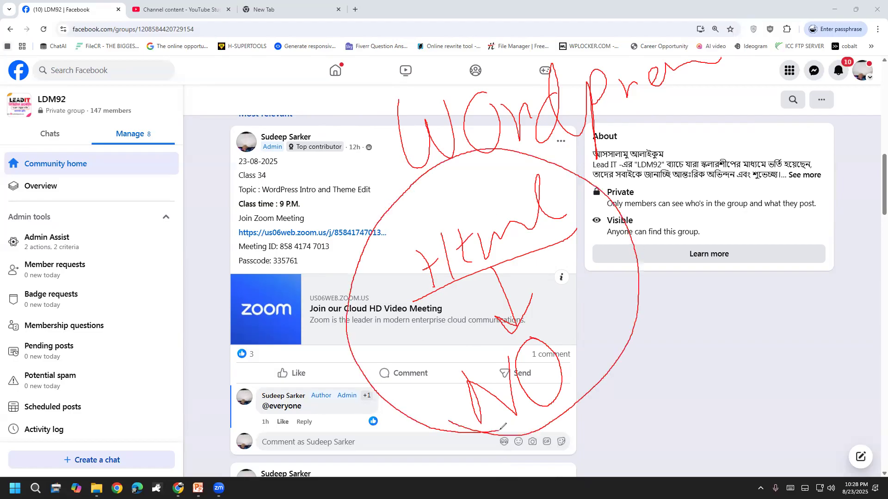
mouse_move(639, 317)
mouse_down()
mouse_move(657, 335)
mouse_move(668, 375)
mouse_move(678, 355)
mouse_up()
mouse_move(678, 391)
mouse_down()
mouse_move(694, 424)
mouse_move(684, 385)
mouse_move(690, 428)
mouse_up()
mouse_move(726, 383)
mouse_down()
mouse_move(714, 385)
mouse_move(714, 343)
mouse_move(743, 406)
mouse_up()
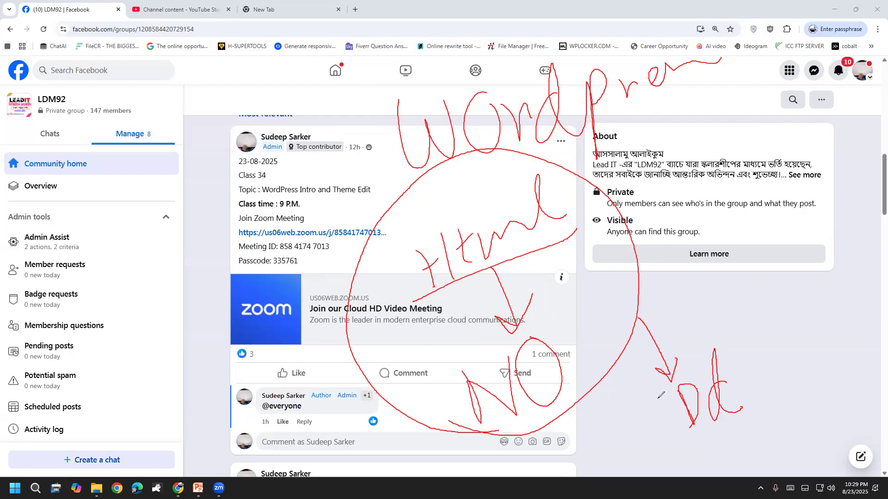
Draw a red arrow from the right-side note back toward the post and add small marks.
mouse_move(640, 318)
mouse_down()
mouse_move(565, 250)
mouse_move(573, 267)
mouse_move(566, 250)
mouse_move(583, 244)
mouse_up()
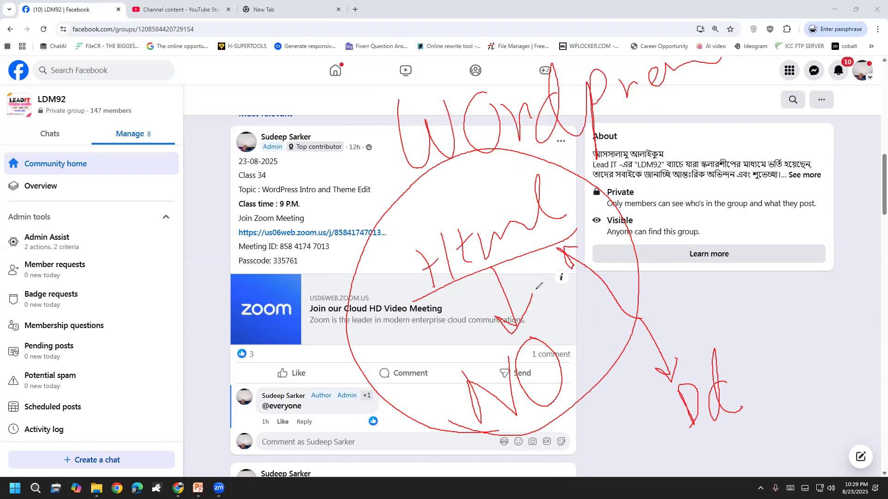
drag(469, 253, 476, 252)
click(473, 245)
click(51, 305)
Wipe the old red notes and handwrite a circled 'PHP' over the post.
click(52, 307)
mouse_move(396, 195)
mouse_down()
mouse_move(414, 262)
mouse_move(426, 191)
mouse_move(412, 221)
mouse_up()
drag(423, 169, 460, 236)
drag(457, 154, 477, 242)
drag(471, 189, 479, 216)
mouse_move(422, 315)
mouse_down()
mouse_move(527, 160)
mouse_move(393, 172)
mouse_move(424, 291)
mouse_up()
Add '+ mysql', loop it together with PHP, and draw an arrow down to 'WordPress'.
mouse_move(507, 124)
mouse_down()
mouse_move(520, 149)
mouse_move(522, 125)
mouse_move(550, 138)
mouse_move(561, 113)
mouse_move(607, 102)
mouse_move(584, 156)
mouse_up()
mouse_move(625, 89)
mouse_down()
mouse_move(616, 125)
mouse_move(634, 105)
mouse_move(642, 116)
mouse_move(640, 91)
mouse_move(659, 115)
mouse_up()
drag(654, 83, 687, 70)
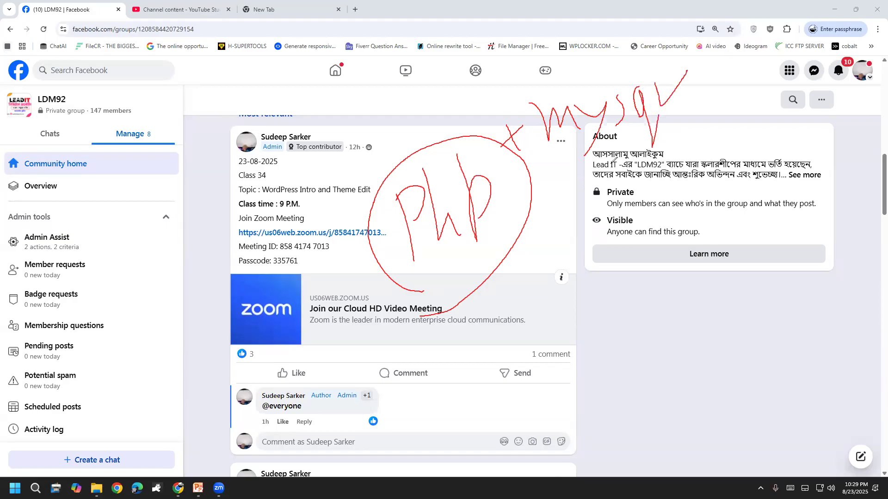
mouse_move(534, 252)
mouse_down()
mouse_move(581, 223)
mouse_move(383, 118)
mouse_move(548, 241)
mouse_move(565, 346)
mouse_up()
mouse_move(550, 335)
mouse_down()
mouse_move(565, 346)
mouse_move(591, 307)
mouse_up()
drag(538, 401, 574, 379)
mouse_move(591, 382)
mouse_down()
mouse_move(586, 416)
mouse_move(598, 405)
mouse_up()
mouse_move(597, 382)
mouse_down()
mouse_move(610, 395)
mouse_move(595, 415)
mouse_up()
mouse_move(595, 373)
mouse_down()
mouse_move(609, 384)
mouse_move(617, 374)
mouse_move(632, 302)
mouse_move(659, 352)
mouse_move(686, 310)
mouse_move(693, 323)
mouse_move(708, 300)
mouse_move(712, 315)
mouse_up()
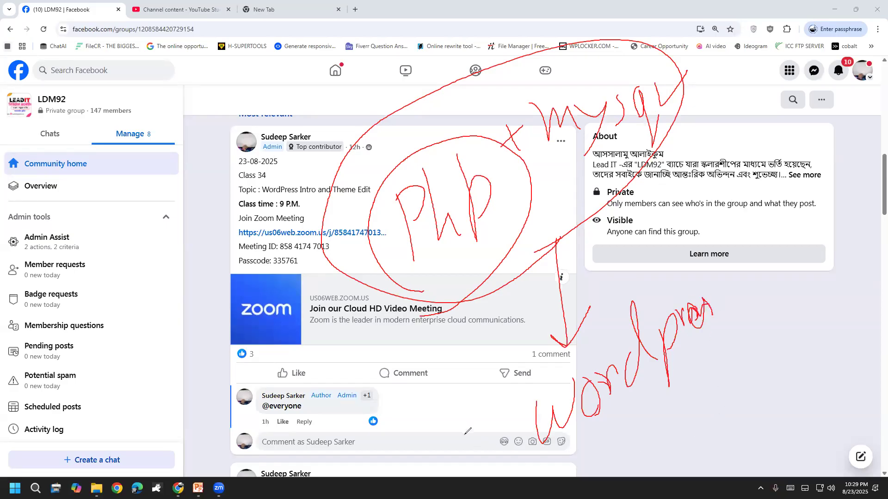
Add a circled 'Server' with an arrow, erase all the red ink, and switch to the New Tab page.
mouse_move(372, 265)
mouse_down()
mouse_move(326, 390)
mouse_move(348, 361)
mouse_up()
mouse_move(324, 426)
mouse_down()
mouse_move(344, 411)
mouse_move(380, 405)
mouse_move(393, 421)
mouse_move(454, 383)
mouse_move(483, 377)
mouse_up()
mouse_move(316, 486)
mouse_down()
mouse_move(390, 462)
mouse_move(356, 360)
mouse_move(380, 491)
mouse_up()
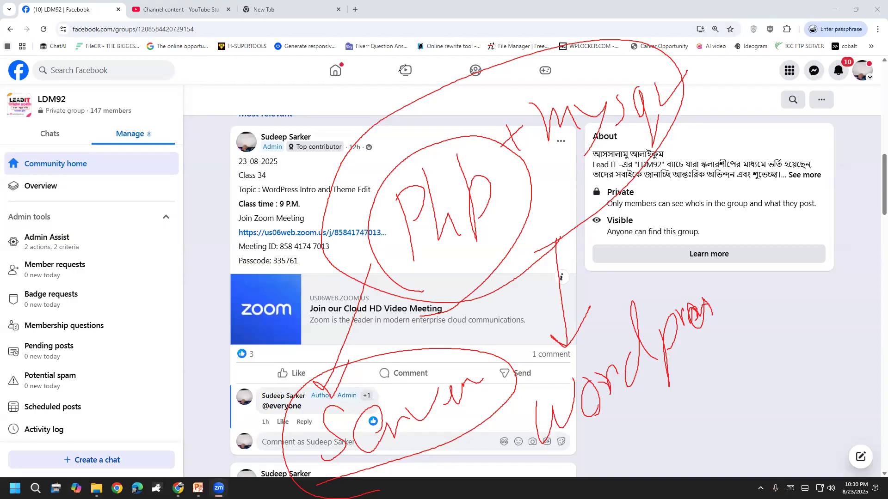
click(782, 24)
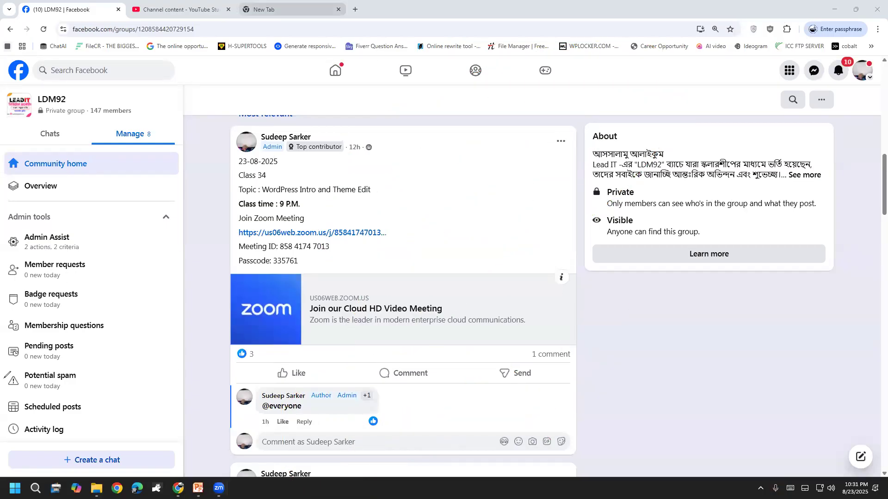
click(290, 9)
Search for 'google', dismiss the voice-search microphone prompt, and go back.
click(278, 29)
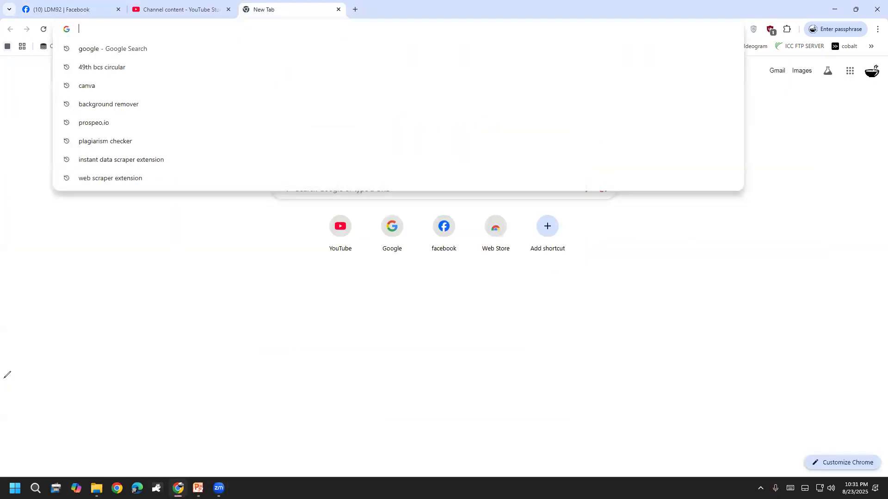
text(google)
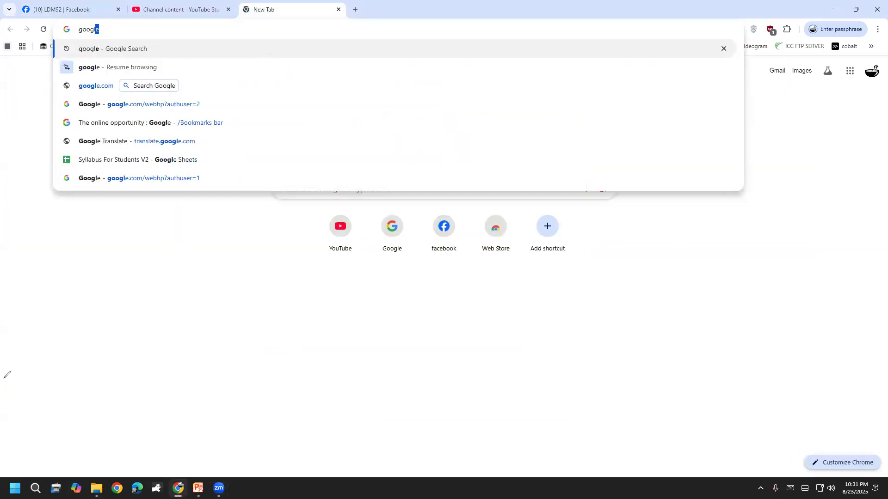
key(Return)
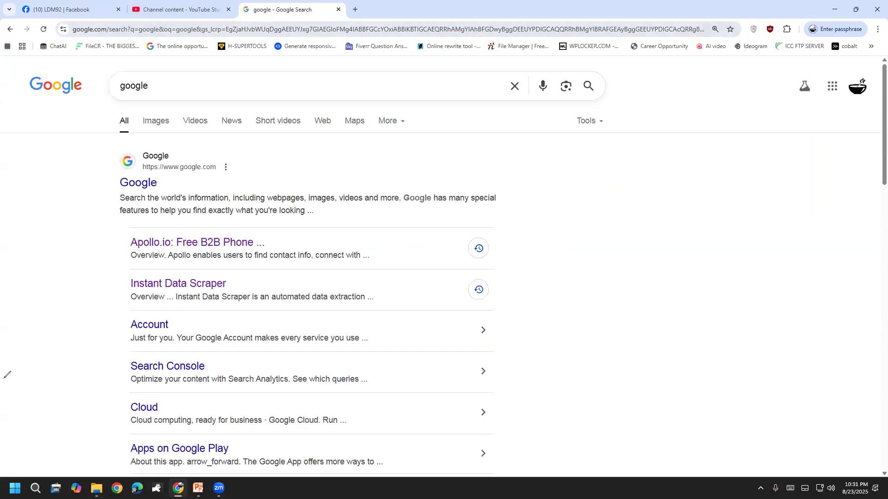
click(537, 93)
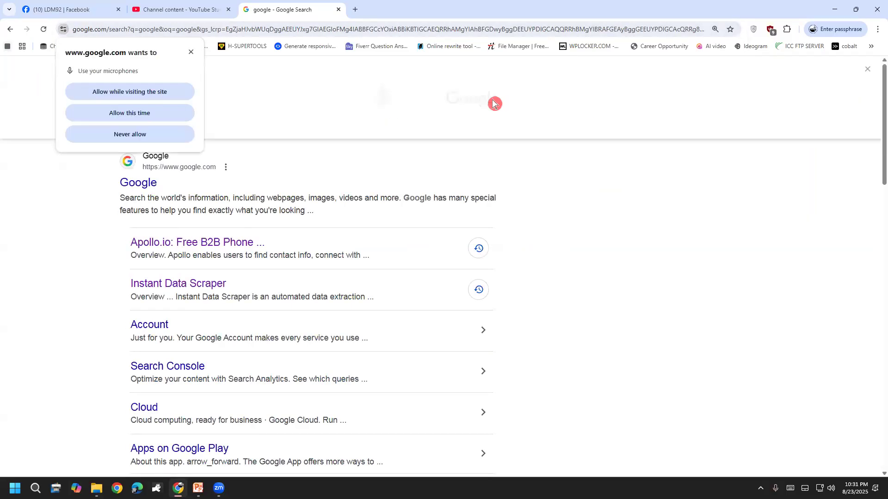
click(192, 59)
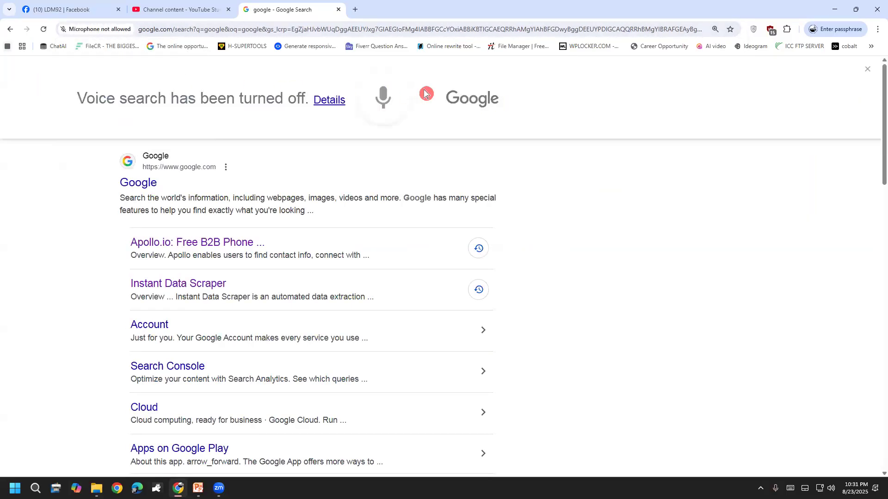
click(11, 29)
Clear the Google search box and search for 'xampp' using the autocomplete suggestion.
click(326, 178)
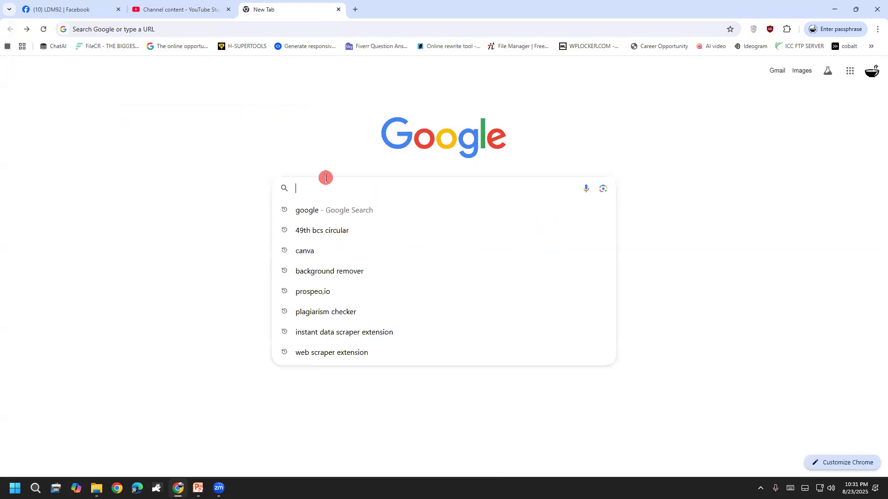
click(333, 211)
click(518, 91)
text(xa)
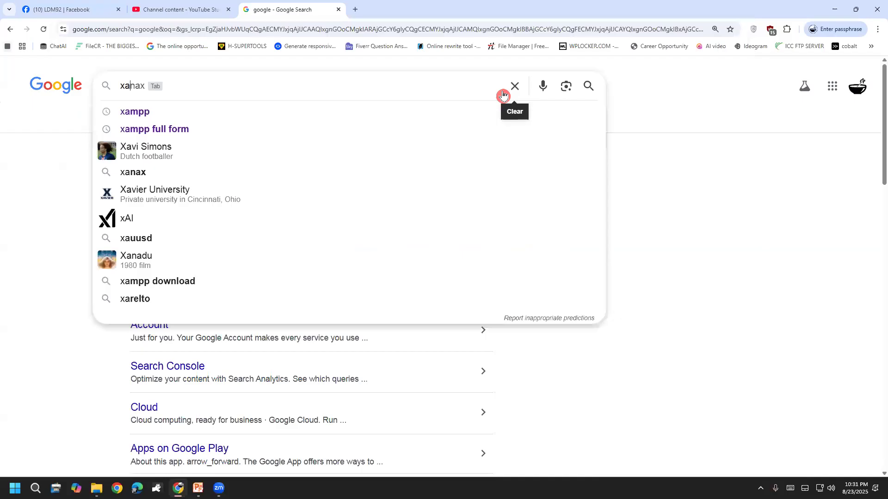
key(Down)
key(Return)
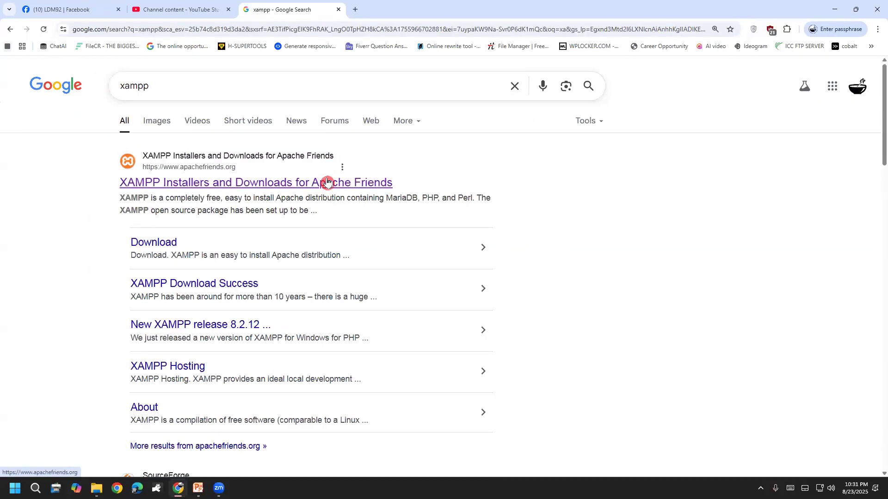
Download XAMPP for Windows 8.2.12 from apachefriends.org, skipping the duplicate warning and success tab.
click(328, 182)
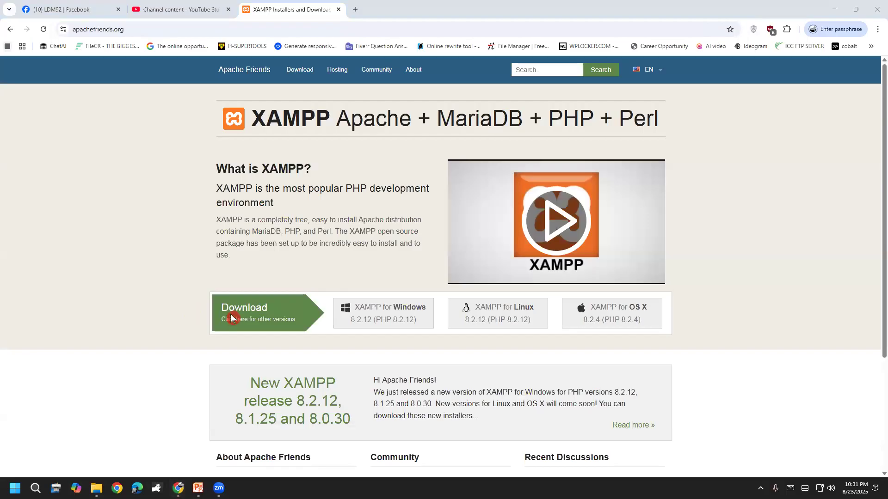
click(400, 310)
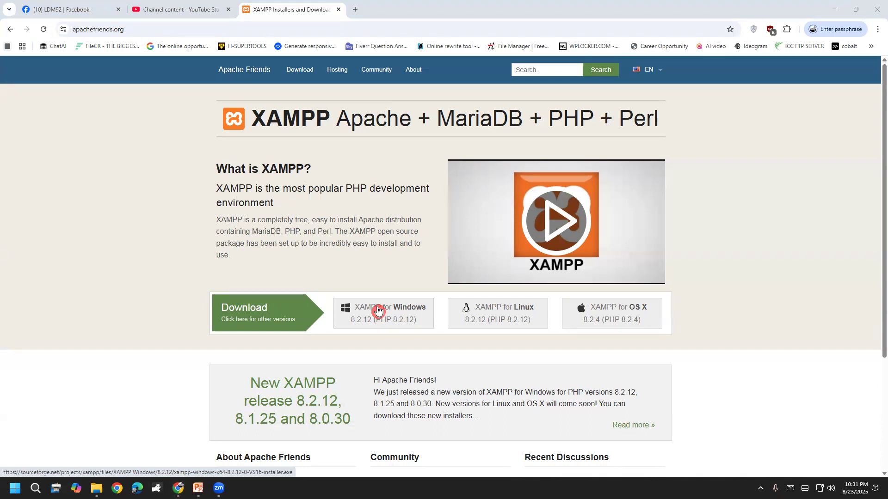
click(378, 311)
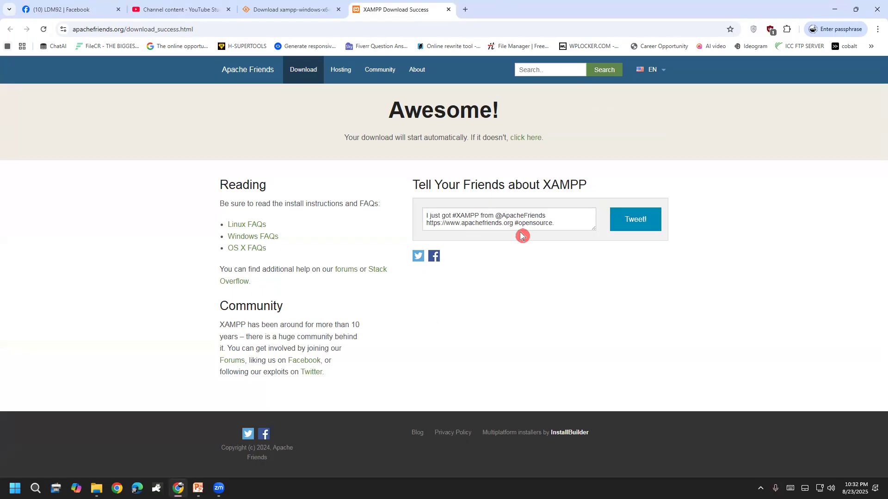
click(788, 30)
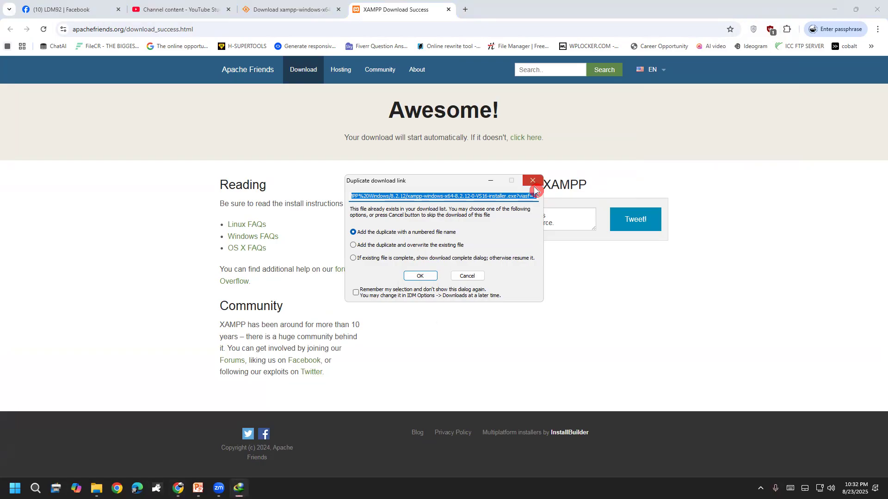
click(533, 185)
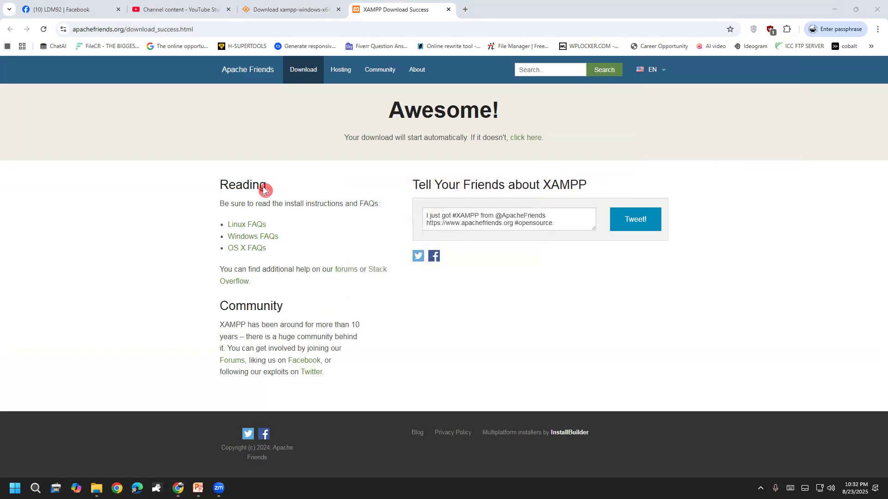
click(449, 9)
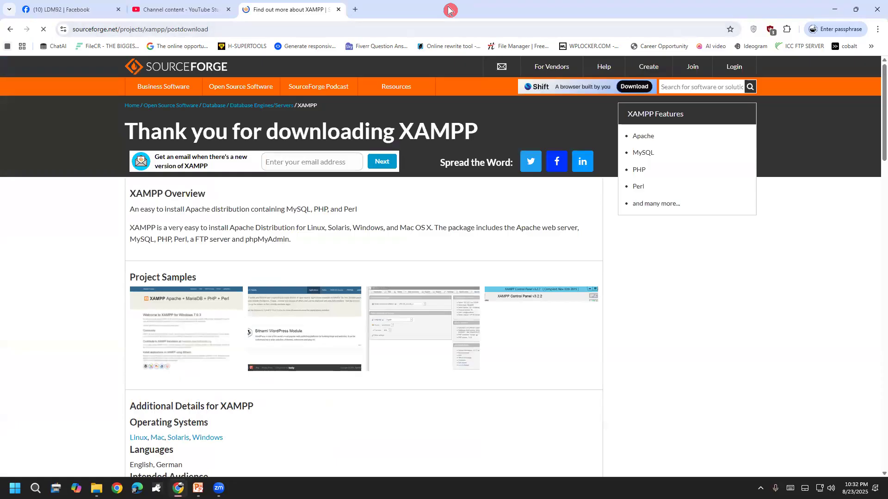
Preview a XAMPP sample screenshot, scribble a boxed 'Next' note, then clear all drawings.
click(505, 331)
click(370, 322)
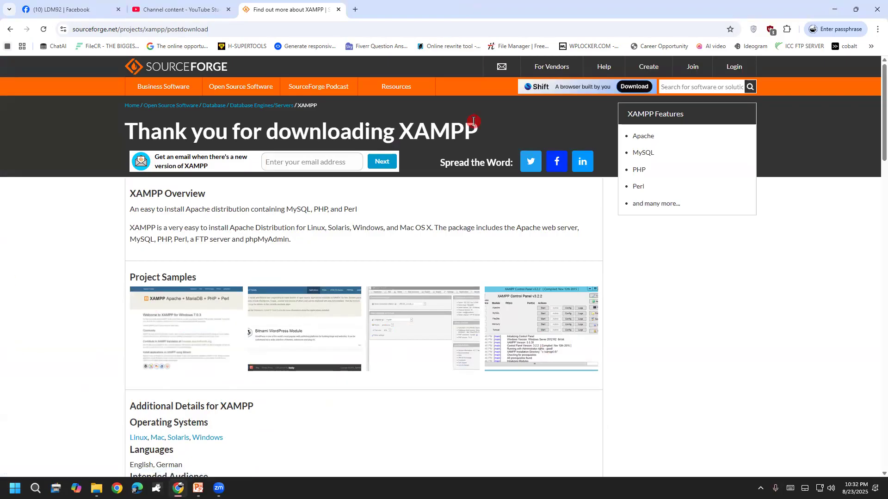
drag(387, 411, 418, 357)
mouse_move(423, 395)
mouse_down()
mouse_move(453, 403)
mouse_move(474, 396)
mouse_move(447, 407)
mouse_up()
mouse_move(479, 352)
mouse_down()
mouse_move(493, 380)
mouse_move(487, 359)
mouse_up()
mouse_move(359, 330)
mouse_down()
mouse_move(352, 387)
mouse_move(508, 329)
mouse_move(300, 345)
mouse_up()
drag(410, 355, 536, 273)
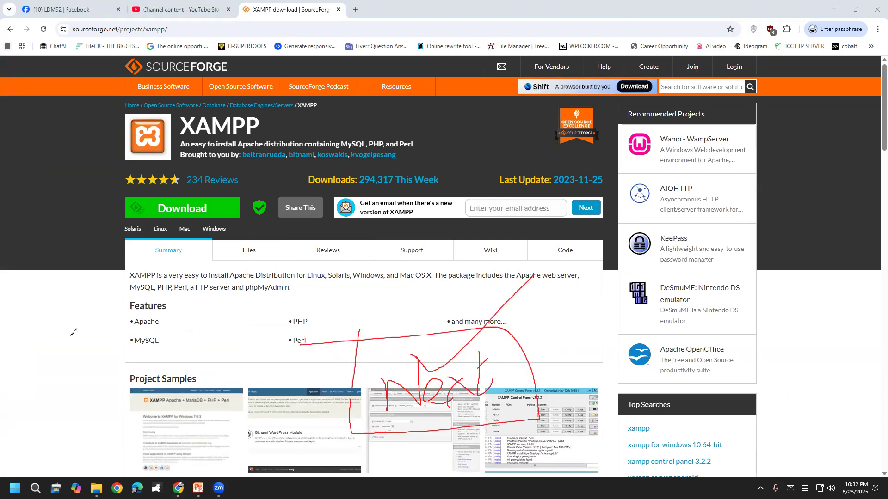
right_click(59, 301)
click(46, 318)
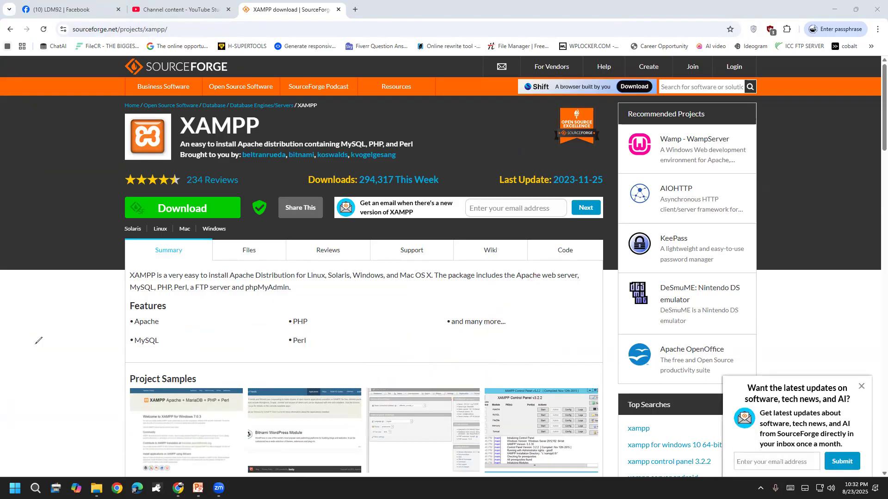
Launch XAMPP Control Panel from Start search and centre its window on screen.
click(16, 488)
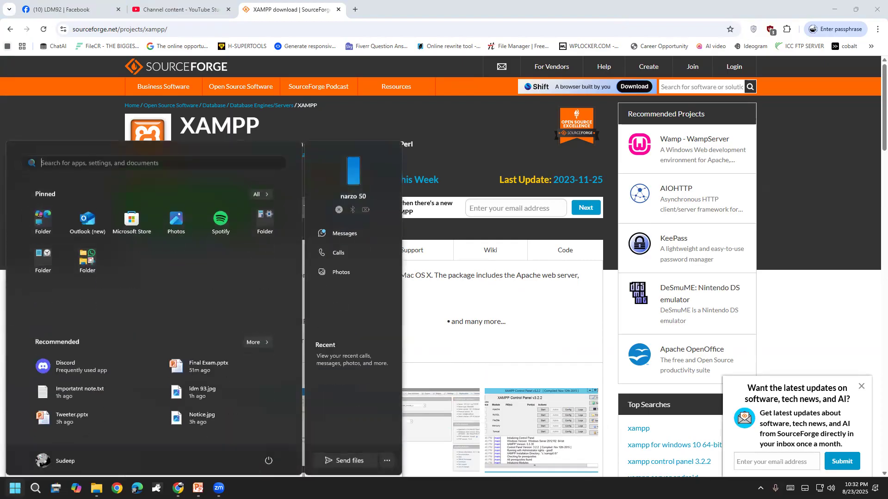
text(xa)
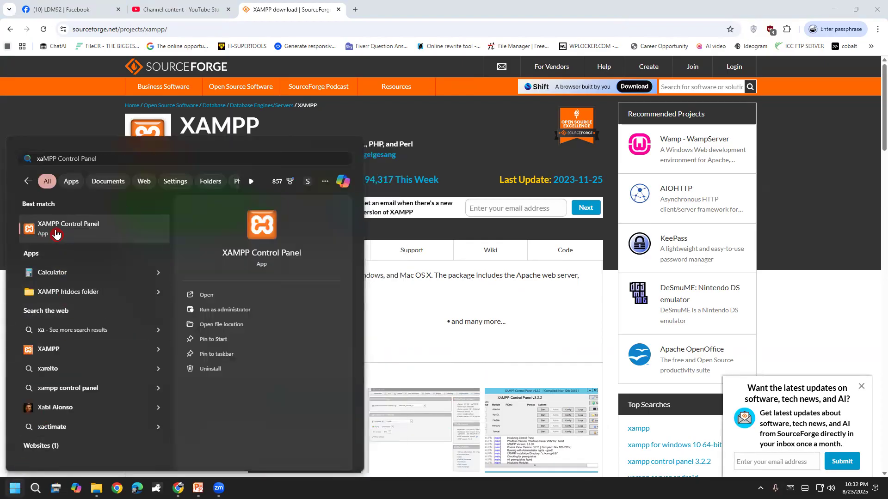
click(225, 310)
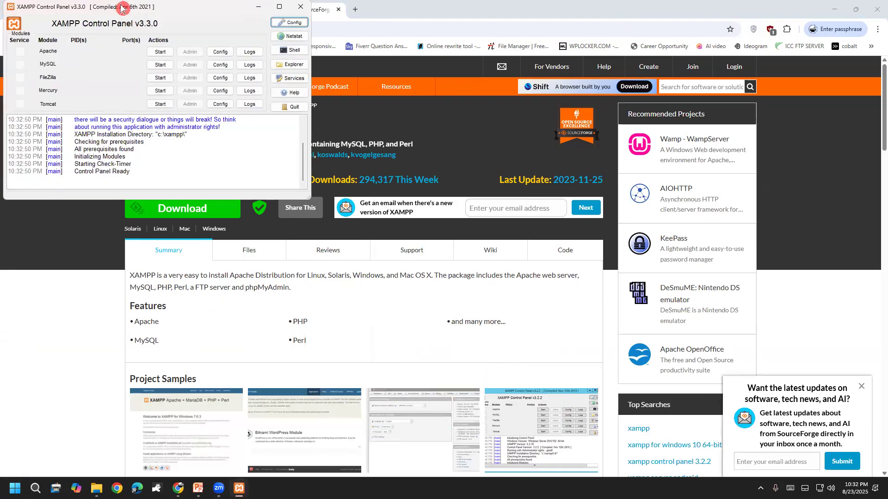
drag(122, 8, 396, 146)
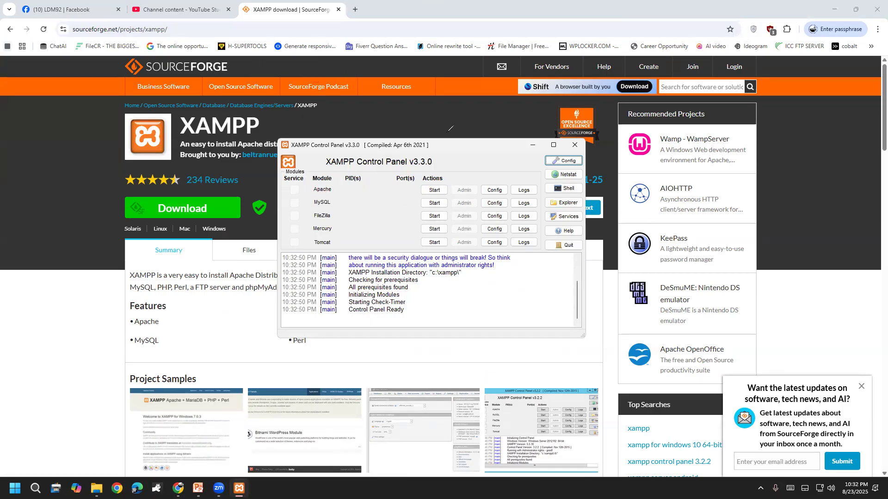
Mark the Apache, MySQL and FileZilla modules with red checks, then erase them.
drag(322, 185, 372, 153)
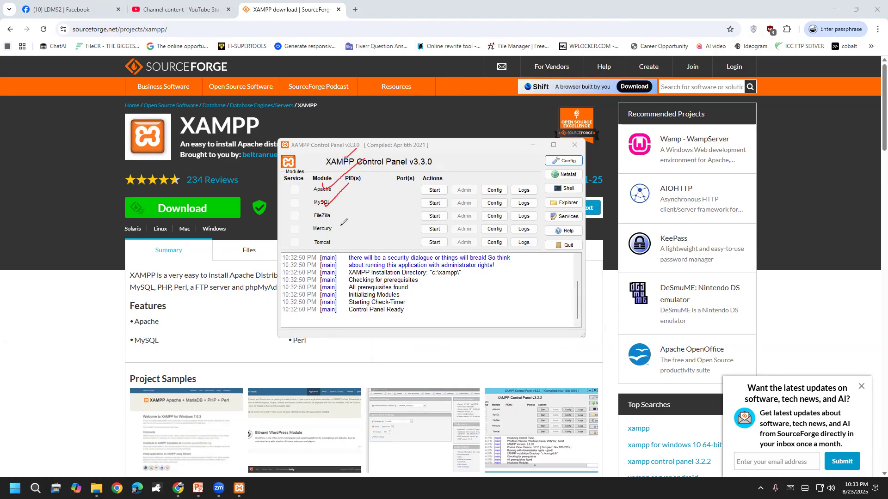
click(40, 302)
mouse_move(309, 190)
mouse_down()
mouse_move(333, 175)
mouse_move(348, 183)
mouse_up()
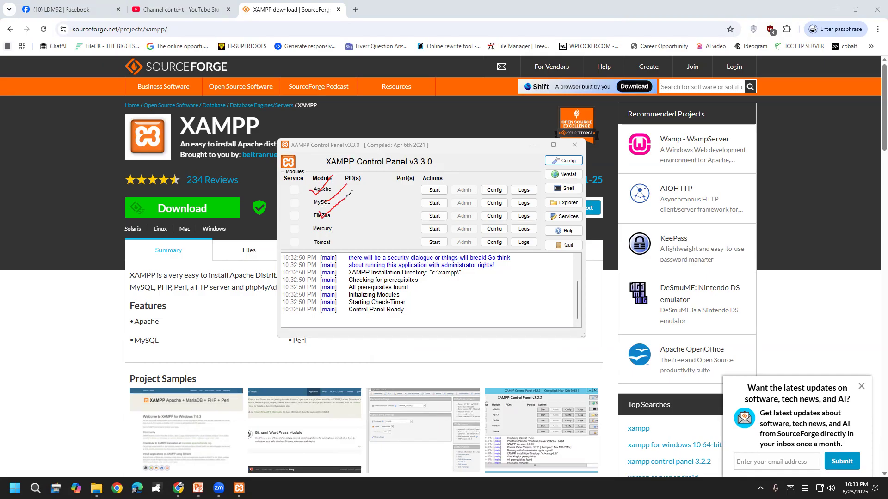
drag(322, 231, 344, 212)
drag(324, 238, 368, 217)
click(39, 300)
key(Escape)
Start the Apache and MySQL modules in XAMPP Control Panel.
click(433, 195)
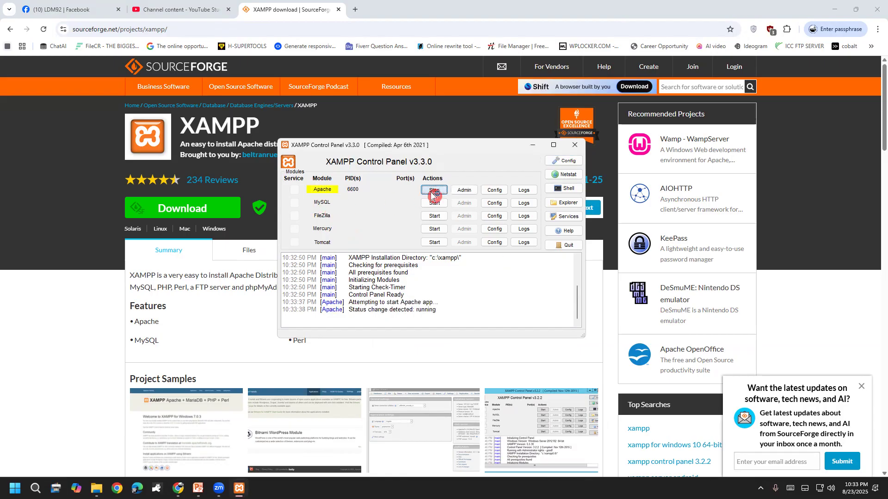
click(435, 204)
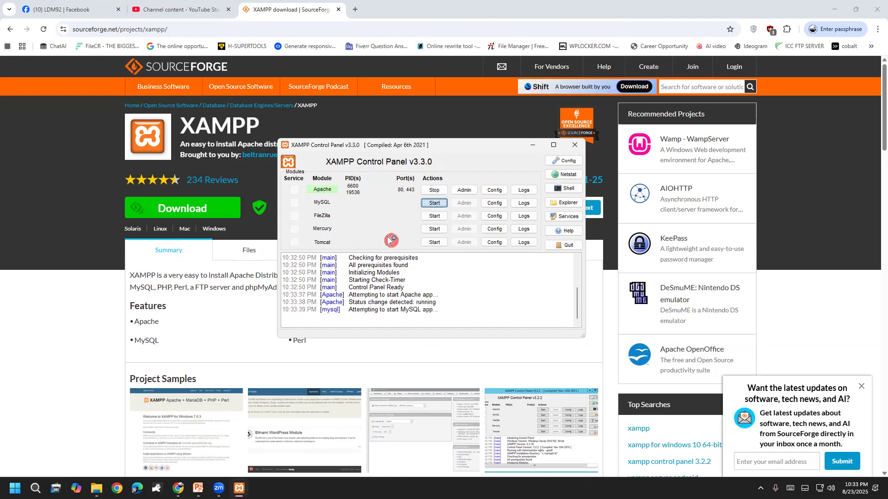
click(533, 146)
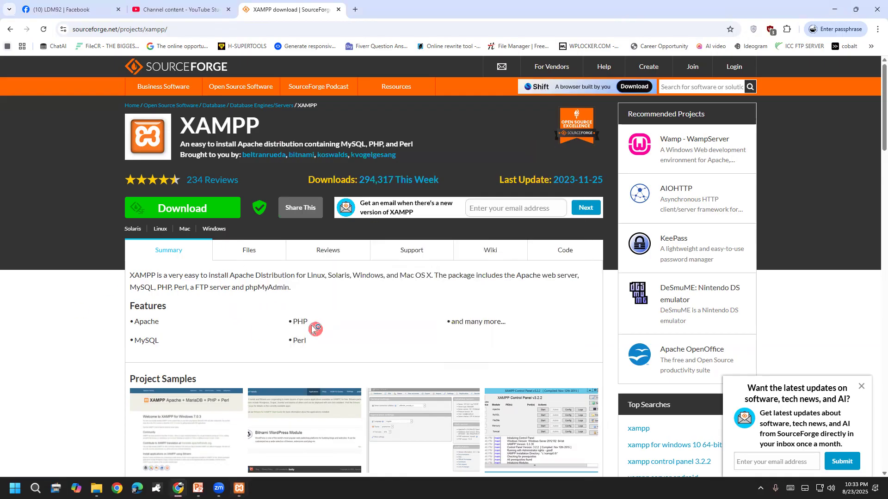
click(239, 488)
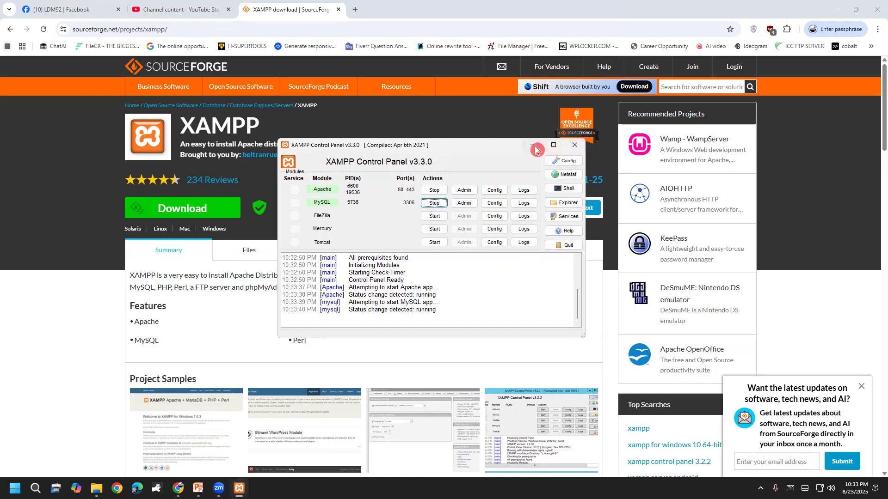
Stop Apache and MySQL again and return to Chrome's address bar.
click(434, 190)
click(434, 203)
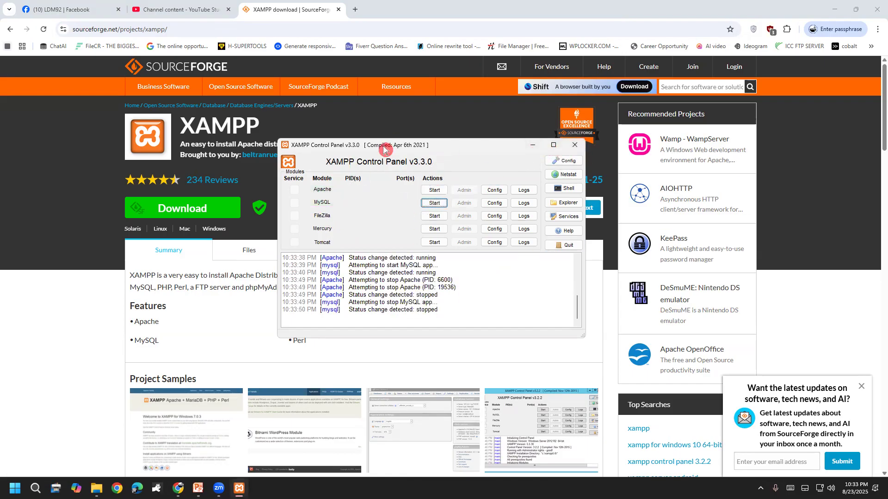
click(87, 230)
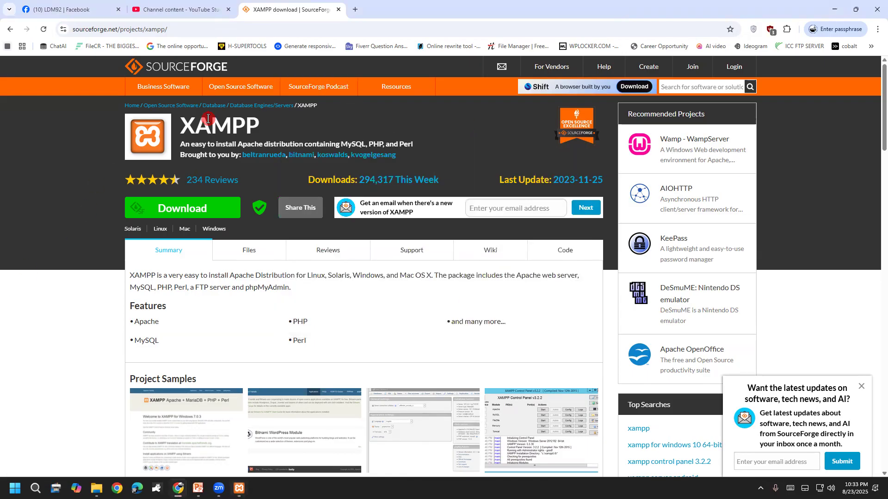
click(232, 33)
Search Google for 'wordpress.org' and open the WordPress.org home page result.
text(google)
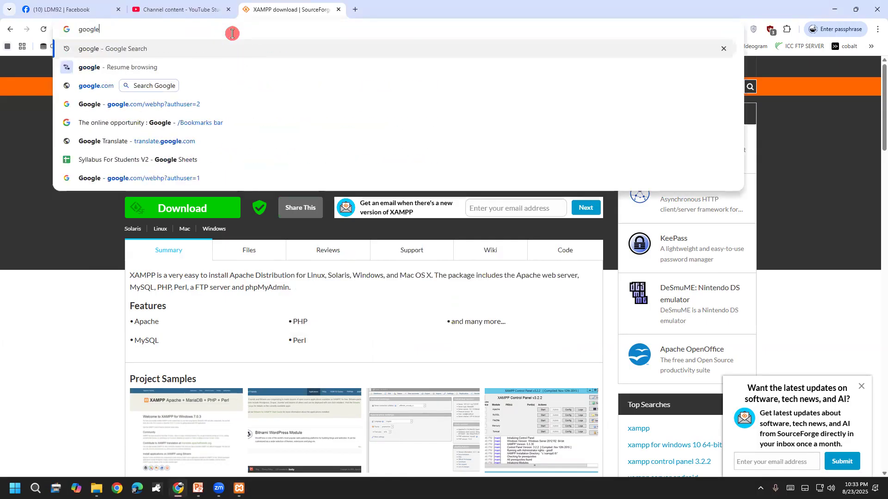
key(Return)
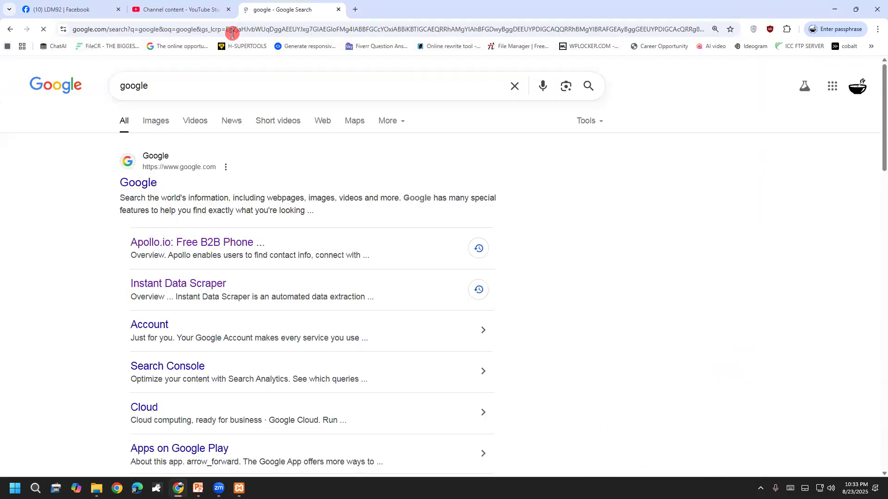
click(514, 86)
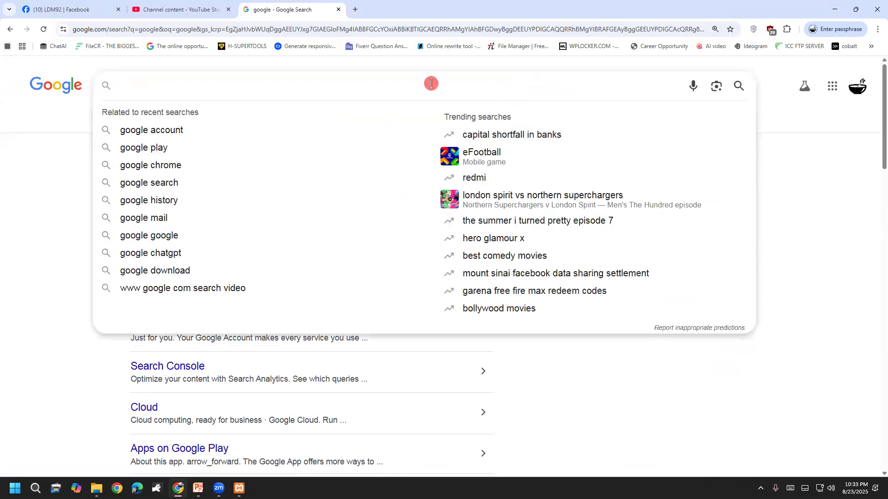
text(word)
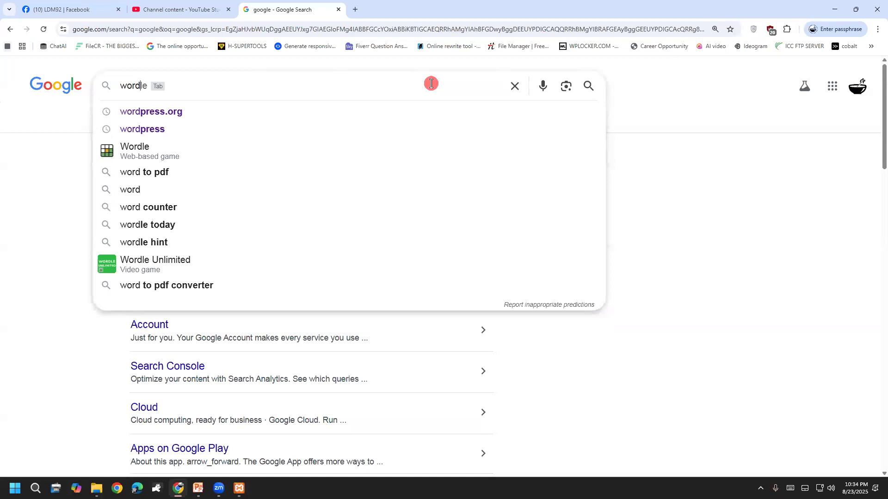
text(pr)
key(Down)
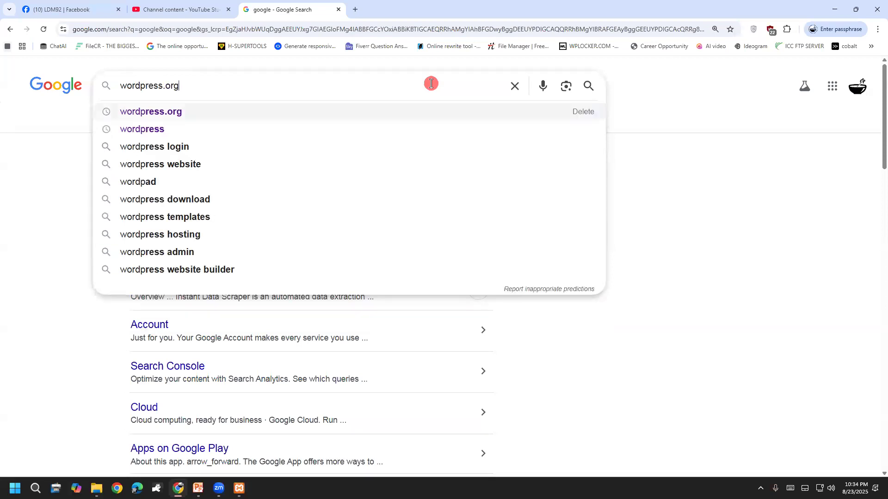
key(Return)
drag(227, 77, 56, 80)
click(53, 162)
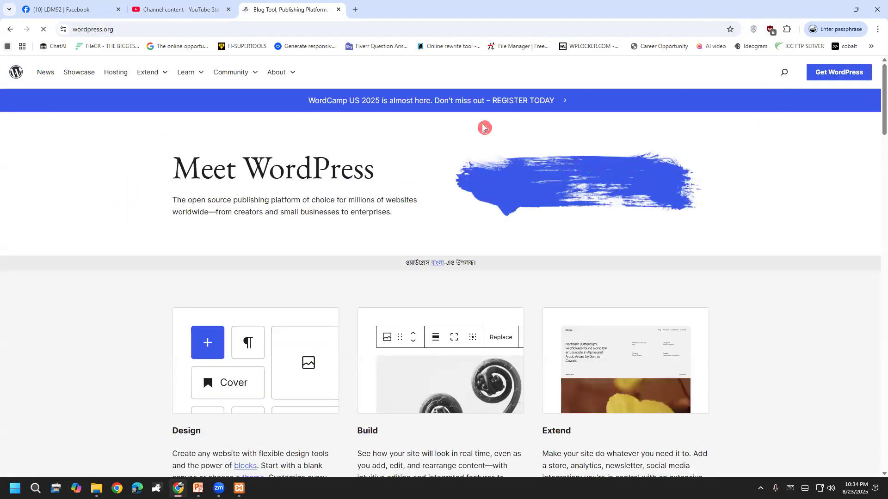
Download WordPress 6.8.2 via Get WordPress, saving the duplicate under a numbered name.
click(827, 73)
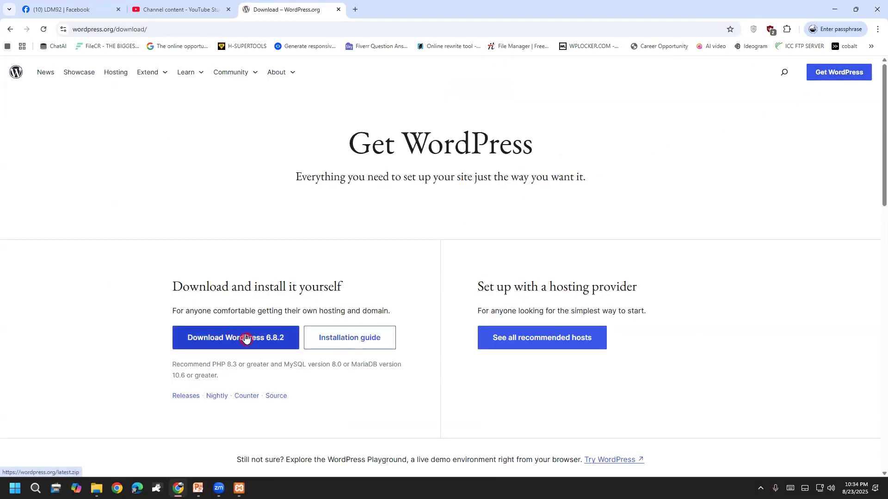
click(286, 338)
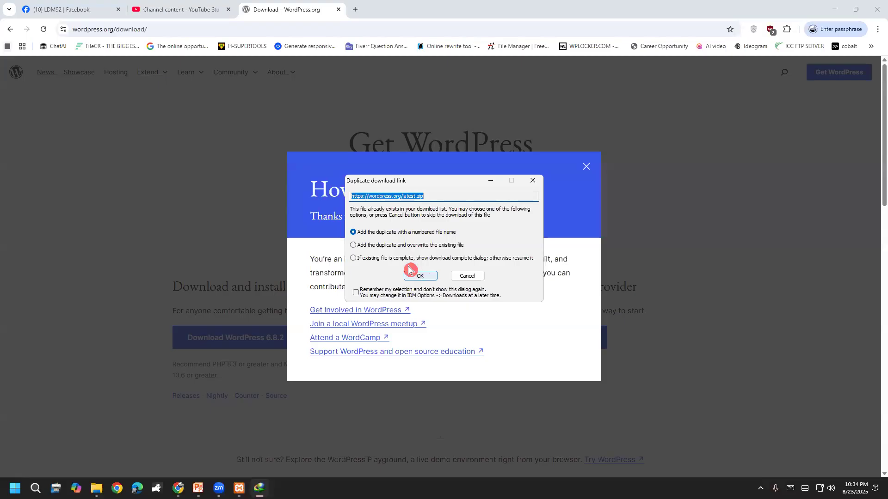
click(401, 259)
click(394, 234)
click(420, 276)
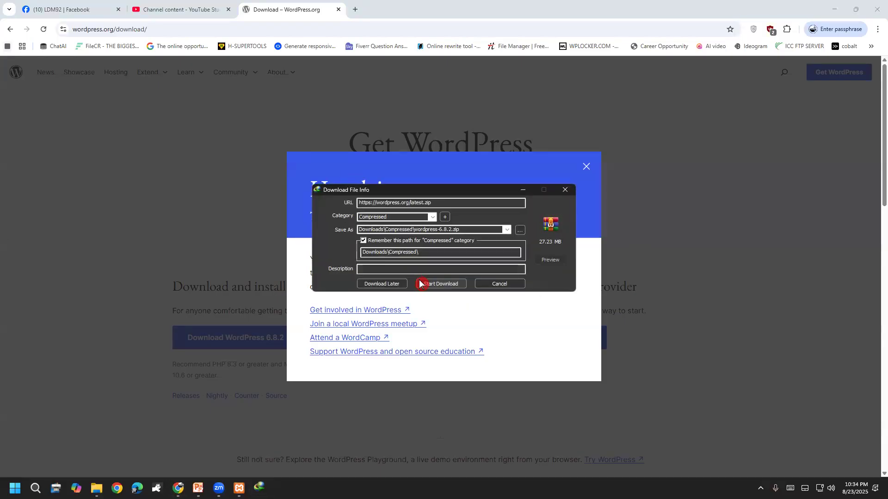
click(439, 284)
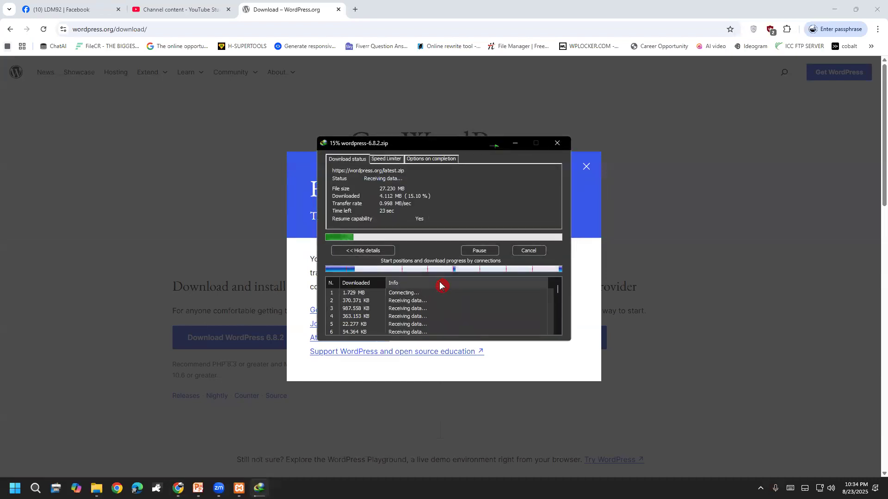
click(587, 167)
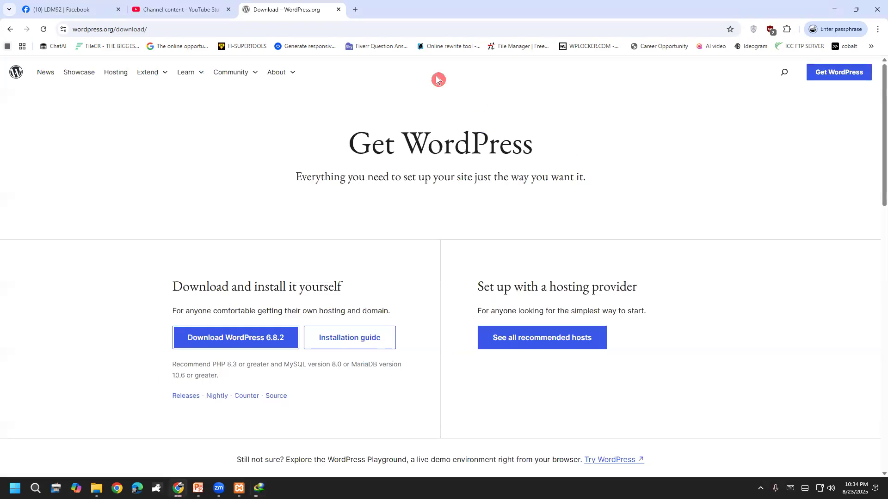
Close the download tab and PowerPoint, then open the Compressed folder holding the zip.
click(339, 9)
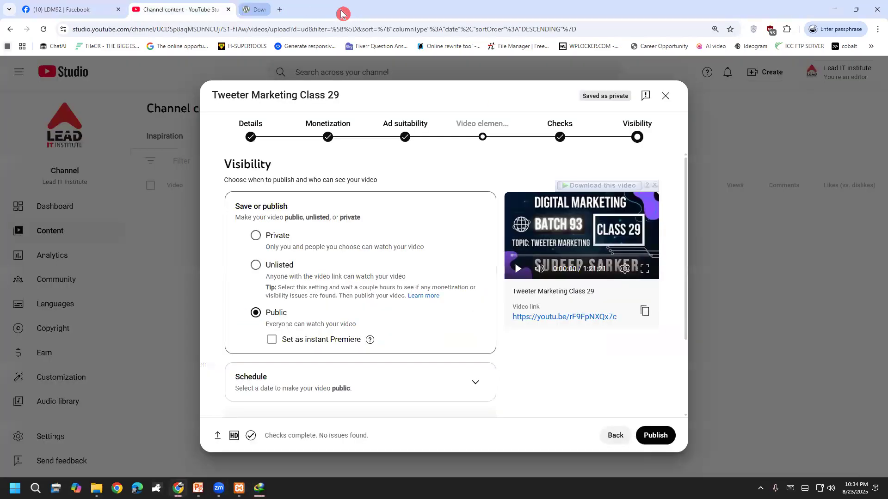
click(834, 9)
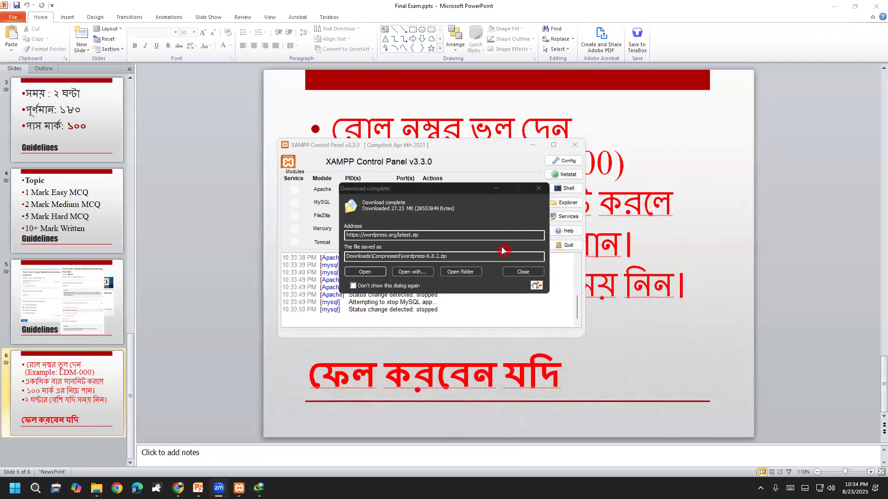
click(878, 7)
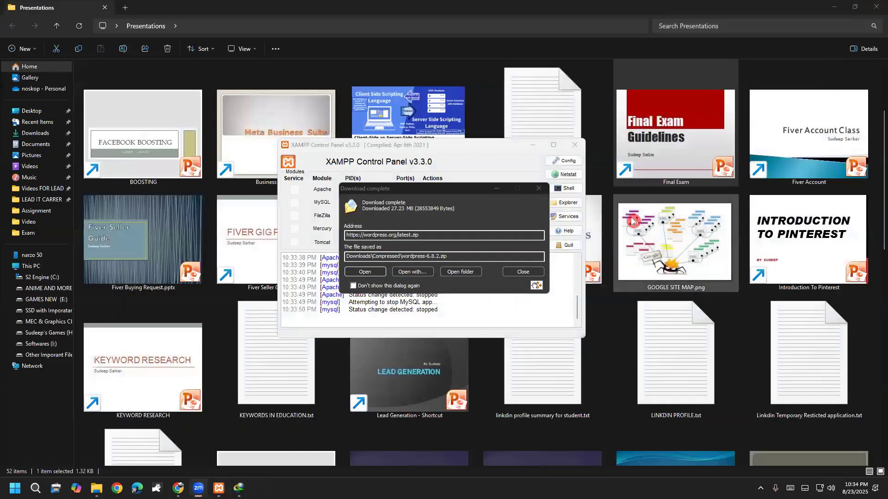
click(467, 271)
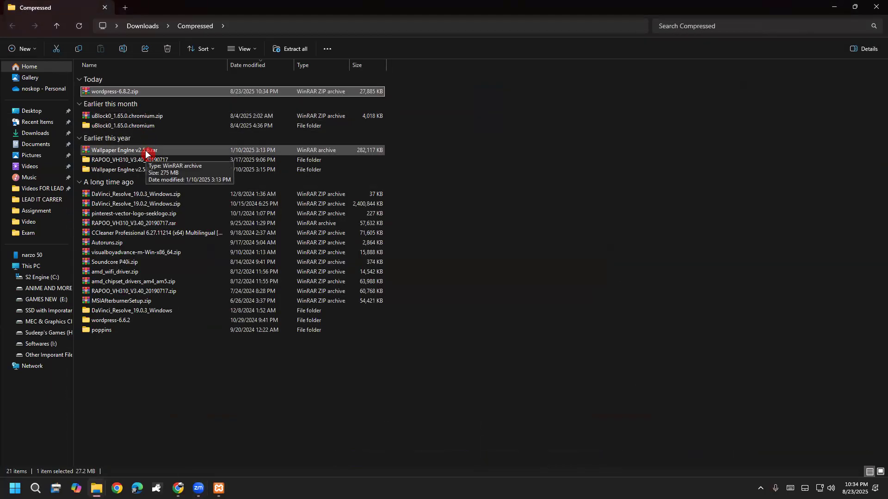
Maximize Explorer and delete the old wordpress-6.6.2 folder.
double_click(210, 6)
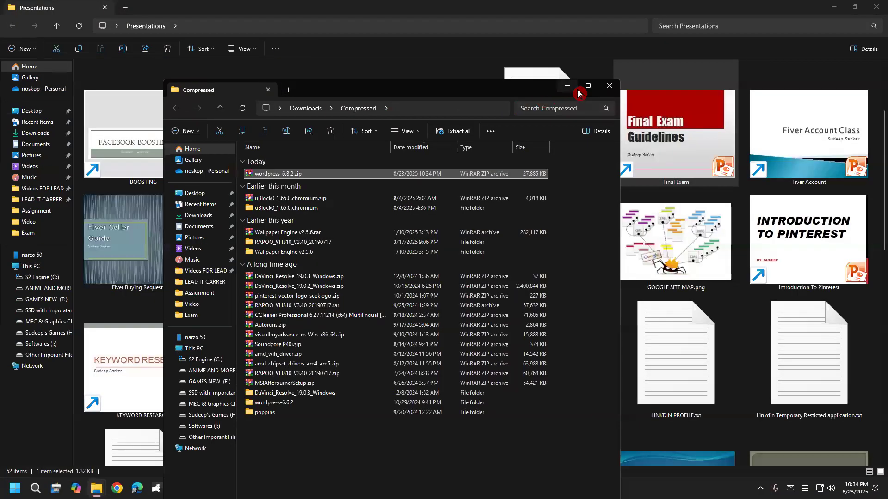
click(585, 88)
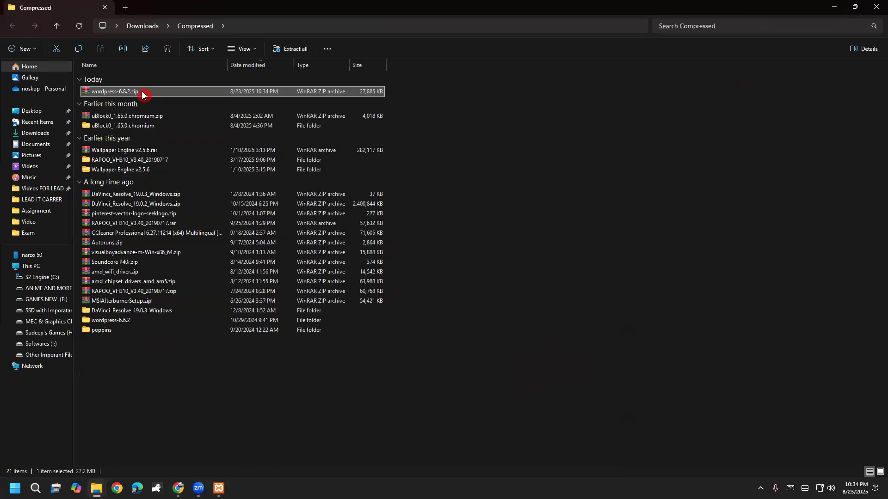
click(127, 323)
key(Delete)
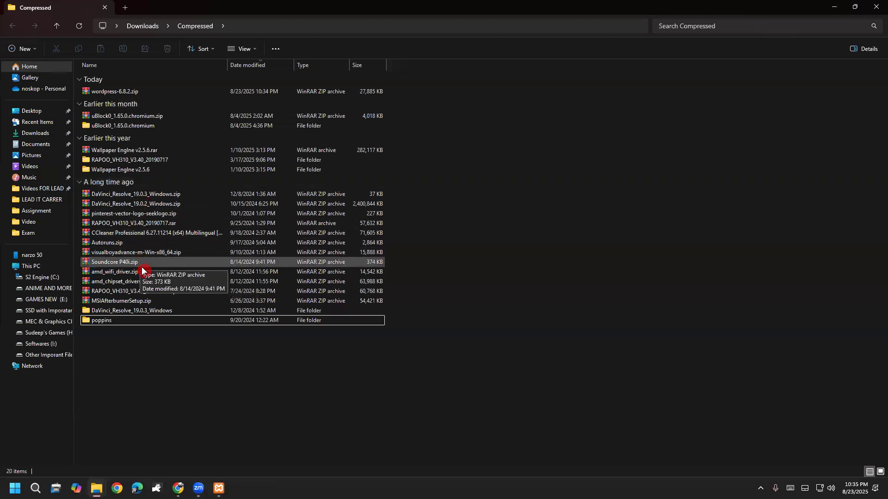
Select wordpress-6.8.2.zip and annotate it with an arrow and handwritten notes.
click(131, 92)
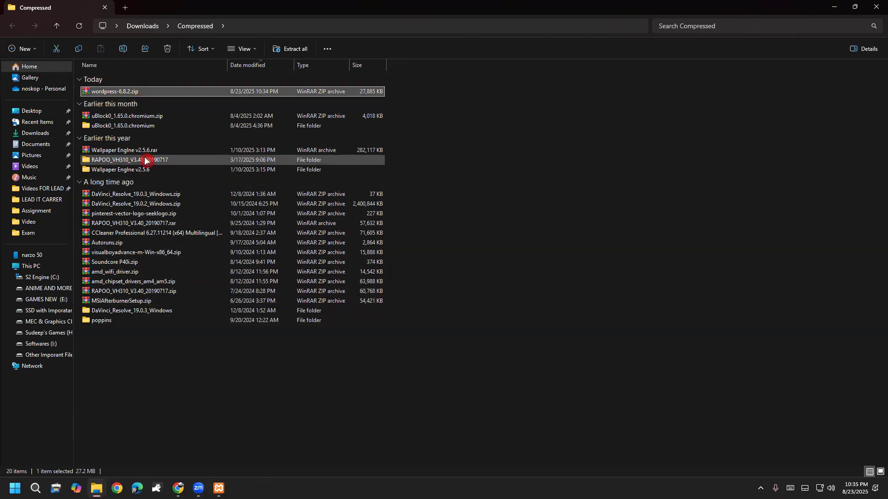
click(147, 169)
click(120, 92)
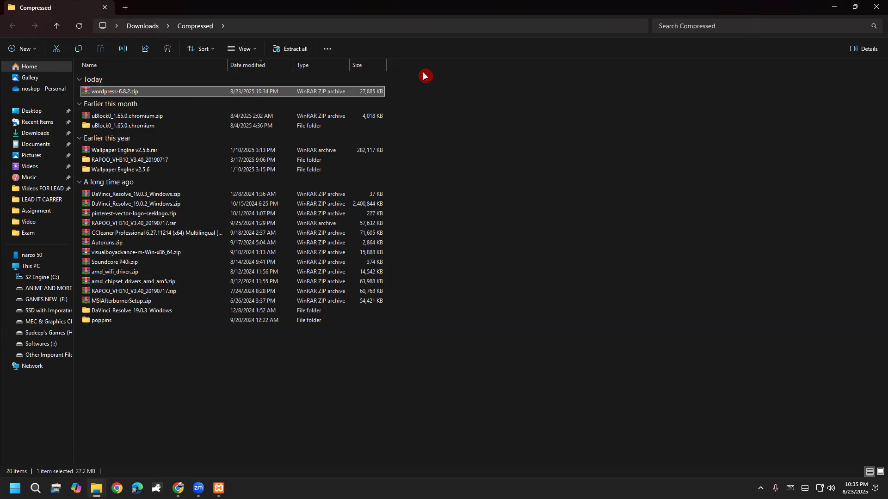
key(ctrl+alt+d)
drag(315, 96, 459, 100)
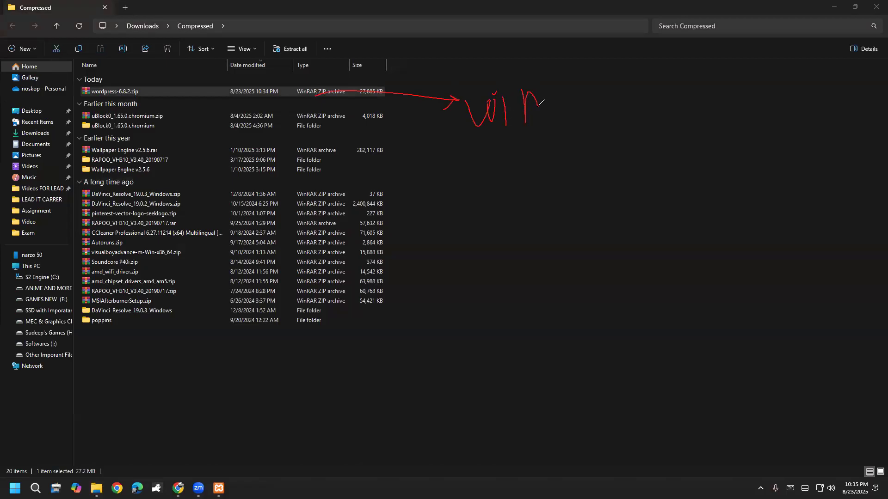
drag(543, 84, 563, 94)
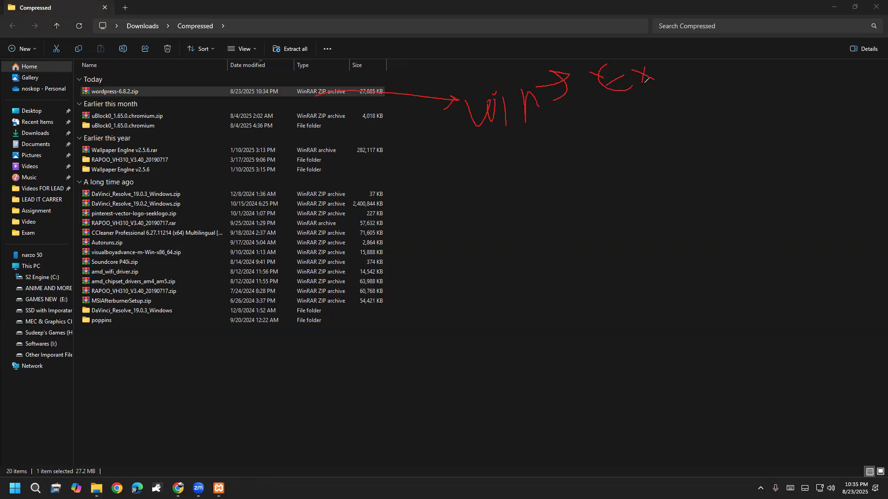
mouse_move(703, 72)
mouse_down()
mouse_move(702, 55)
mouse_move(736, 40)
mouse_move(755, 6)
mouse_move(775, 12)
mouse_up()
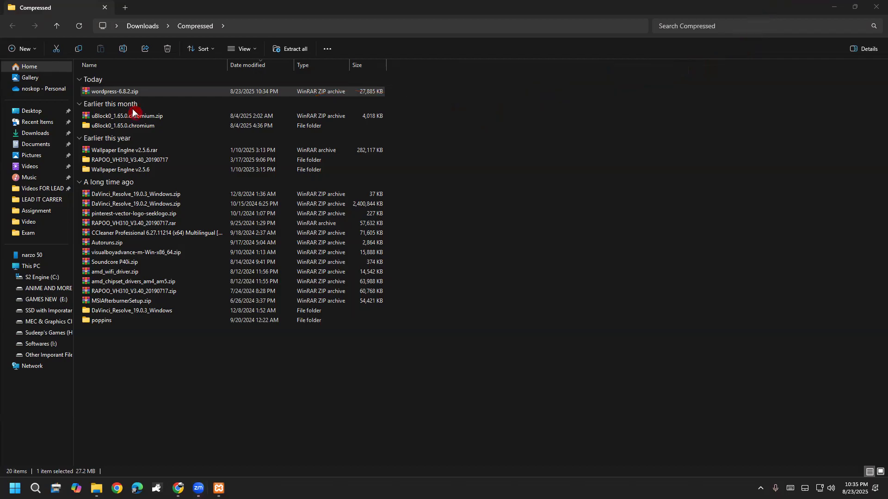
Extract wordpress-6.8.2.zip with WinRAR into a wordpress-6.8.2 folder and open that folder.
right_click(119, 94)
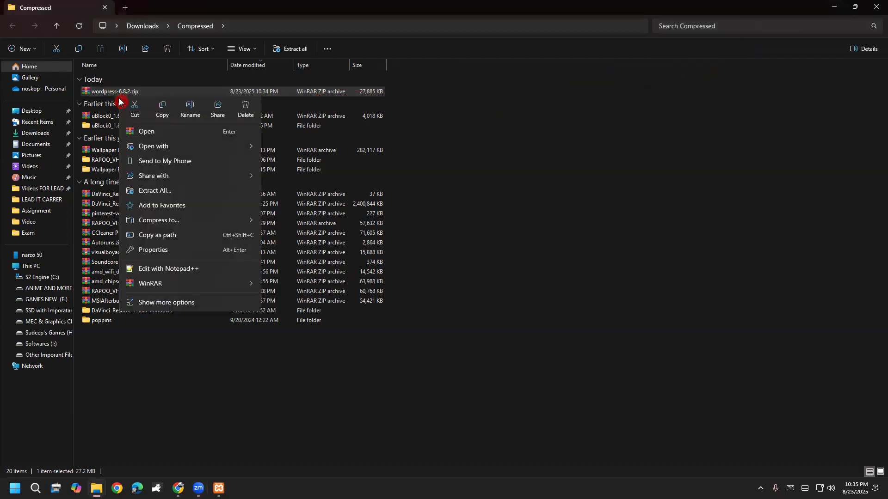
click(188, 304)
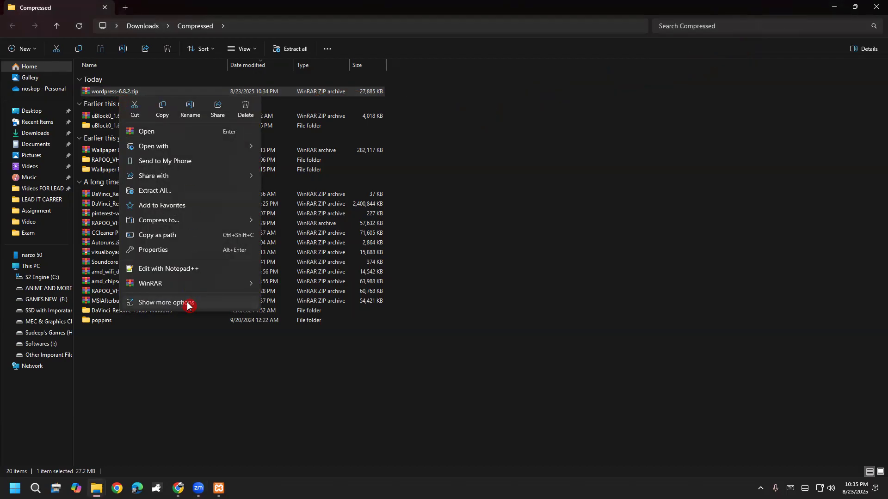
mouse_move(155, 115)
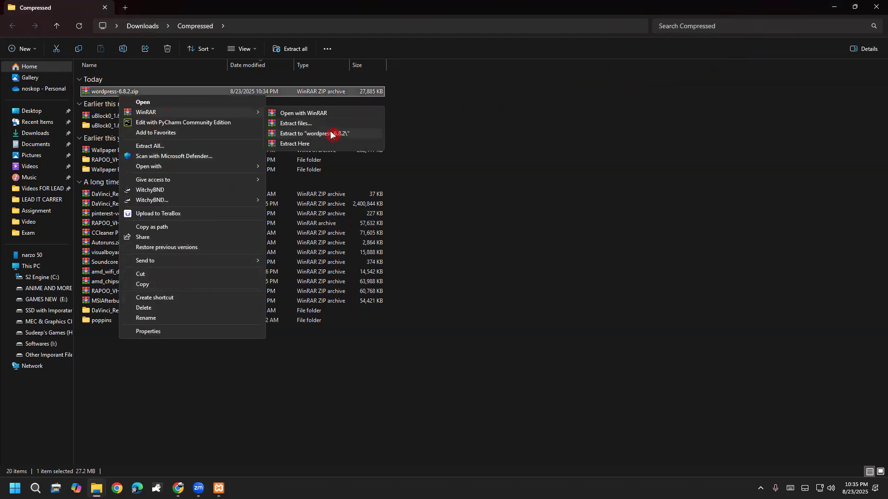
click(326, 134)
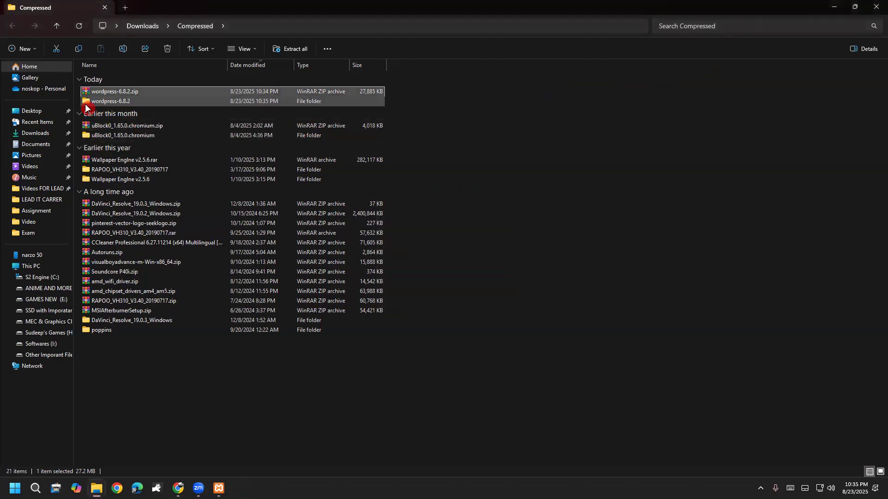
double_click(99, 102)
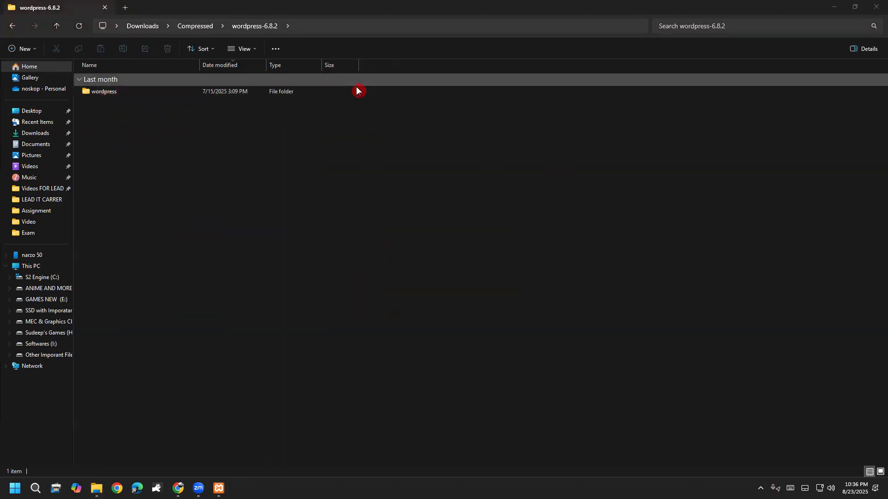
Rename the extracted wordpress folder to 'nusrat' and cut it for moving.
click(104, 101)
click(113, 93)
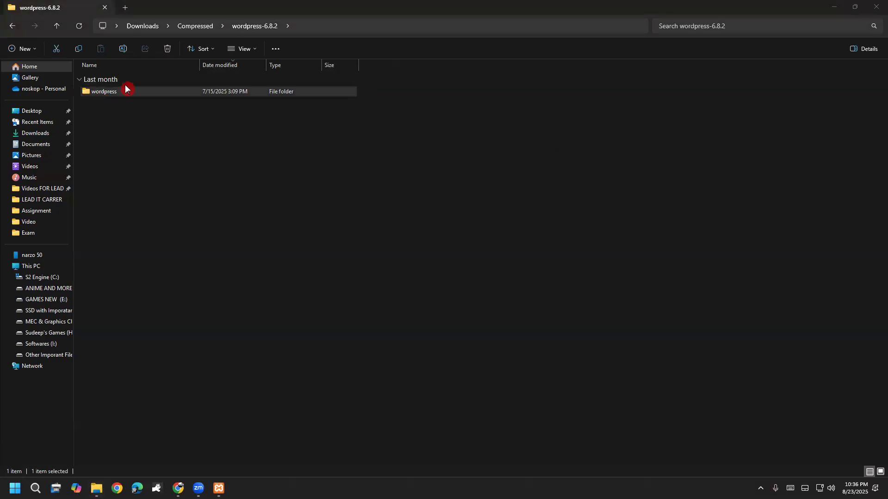
click(111, 92)
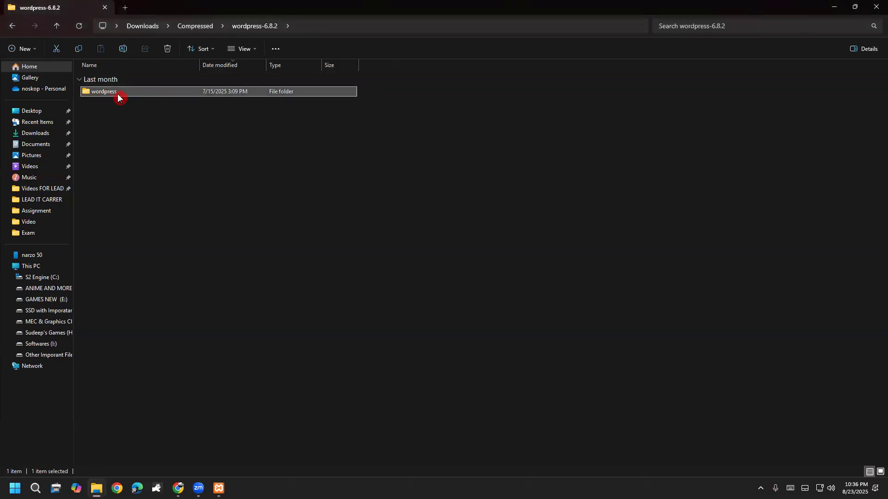
click(119, 93)
click(115, 135)
click(104, 94)
click(114, 94)
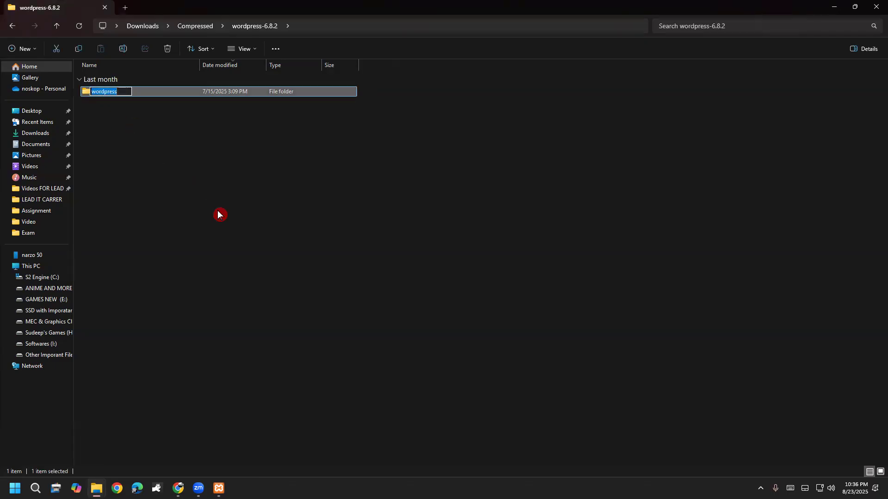
text(n)
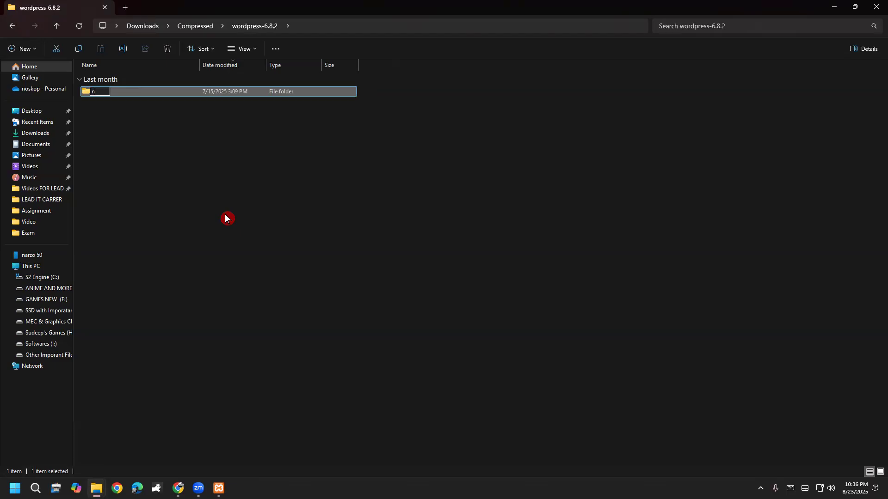
text(usrat)
click(214, 243)
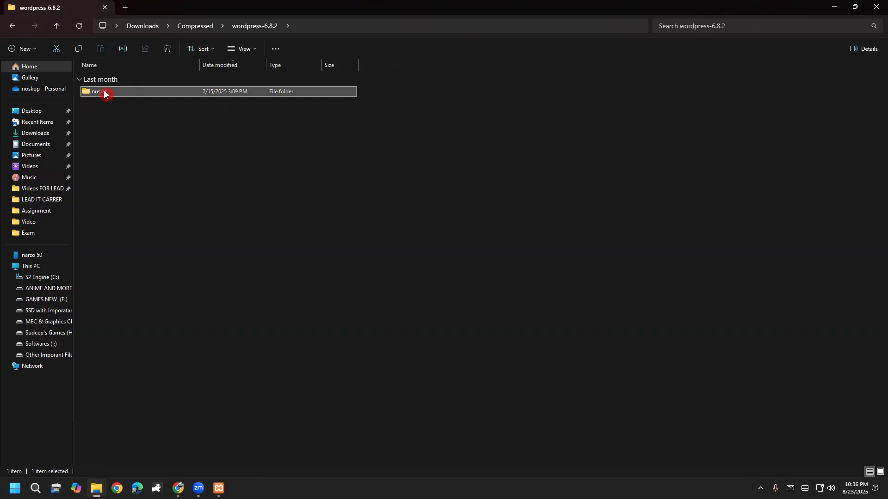
right_click(105, 92)
click(119, 107)
Start the Apache and MySQL servers in XAMPP Control Panel.
click(219, 488)
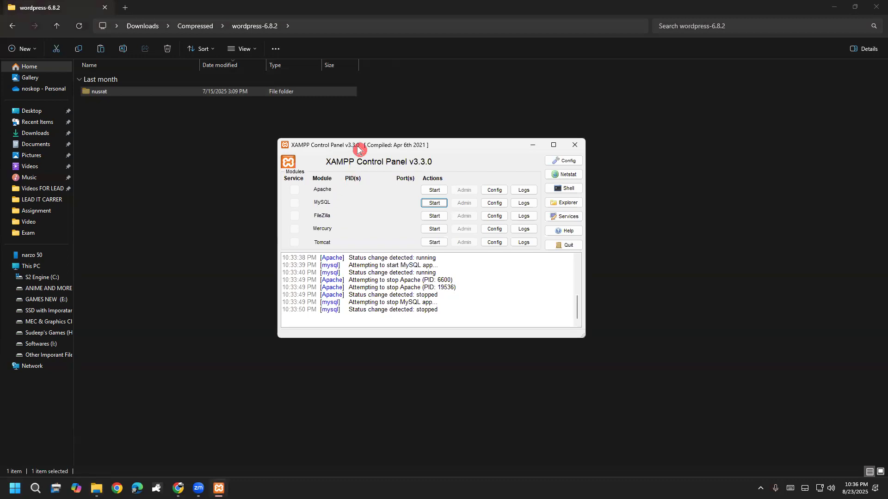
click(440, 190)
click(436, 203)
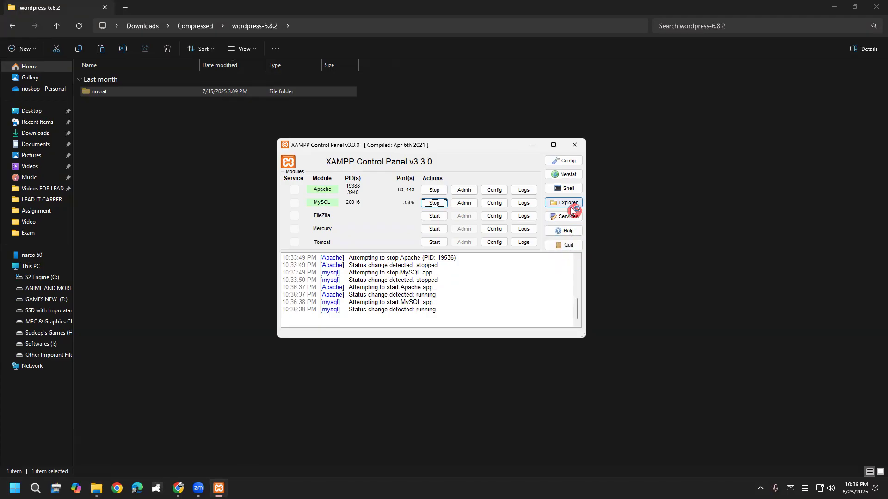
Open the C:\xampp installation folder in File Explorer from XAMPP.
mouse_move(572, 193)
mouse_down()
mouse_move(585, 207)
mouse_move(551, 207)
mouse_move(553, 194)
mouse_up()
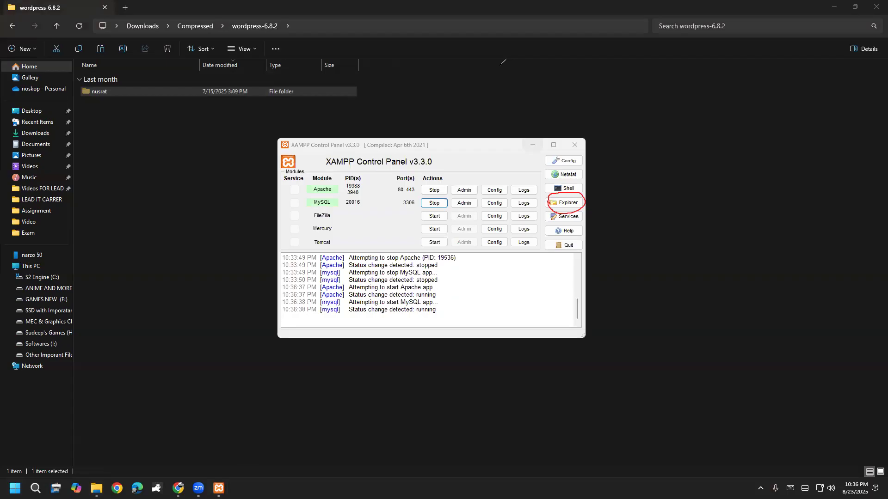
click(506, 56)
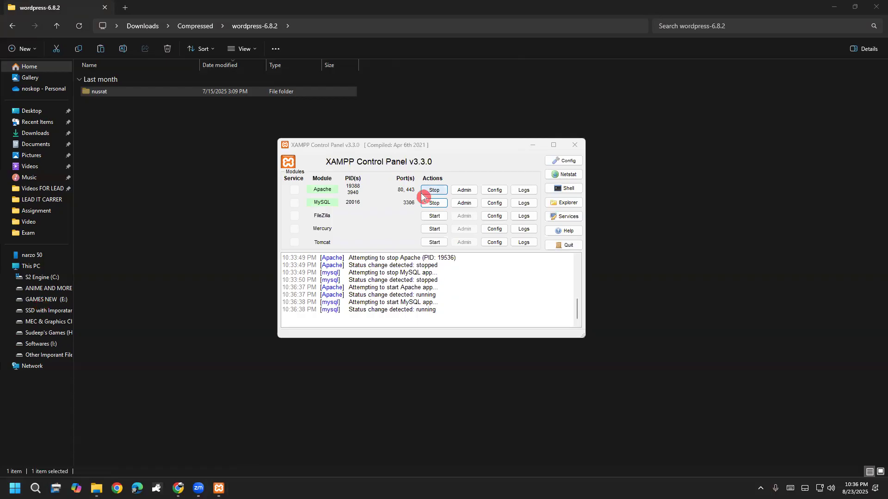
click(560, 203)
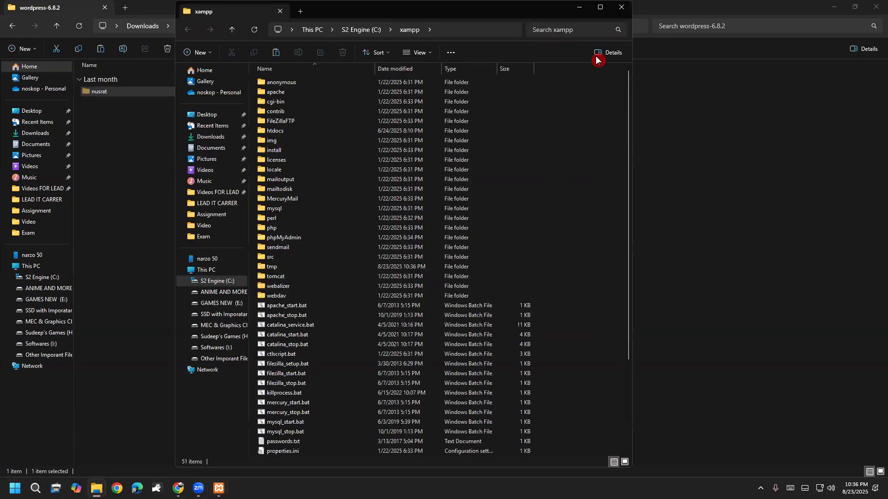
Maximize the xampp folder window and show its contents as Extra large icons.
click(600, 7)
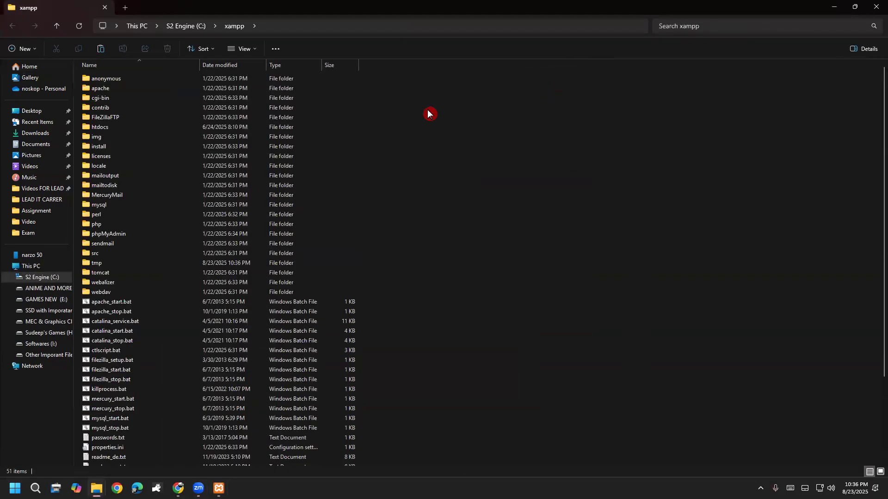
mouse_move(341, 163)
mouse_down()
mouse_move(350, 222)
mouse_move(365, 152)
mouse_move(346, 191)
mouse_move(387, 225)
mouse_up()
mouse_move(98, 32)
mouse_down()
mouse_move(265, 8)
mouse_move(274, 33)
mouse_move(223, 37)
mouse_move(237, 7)
mouse_up()
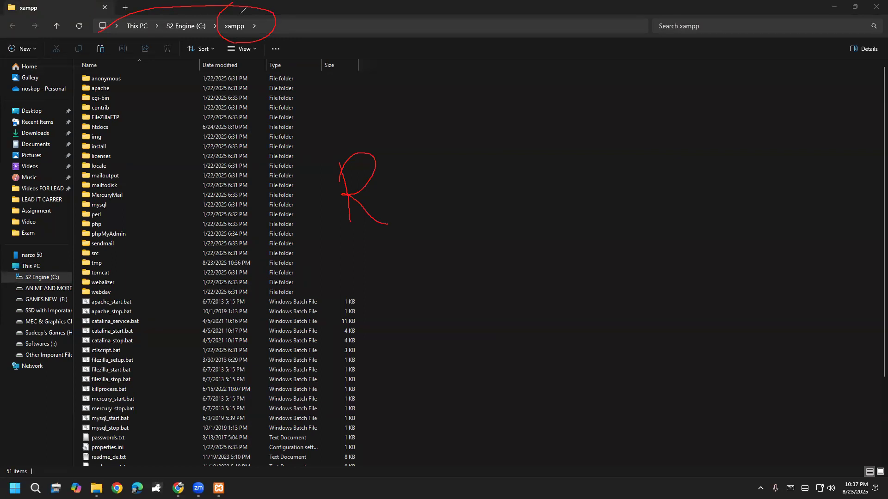
mouse_move(388, 190)
mouse_down()
mouse_move(390, 204)
mouse_move(443, 167)
mouse_move(478, 167)
mouse_up()
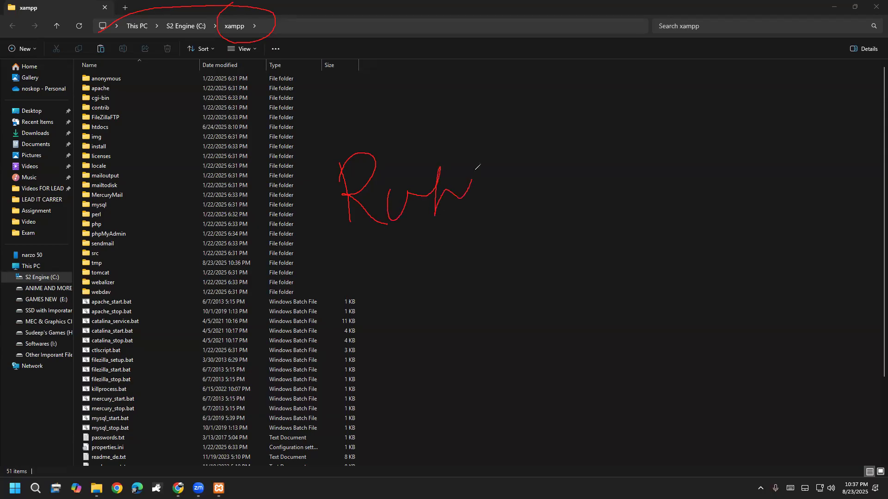
click(37, 314)
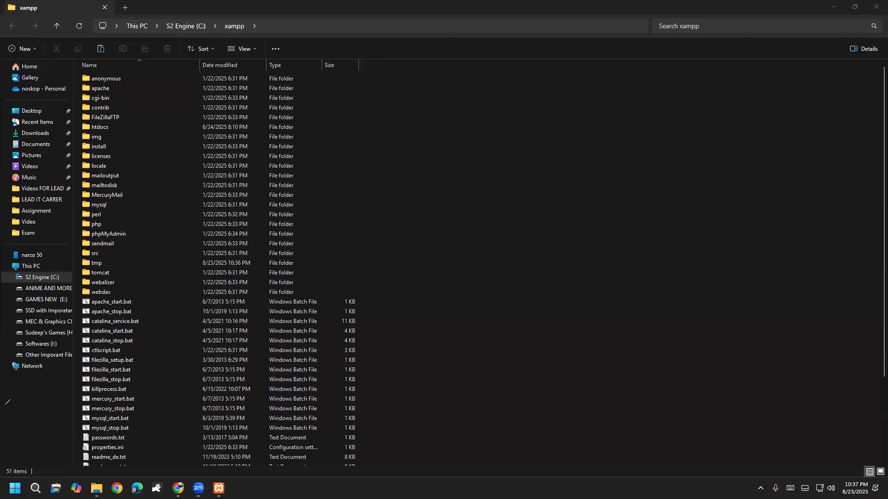
mouse_move(84, 133)
mouse_down()
mouse_move(114, 130)
mouse_move(88, 119)
mouse_move(76, 126)
mouse_move(92, 130)
mouse_up()
scroll(139, 209, up, 5)
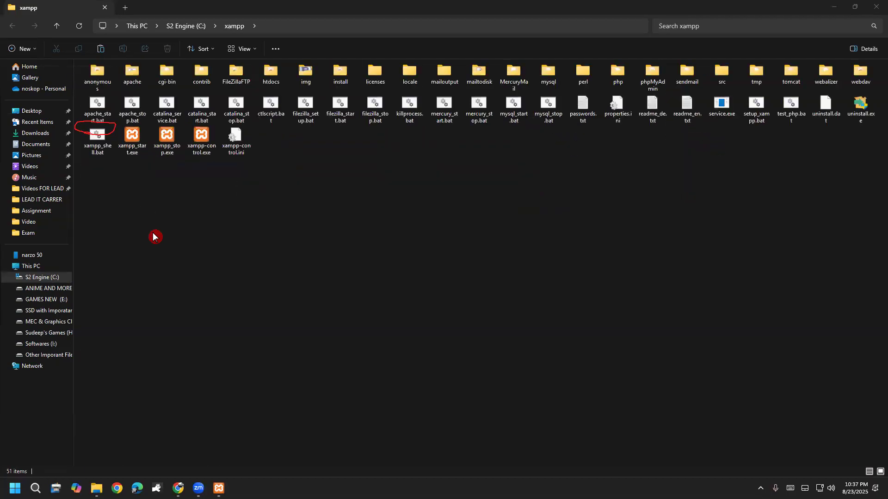
scroll(154, 236, down, 4)
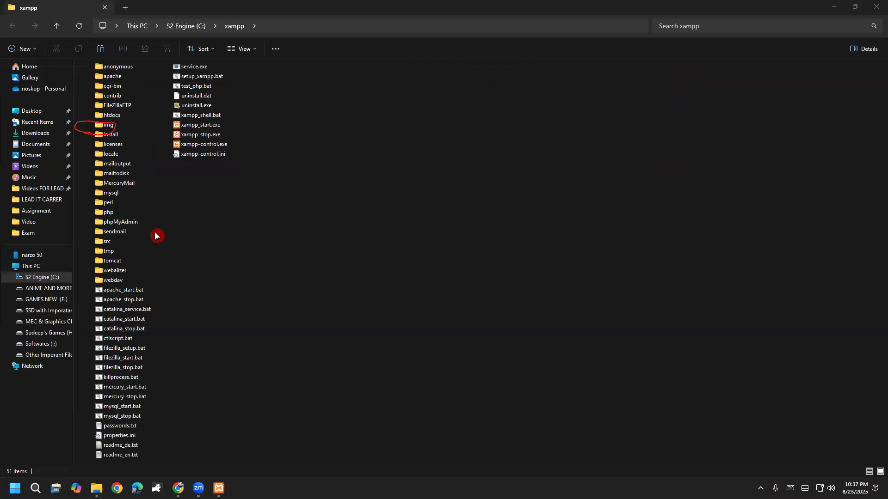
scroll(154, 235, down, 1)
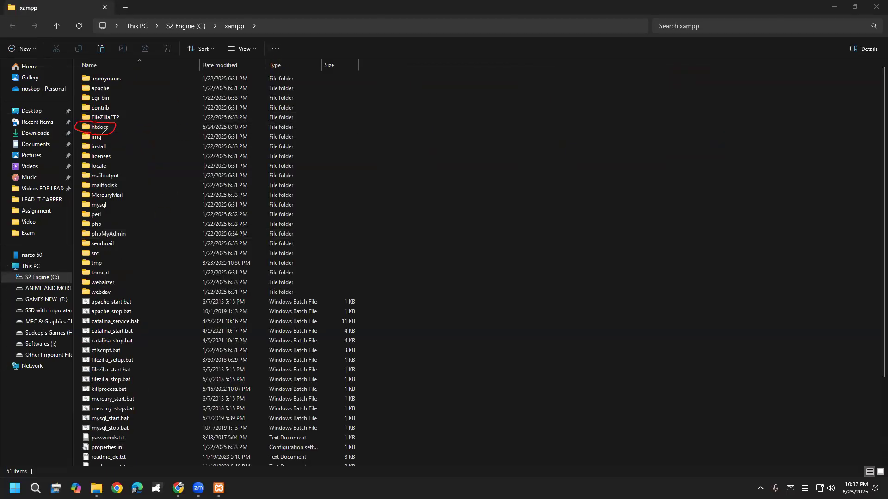
drag(104, 132, 115, 119)
click(211, 49)
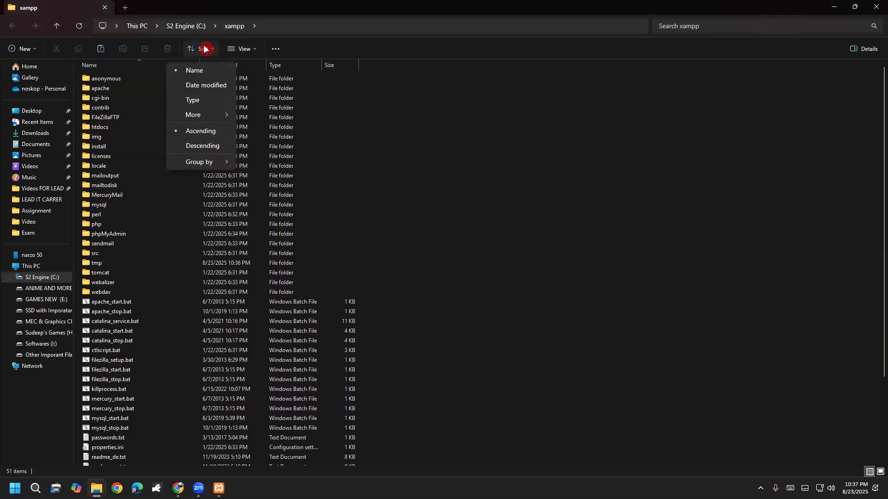
click(240, 49)
click(259, 69)
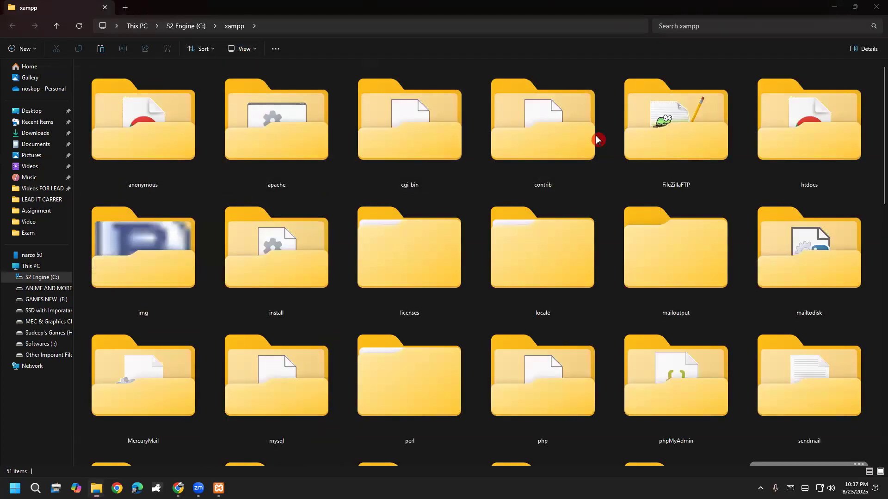
Select the htdocs folder and open it.
click(430, 259)
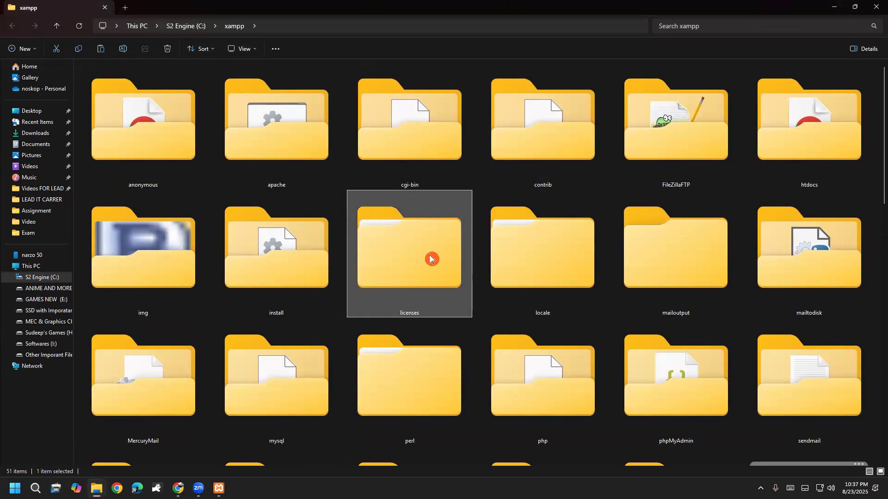
key(h)
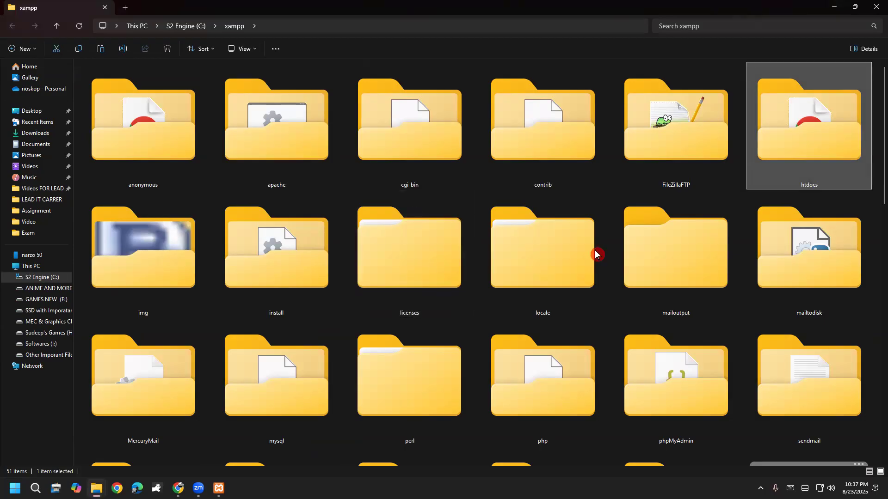
mouse_move(807, 137)
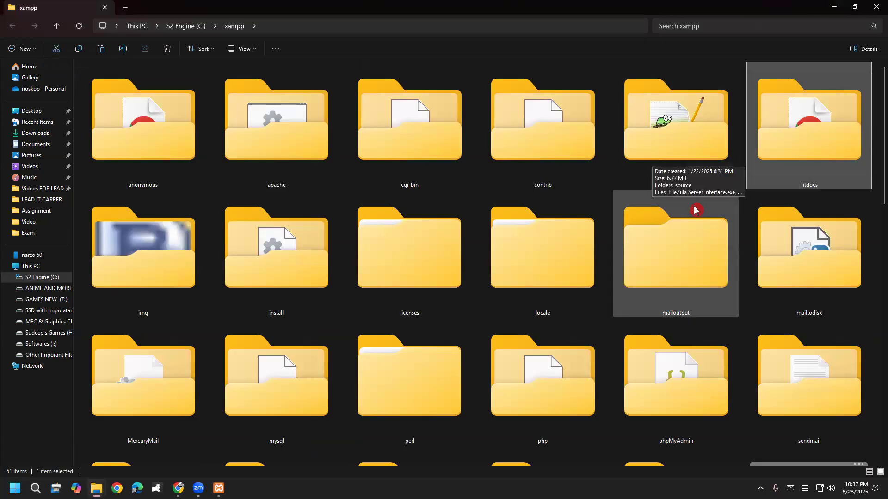
mouse_move(733, 236)
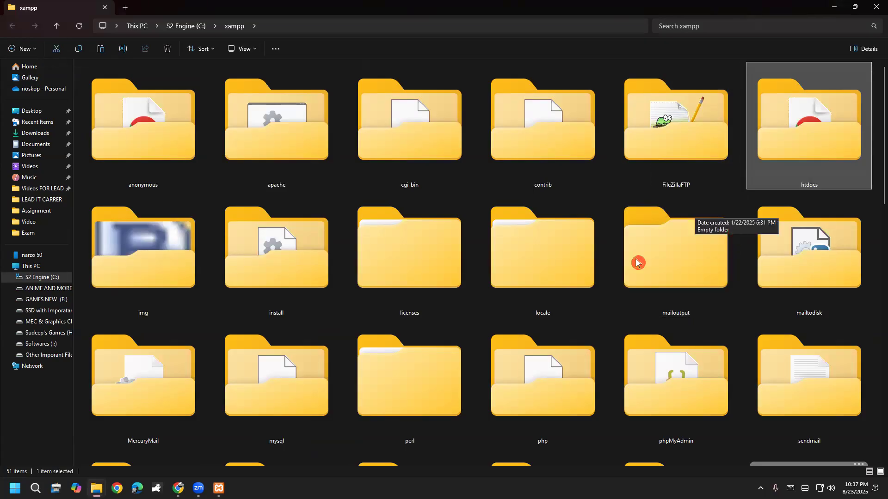
click(494, 57)
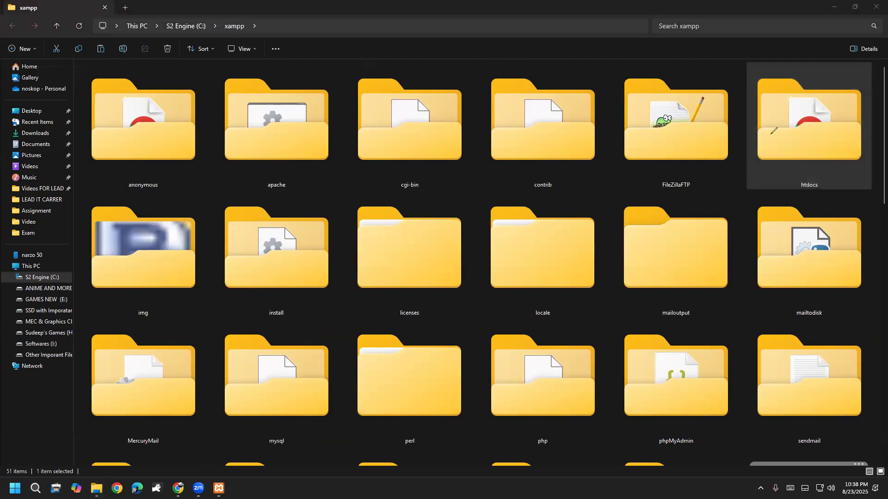
mouse_move(778, 153)
mouse_down()
mouse_move(808, 125)
mouse_move(819, 126)
mouse_move(807, 147)
mouse_up()
click(39, 302)
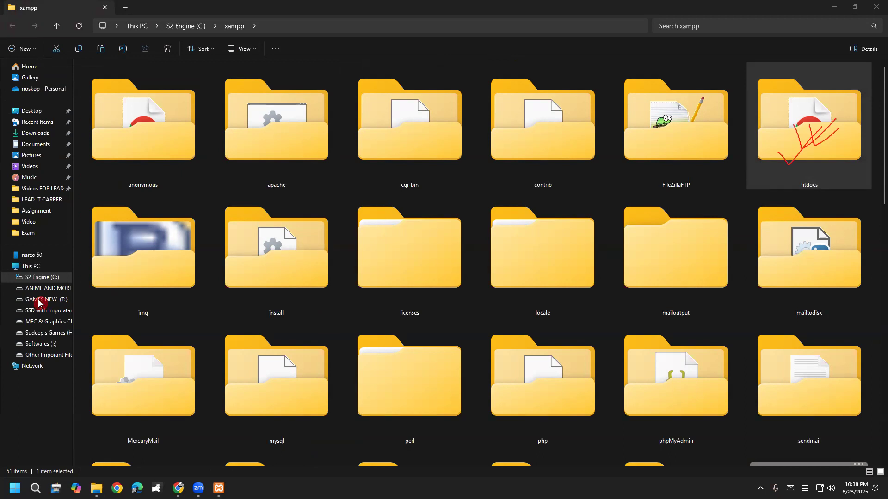
double_click(796, 147)
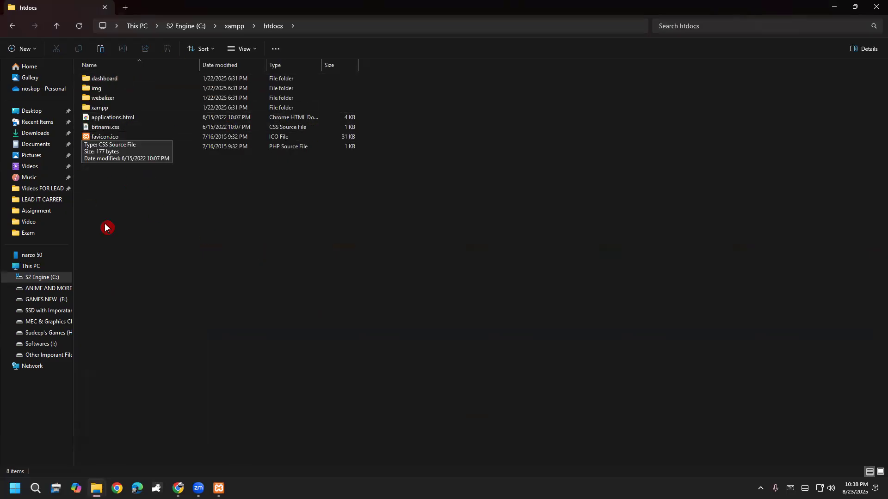
Paste the nusrat folder into htdocs.
right_click(118, 189)
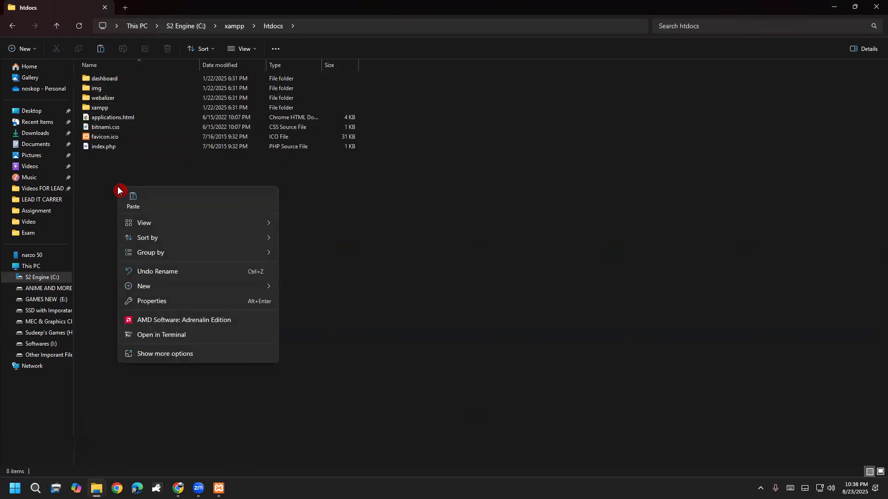
click(134, 207)
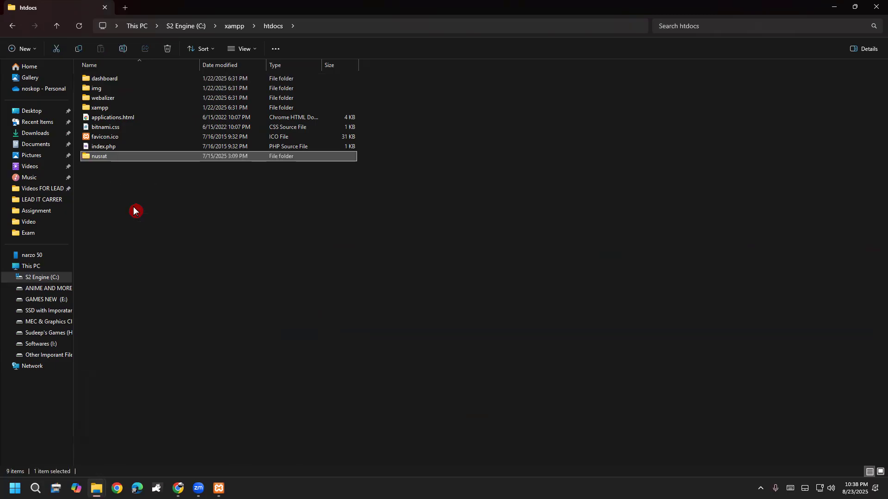
click(104, 177)
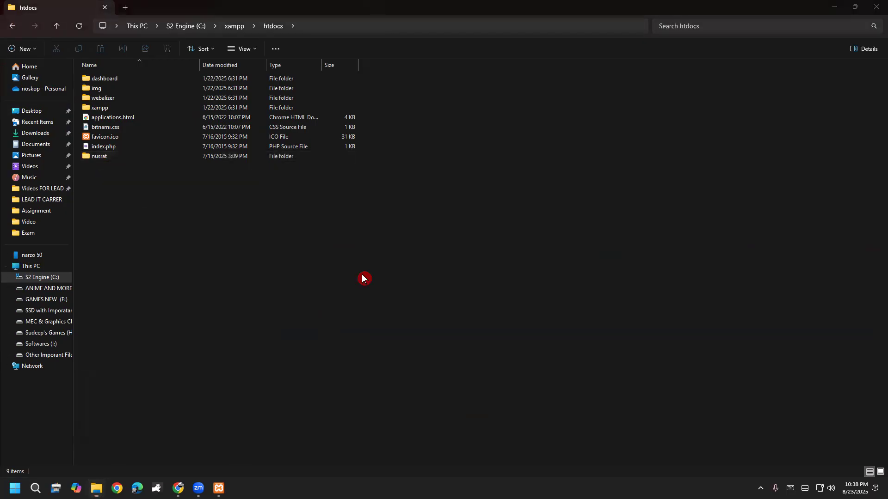
Bring Chrome to the front with a new blank tab.
mouse_move(178, 488)
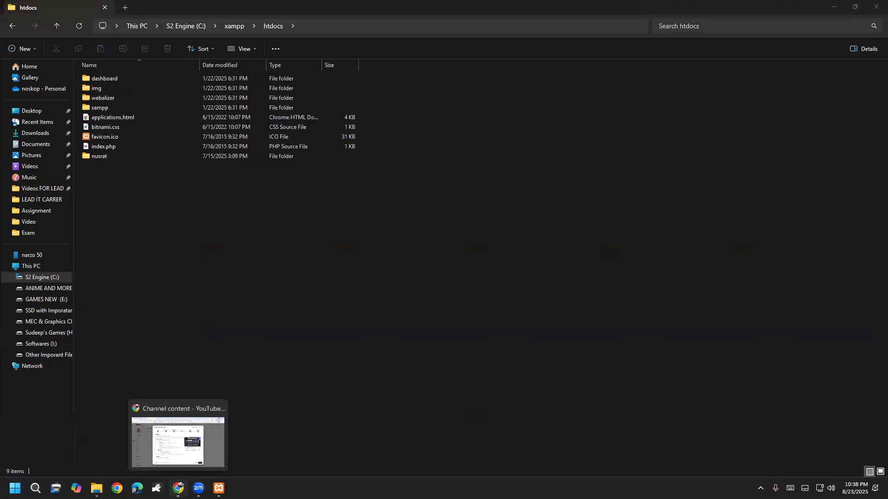
click(178, 488)
click(242, 8)
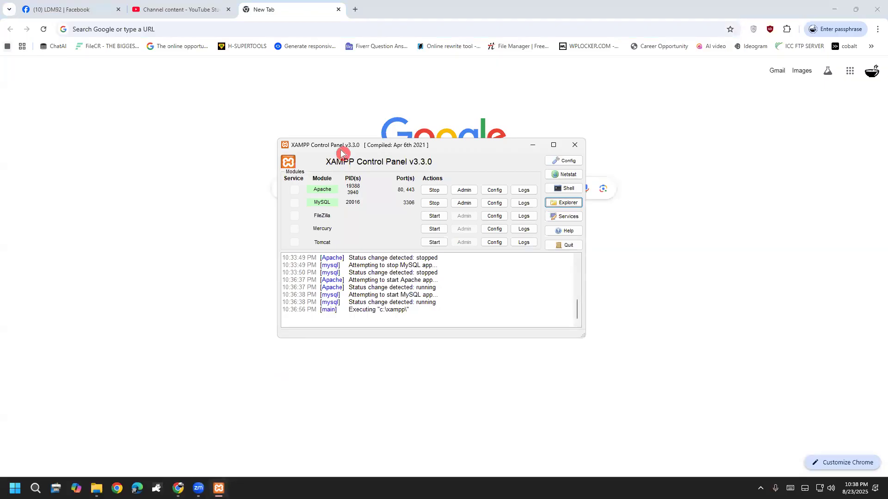
Load canva.com in Chrome, then close the Canva tab, leaving a blank New Tab.
drag(342, 153, 335, 216)
click(284, 80)
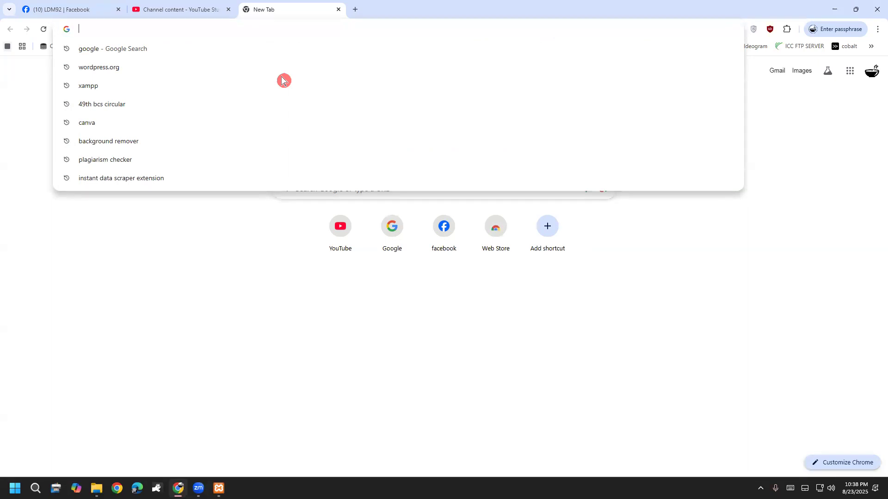
text(www.)
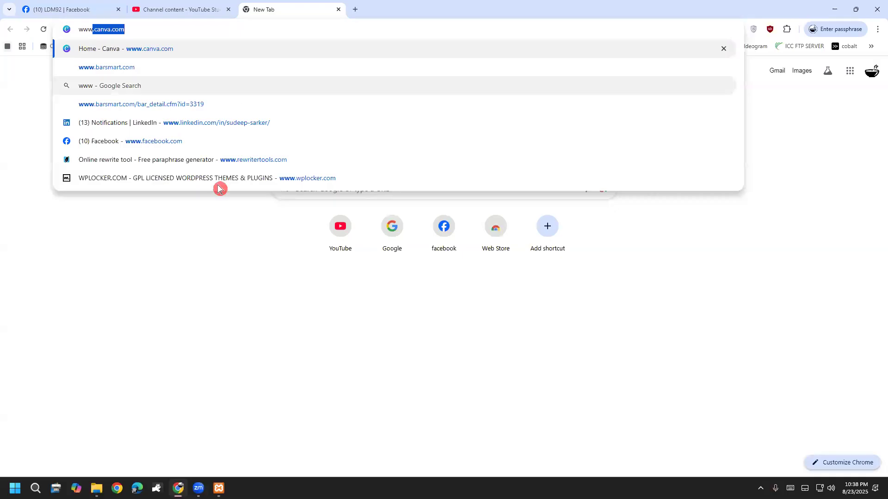
key(Return)
key(Return)
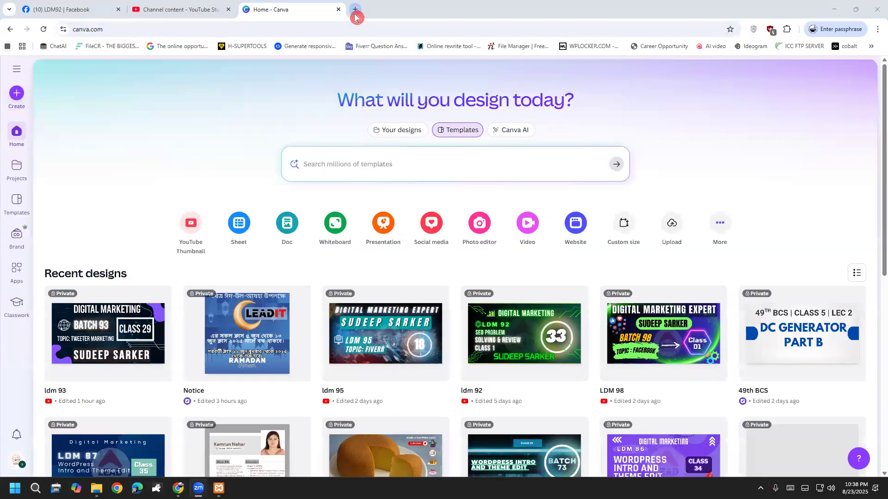
click(355, 10)
click(320, 8)
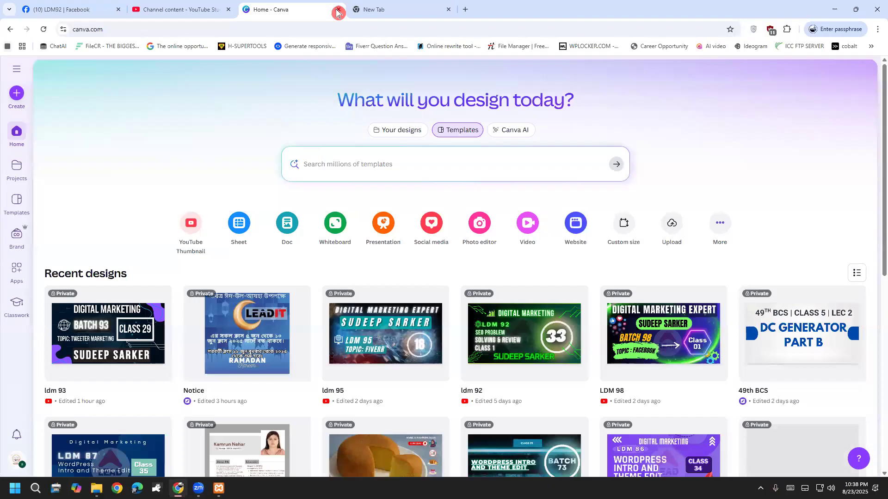
key(ctrl+Tab)
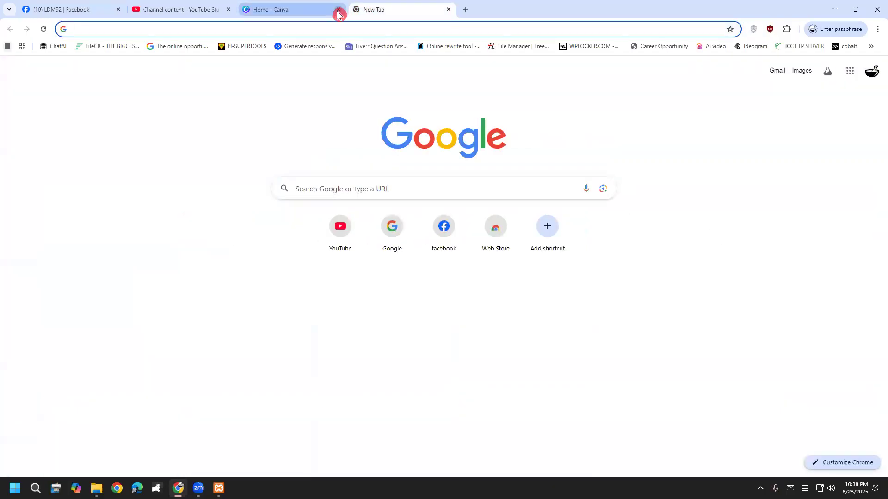
click(338, 10)
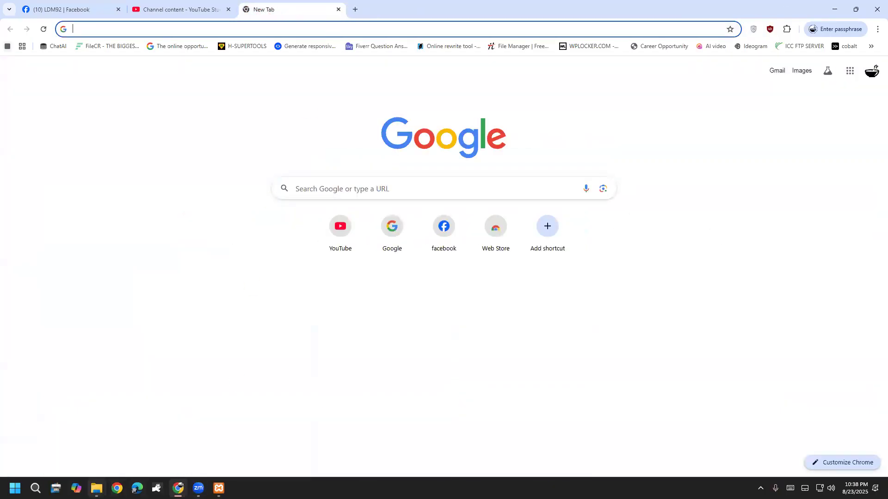
Close the empty wordpress-6.8.2 window and bring the htdocs window forward.
click(96, 488)
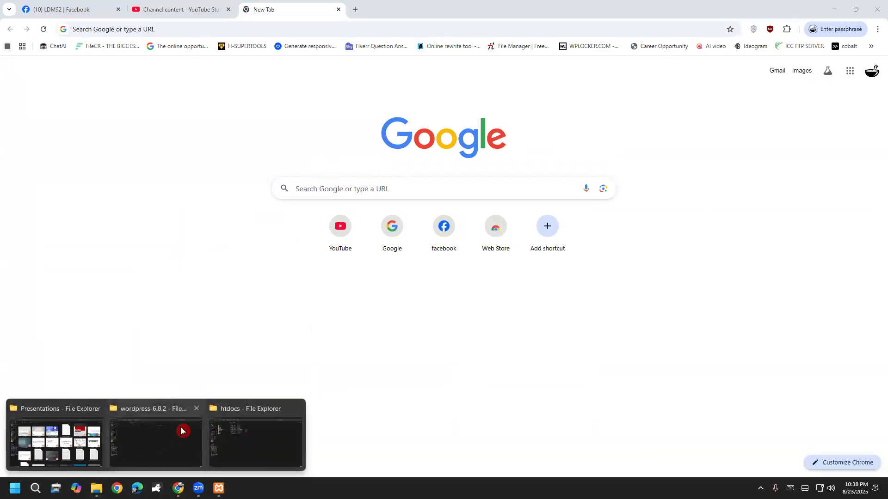
click(181, 430)
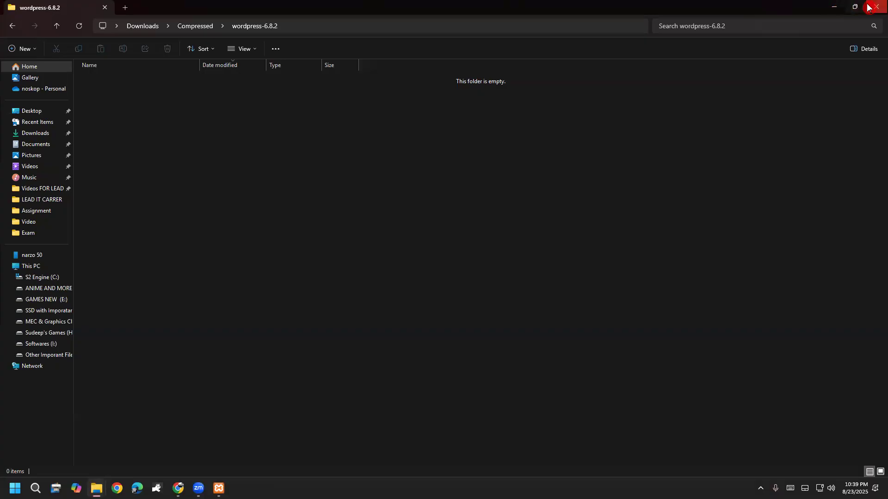
click(868, 6)
mouse_move(96, 487)
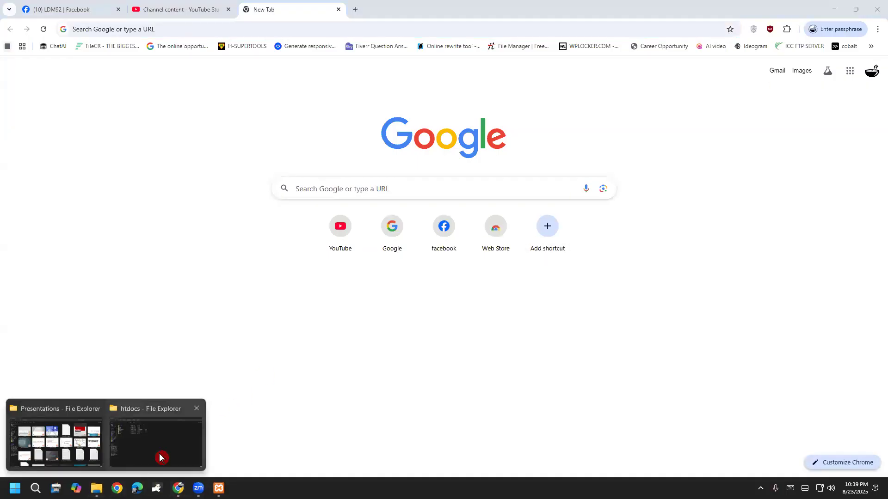
click(159, 458)
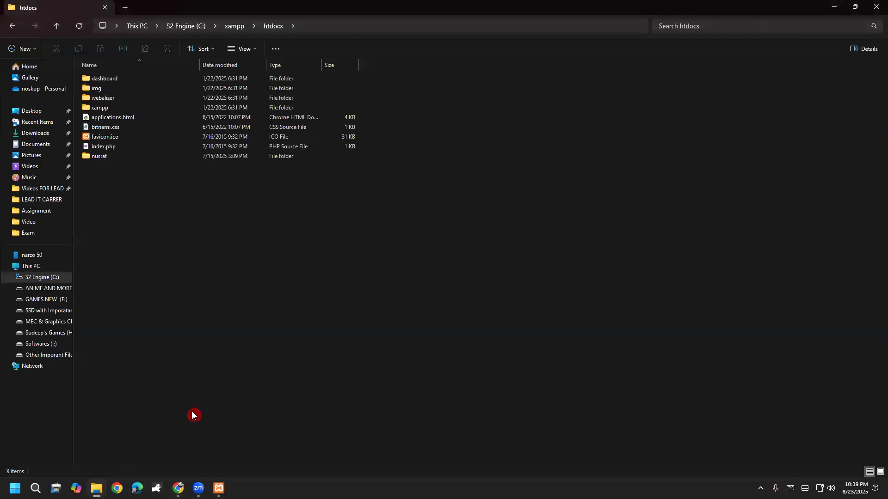
Select the nusrat folder and sketch a red 'Wordpress' note with arrows beside it.
click(102, 160)
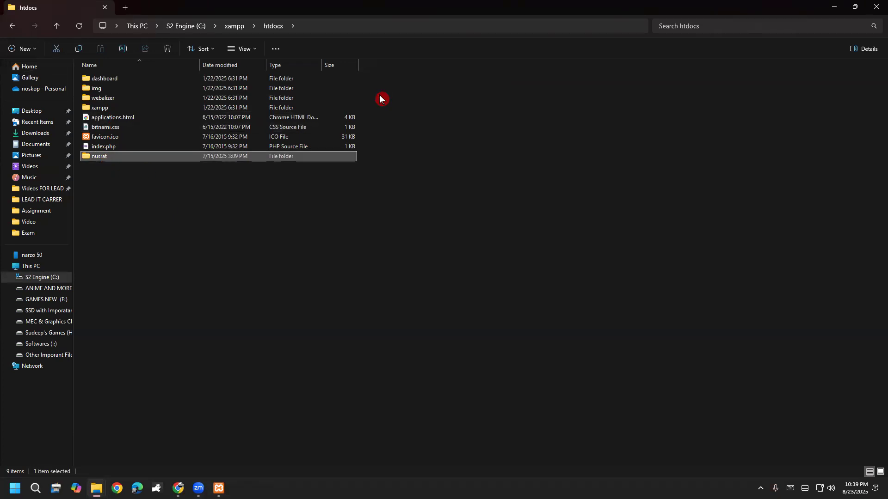
mouse_move(130, 167)
mouse_down()
mouse_move(120, 158)
mouse_move(145, 224)
mouse_move(175, 212)
mouse_move(227, 240)
mouse_move(268, 236)
mouse_move(291, 217)
mouse_move(303, 240)
mouse_move(351, 215)
mouse_up()
mouse_move(294, 247)
mouse_down()
mouse_move(383, 321)
mouse_move(382, 332)
mouse_up()
mouse_move(382, 332)
mouse_down()
mouse_move(398, 296)
mouse_move(392, 372)
mouse_up()
mouse_move(392, 372)
mouse_down()
mouse_move(418, 271)
mouse_move(445, 351)
mouse_up()
drag(432, 290, 445, 352)
mouse_move(436, 289)
mouse_down()
mouse_move(457, 311)
mouse_move(446, 345)
mouse_up()
mouse_move(385, 395)
mouse_down()
mouse_move(510, 300)
mouse_move(311, 401)
mouse_up()
drag(340, 429, 477, 370)
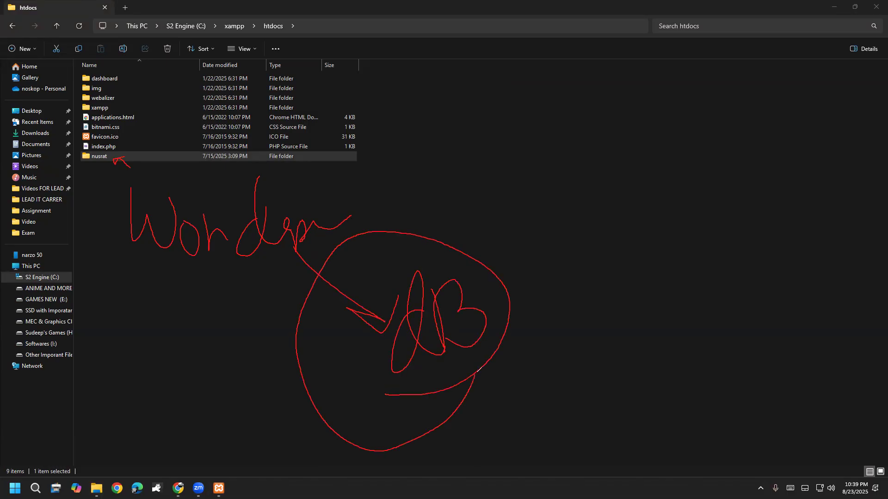
Wipe the sketch and return to Chrome's New Tab page.
click(6, 336)
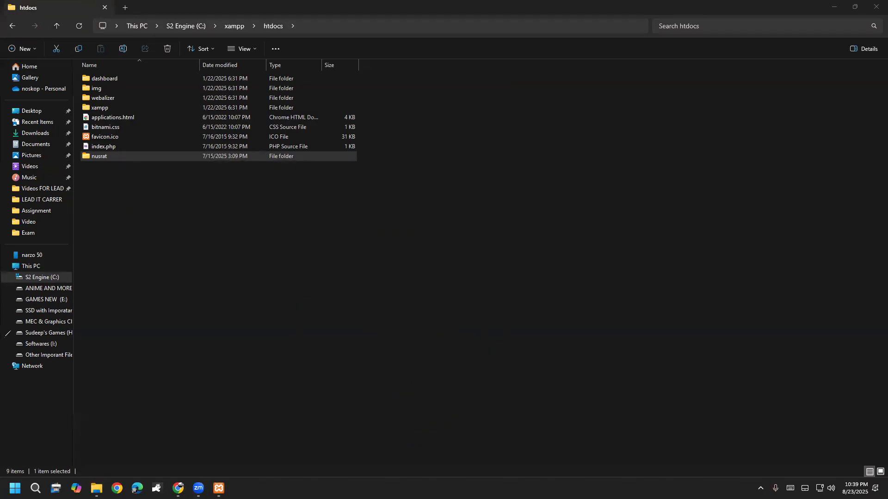
mouse_move(178, 488)
click(197, 443)
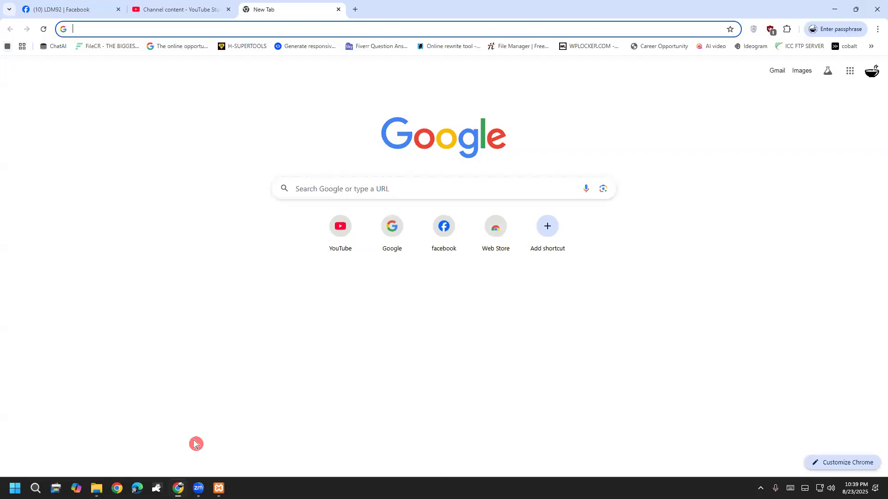
Raise XAMPP Control Panel and handwrite 'phpmyadmin' over it with the screen pen.
mouse_move(219, 488)
click(216, 442)
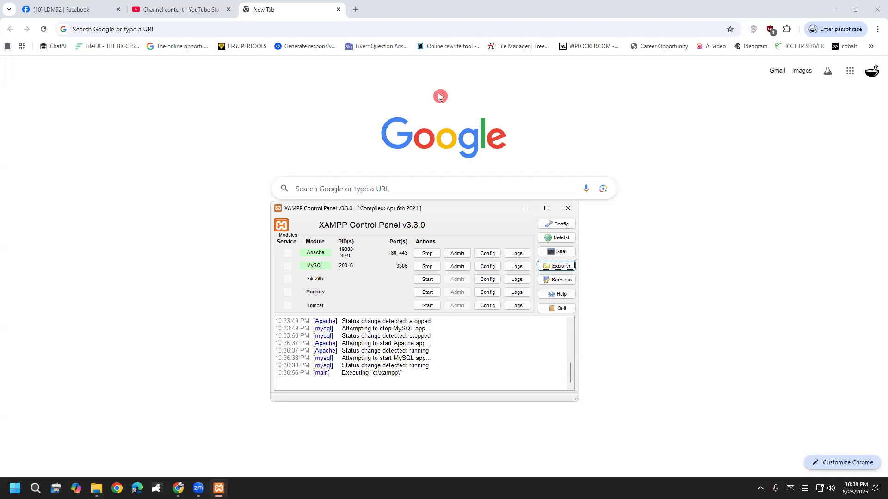
key(ctrl+2)
drag(110, 164, 105, 202)
drag(130, 134, 165, 162)
mouse_move(169, 147)
mouse_down()
mouse_move(176, 169)
mouse_move(185, 131)
mouse_move(192, 151)
mouse_move(229, 134)
mouse_move(248, 102)
mouse_move(232, 171)
mouse_up()
mouse_move(275, 98)
mouse_down()
mouse_move(266, 119)
mouse_move(302, 96)
mouse_move(340, 98)
mouse_move(378, 76)
mouse_move(370, 40)
mouse_move(407, 57)
mouse_move(427, 53)
mouse_up()
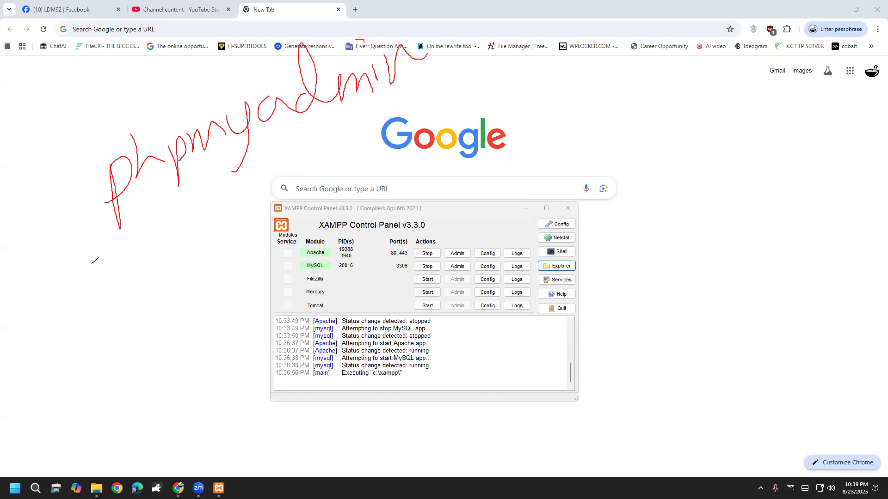
click(44, 296)
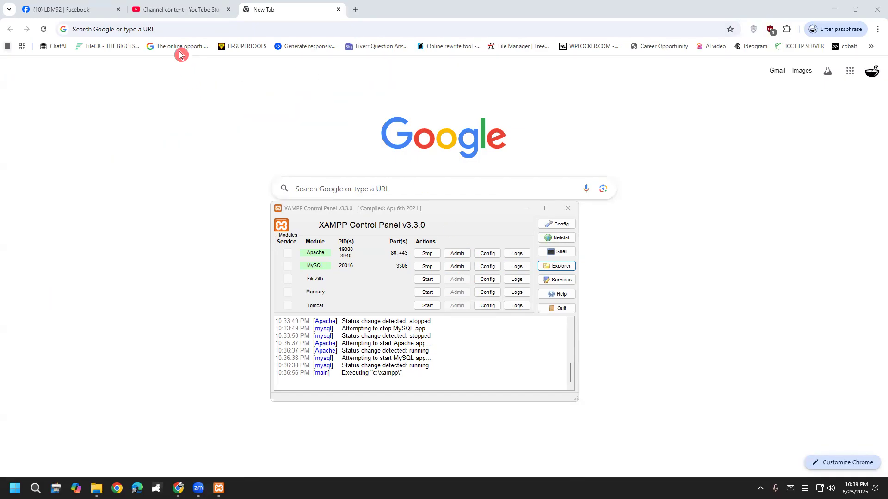
click(452, 48)
drag(54, 128, 53, 192)
mouse_move(82, 149)
mouse_down()
mouse_move(131, 173)
mouse_move(141, 148)
mouse_move(152, 167)
mouse_move(175, 160)
mouse_up()
mouse_move(165, 99)
mouse_down()
mouse_move(169, 145)
mouse_move(196, 147)
mouse_move(204, 134)
mouse_move(212, 144)
mouse_up()
mouse_move(229, 98)
mouse_down()
mouse_move(248, 137)
mouse_move(250, 106)
mouse_up()
mouse_move(74, 79)
mouse_down()
mouse_move(74, 96)
mouse_move(111, 64)
mouse_move(136, 83)
mouse_move(159, 53)
mouse_move(184, 59)
mouse_move(200, 45)
mouse_up()
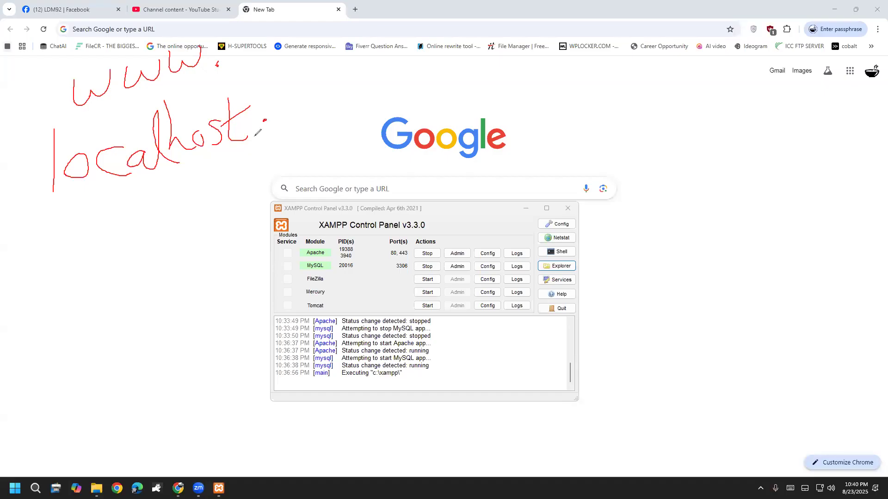
drag(55, 139, 204, 68)
drag(84, 223, 273, 135)
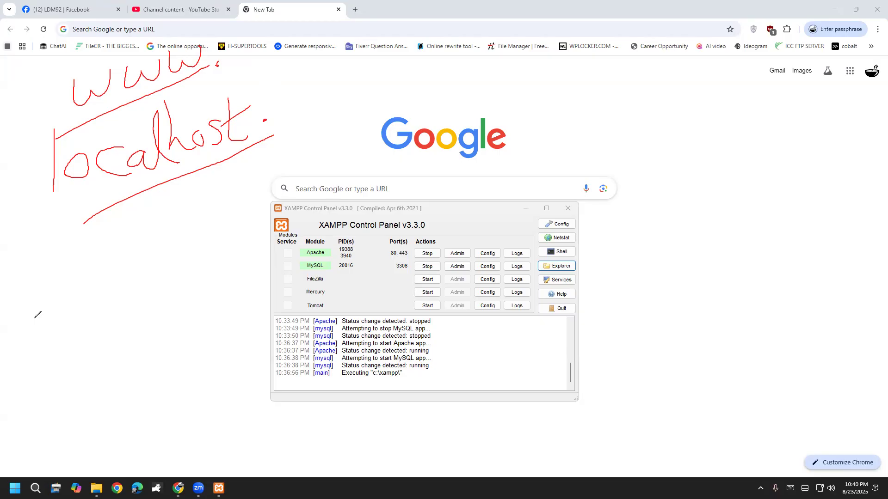
click(42, 301)
key(Escape)
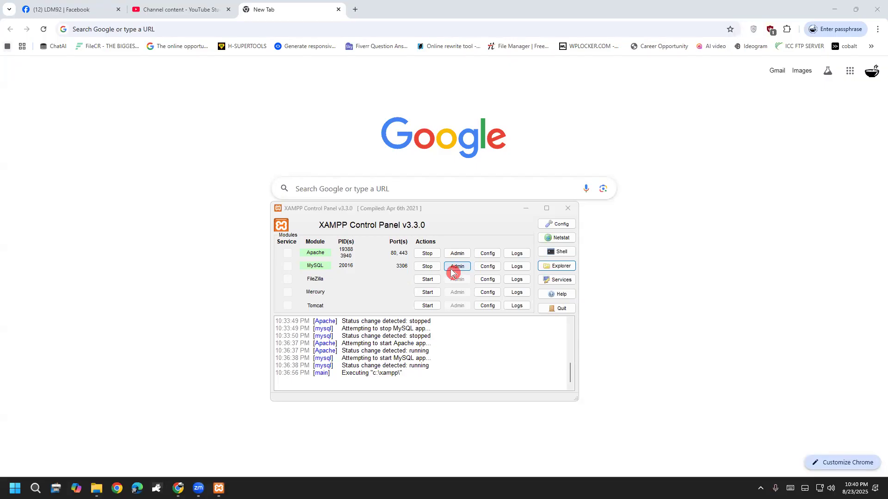
Load localhost/phpmyadmin/ in the new tab, trimming the autocompleted remainder.
click(265, 28)
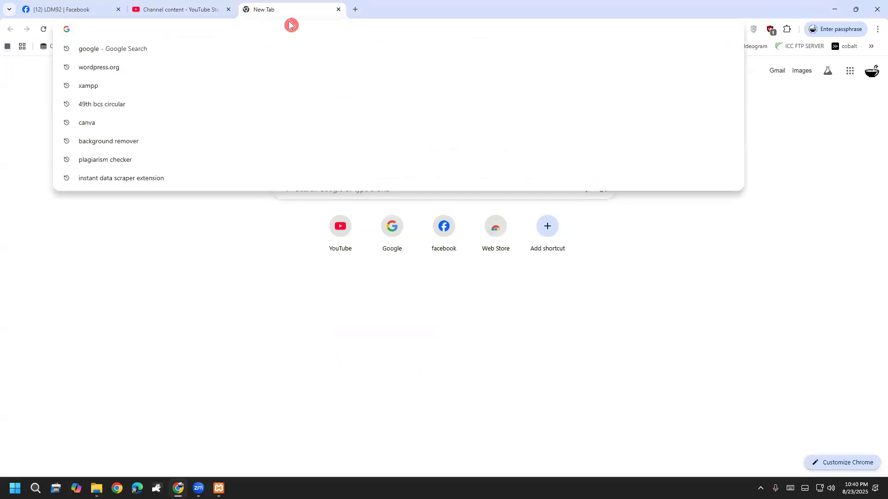
text(localhoi)
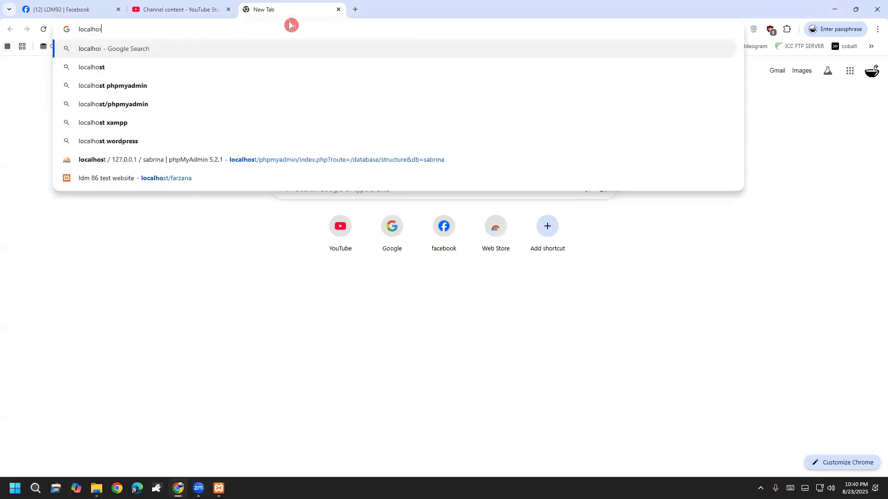
key(BackSpace)
text(st)
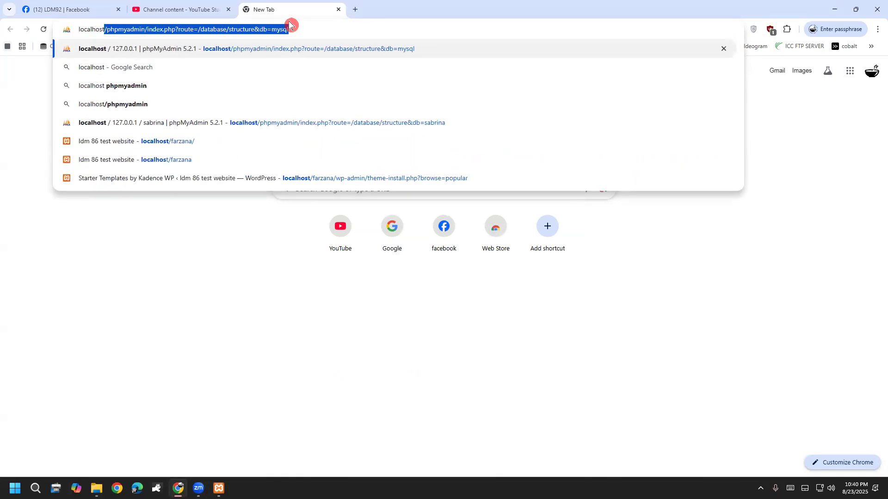
text(/ph)
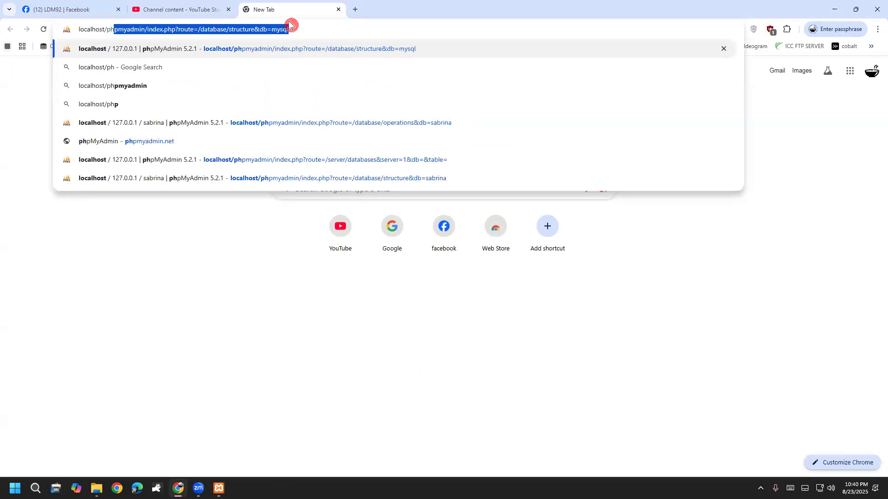
text(pmyadm)
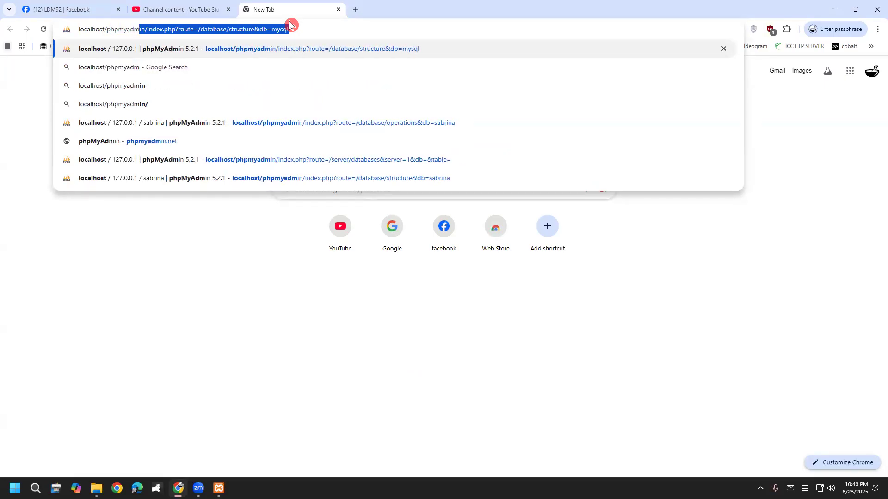
text(in/index.php?)
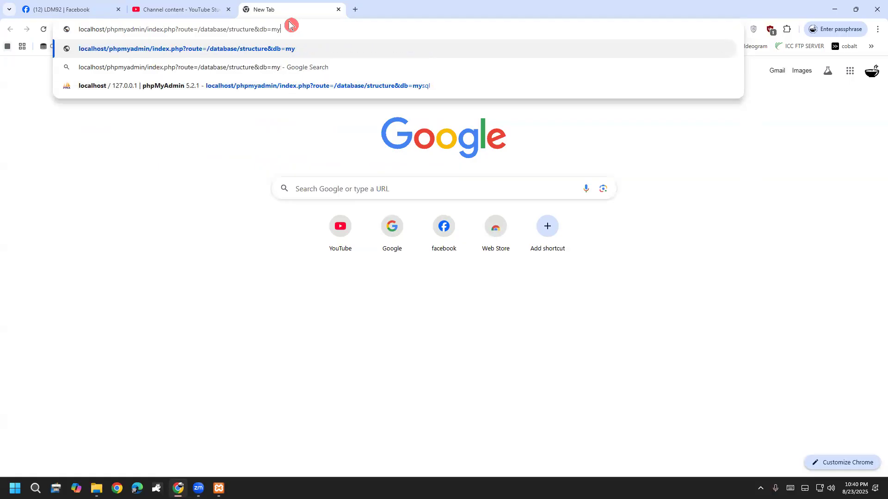
key(BackSpace)
key(BackSpace)
key(BackSpace)
key(BackSpace)
key(BackSpace)
key(BackSpace)
key(BackSpace)
key(BackSpace)
key(BackSpace)
key(BackSpace)
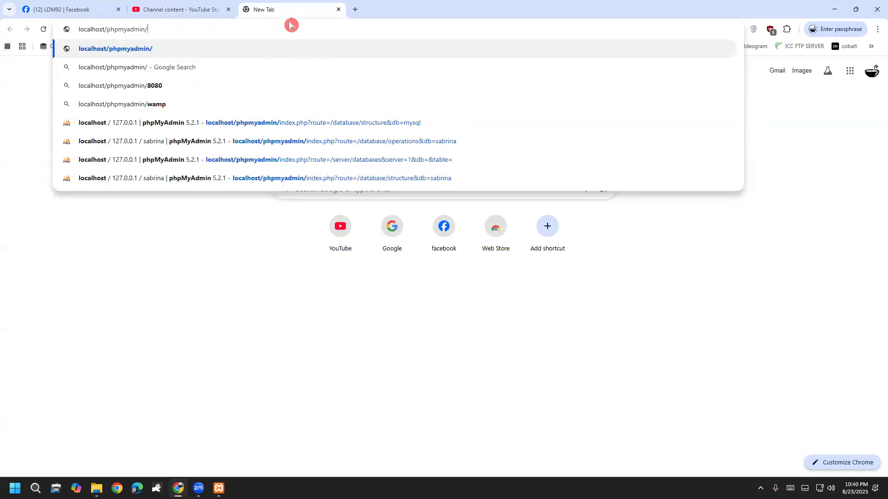
key(Return)
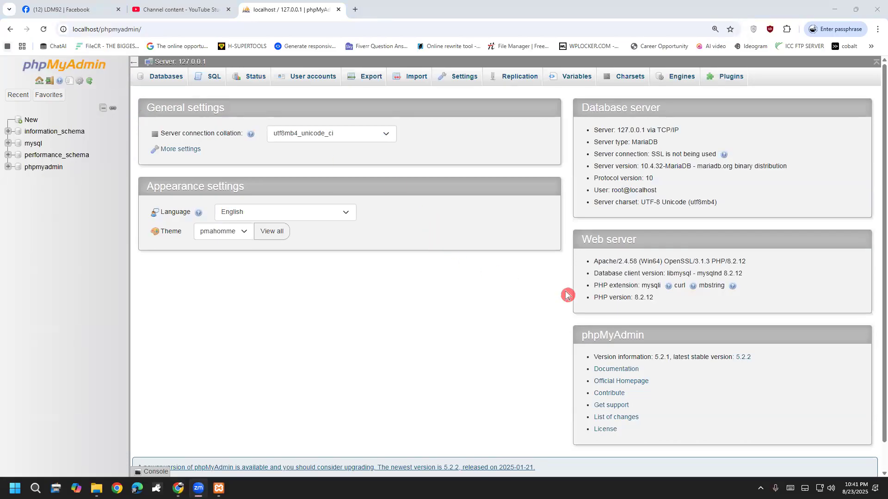
On the Databases page, enter and copy the name 'nusrat', then create it with utf8mb4_general_ci.
click(165, 80)
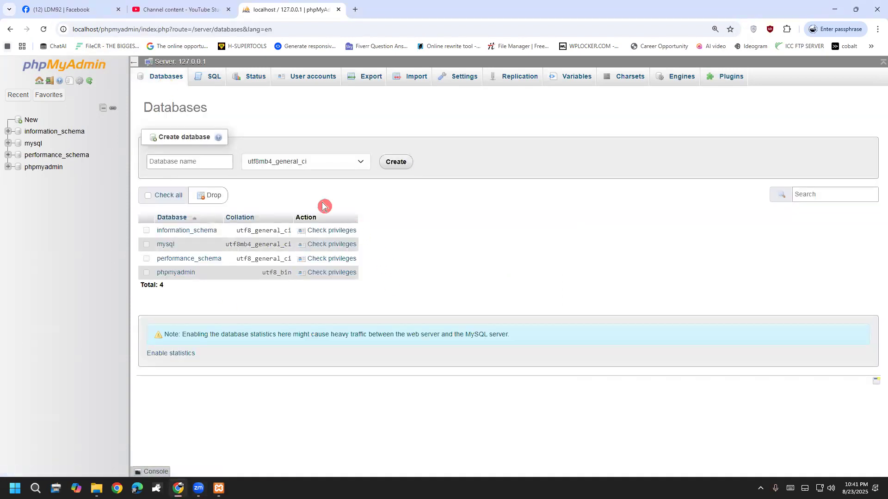
click(200, 156)
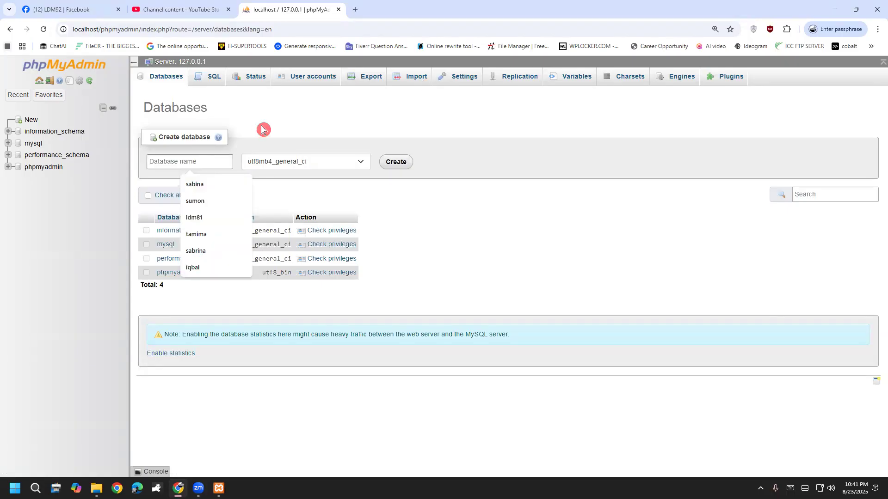
text(nusrat)
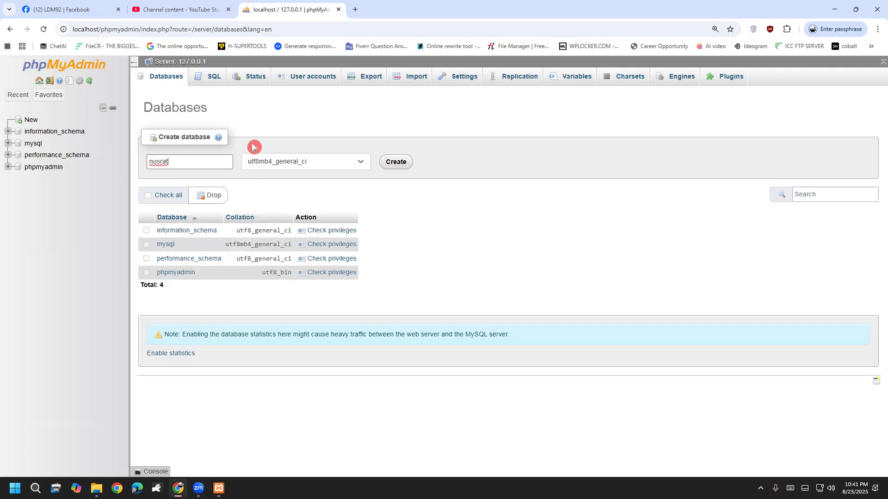
drag(196, 167, 131, 167)
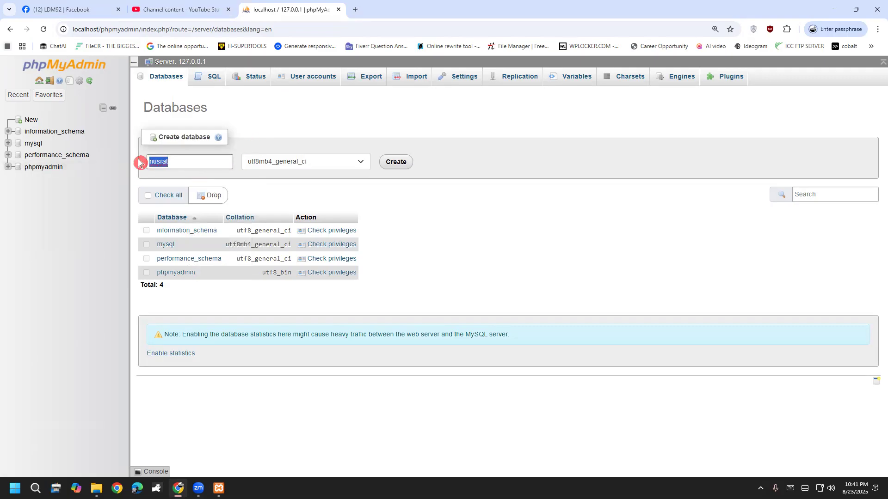
right_click(153, 160)
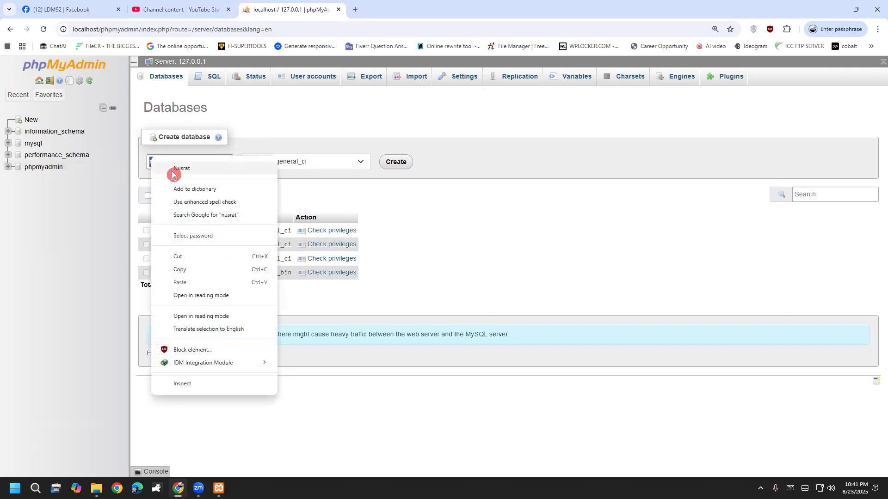
click(199, 269)
click(262, 128)
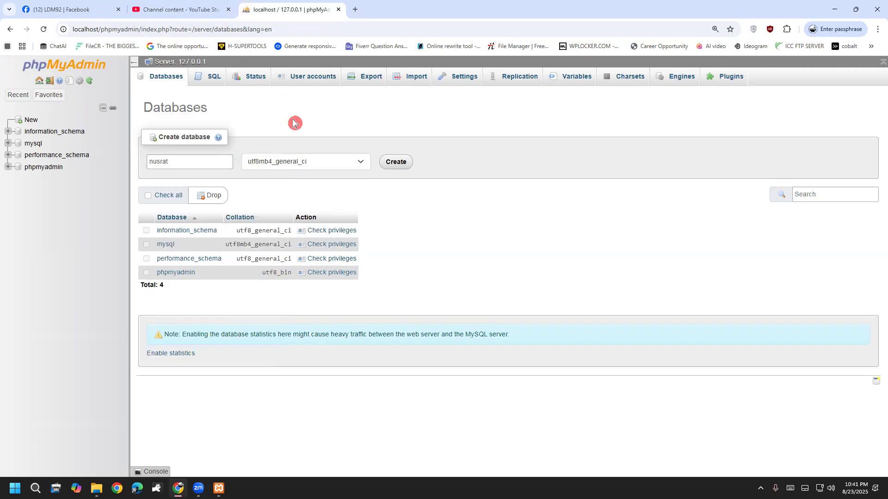
click(396, 163)
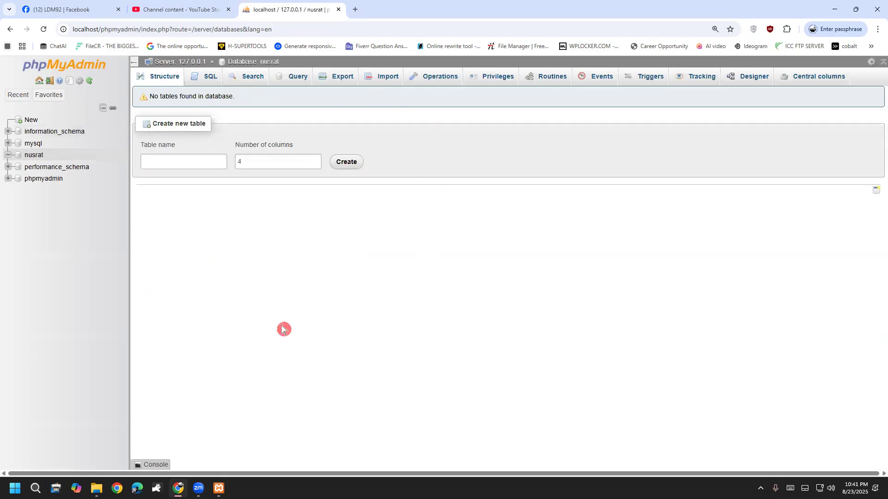
Open a new Chrome tab, then enter the nusrat folder in File Explorer and return to htdocs.
key(ctrl+t)
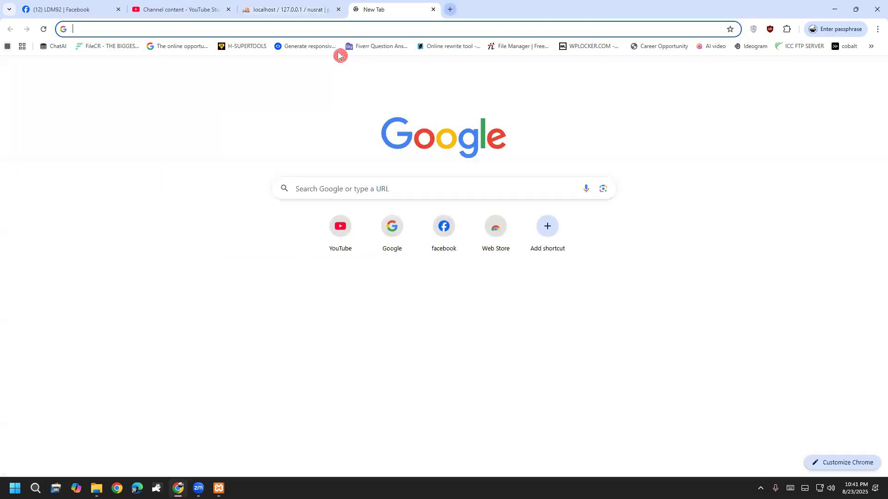
click(97, 488)
click(114, 438)
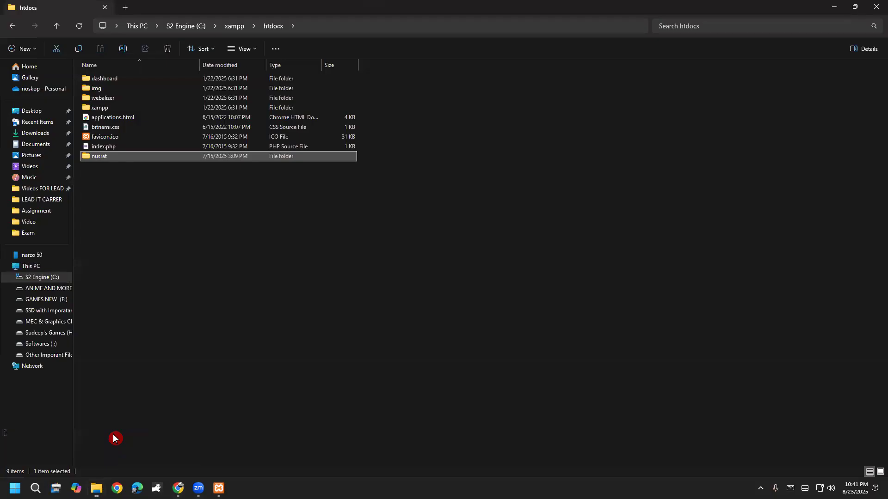
double_click(103, 157)
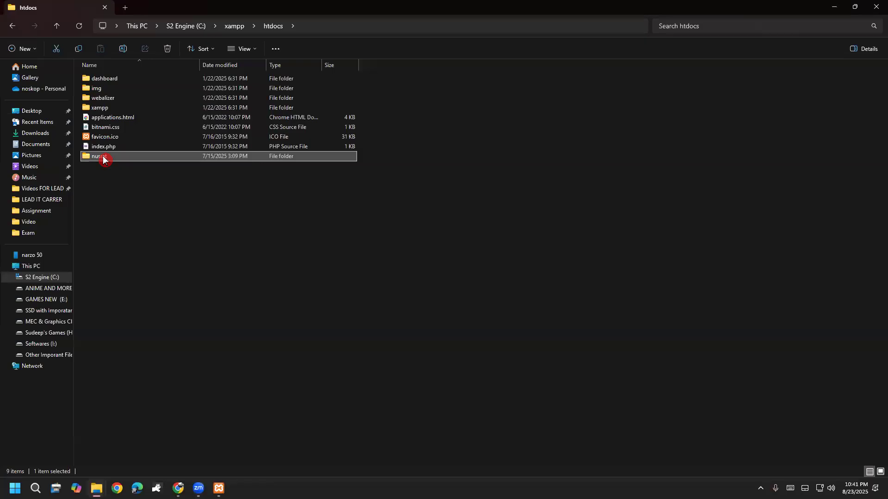
click(7, 28)
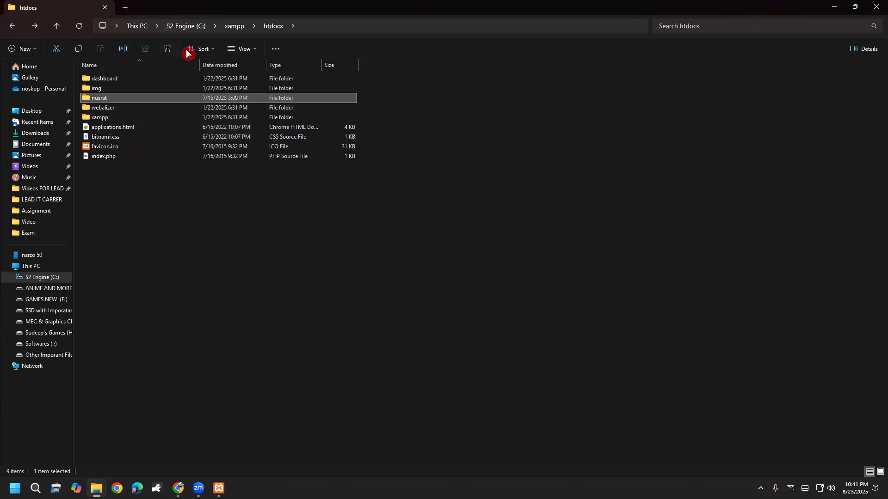
Switch the htdocs folder layout to Extra large icons.
click(232, 49)
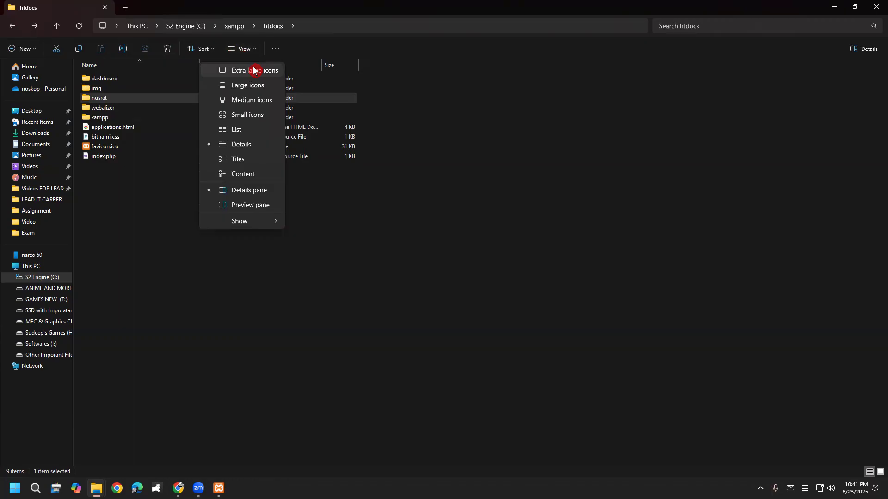
click(237, 68)
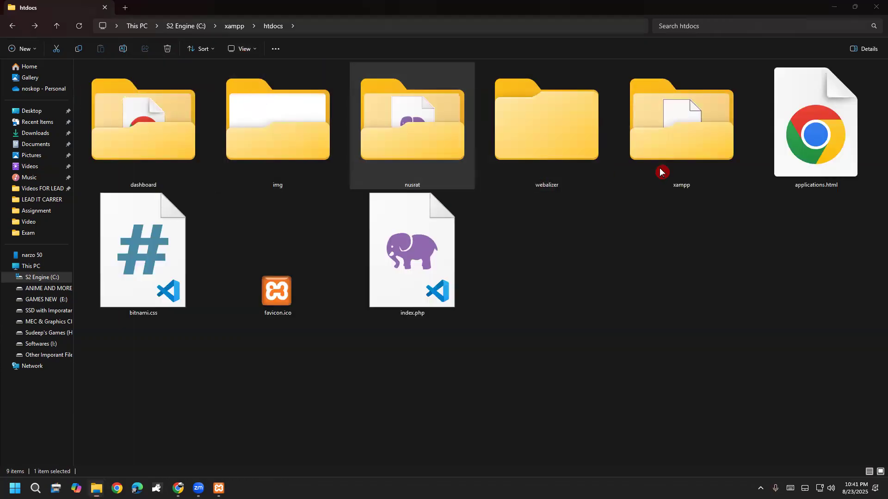
right_click(403, 144)
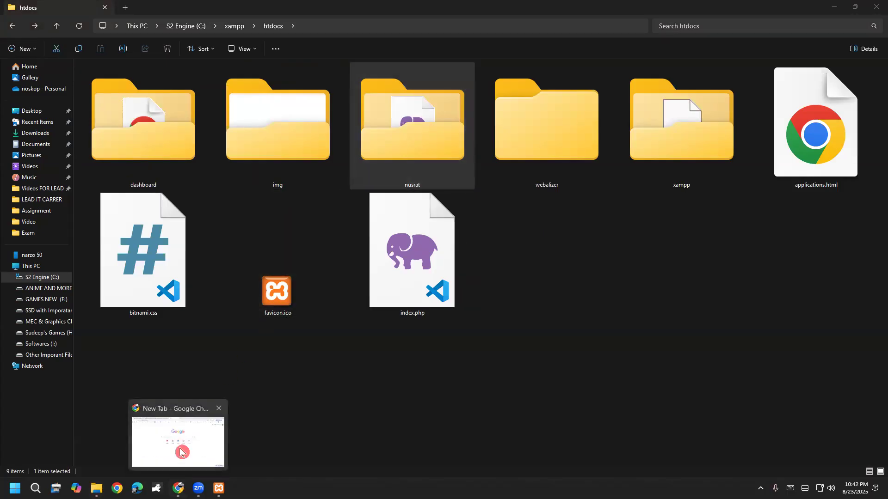
click(179, 444)
Enter localhost/nusrat in the new tab's address bar, fixing the typo, and submit it.
click(124, 29)
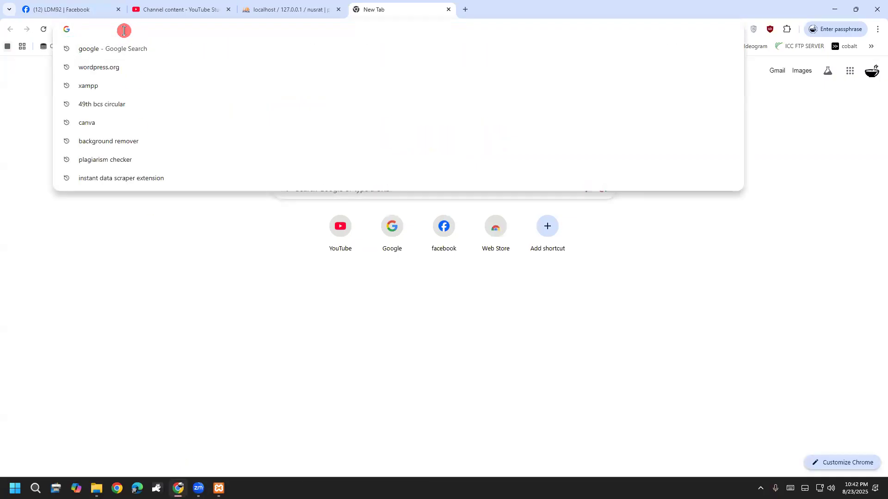
text(loca)
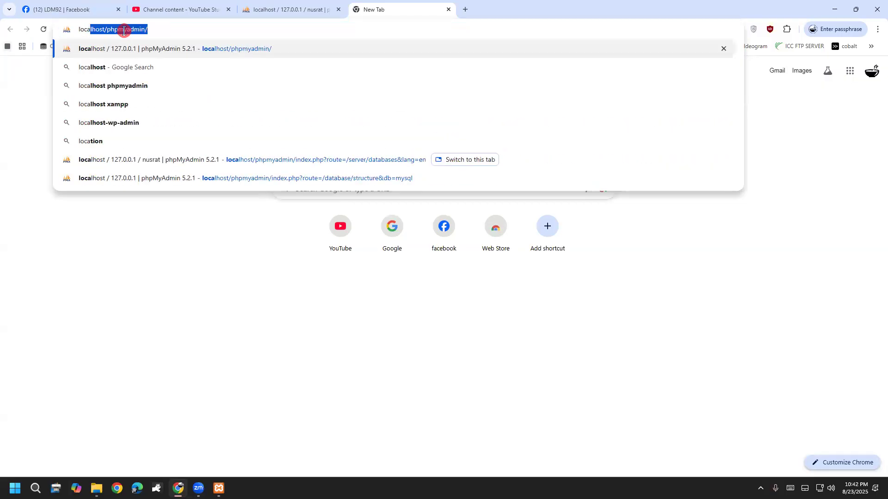
text(lhost)
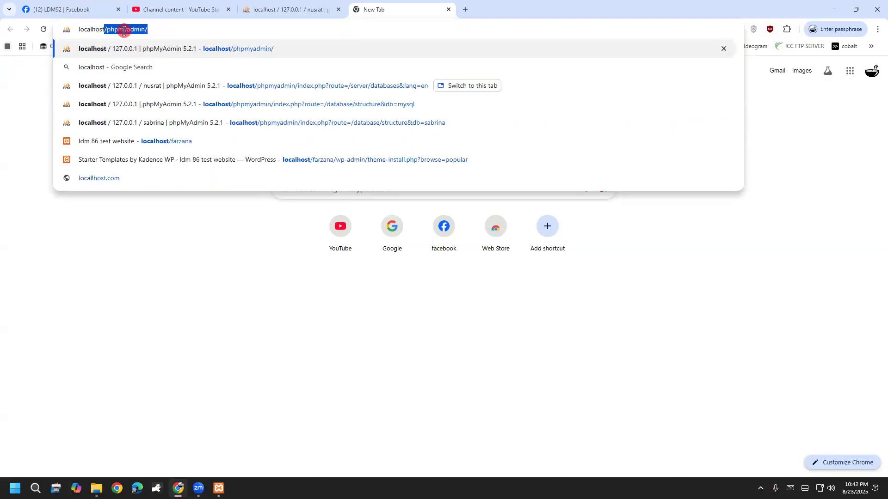
text(/)
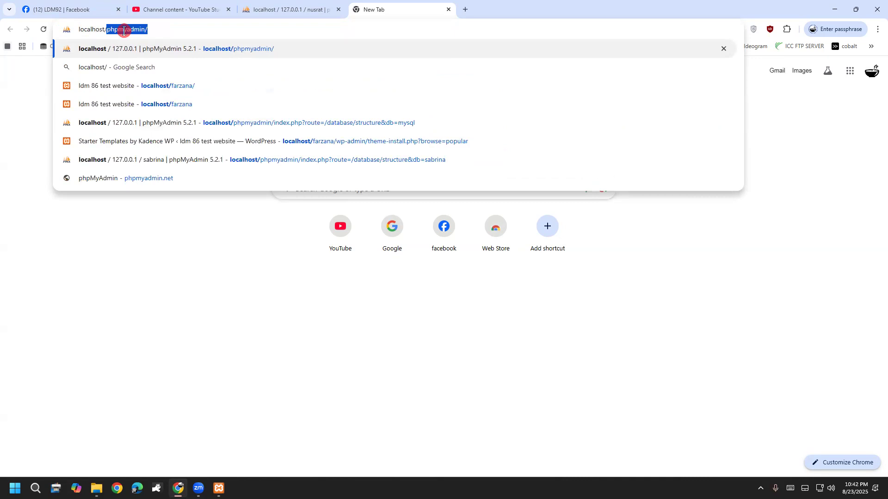
text(nust)
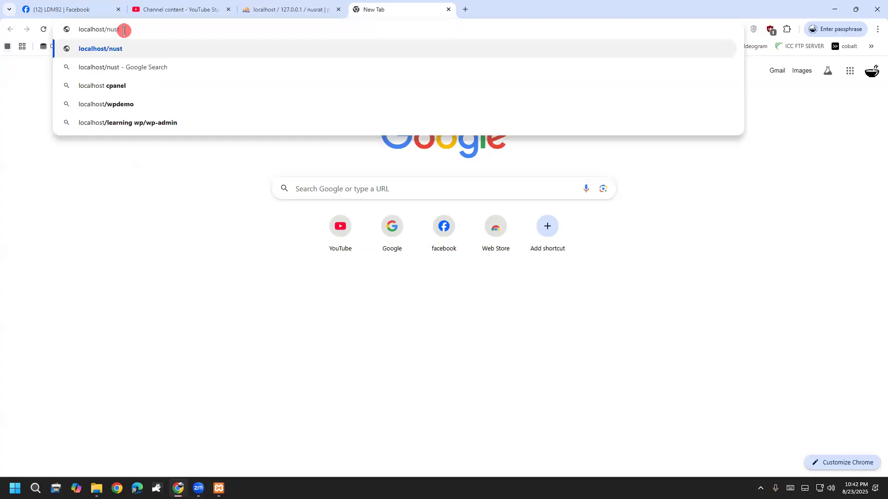
key(BackSpace)
text(rat)
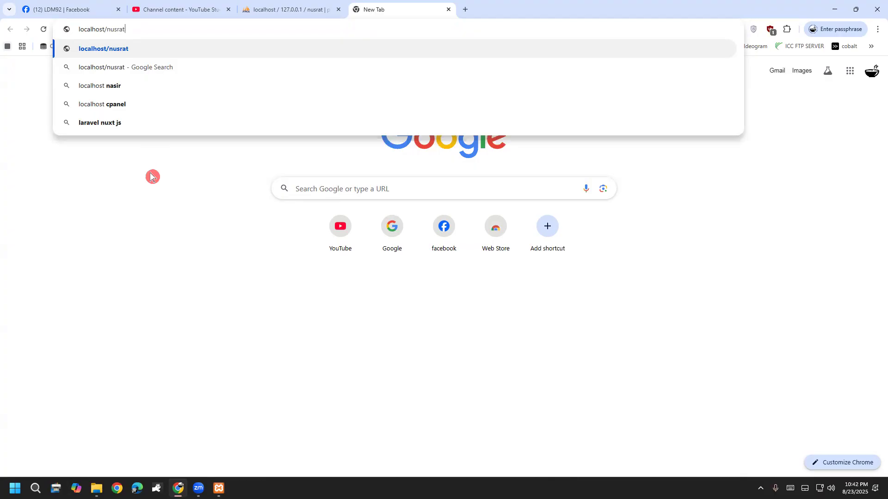
key(Return)
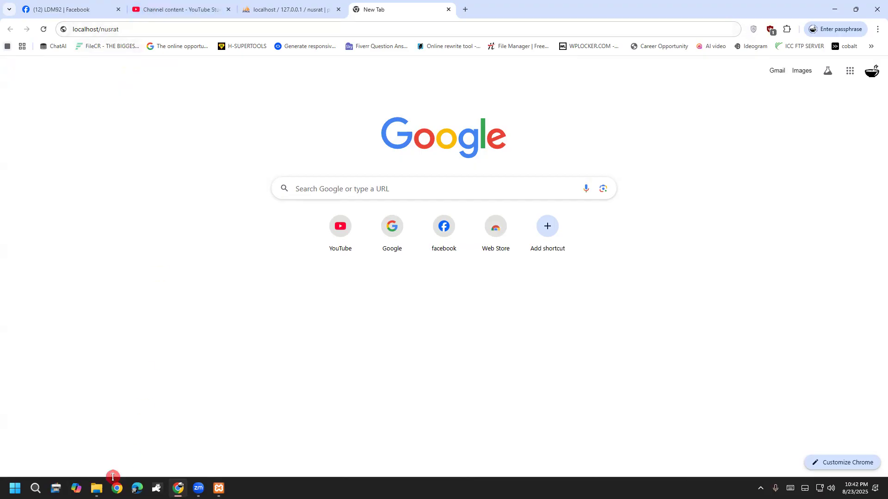
mouse_move(96, 489)
click(156, 440)
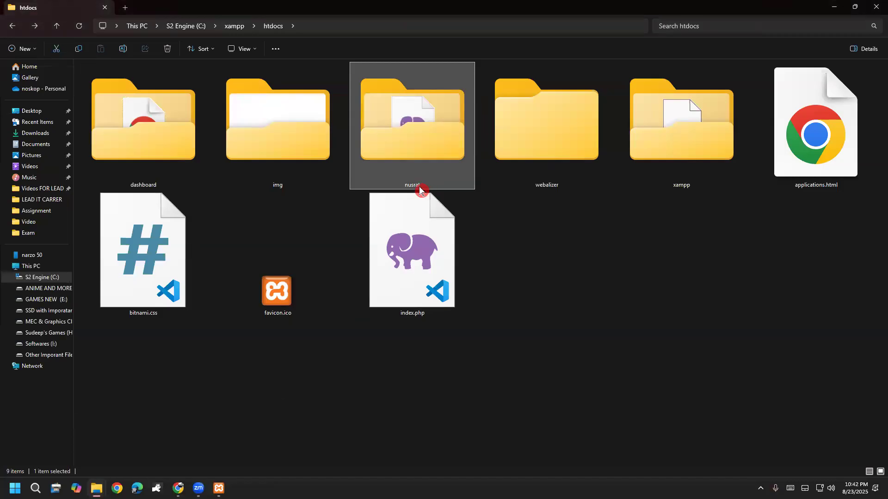
mouse_move(409, 190)
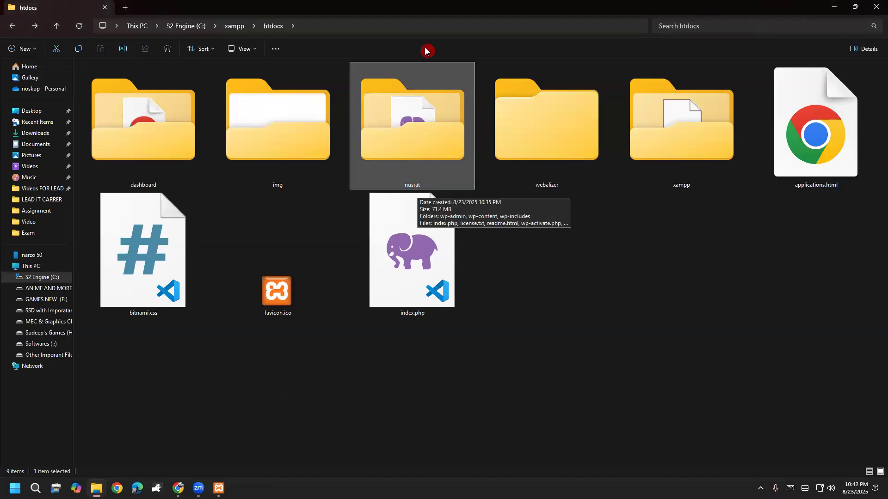
mouse_move(227, 393)
mouse_down()
mouse_move(234, 428)
mouse_move(280, 375)
mouse_move(304, 409)
mouse_move(342, 368)
mouse_move(362, 384)
mouse_move(400, 341)
mouse_up()
drag(415, 390, 417, 386)
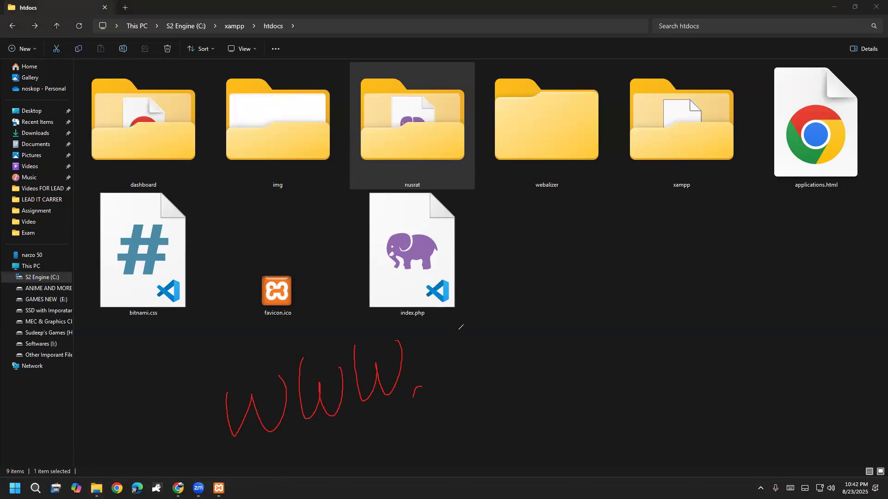
drag(462, 354, 630, 240)
mouse_move(323, 111)
mouse_down()
mouse_move(110, 271)
mouse_move(152, 196)
mouse_up()
mouse_move(144, 253)
mouse_down()
mouse_move(33, 178)
mouse_move(285, 259)
mouse_up()
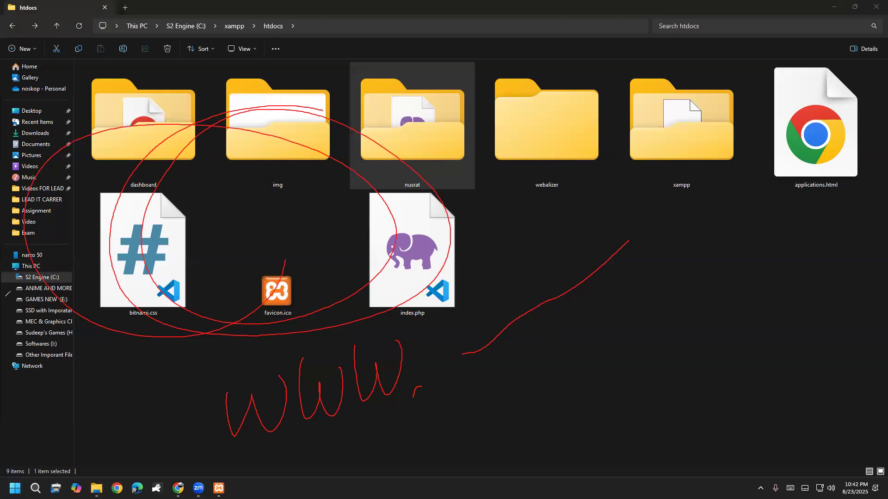
key(Escape)
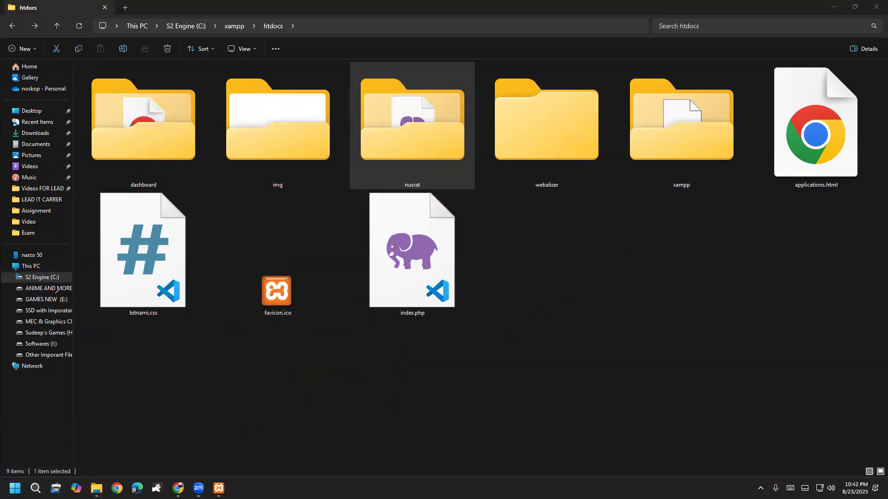
click(178, 489)
click(129, 26)
Resubmit localhost/nusrat in Chrome, then bring the htdocs Explorer window back to the front.
click(150, 27)
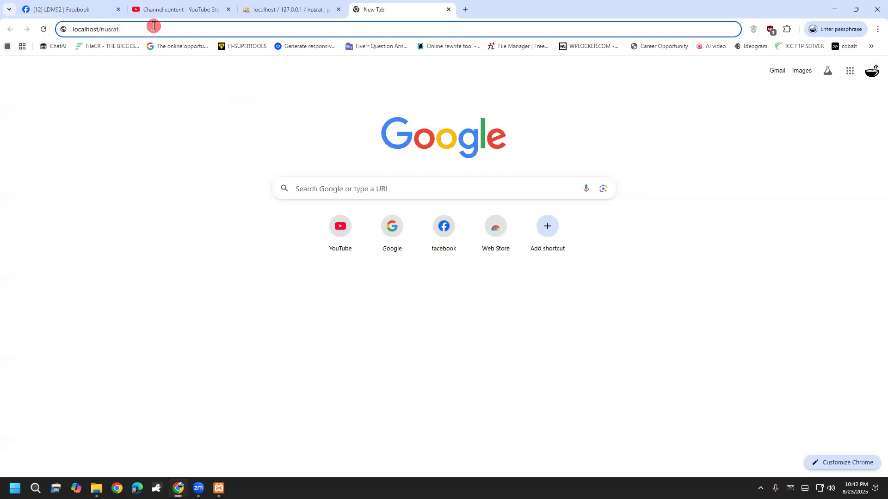
key(Return)
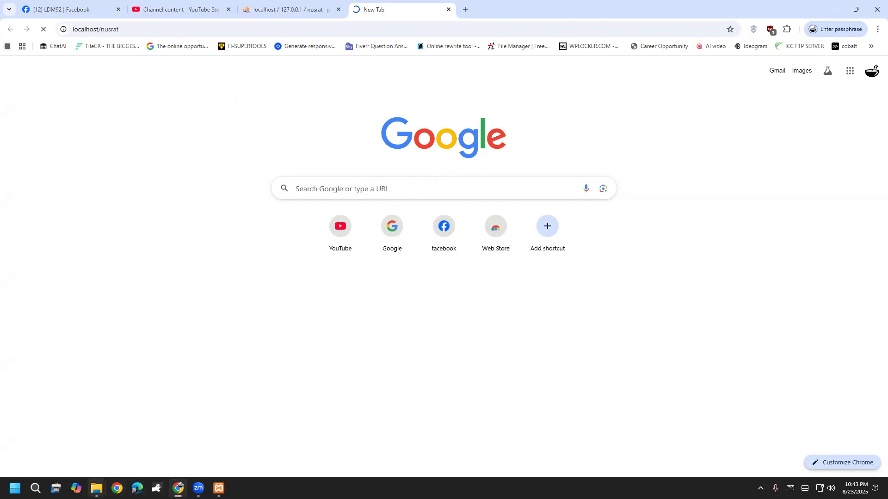
mouse_move(96, 488)
click(131, 451)
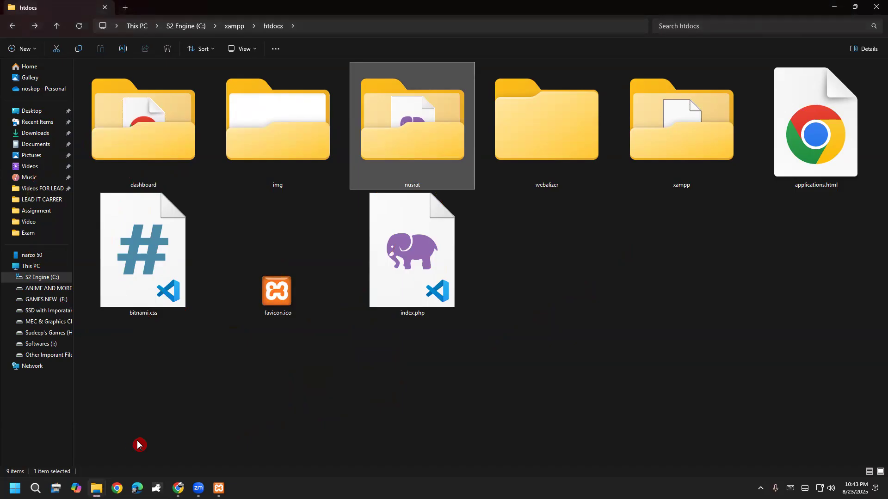
Open the nusrat folder, select index.php, and circle and point at it with the screen pen.
double_click(386, 151)
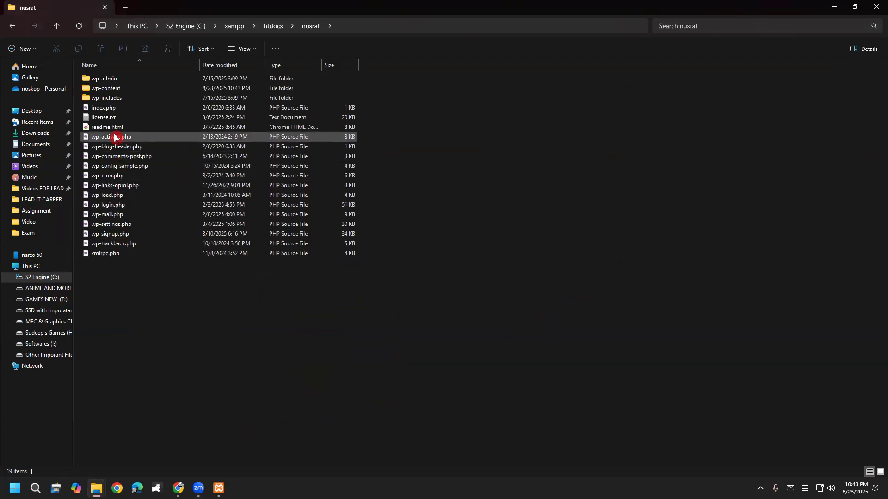
click(110, 108)
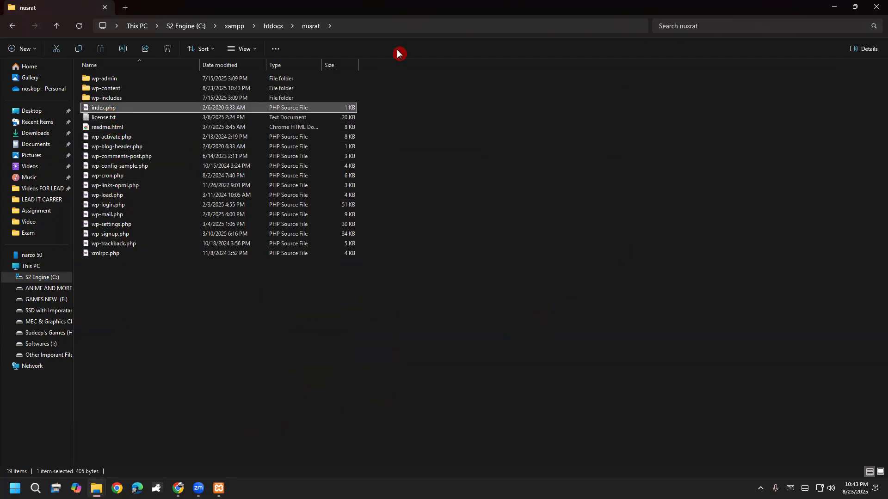
key(ctrl+2)
mouse_move(102, 125)
mouse_down()
mouse_move(68, 240)
mouse_move(145, 268)
mouse_move(200, 179)
mouse_move(155, 132)
mouse_move(92, 111)
mouse_move(111, 91)
mouse_move(100, 122)
mouse_up()
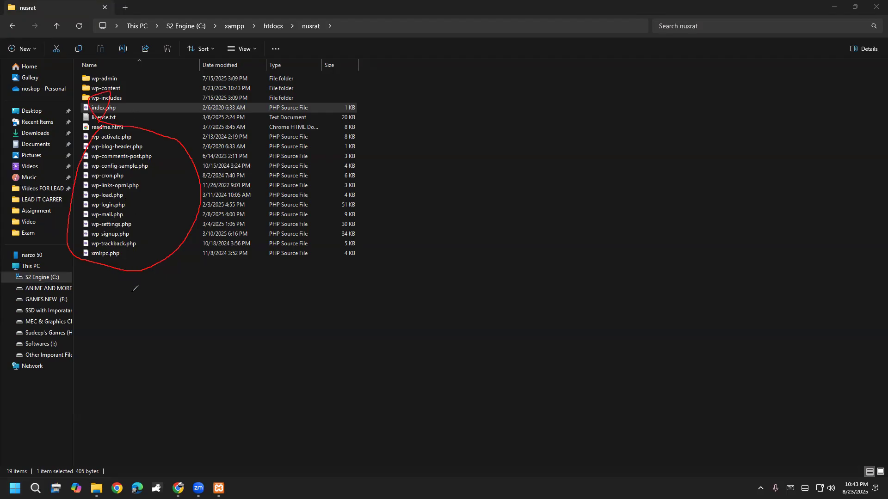
click(36, 302)
mouse_move(76, 115)
mouse_down()
mouse_move(147, 98)
mouse_move(112, 90)
mouse_move(76, 115)
mouse_up()
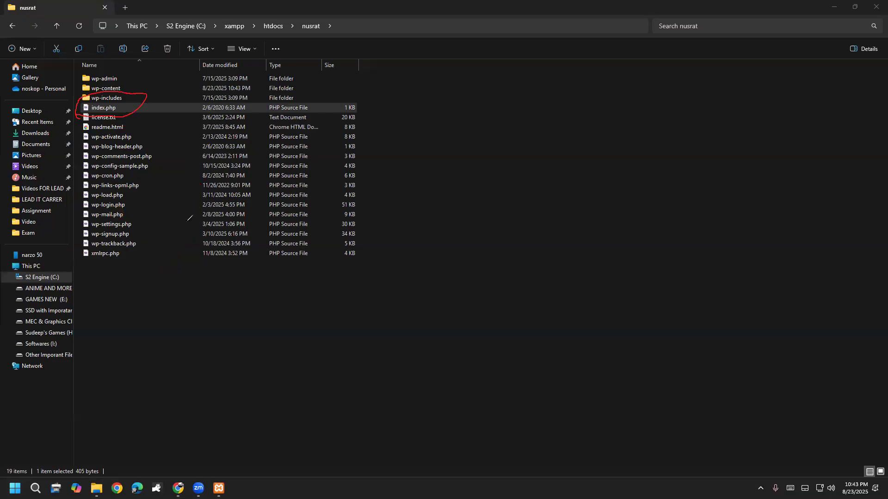
drag(92, 105, 187, 67)
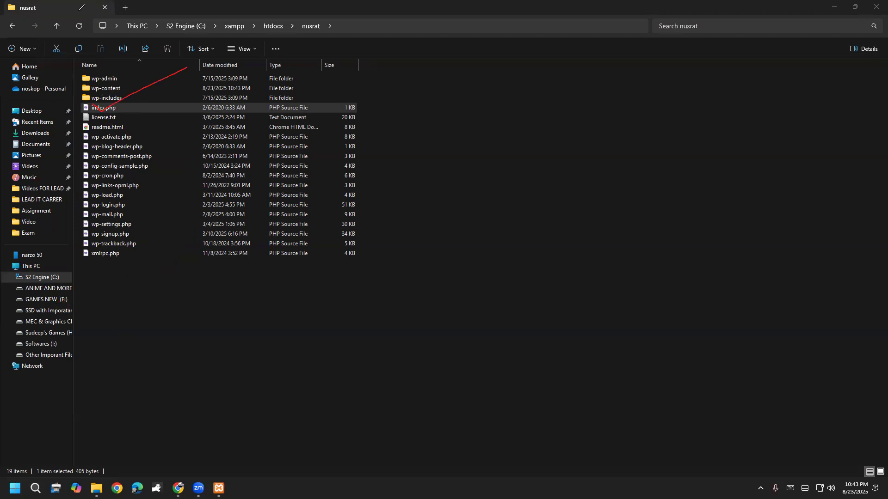
Handwrite an 'index.php' note with a check mark below the list, then clear the annotations.
mouse_move(128, 304)
mouse_down()
mouse_move(129, 345)
mouse_move(147, 309)
mouse_move(164, 334)
mouse_move(198, 306)
mouse_move(214, 317)
mouse_move(240, 305)
mouse_move(213, 318)
mouse_up()
click(127, 287)
click(260, 303)
drag(266, 268, 275, 326)
drag(269, 255, 272, 292)
mouse_move(290, 261)
mouse_down()
mouse_move(295, 284)
mouse_move(287, 210)
mouse_move(315, 266)
mouse_move(350, 243)
mouse_move(342, 253)
mouse_up()
drag(346, 312, 419, 214)
mouse_move(391, 273)
mouse_down()
mouse_move(399, 293)
mouse_move(444, 225)
mouse_up()
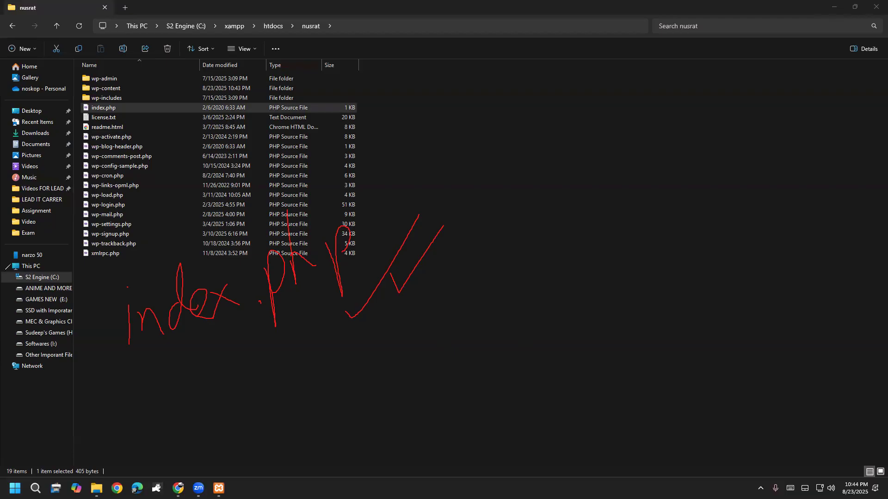
click(39, 300)
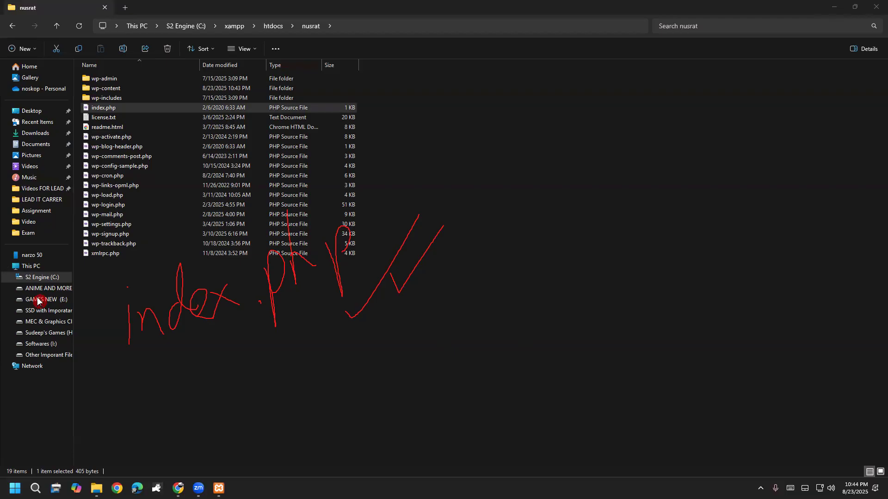
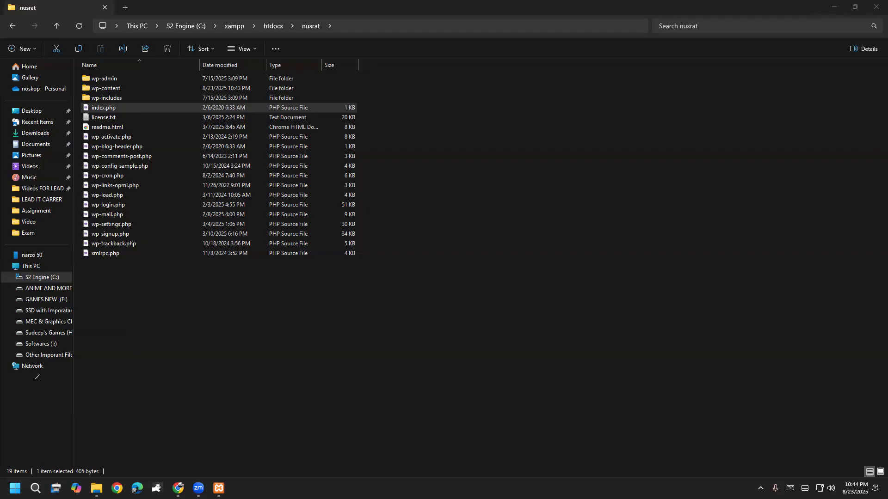
Sketch an illustrative page outline and handwrite 'Index' inside it.
drag(385, 152, 371, 383)
mouse_move(373, 155)
mouse_down()
mouse_move(521, 131)
mouse_move(518, 245)
mouse_move(500, 354)
mouse_move(366, 390)
mouse_up()
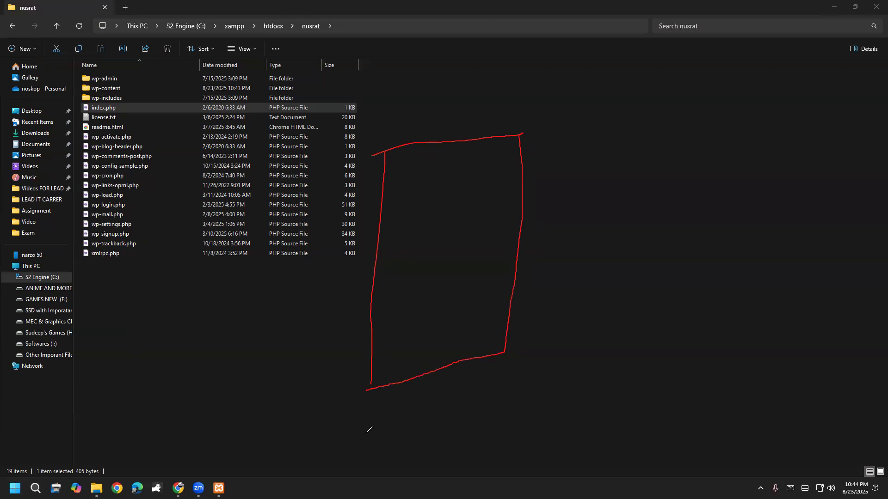
drag(405, 158, 406, 196)
click(403, 146)
mouse_move(417, 159)
mouse_down()
mouse_move(420, 187)
mouse_move(502, 173)
mouse_up()
click(447, 163)
drag(503, 156, 472, 186)
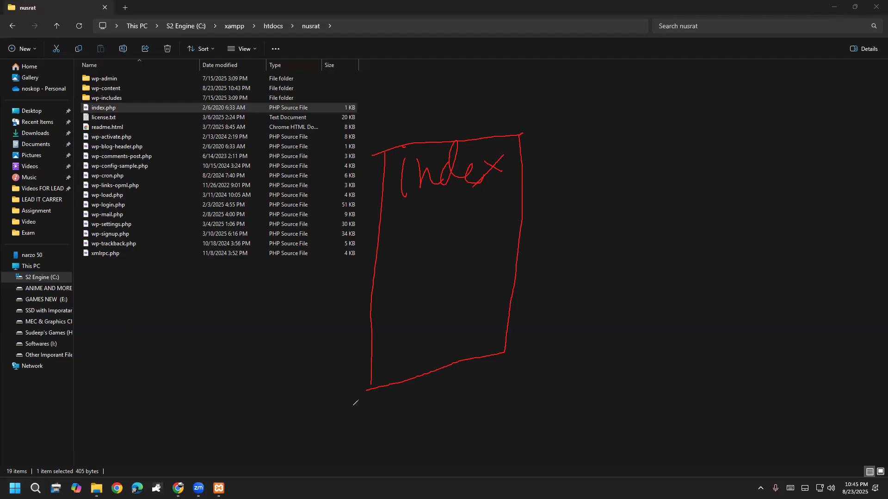
Extend the label to 'Index php', underline it, then clear the annotations.
drag(508, 160, 510, 193)
mouse_move(520, 146)
mouse_down()
mouse_move(518, 164)
mouse_move(548, 163)
mouse_move(537, 173)
mouse_up()
mouse_move(368, 227)
mouse_down()
mouse_move(500, 177)
mouse_move(546, 171)
mouse_up()
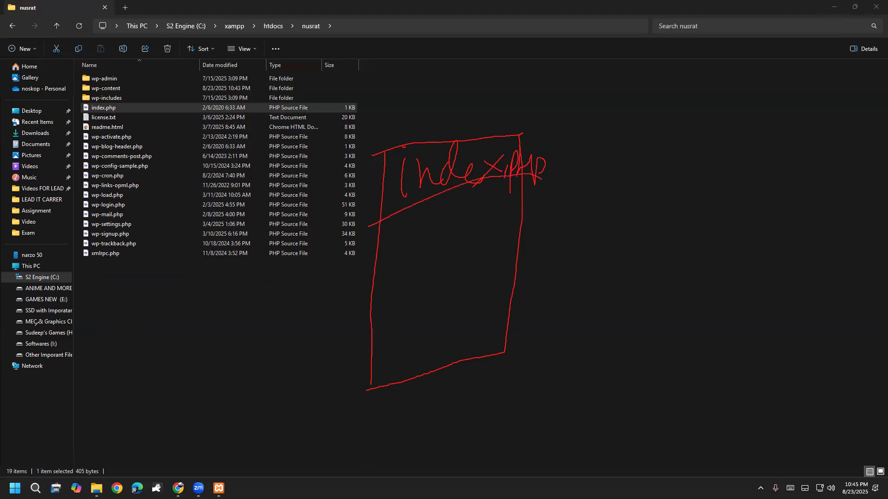
click(54, 303)
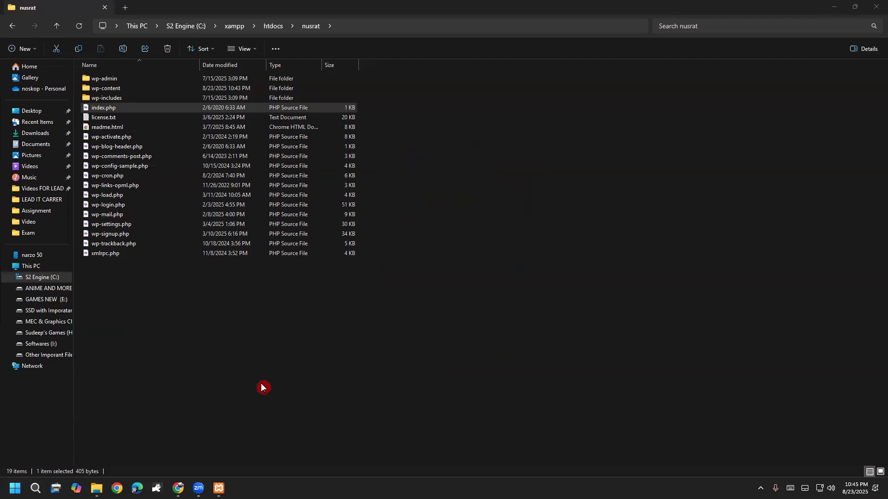
Continue WordPress setup in English (United States) and point out the required database name and host.
mouse_move(180, 478)
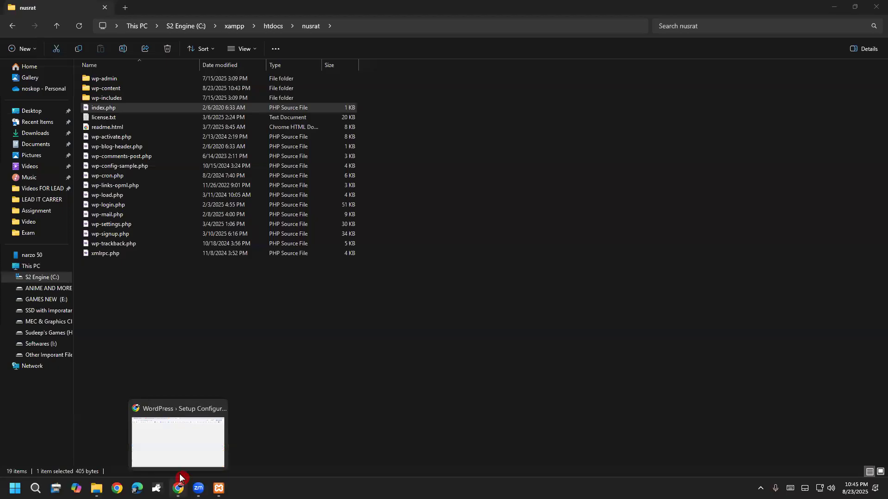
click(181, 456)
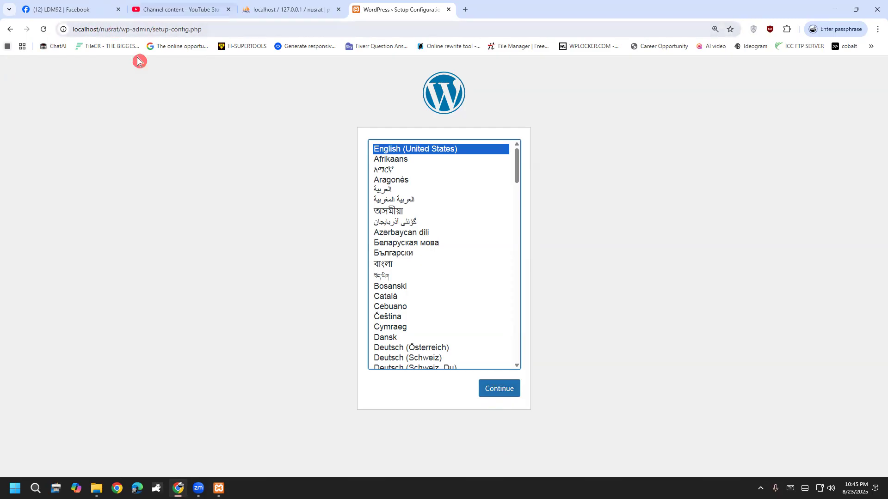
click(505, 395)
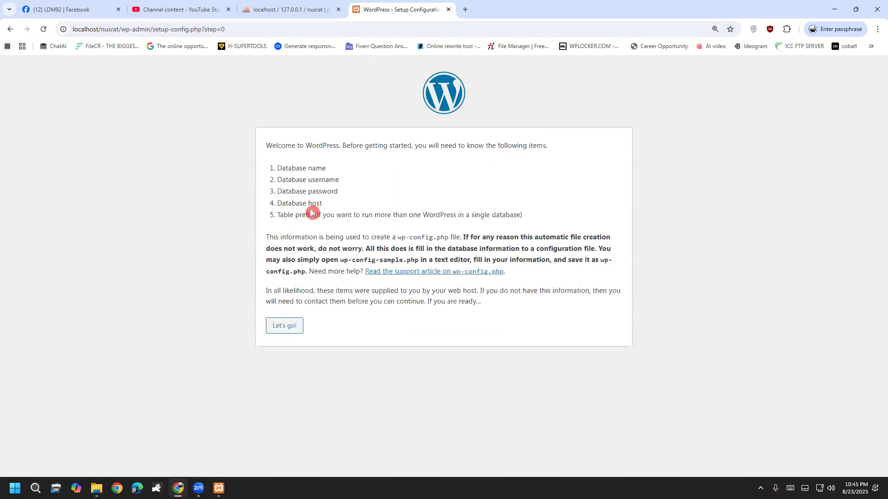
drag(275, 170, 331, 203)
click(332, 179)
click(327, 192)
click(293, 329)
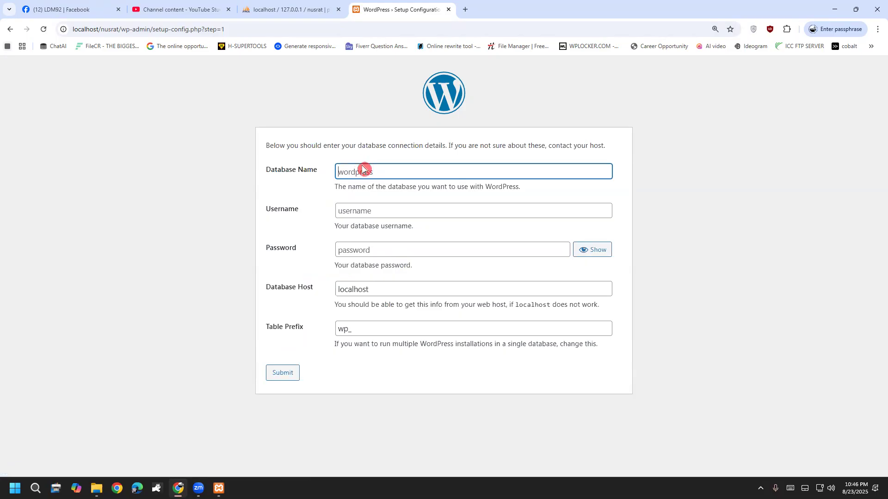
Paste the database name, choose root as the username, and submit the connection details.
right_click(362, 166)
click(395, 279)
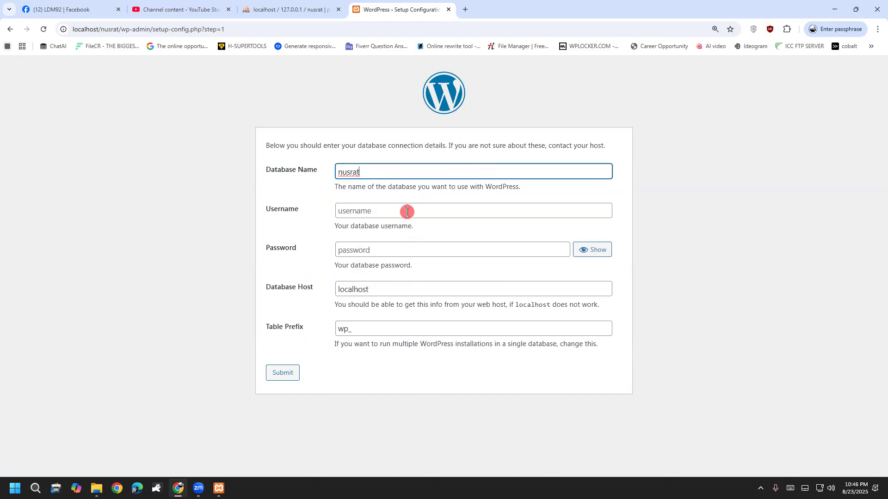
click(407, 212)
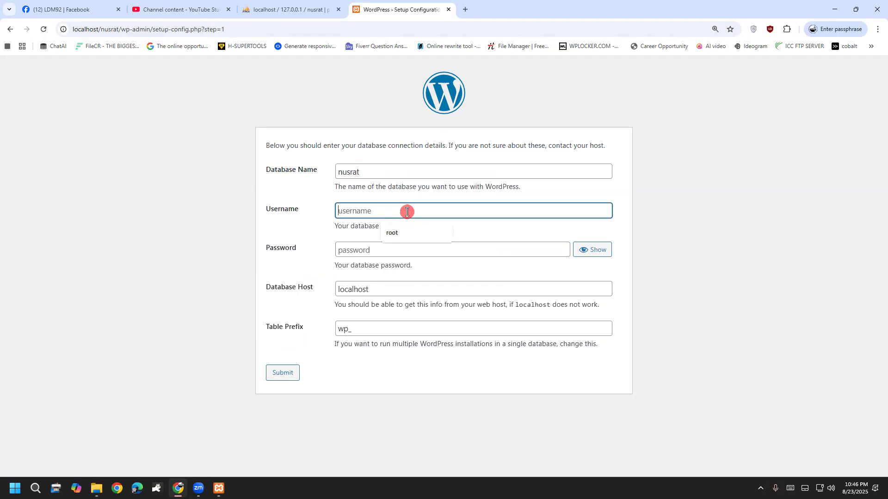
click(390, 230)
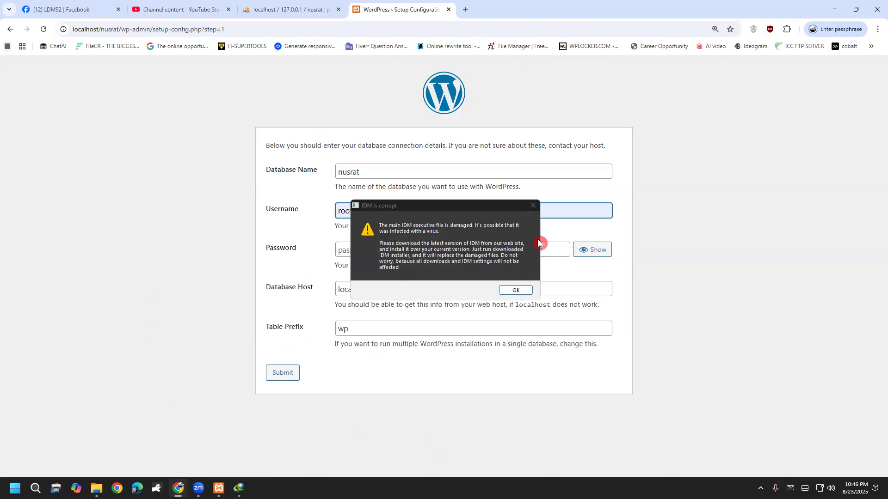
drag(477, 206, 785, 494)
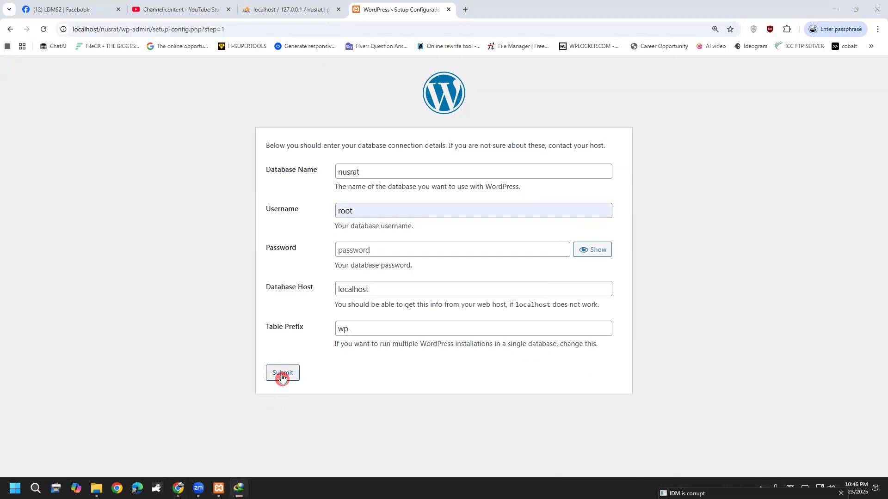
click(285, 374)
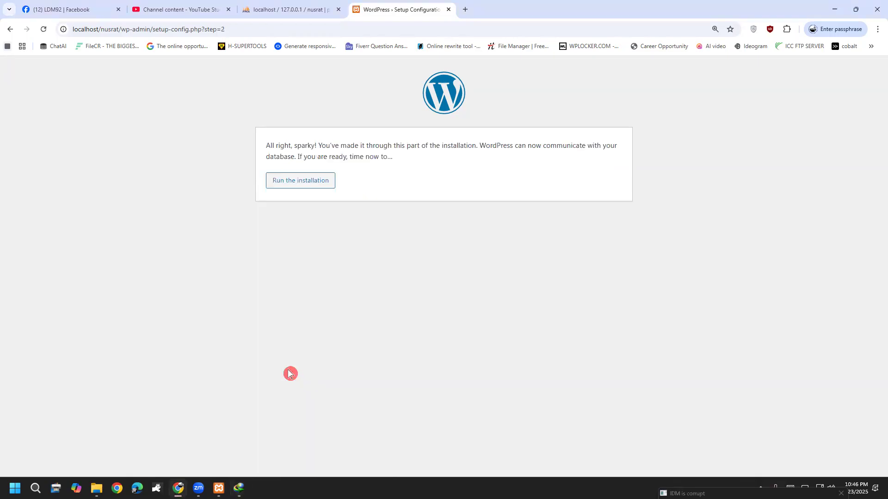
Run the installation and enter site title 'Nu' and admin username 'admin'.
click(287, 189)
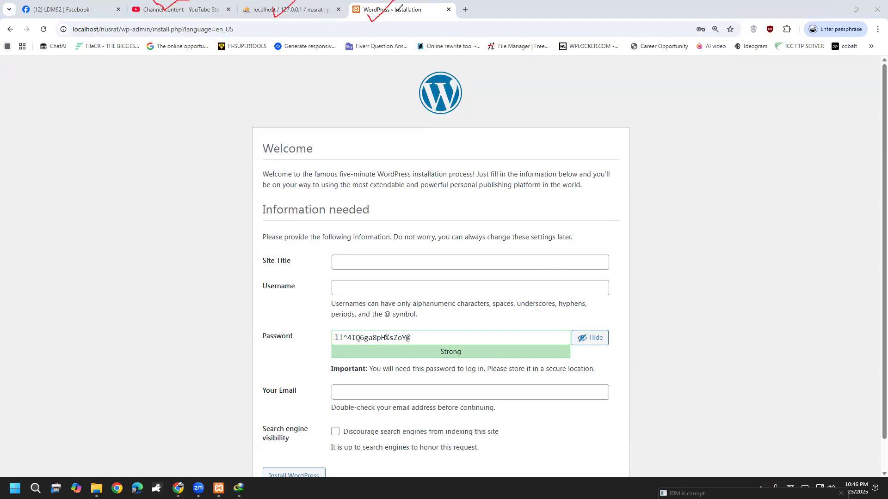
click(61, 307)
click(347, 257)
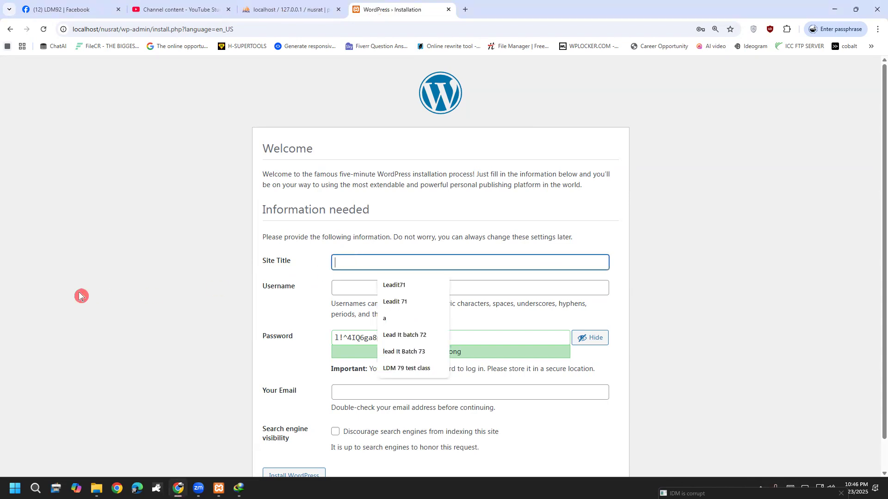
text(Nusrat's Dream)
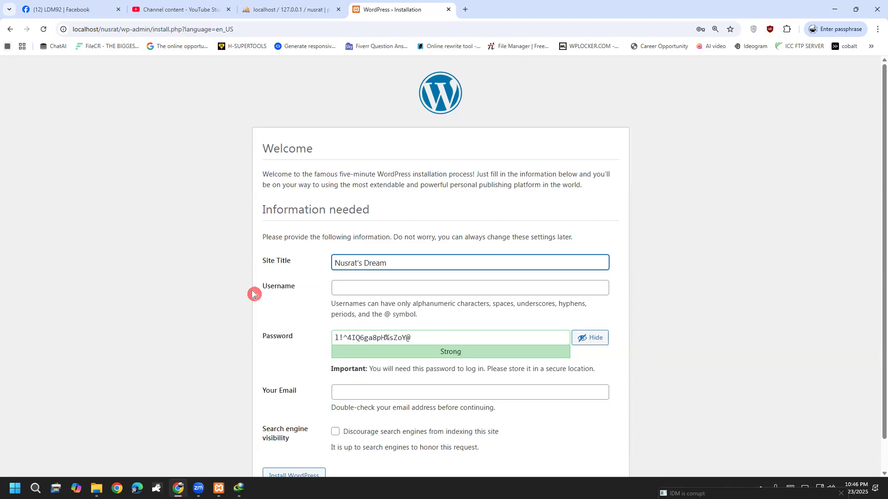
click(385, 281)
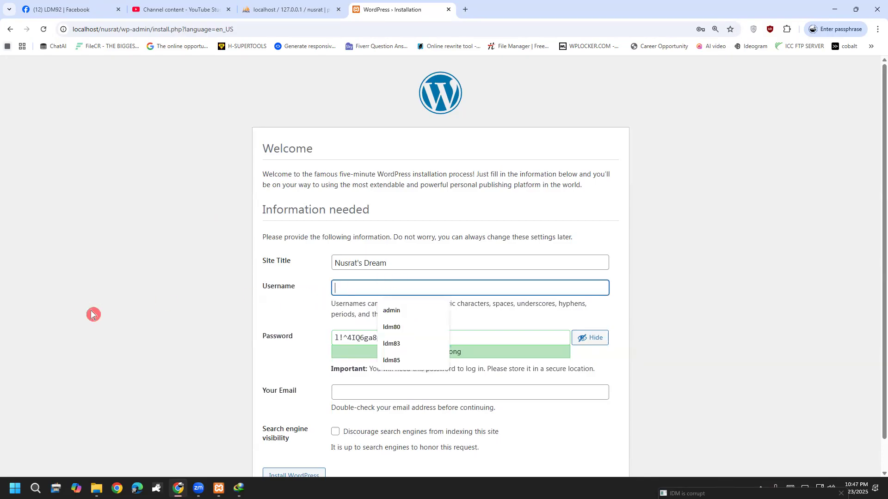
text(ad)
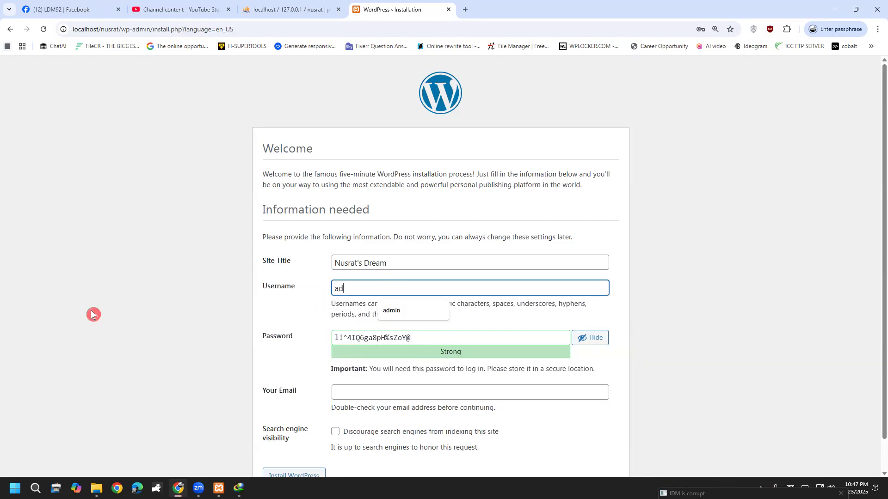
text(min)
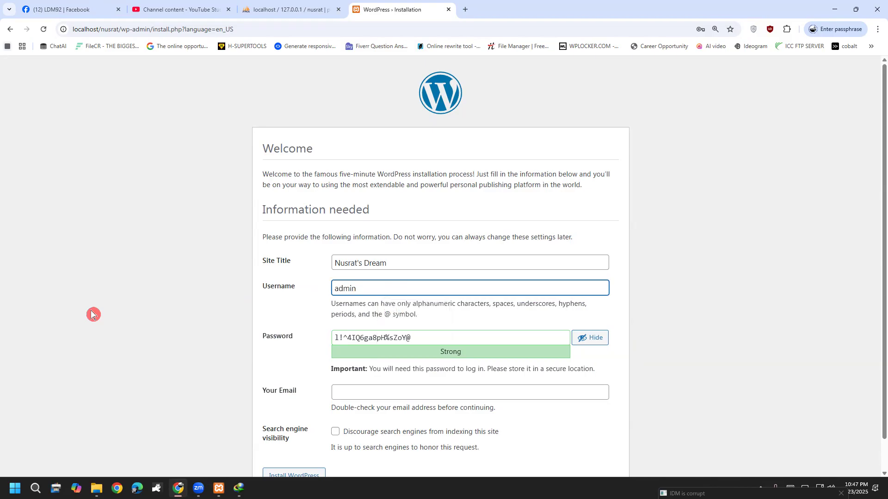
Replace the generated password with a short one, confirm weak-password use, and submit.
drag(426, 342, 216, 362)
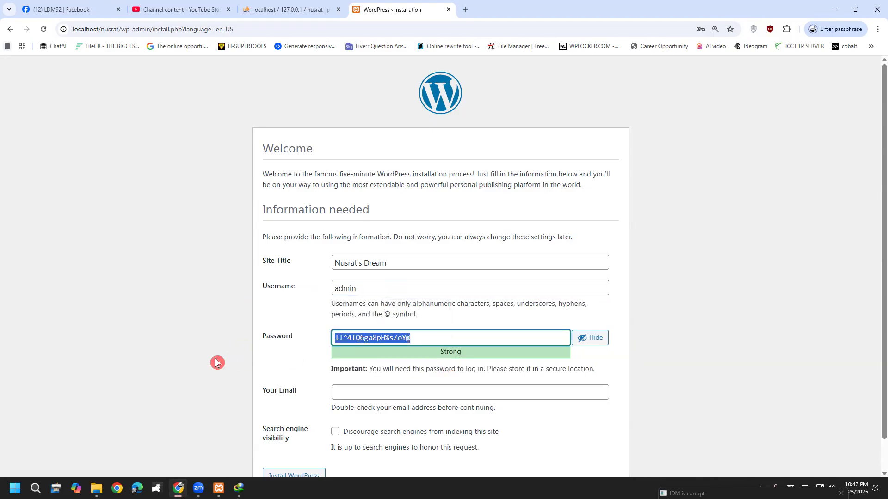
key(BackSpace)
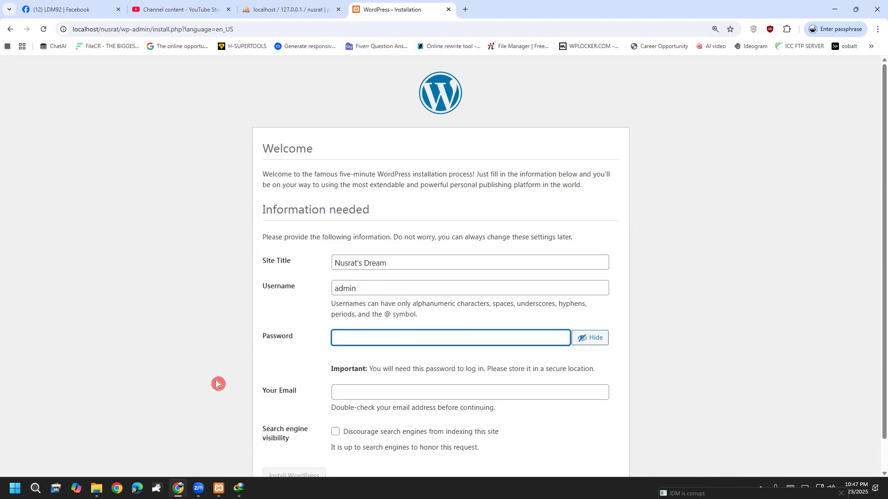
text(12354)
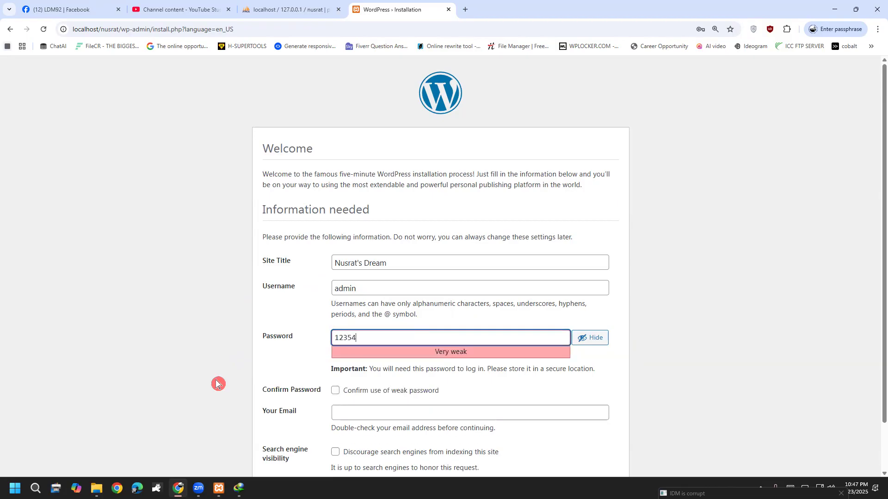
click(229, 372)
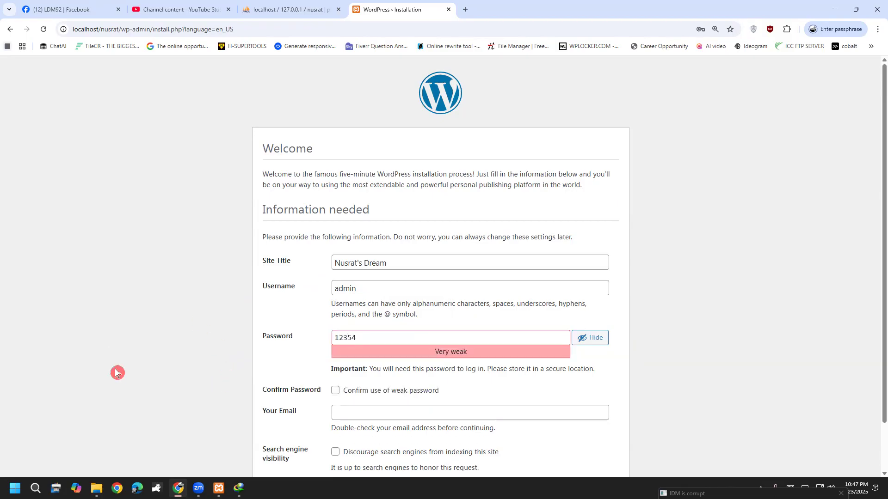
scroll(120, 370, down, 1)
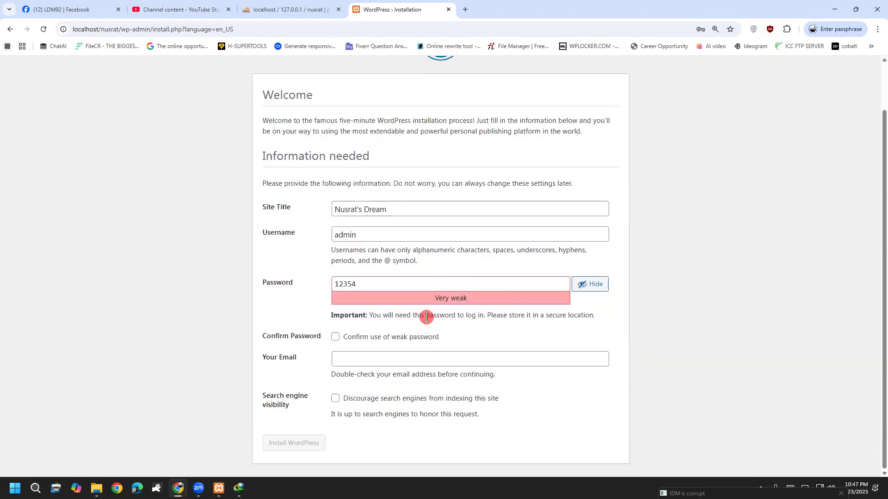
click(336, 343)
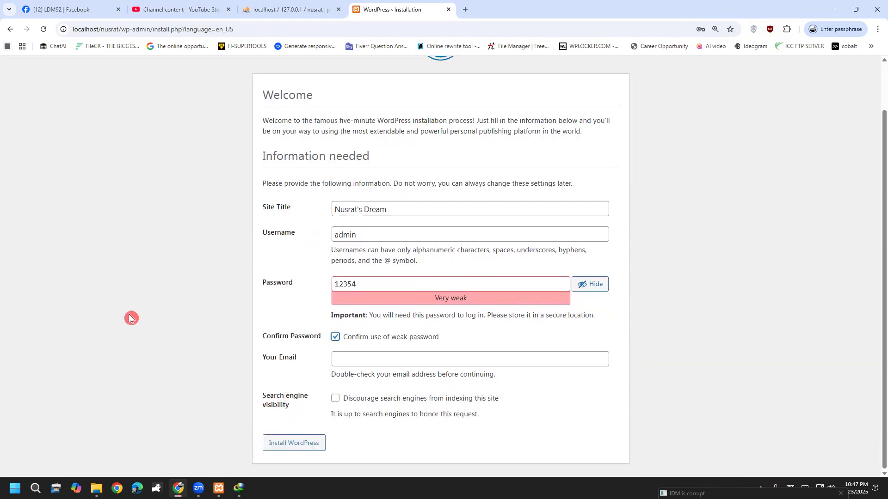
click(293, 445)
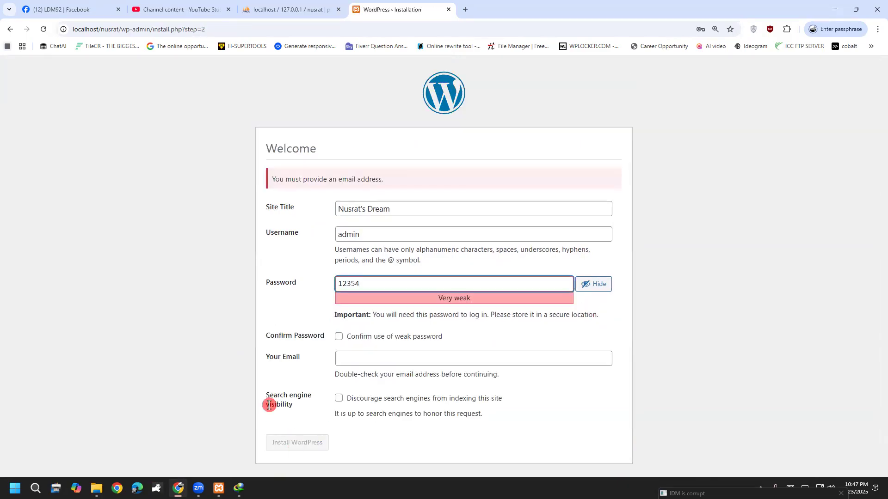
Fill in the admin e-mail, reconfirm the weak password, and discourage search-engine indexing.
click(396, 362)
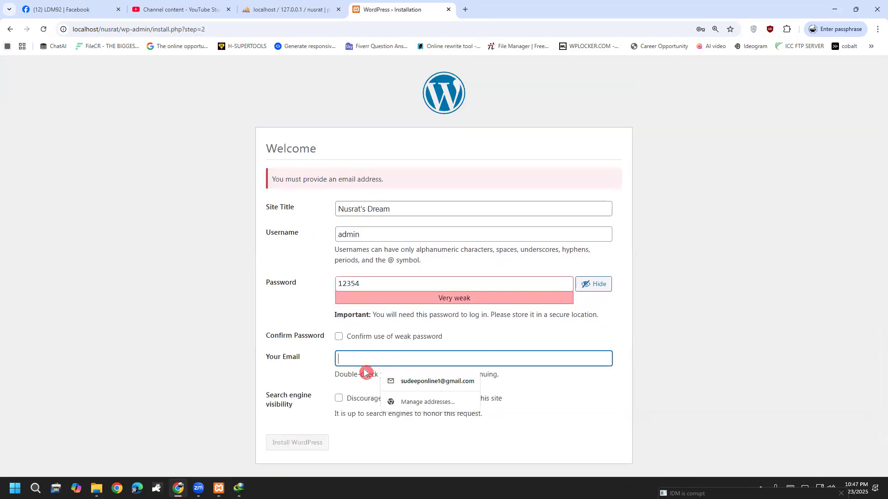
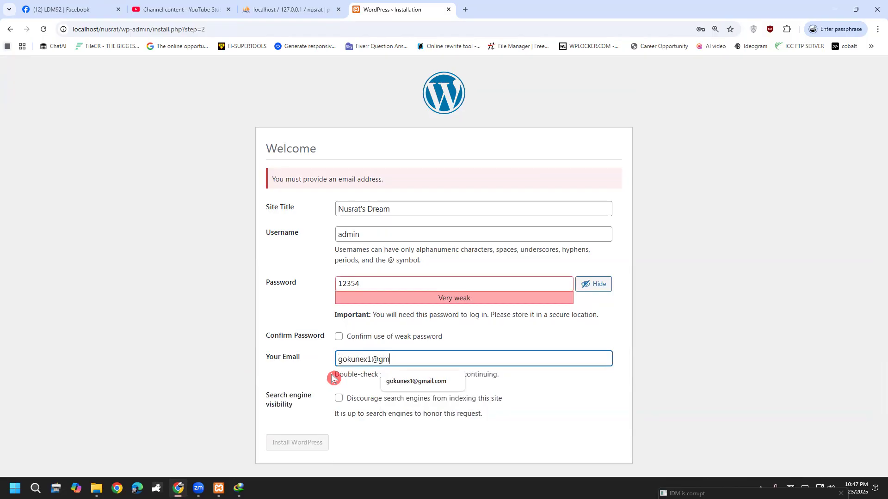
click(413, 381)
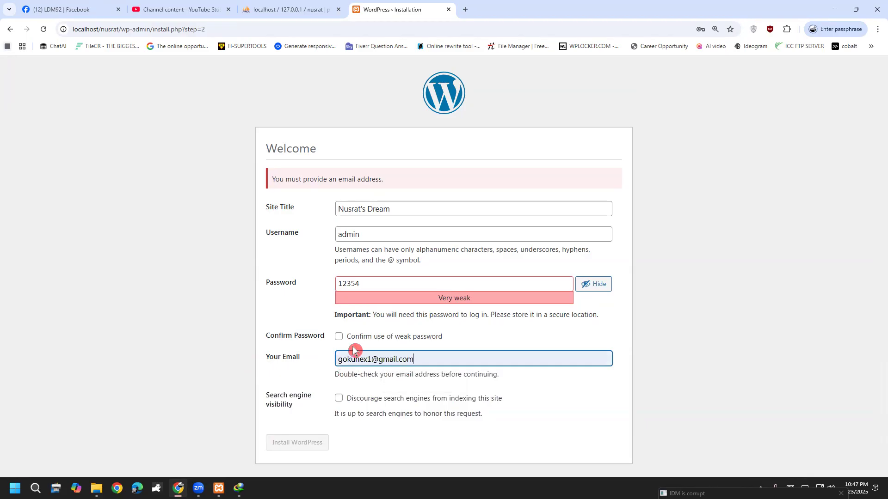
click(340, 339)
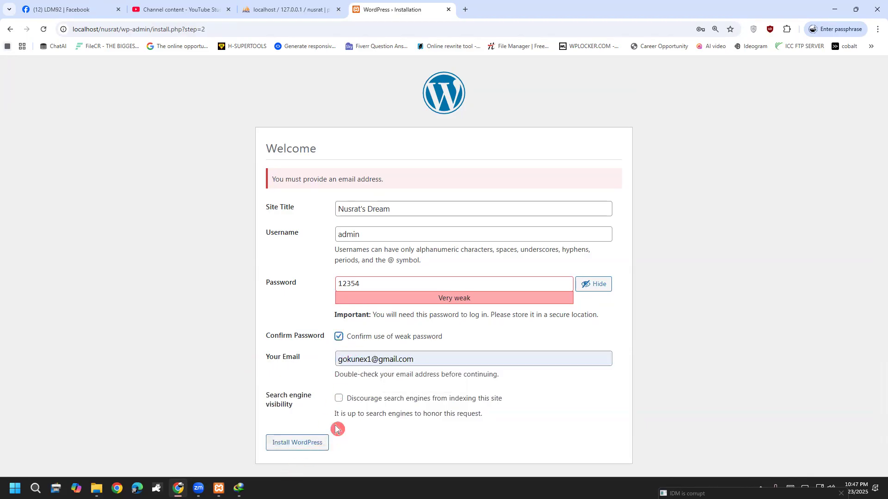
click(340, 399)
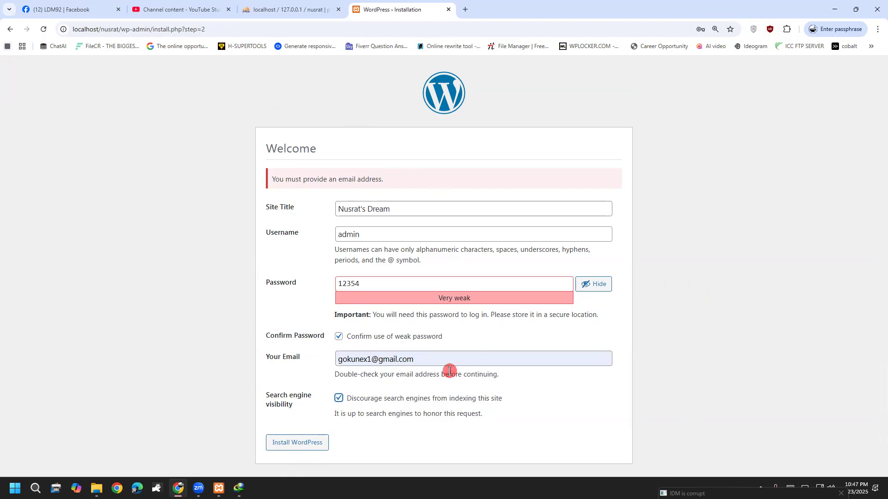
Highlight the search-engine visibility note, re-check discouragement, and install WordPress.
drag(432, 399, 505, 406)
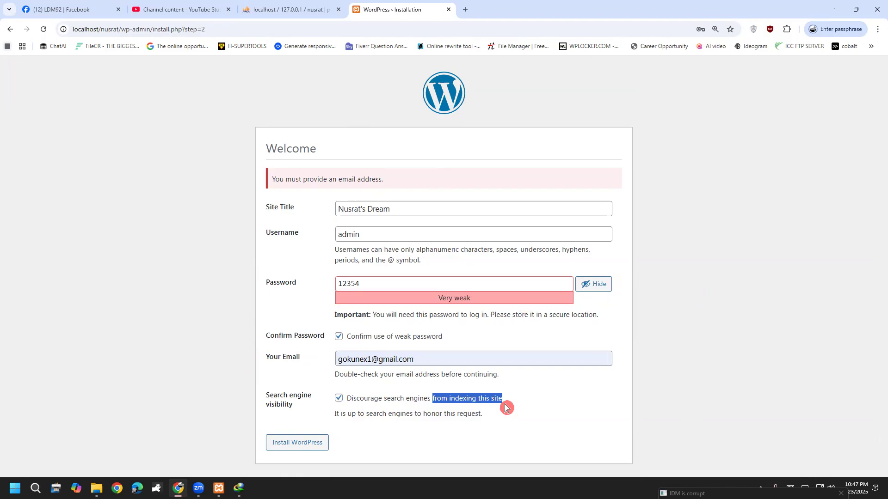
click(510, 406)
drag(374, 400, 499, 399)
click(498, 398)
click(338, 402)
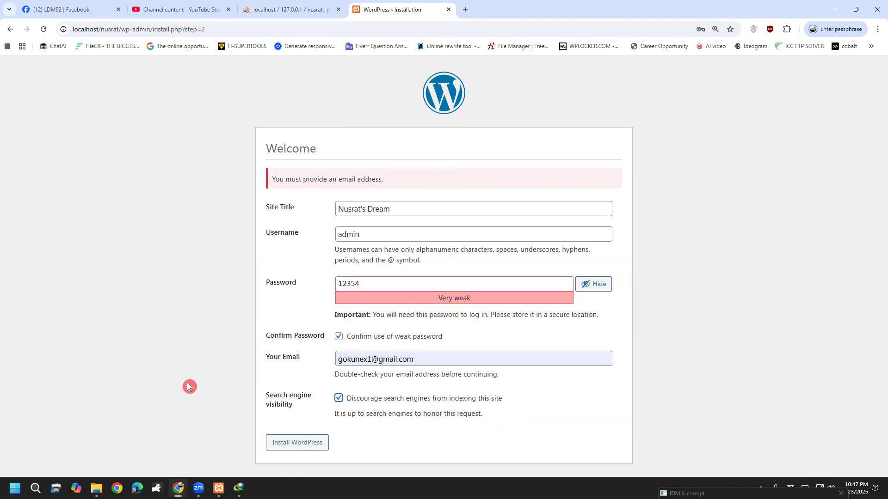
click(294, 450)
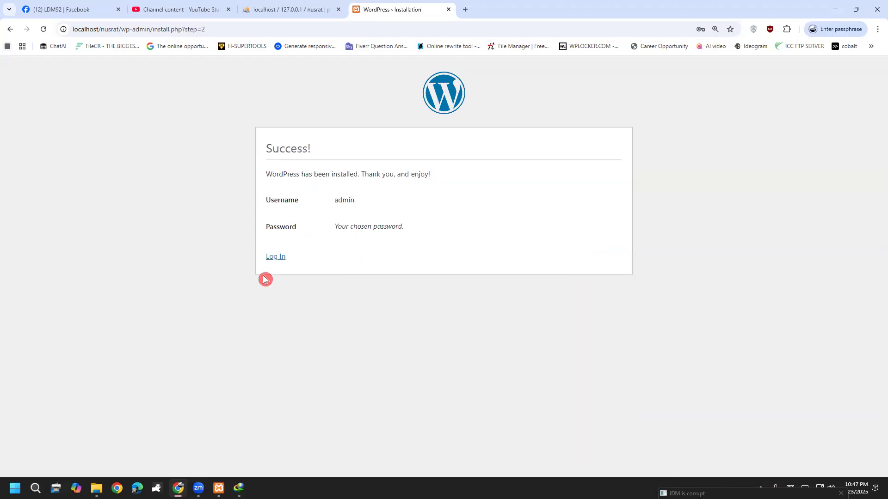
Highlight the Success! heading, open a spare blank tab, and return to the login page.
drag(272, 147, 334, 151)
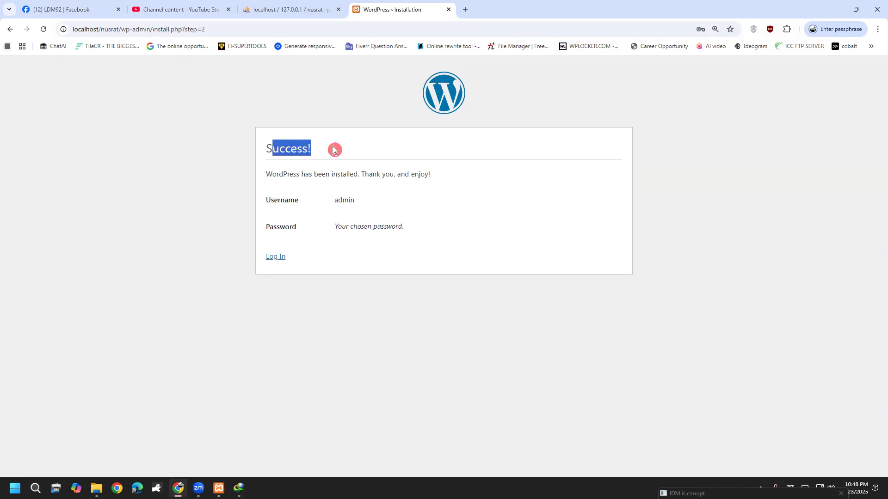
click(334, 150)
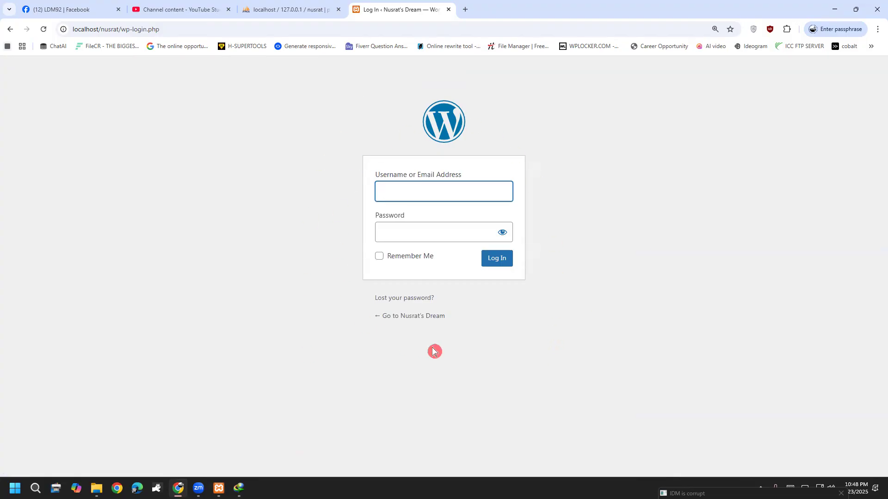
click(465, 9)
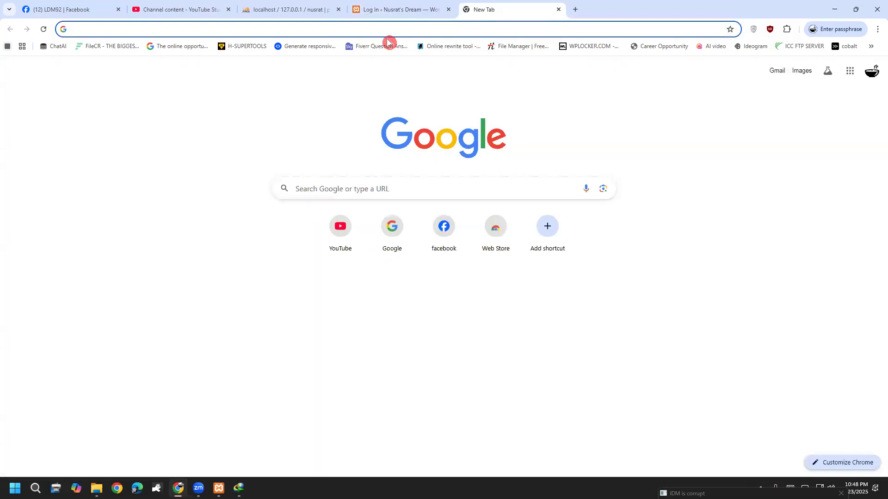
click(363, 10)
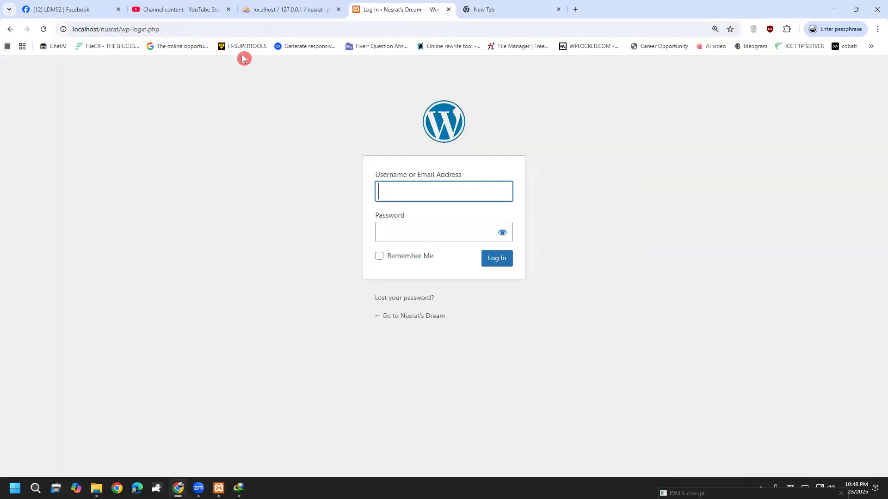
drag(105, 13, 89, 46)
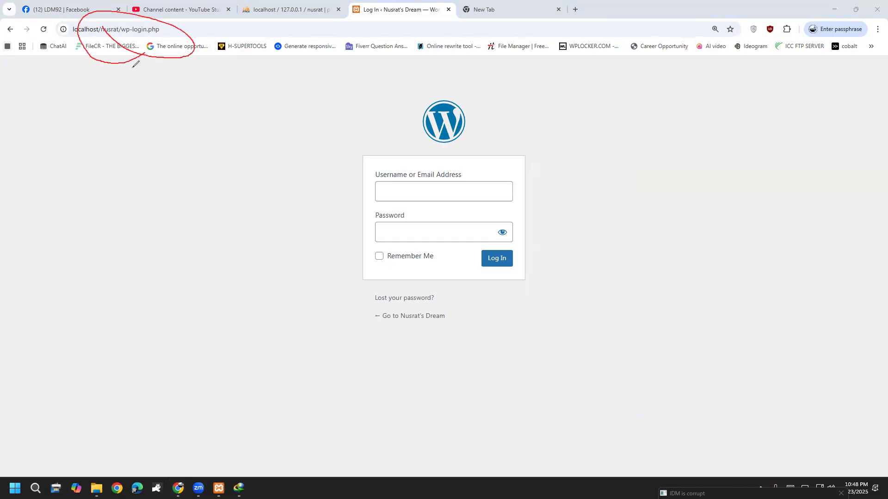
key(ctrl+z)
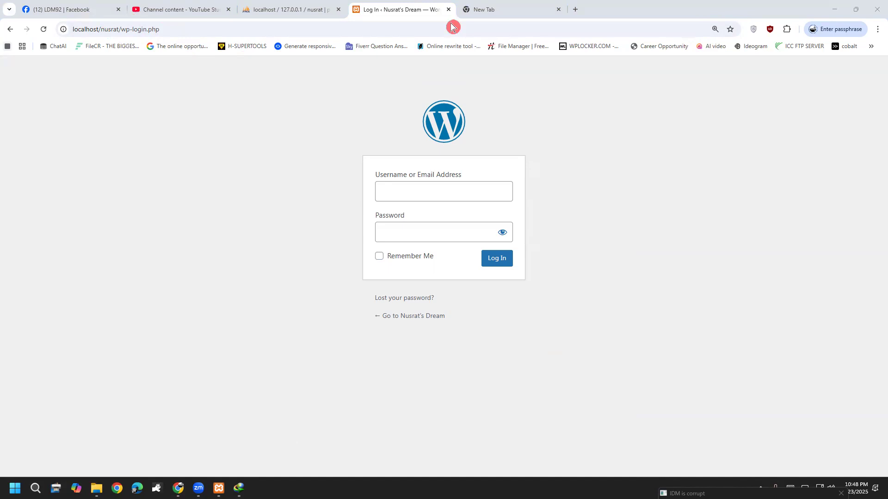
Open dynamicsbd.com in the new tab and load its \cpanel login page.
click(478, 9)
click(152, 30)
text(d)
click(165, 50)
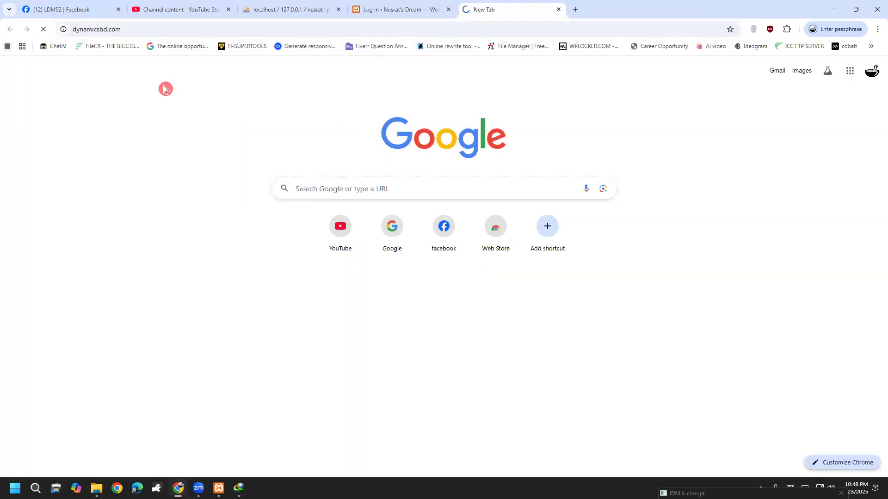
click(163, 26)
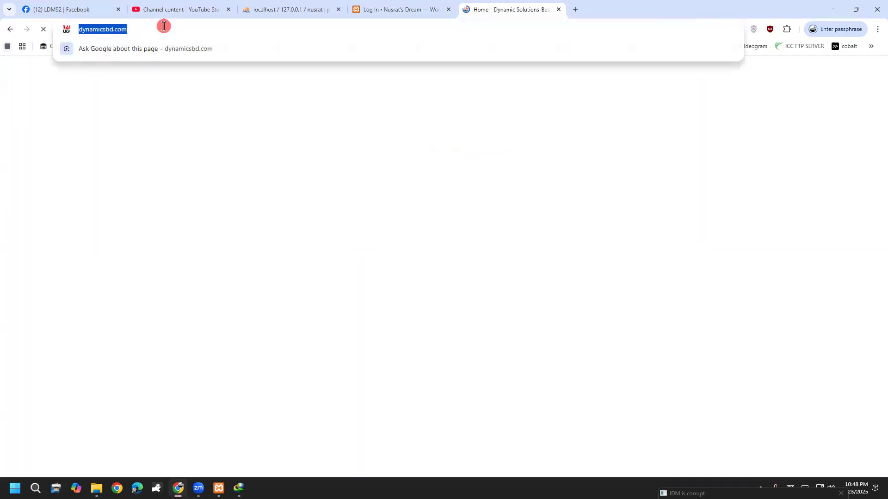
click(188, 27)
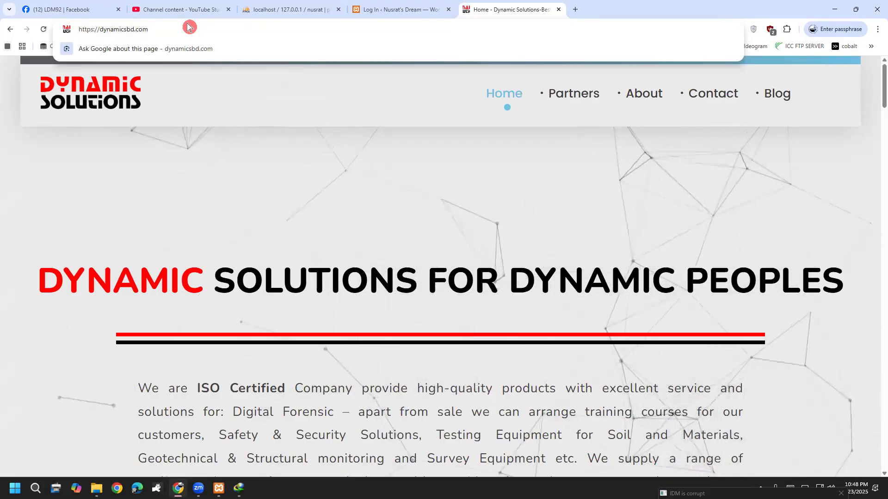
text(\)
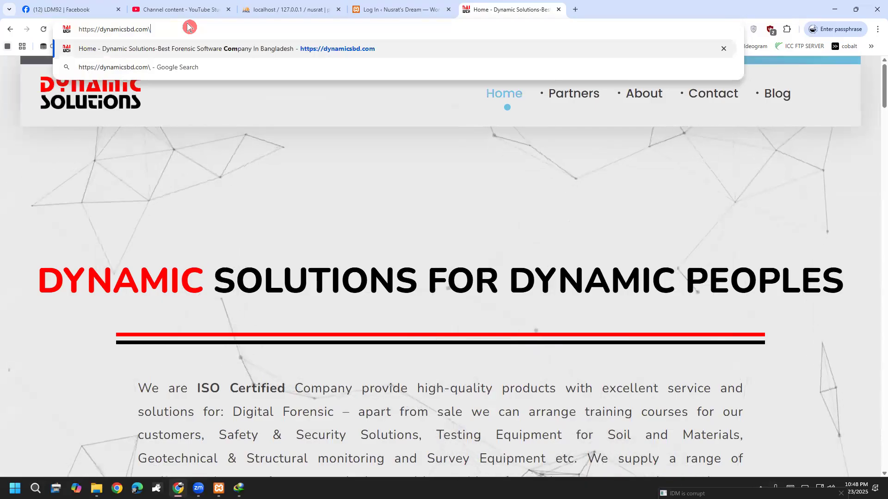
text(c)
text(panel)
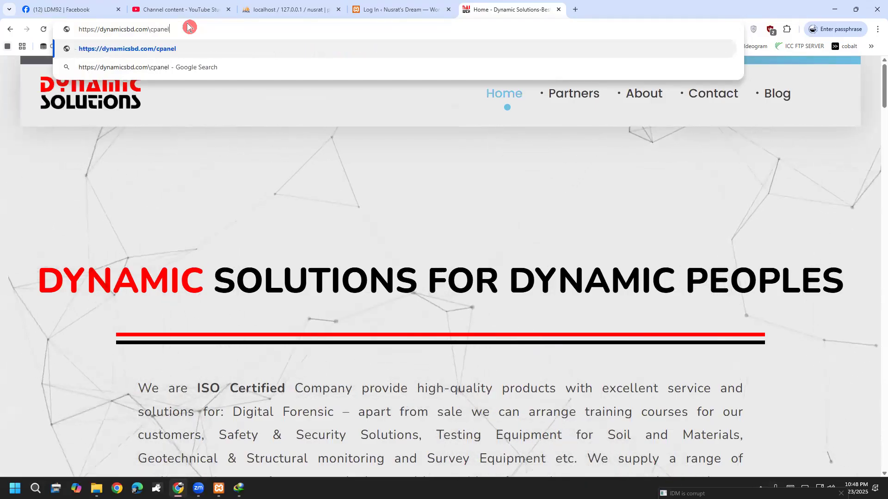
key(Return)
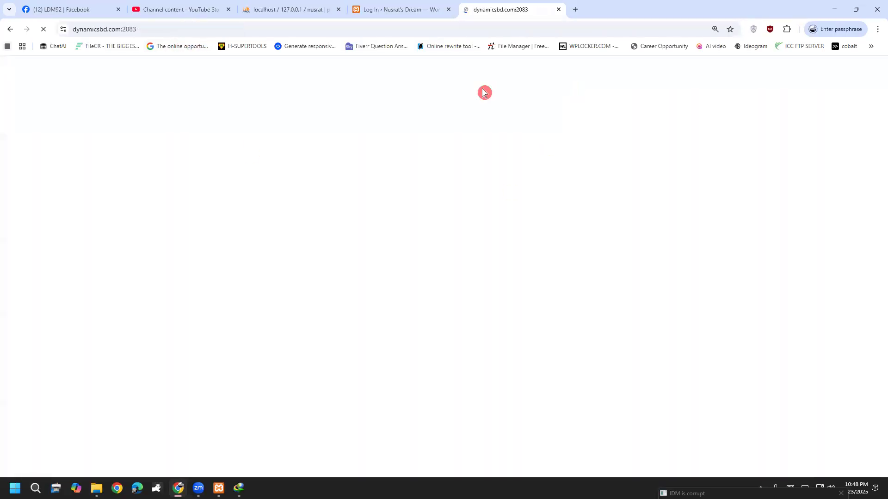
Point out parts of the cPanel Login page, then close that tab.
mouse_move(405, 242)
mouse_down()
mouse_move(418, 267)
mouse_move(474, 231)
mouse_up()
drag(412, 313, 513, 277)
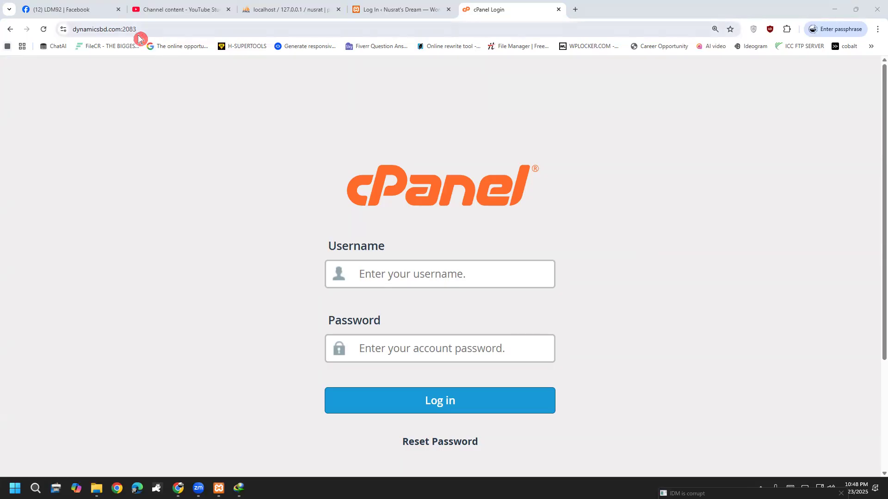
click(560, 12)
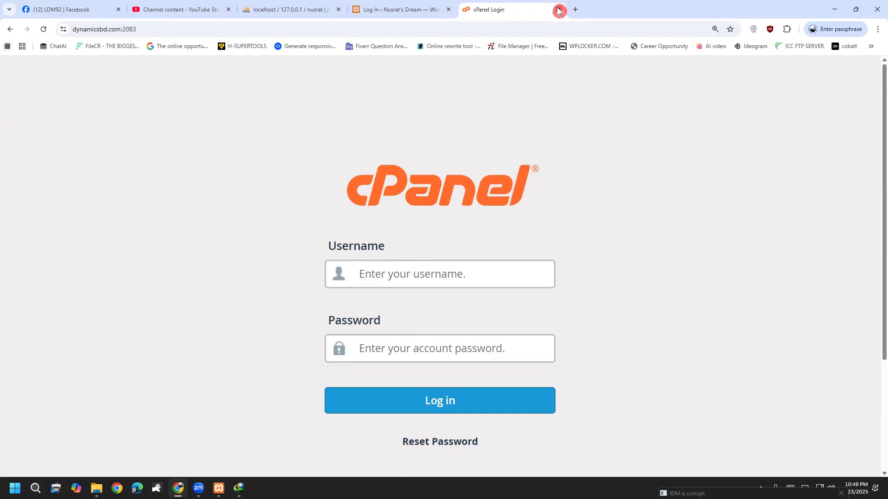
click(559, 10)
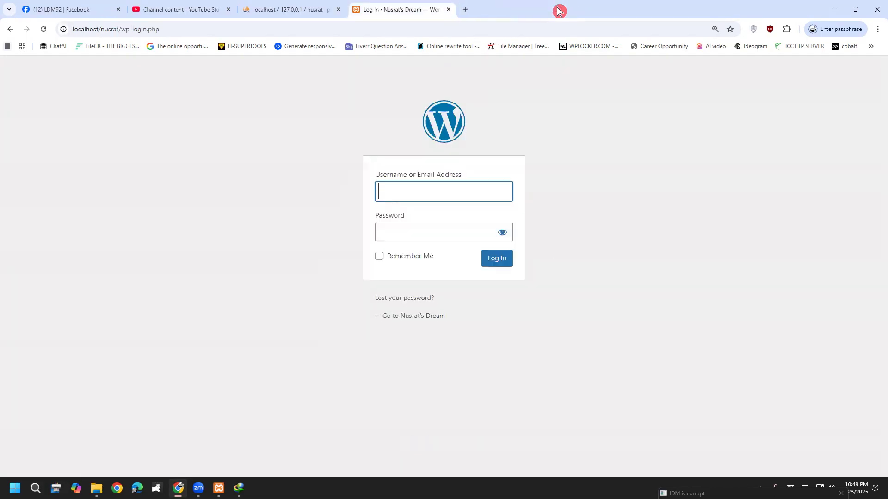
Log in as admin with Remember Me checked to reach the Dashboard.
click(382, 199)
text(admin)
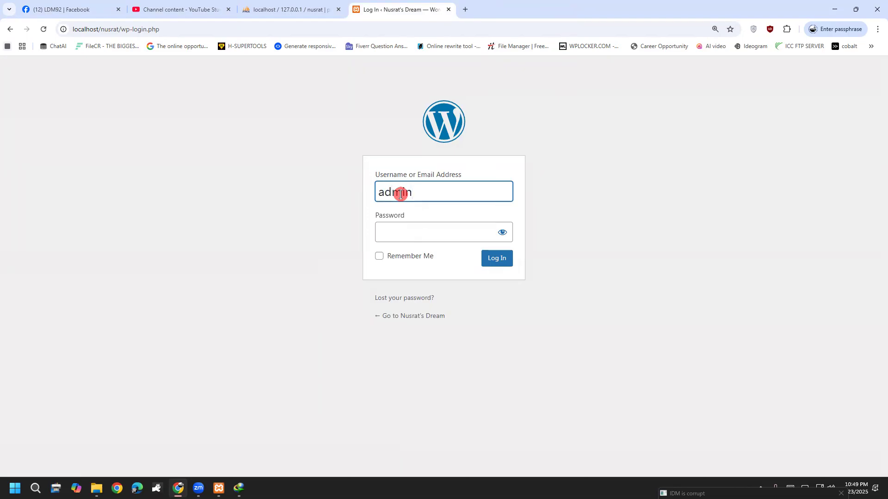
click(395, 229)
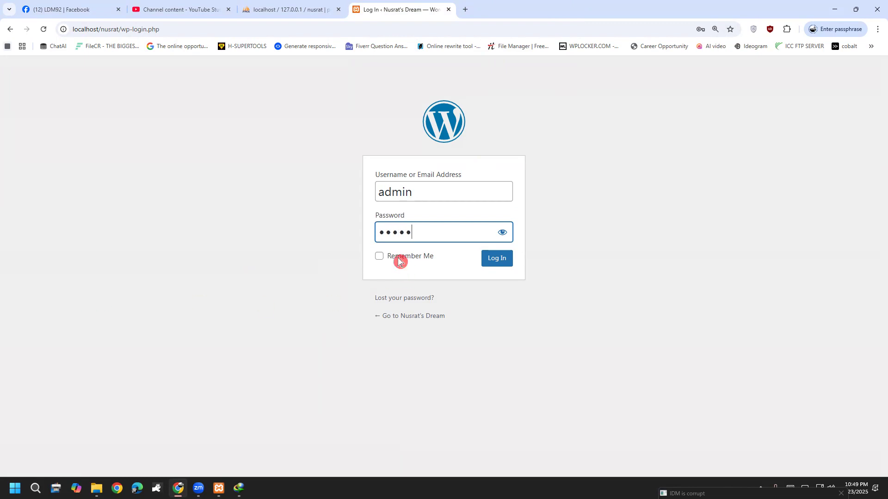
click(377, 256)
click(489, 259)
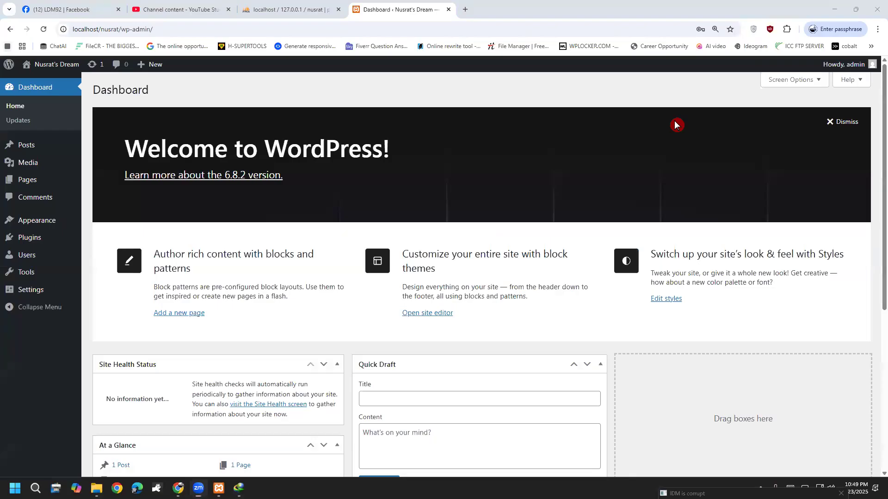
Visit the live site from the admin bar, then return to the Dashboard.
scroll(352, 431, down, 5)
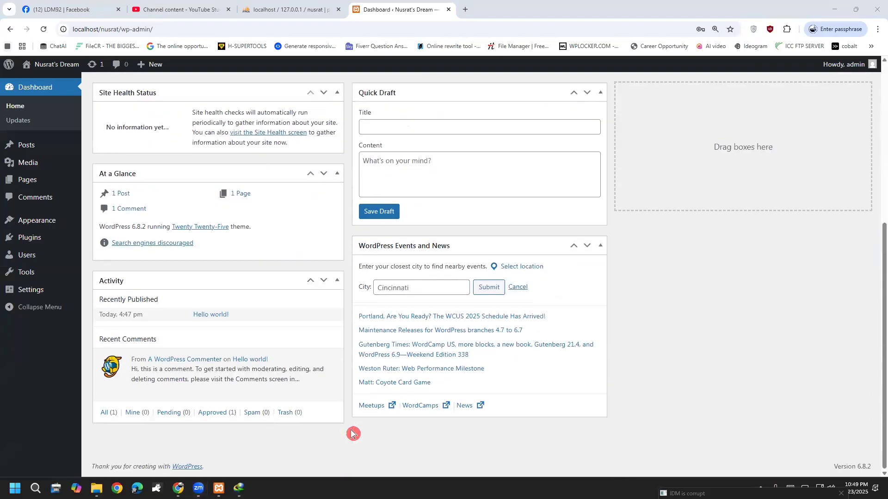
mouse_move(60, 65)
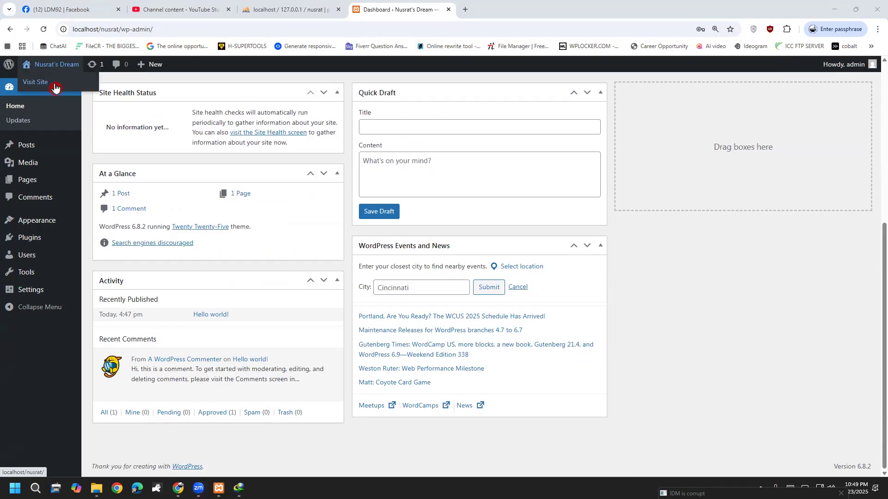
click(55, 88)
scroll(185, 370, down, 3)
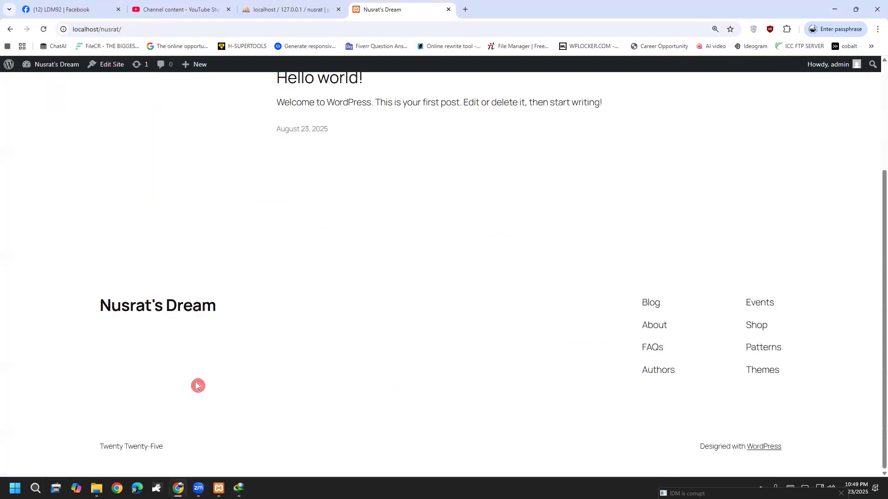
scroll(329, 468, up, 3)
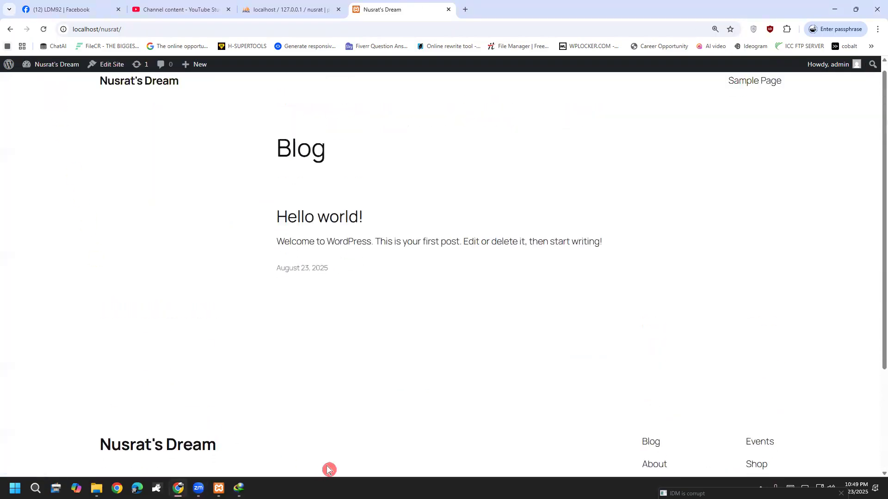
click(41, 73)
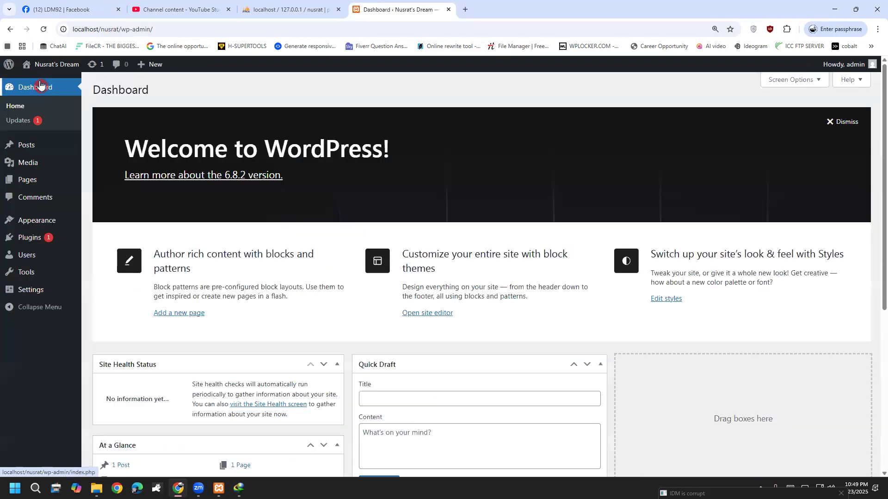
Visit the live site again to view the Blog listing with Hello world!
mouse_move(68, 71)
click(62, 85)
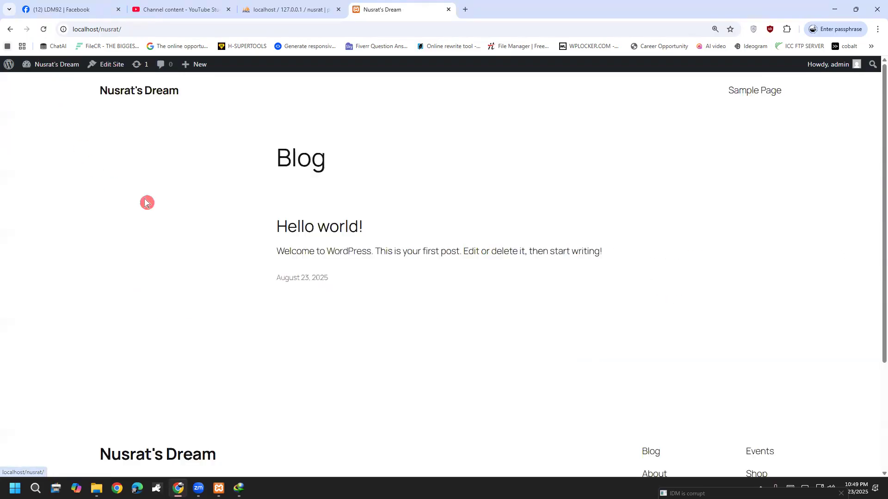
mouse_move(37, 65)
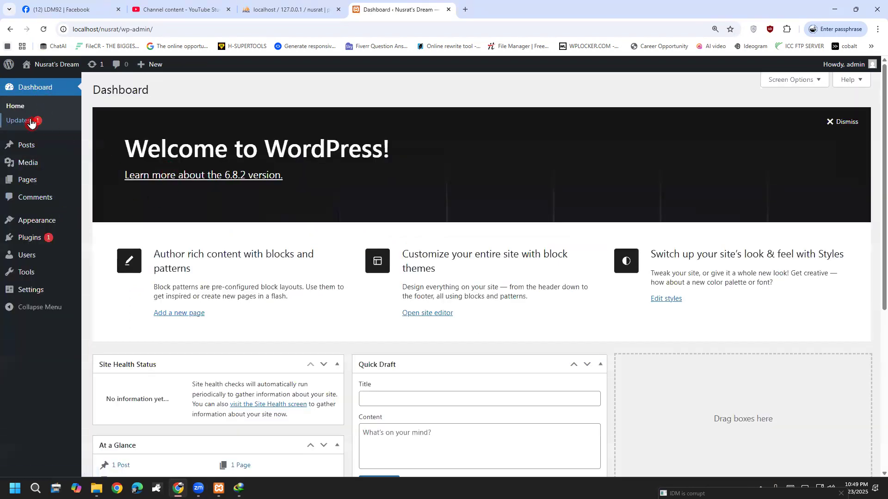
scroll(210, 370, down, 6)
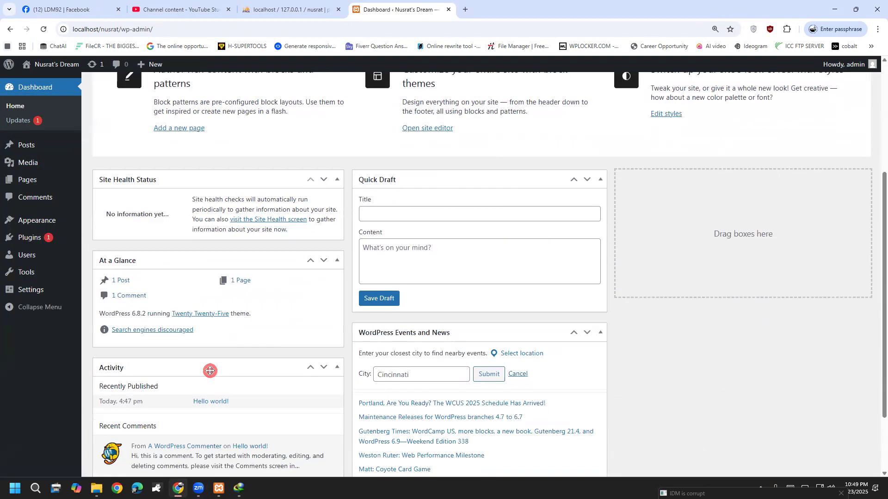
scroll(210, 371, up, 5)
click(43, 82)
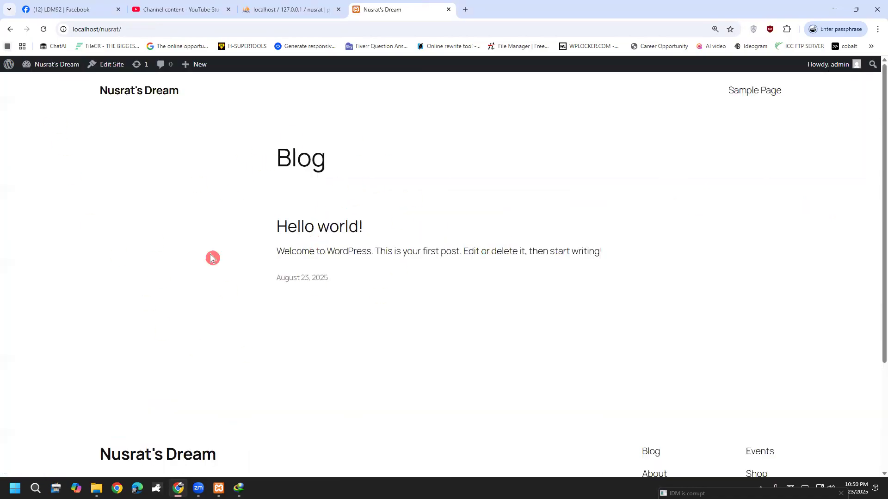
scroll(205, 368, down, 3)
scroll(205, 368, up, 4)
Search Google for 'digital marketing article' and open Mailchimp's 'What is Digital Marketing and How Does it Work?'.
click(469, 9)
text(google)
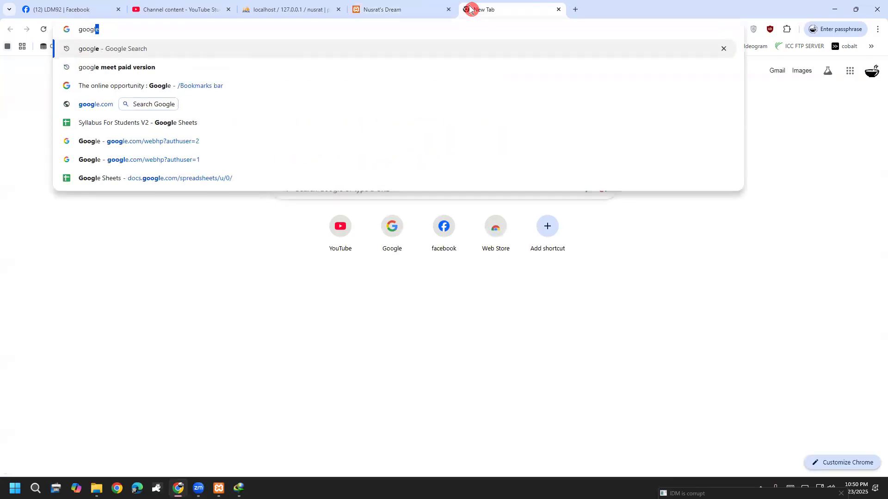
key(Return)
click(517, 85)
text(d)
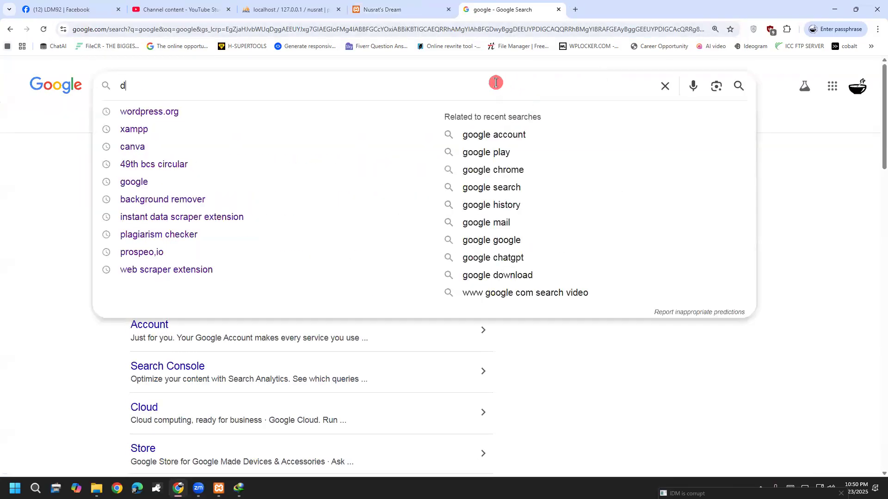
text(igital mar)
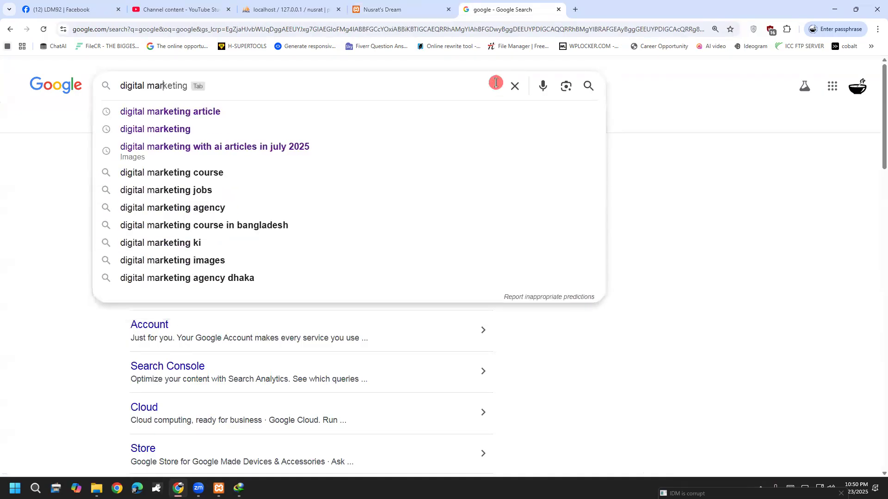
key(Down)
key(Return)
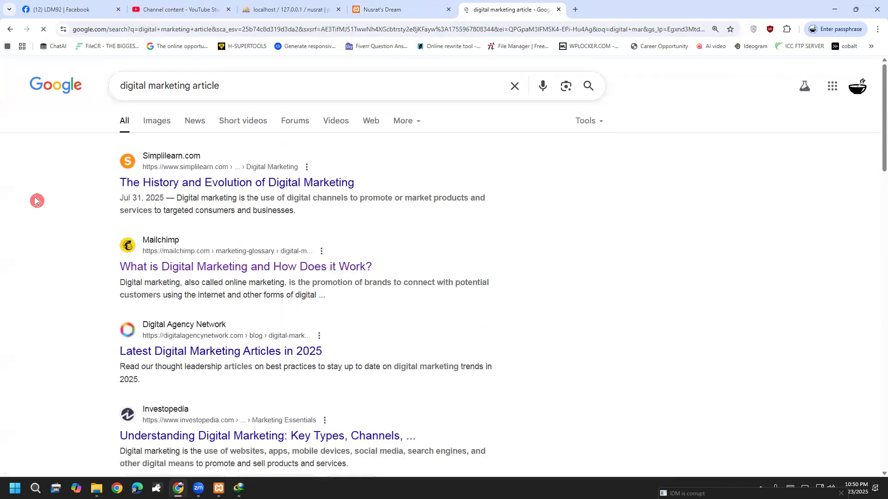
scroll(164, 220, down, 1)
click(164, 219)
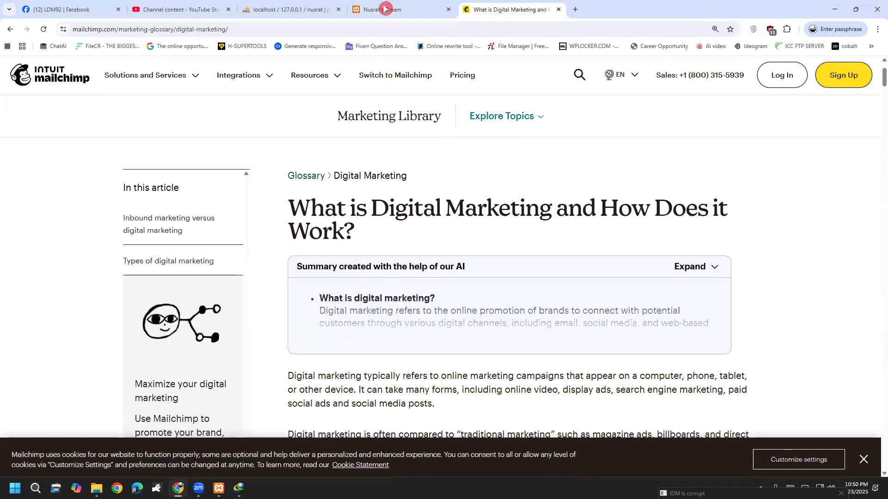
Close the phpMyAdmin tab and return to the WordPress Dashboard tab.
click(274, 8)
click(372, 9)
click(272, 8)
key(ctrl+Tab)
click(337, 9)
mouse_move(56, 65)
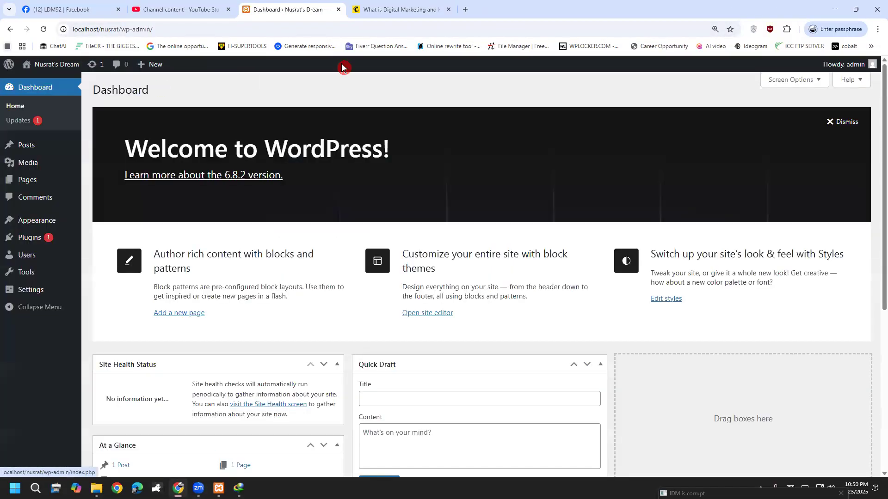
Browse the Dashboard home, Updates and Posts admin screens.
click(15, 107)
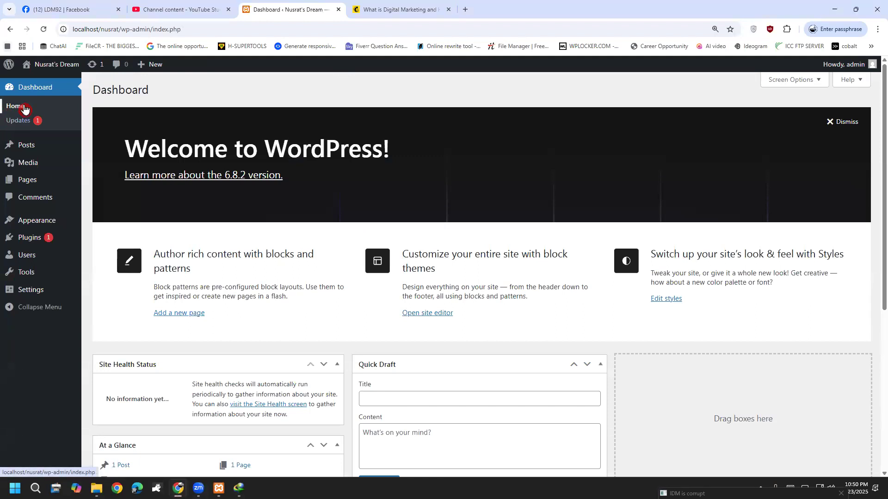
click(18, 128)
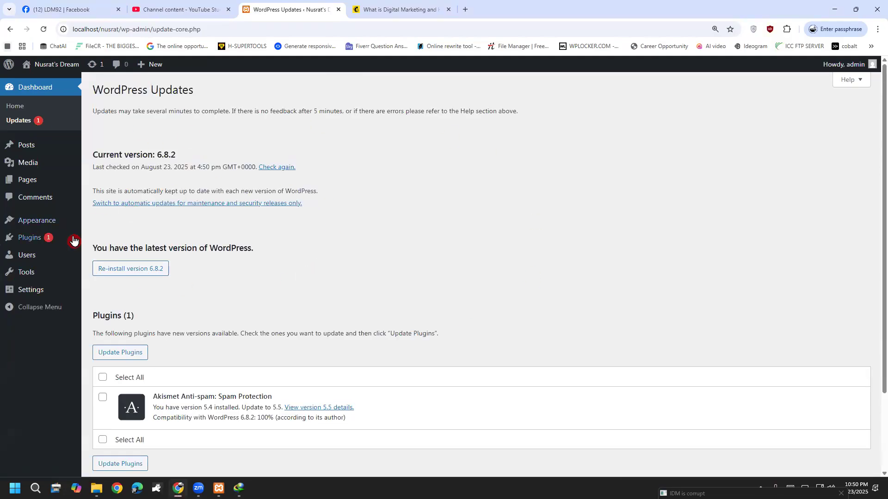
click(37, 149)
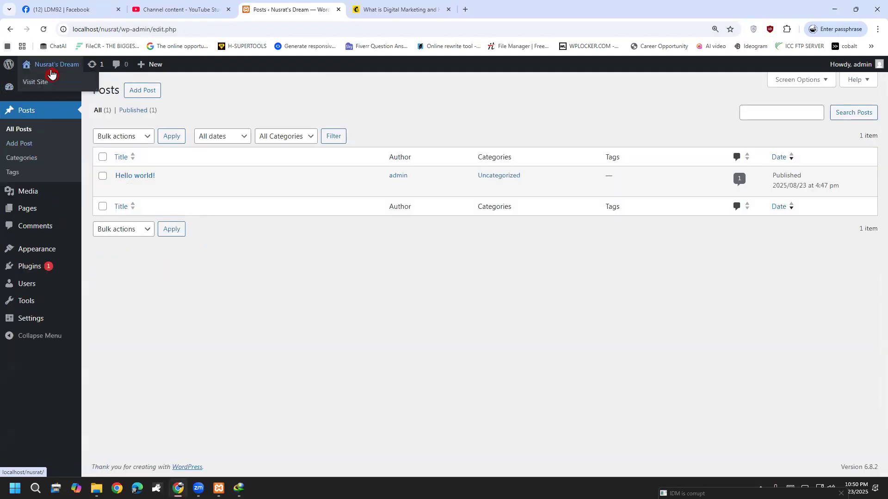
Open Visit Site in a new tab, look it over, and return to Posts.
right_click(42, 82)
click(67, 90)
click(365, 8)
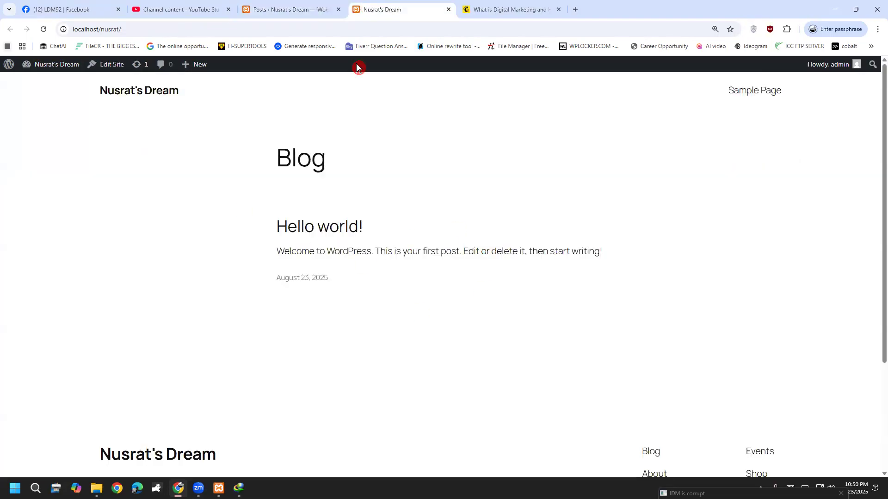
key(ctrl+shift+Tab)
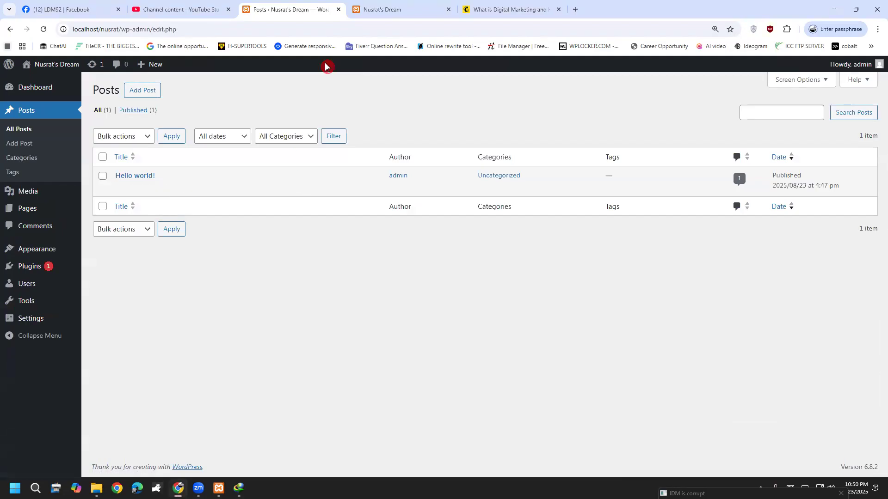
key(ctrl+Tab)
scroll(193, 353, down, 3)
scroll(192, 353, up, 2)
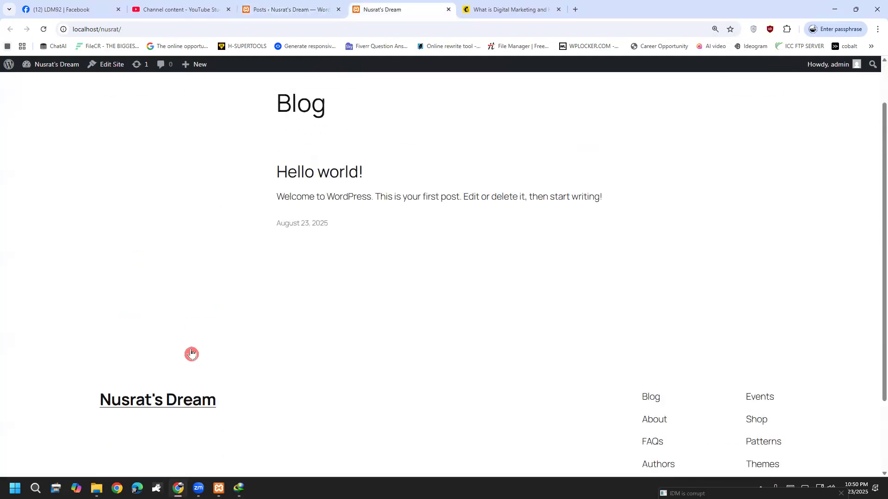
click(287, 8)
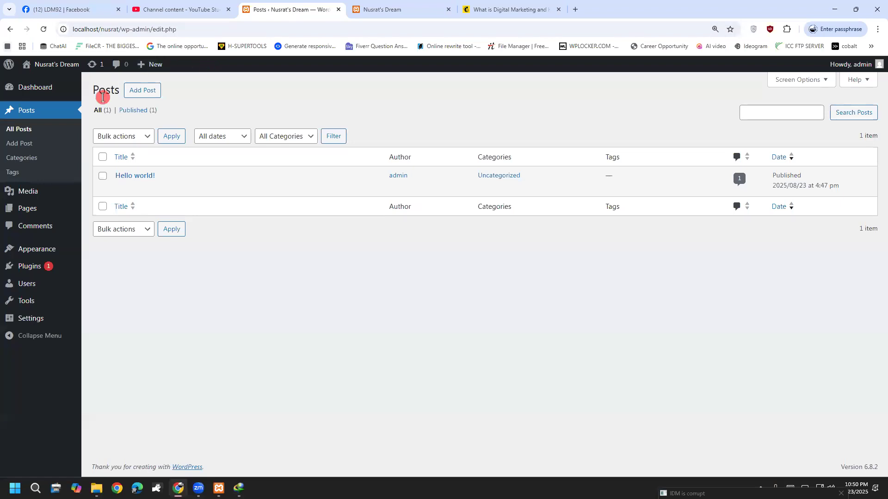
Open the Pages list, view Sample Page on the live site, then return to Pages.
mouse_move(35, 197)
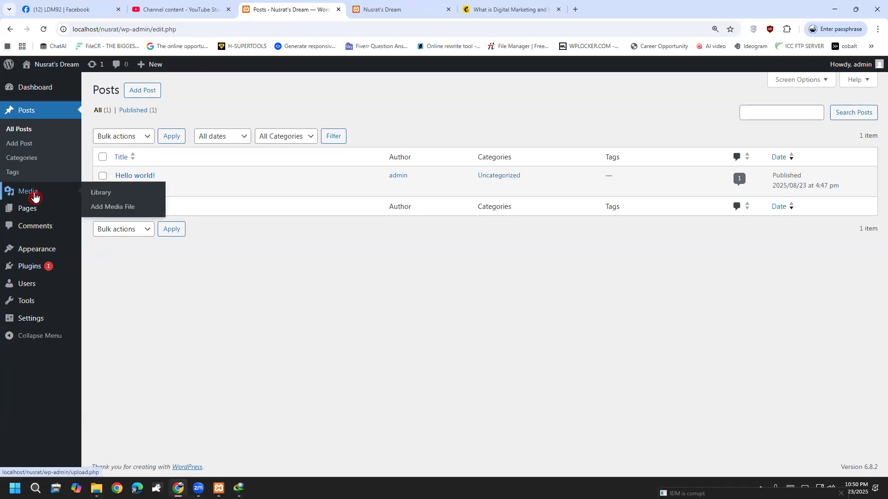
click(34, 217)
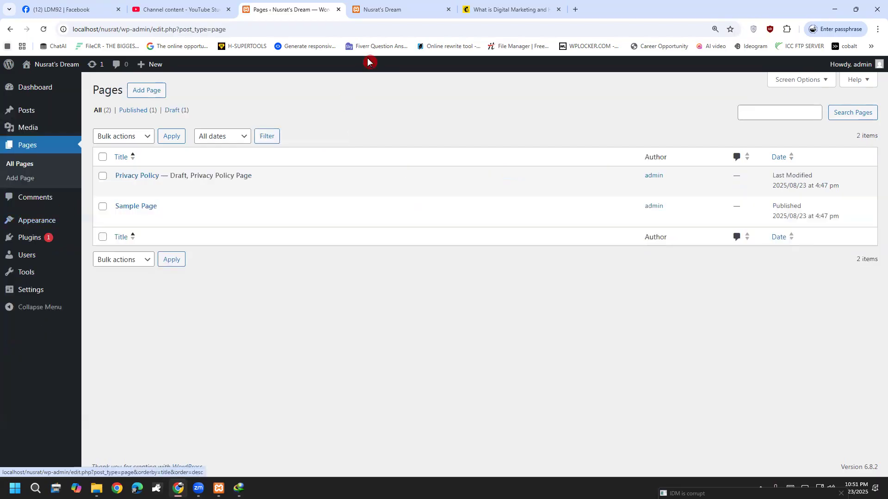
click(410, 6)
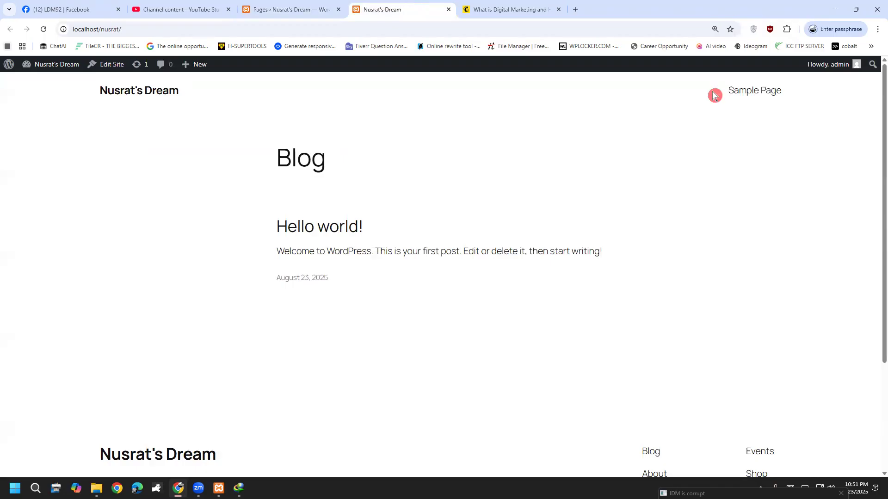
click(739, 99)
scroll(324, 250, down, 4)
scroll(278, 307, up, 5)
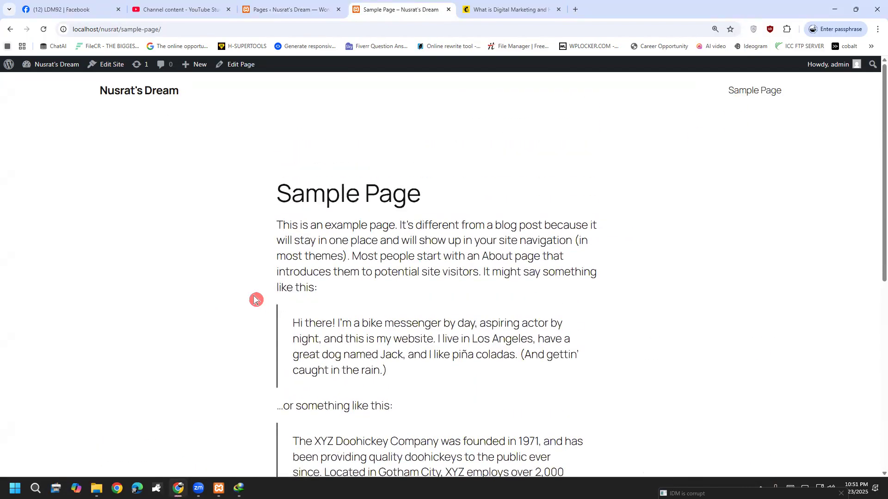
click(159, 93)
click(289, 9)
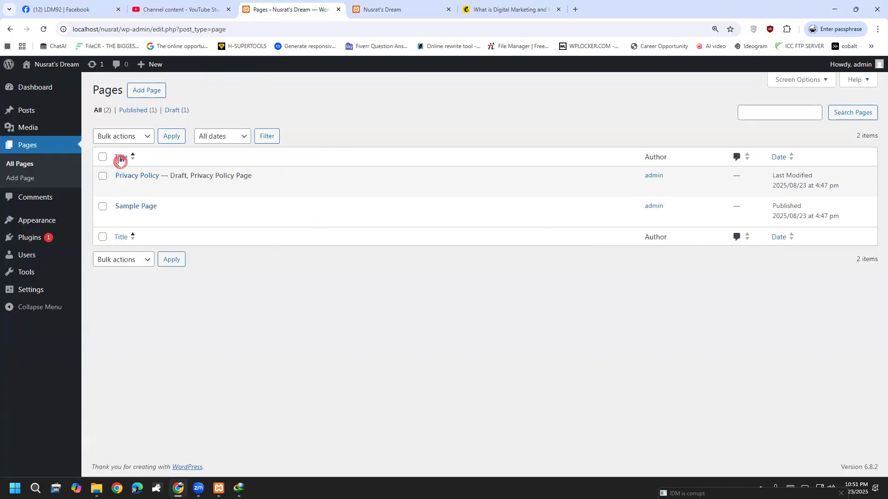
Review Comments and Plugins, then open Users showing the single admin Administrator account.
click(46, 201)
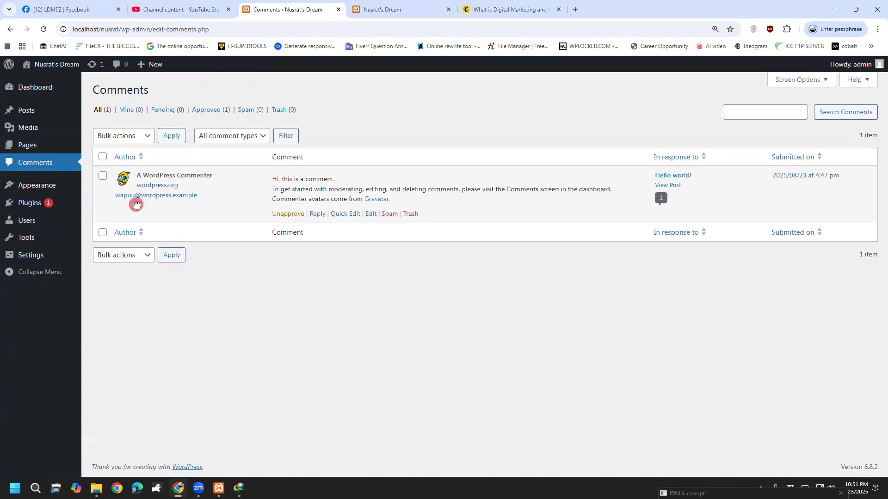
mouse_move(25, 211)
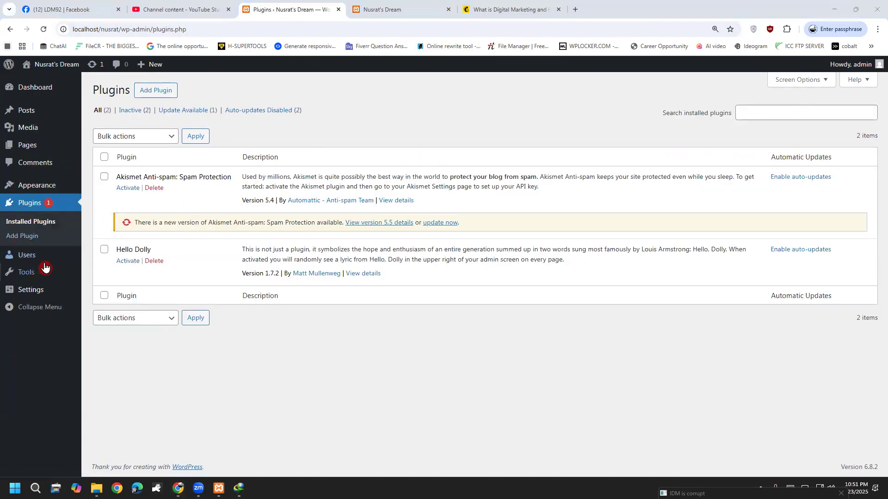
click(30, 256)
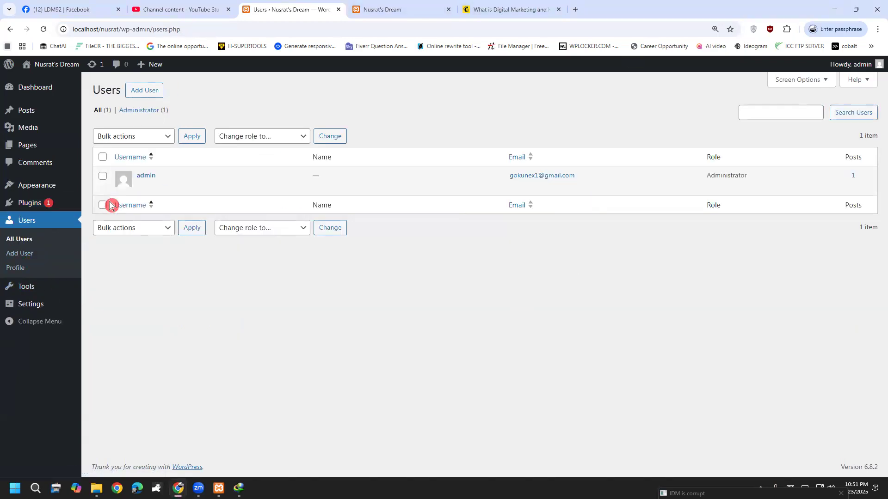
mouse_move(57, 67)
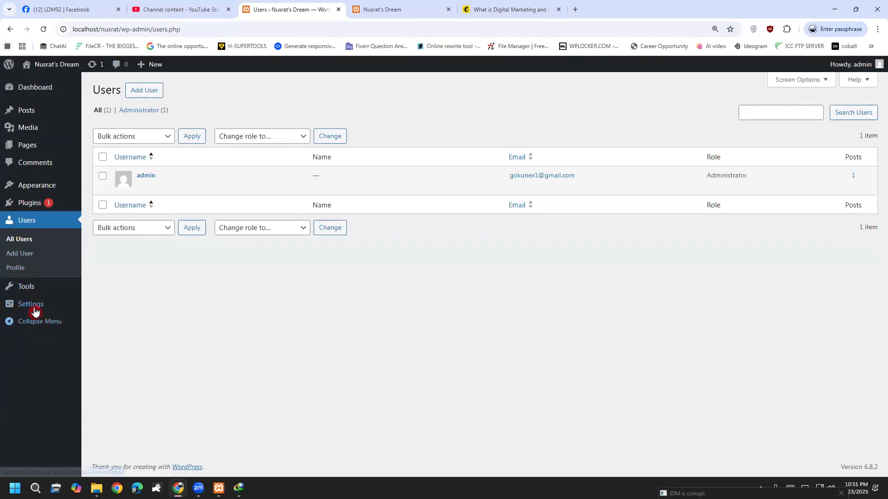
mouse_move(29, 287)
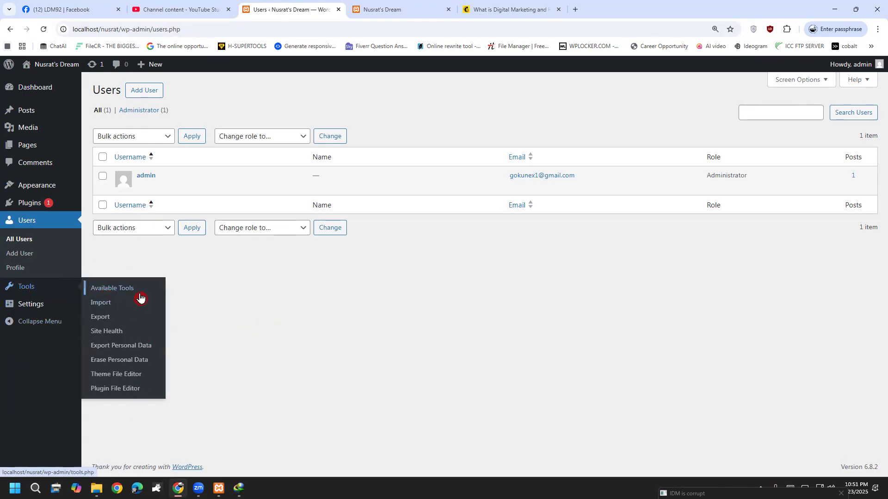
mouse_move(13, 303)
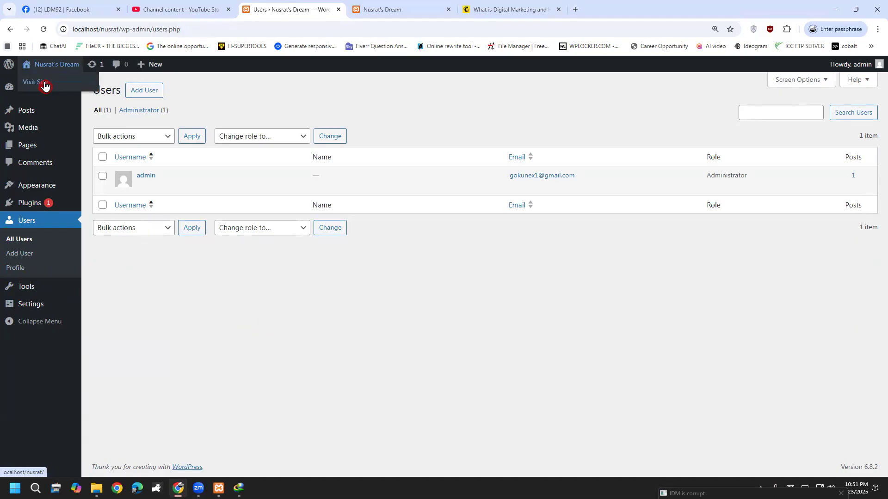
click(352, 8)
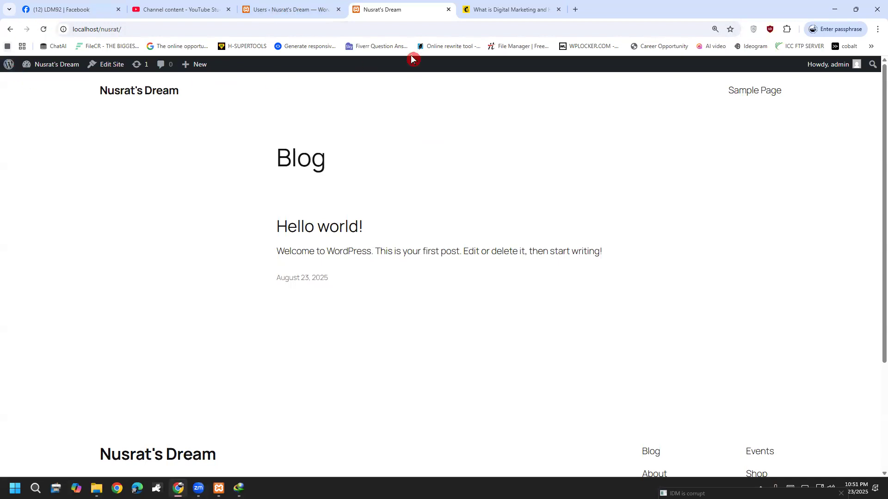
click(483, 8)
drag(363, 234, 289, 208)
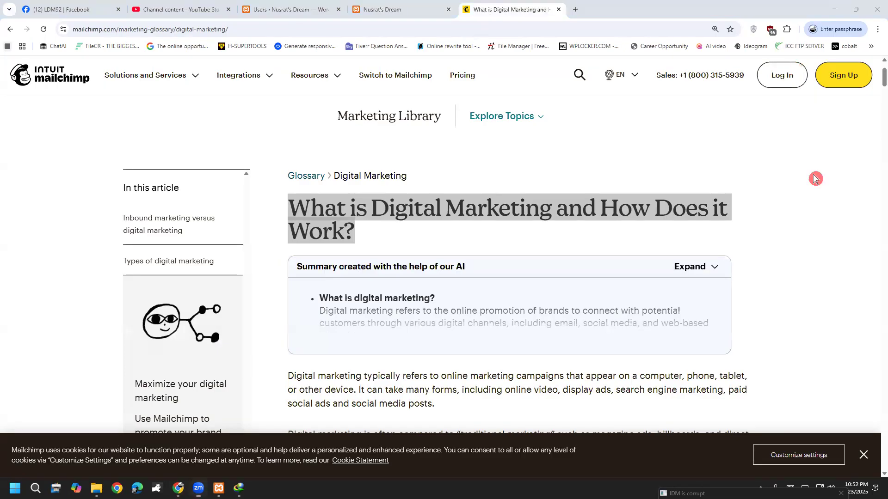
click(398, 6)
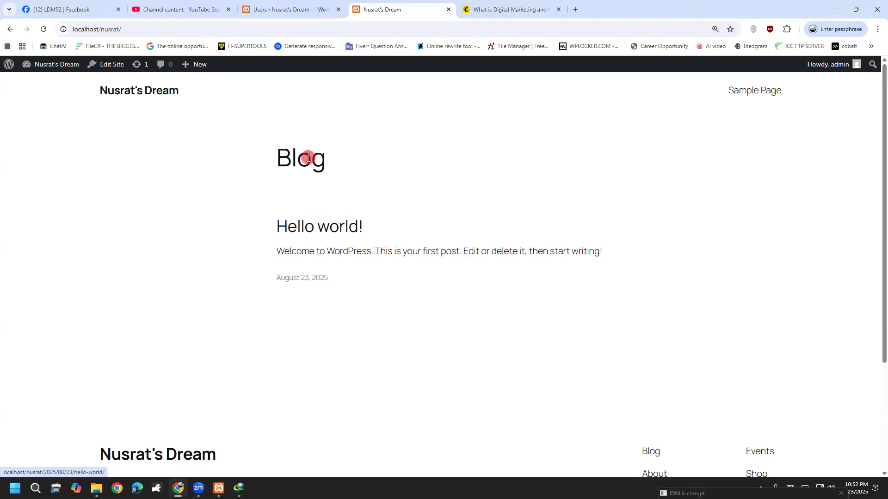
click(296, 8)
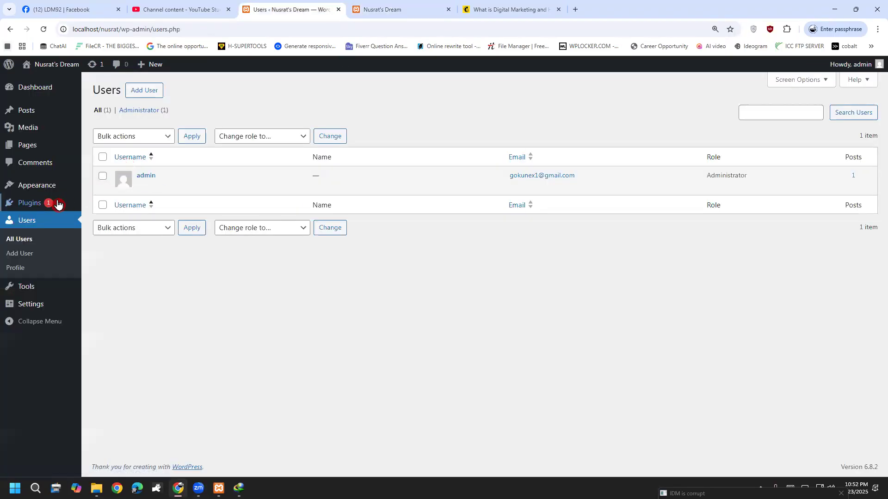
click(37, 115)
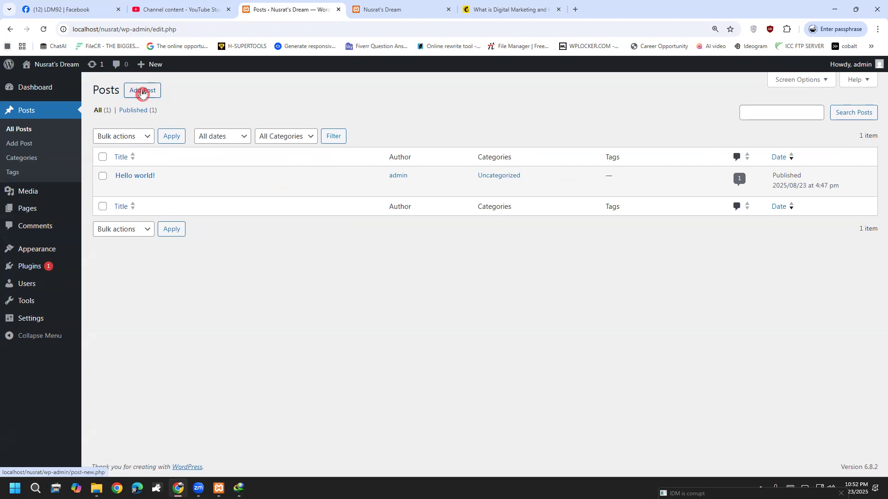
click(142, 93)
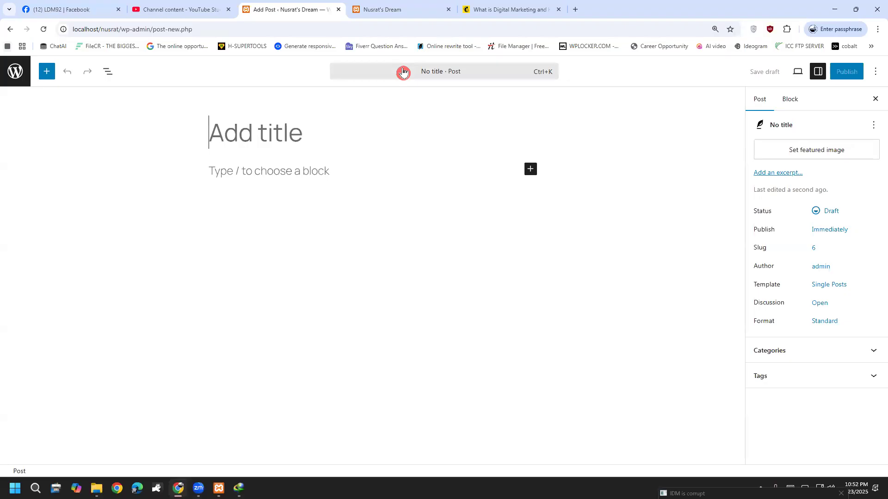
mouse_move(517, 162)
mouse_down()
mouse_move(577, 175)
mouse_move(494, 182)
mouse_up()
drag(507, 212, 497, 263)
drag(405, 313, 395, 335)
drag(441, 276, 448, 343)
drag(442, 319, 455, 305)
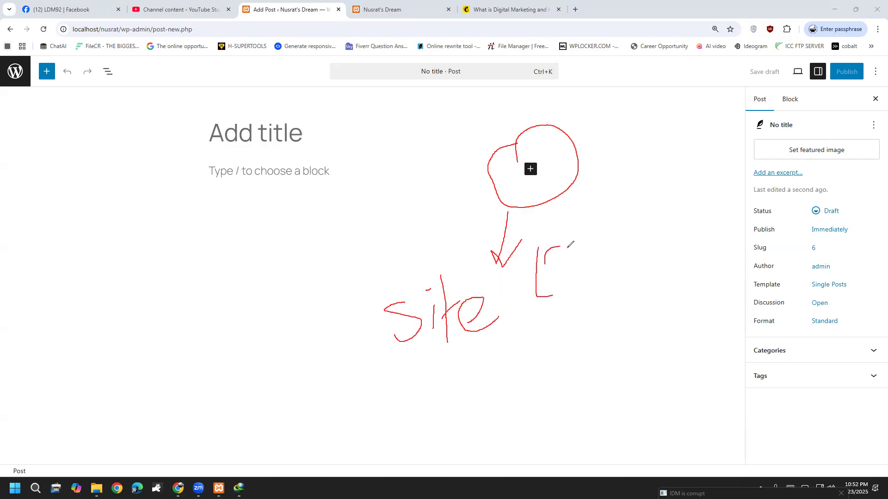
drag(620, 202, 638, 254)
drag(602, 225, 614, 273)
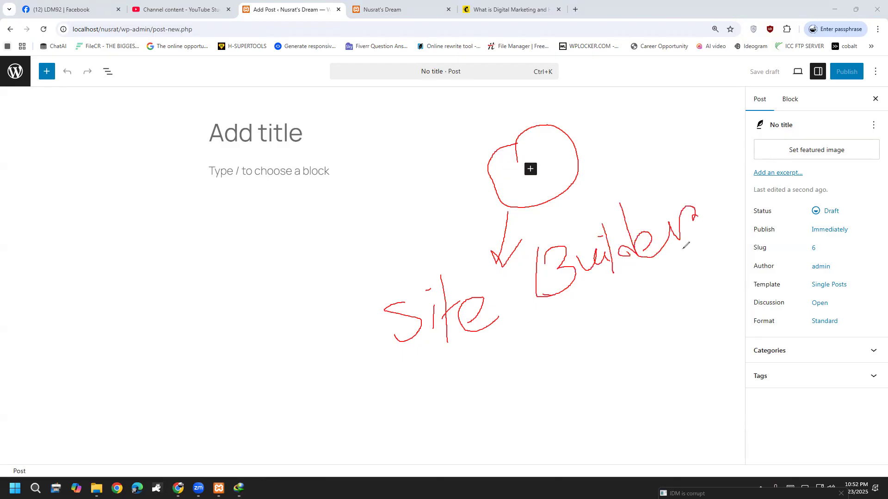
drag(426, 384, 729, 240)
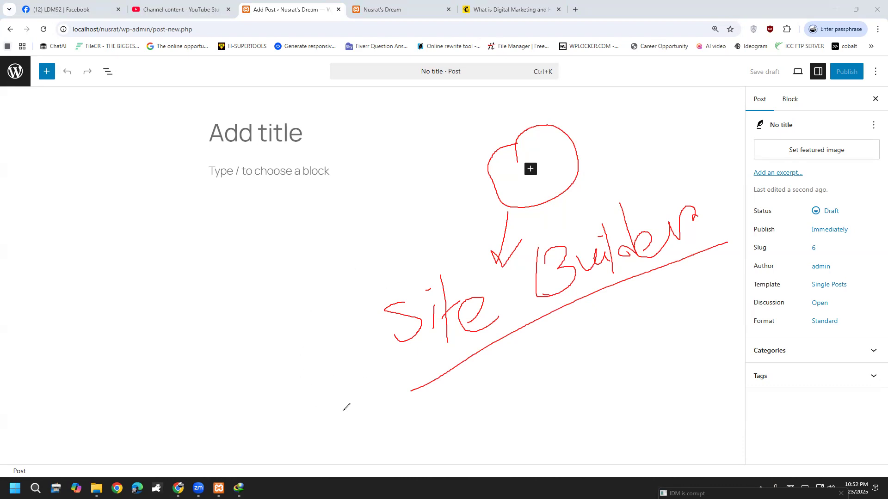
drag(482, 426, 512, 370)
mouse_move(527, 407)
mouse_down()
mouse_move(529, 430)
mouse_move(553, 423)
mouse_up()
mouse_move(564, 352)
mouse_down()
mouse_move(561, 427)
mouse_move(571, 423)
mouse_up()
drag(602, 372, 574, 433)
mouse_move(645, 334)
mouse_down()
mouse_move(648, 389)
mouse_move(681, 322)
mouse_move(705, 343)
mouse_up()
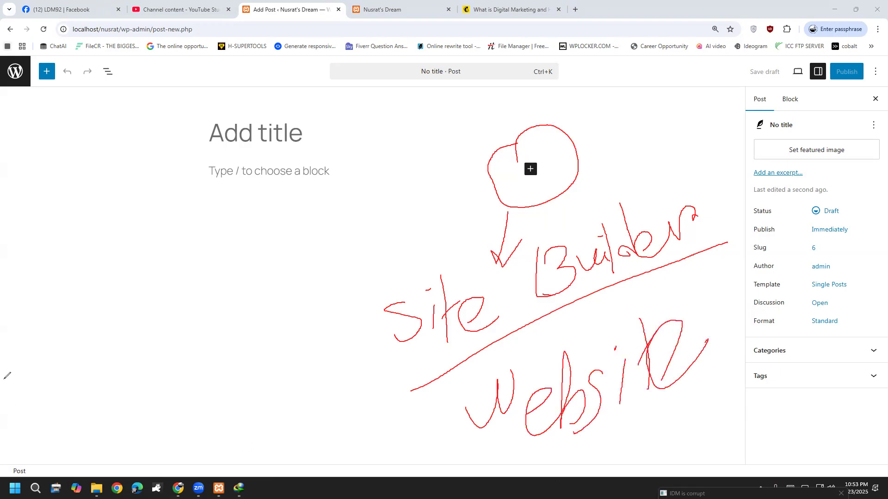
click(53, 301)
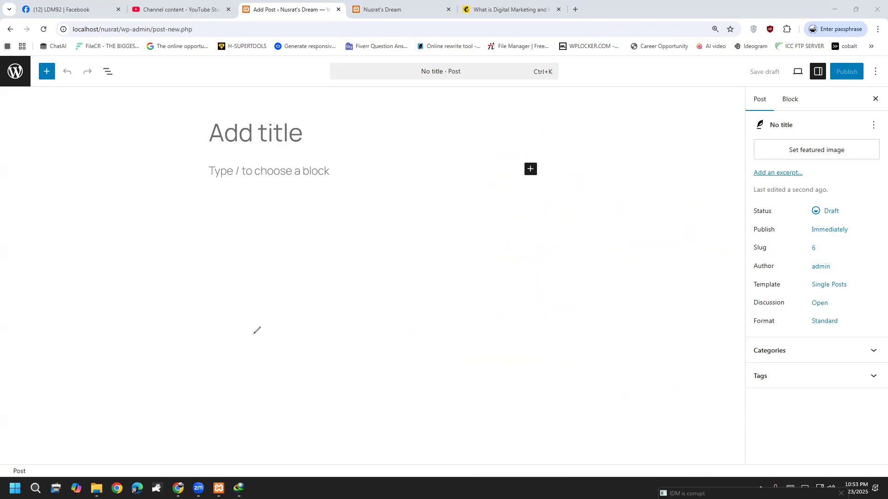
mouse_move(552, 132)
mouse_down()
mouse_move(495, 140)
mouse_move(526, 207)
mouse_move(569, 148)
mouse_up()
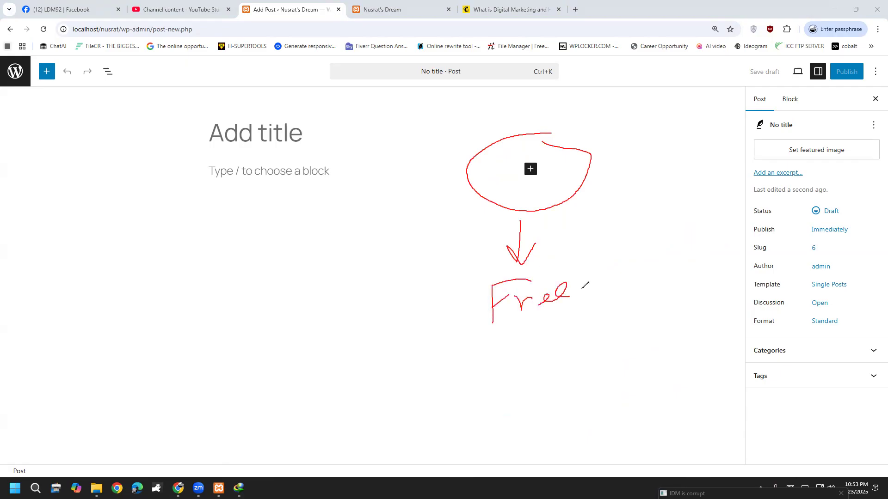
drag(471, 167, 331, 308)
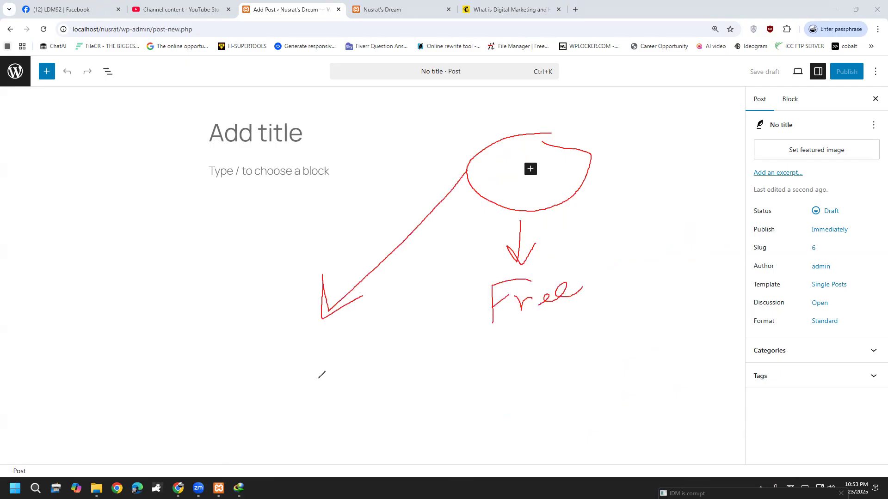
drag(169, 330, 164, 381)
drag(185, 329, 206, 368)
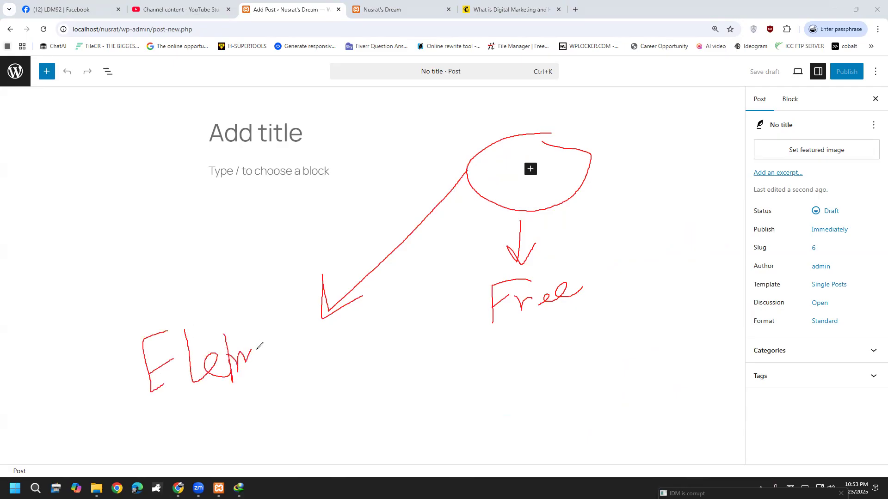
drag(281, 343, 294, 314)
drag(346, 345, 364, 332)
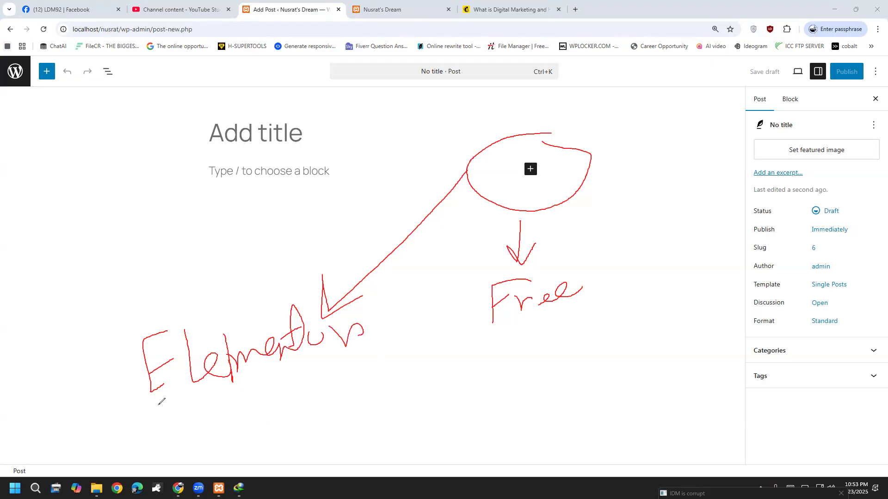
drag(175, 439, 187, 408)
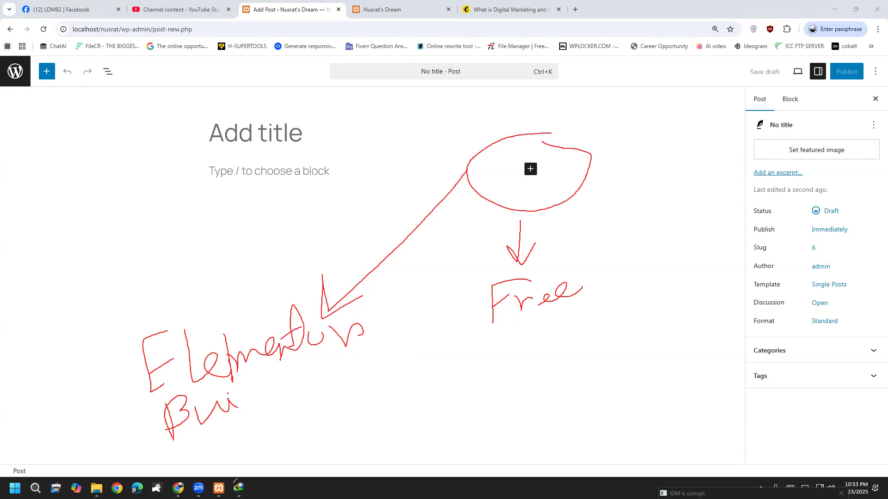
mouse_move(169, 268)
mouse_down()
mouse_move(422, 329)
mouse_move(38, 305)
mouse_up()
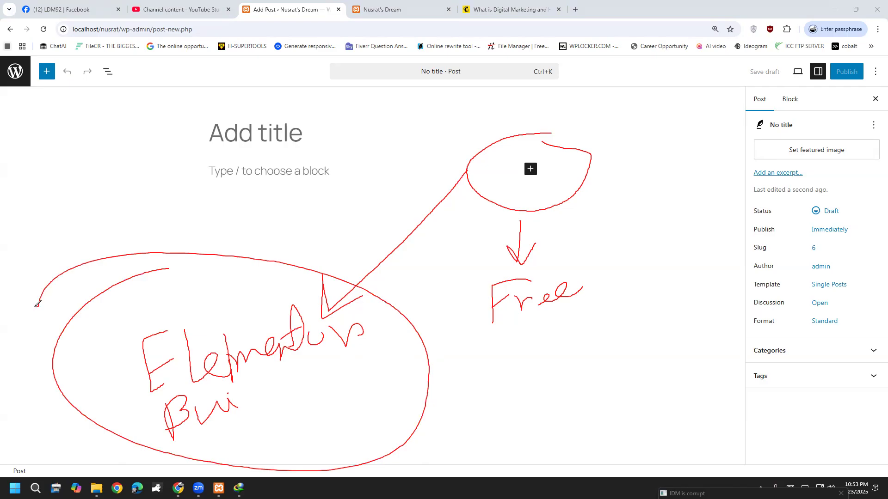
right_click(59, 301)
click(60, 301)
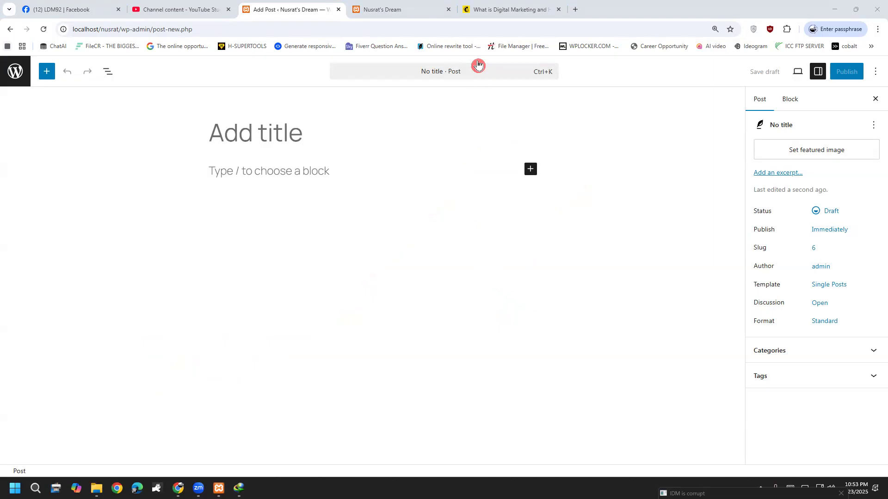
Copy the Mailchimp article title and paste it as the post title 'What is Digital Marketing and How Does it Work?'.
click(521, 7)
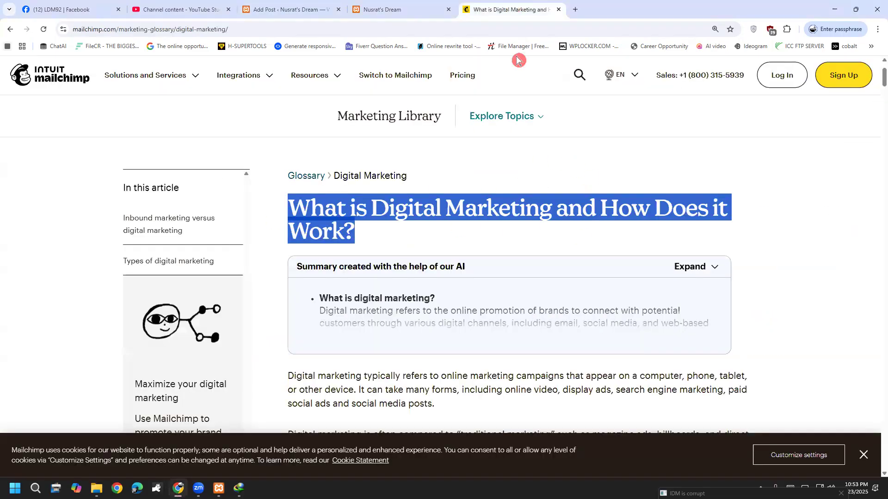
right_click(303, 210)
click(319, 223)
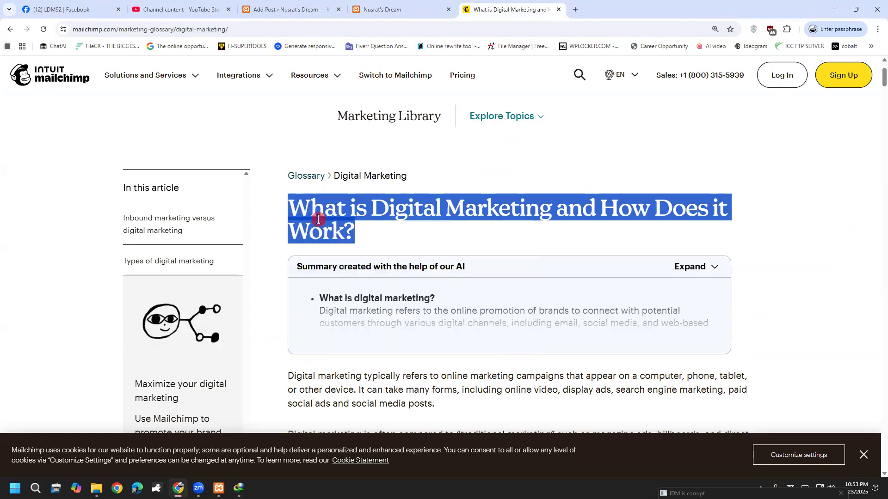
click(270, 9)
click(234, 134)
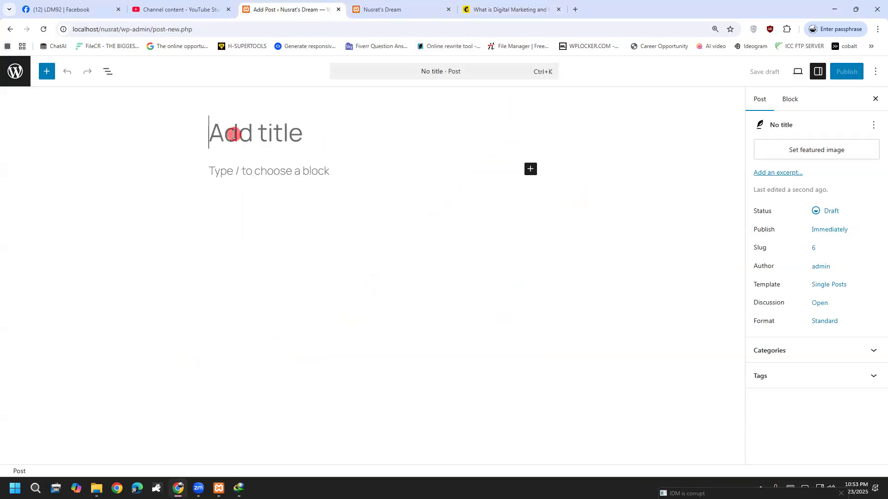
right_click(234, 134)
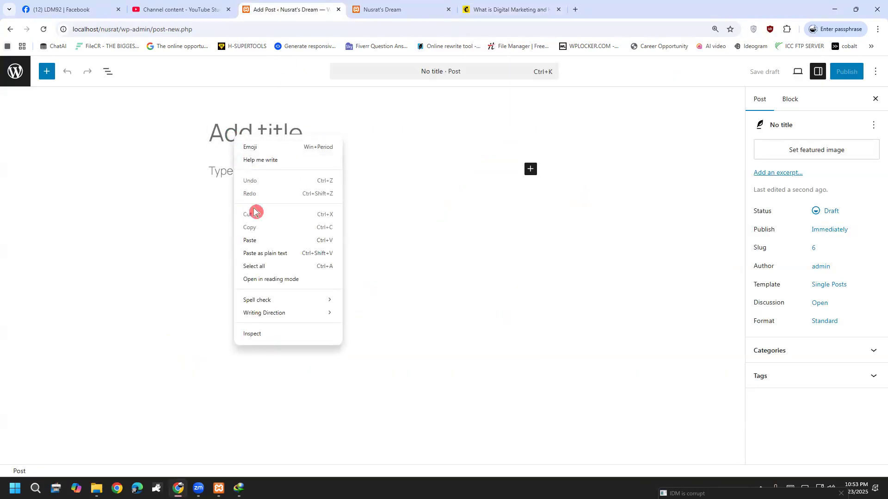
click(260, 240)
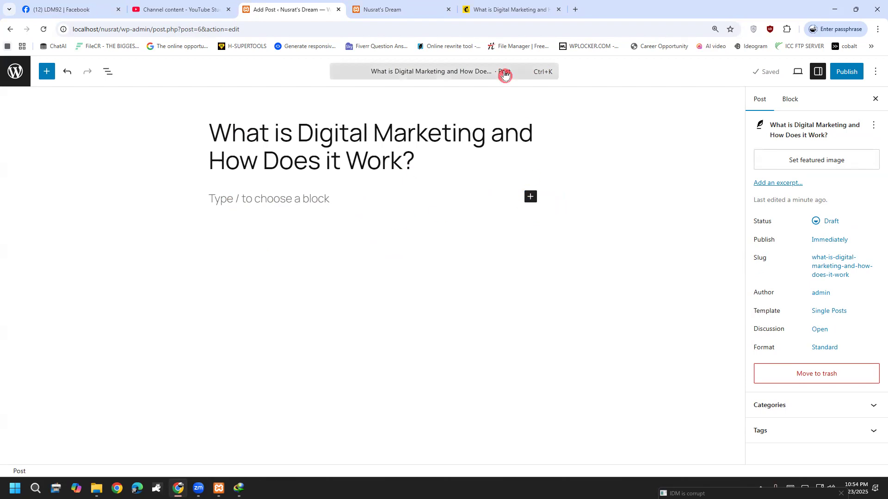
Copy the article's opening paragraphs from the Mailchimp page and return to the post editor.
click(476, 9)
scroll(344, 328, down, 3)
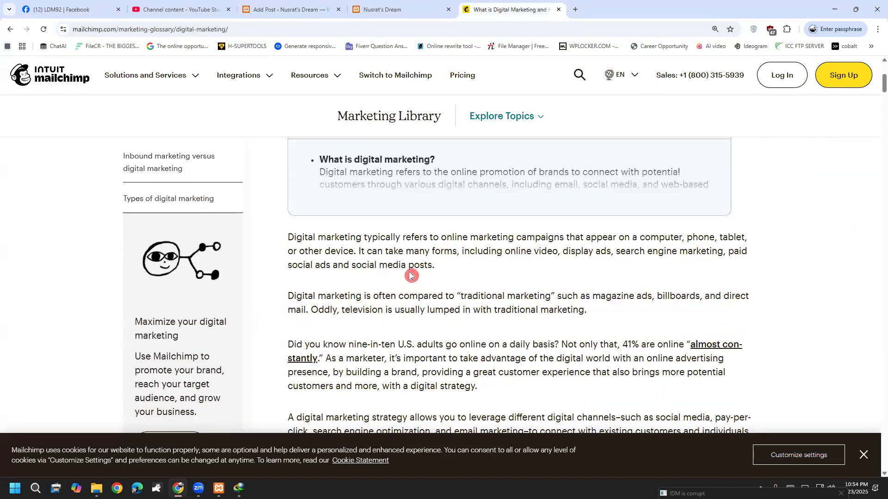
drag(288, 237, 296, 238)
drag(354, 278, 493, 326)
scroll(415, 347, down, 3)
scroll(481, 314, down, 3)
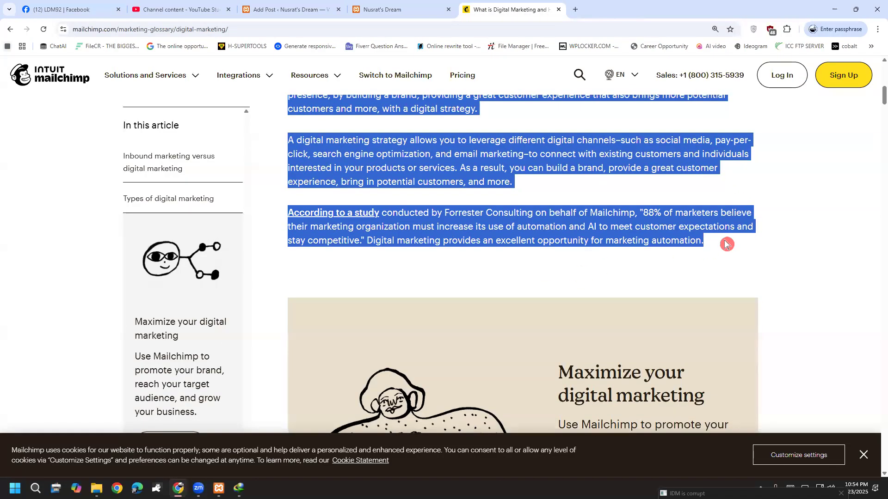
right_click(671, 233)
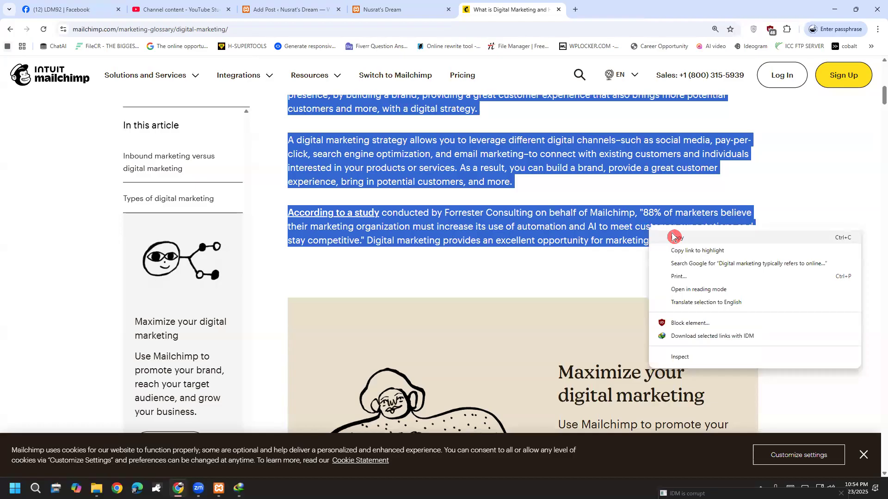
click(675, 237)
click(384, 10)
click(232, 9)
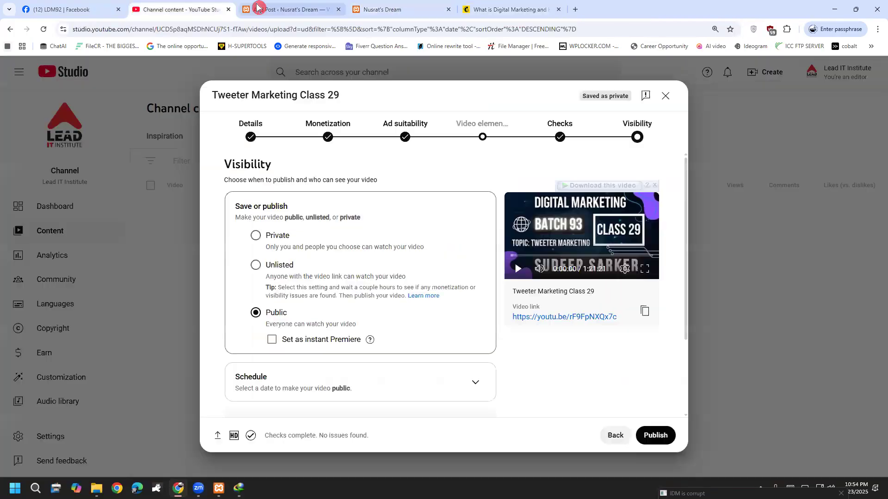
click(261, 9)
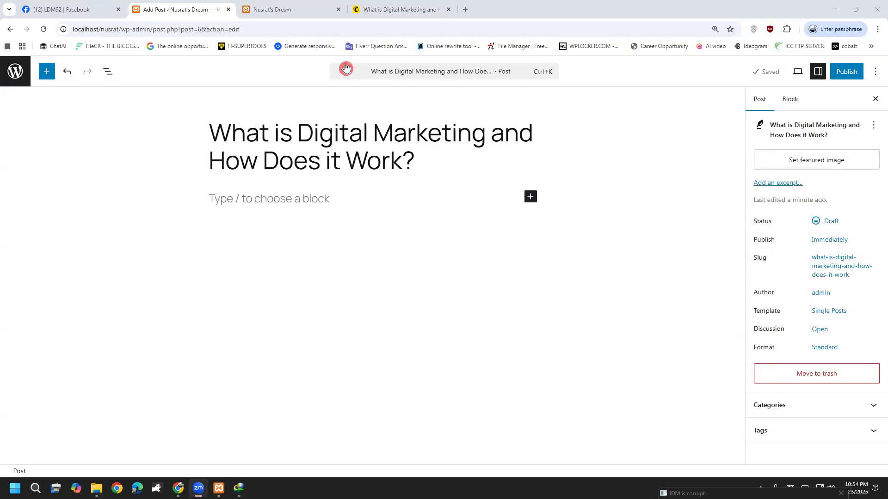
drag(389, 9, 291, 9)
Insert an empty Paragraph block below the title from the Browse all block library.
click(184, 7)
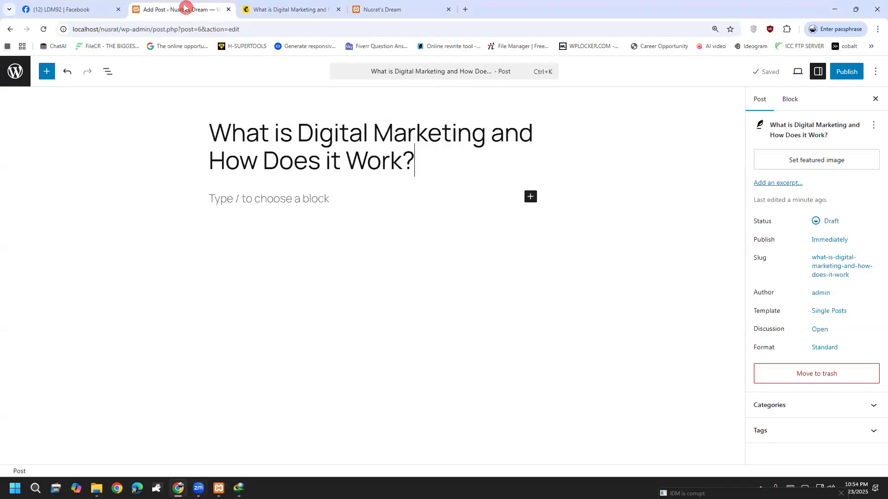
click(532, 199)
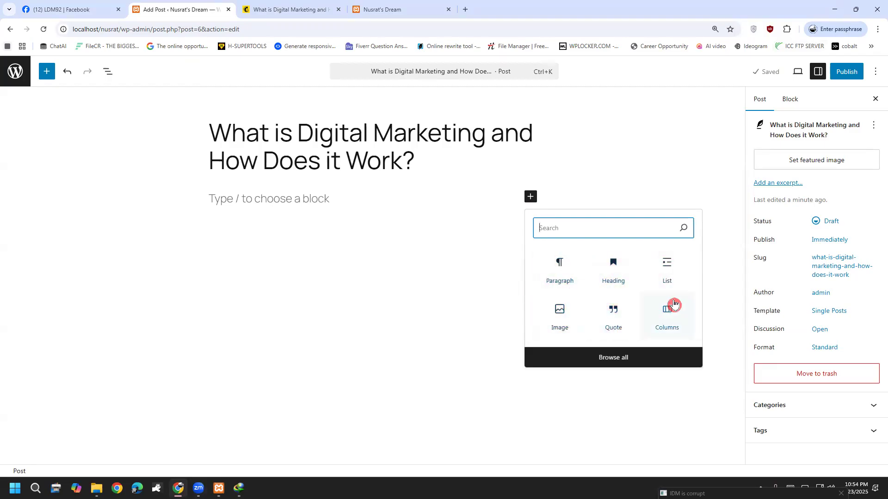
click(657, 356)
mouse_move(178, 157)
mouse_down()
mouse_move(172, 239)
mouse_move(171, 150)
mouse_up()
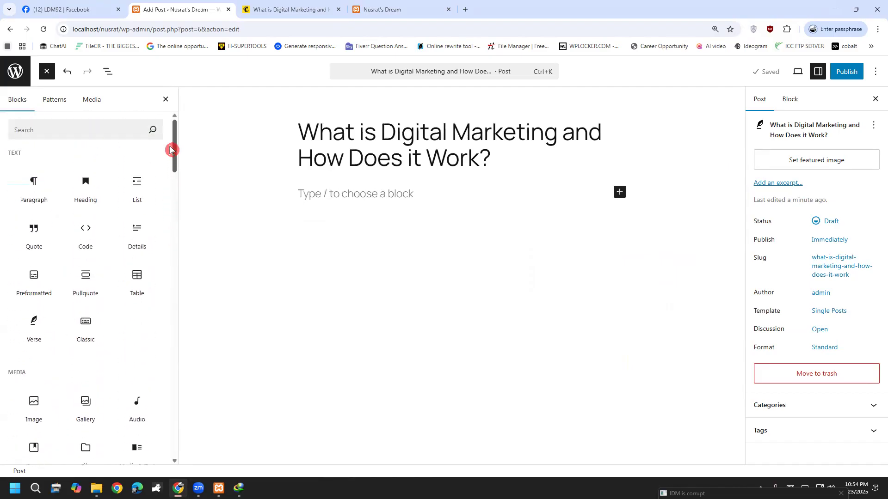
mouse_move(27, 203)
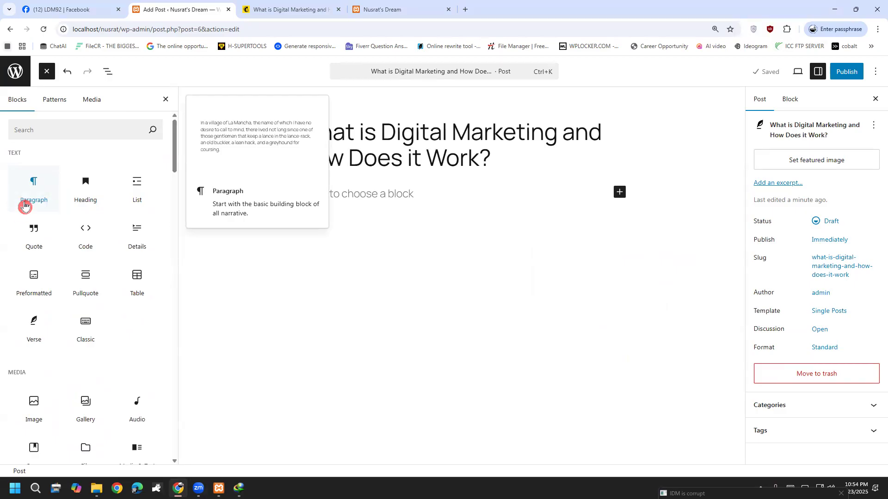
click(27, 203)
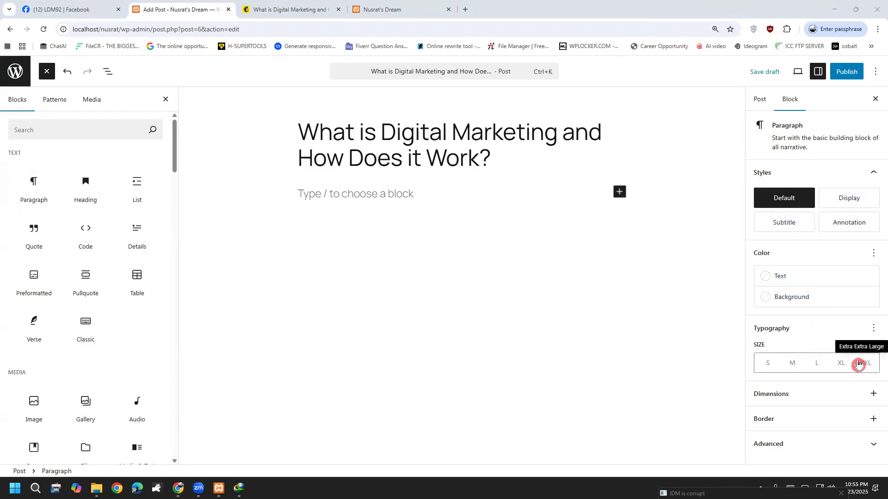
Paste the copied Mailchimp paragraphs into the empty paragraph block.
click(762, 111)
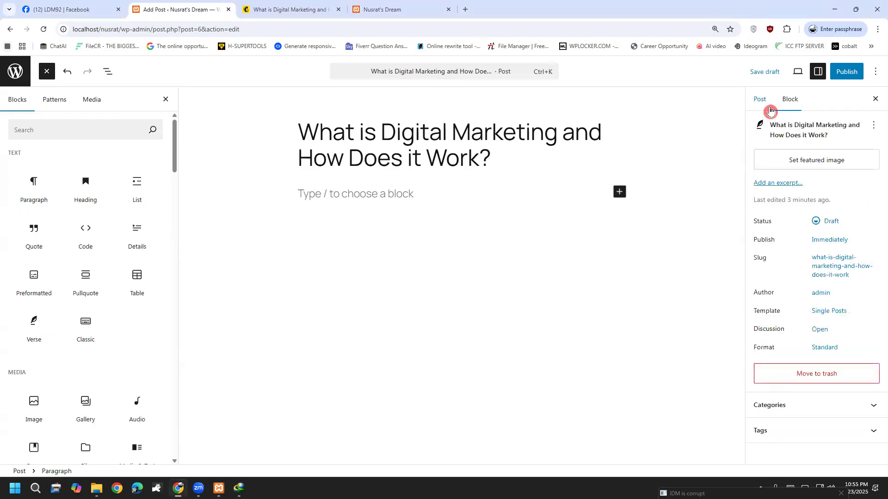
click(780, 110)
right_click(375, 198)
click(410, 300)
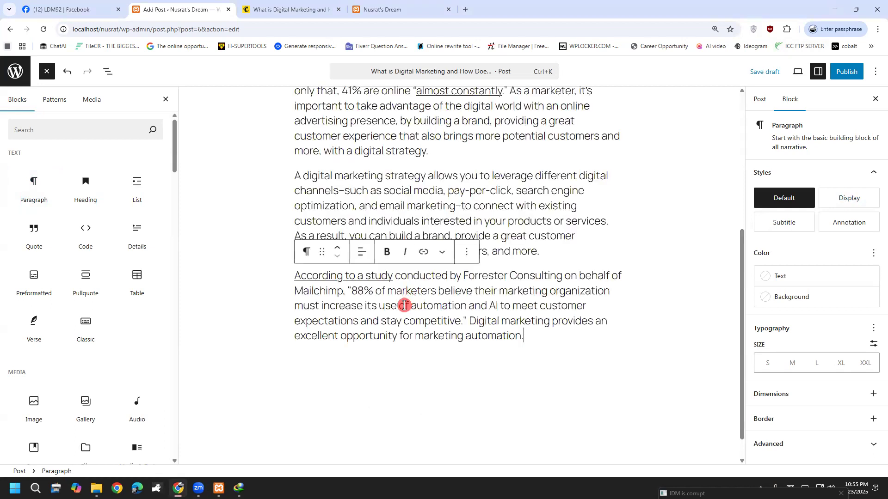
key(Return)
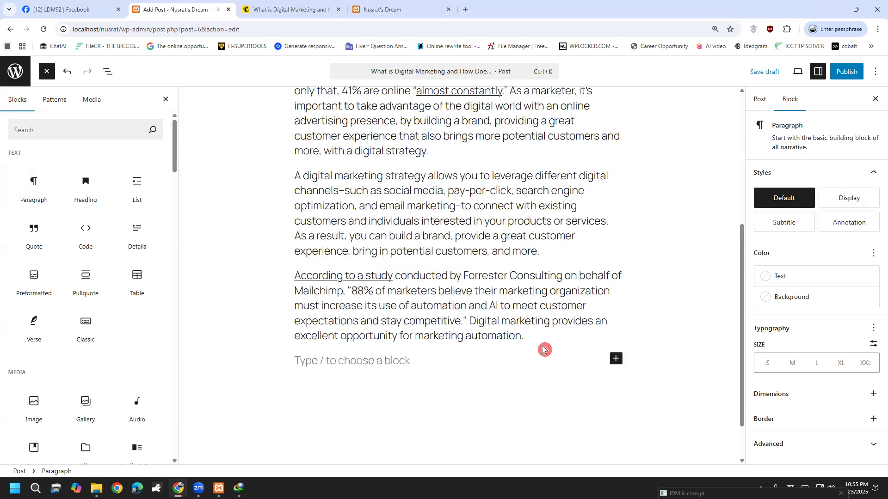
scroll(531, 333, up, 5)
Make the first paragraph's text purple.
drag(532, 240, 295, 187)
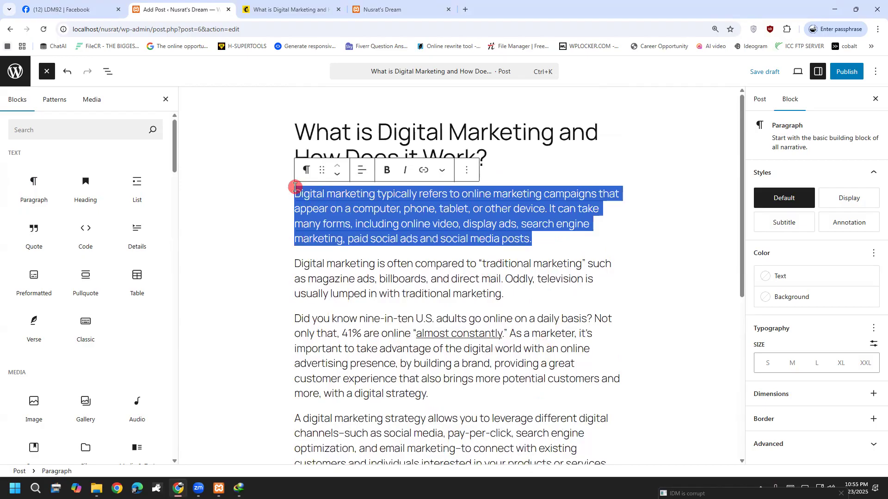
click(780, 279)
click(700, 368)
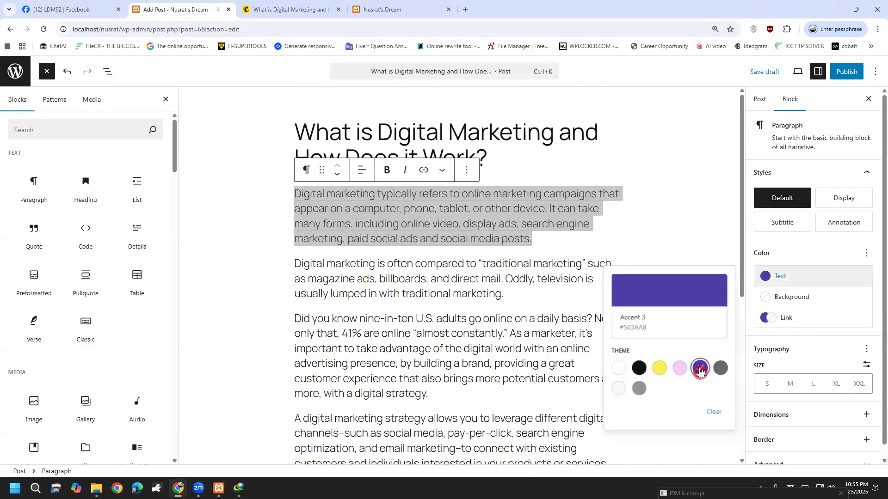
click(596, 222)
click(554, 234)
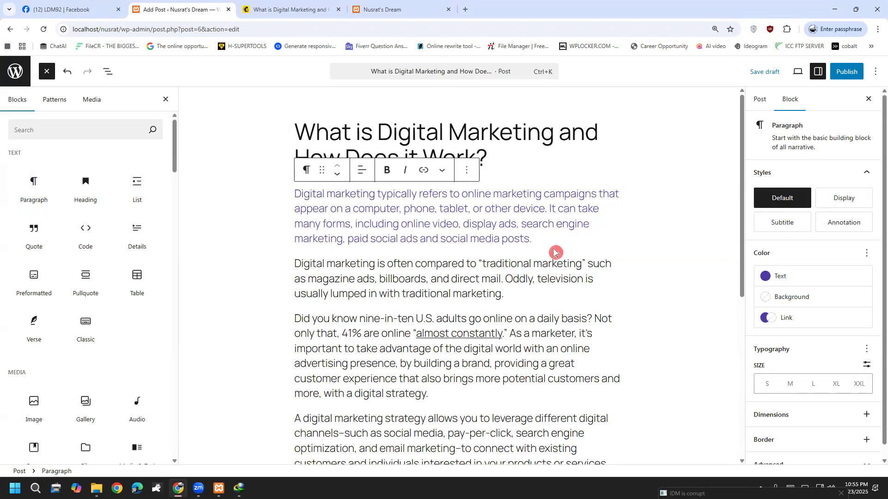
Give the second paragraph a pink background.
drag(529, 294, 297, 268)
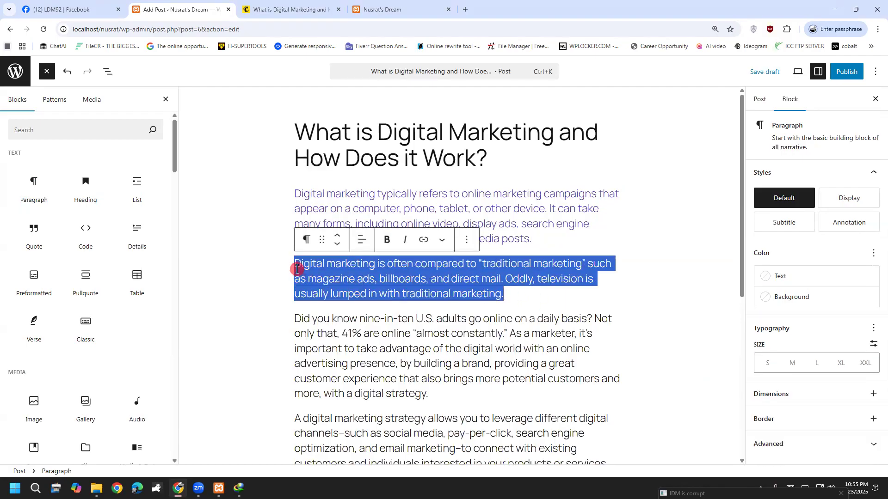
click(813, 306)
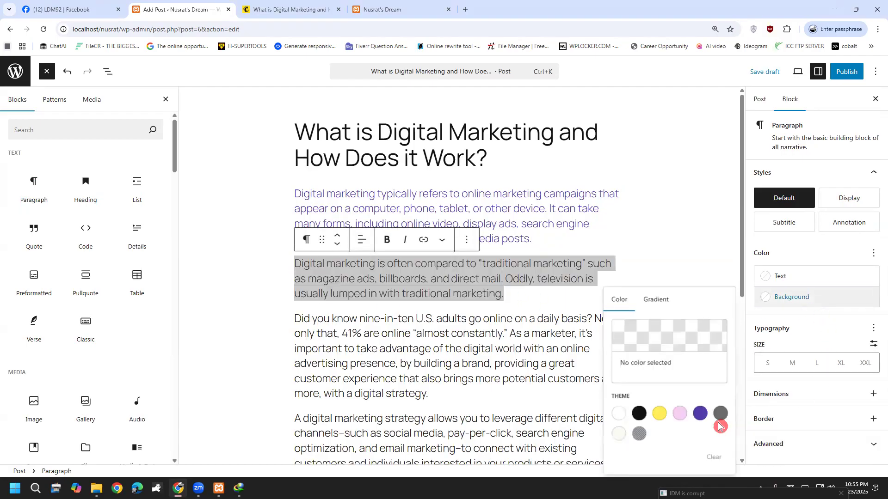
click(679, 413)
click(481, 287)
click(458, 360)
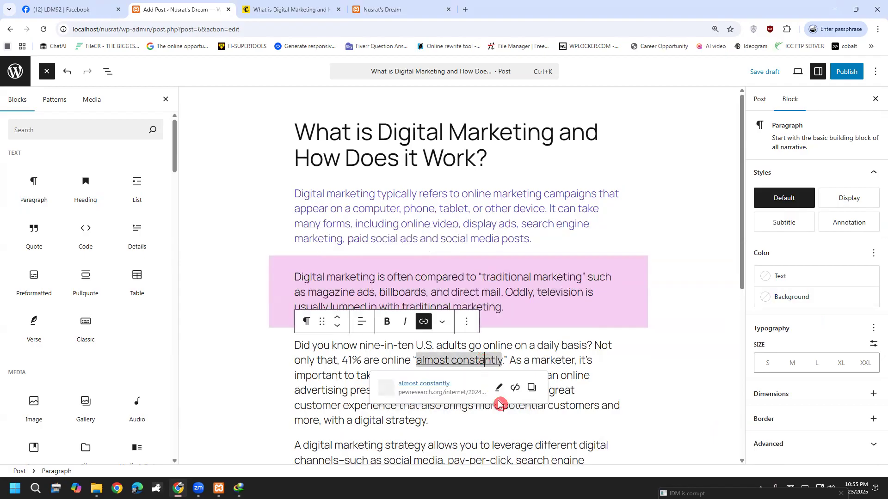
click(636, 349)
Start a new empty block after the marketing automation paragraph at the post end.
scroll(629, 366, down, 4)
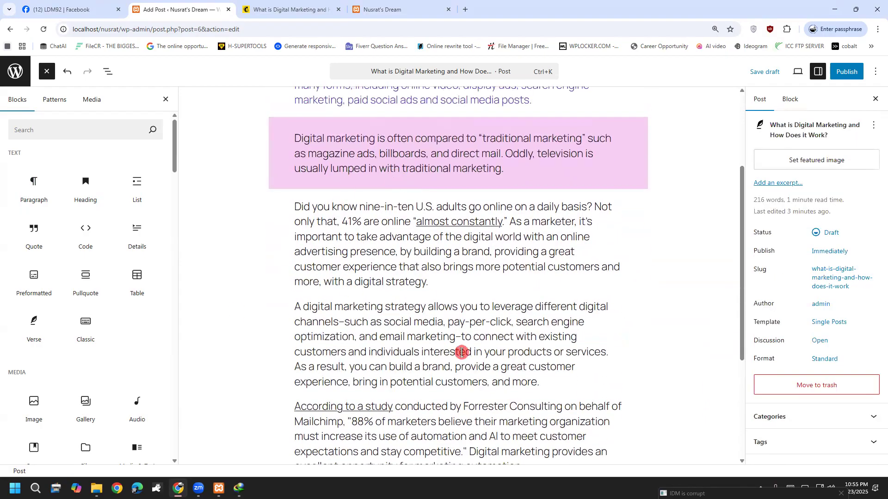
scroll(464, 352, down, 3)
click(577, 340)
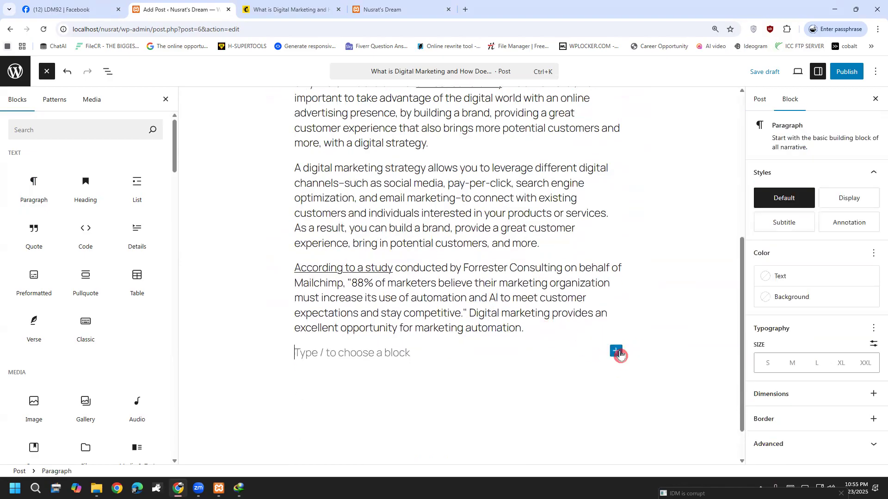
Snip the Mailchimp 'Maximize your digital marketing' banner with Win+Shift+S.
click(312, 7)
scroll(703, 328, down, 4)
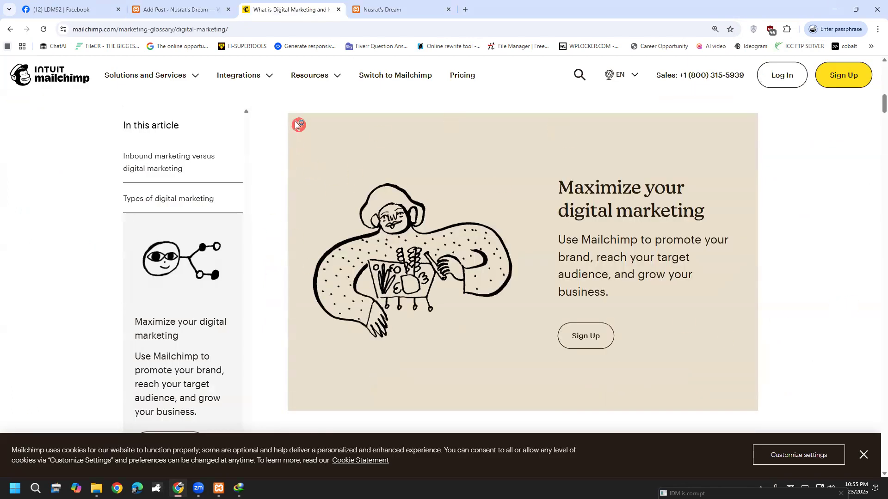
key(super+shift+s)
drag(287, 114, 758, 414)
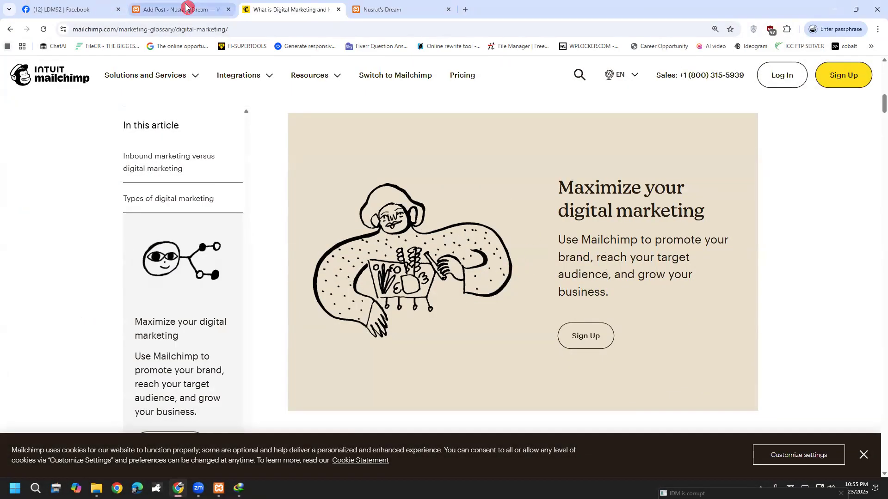
click(186, 7)
key(super)
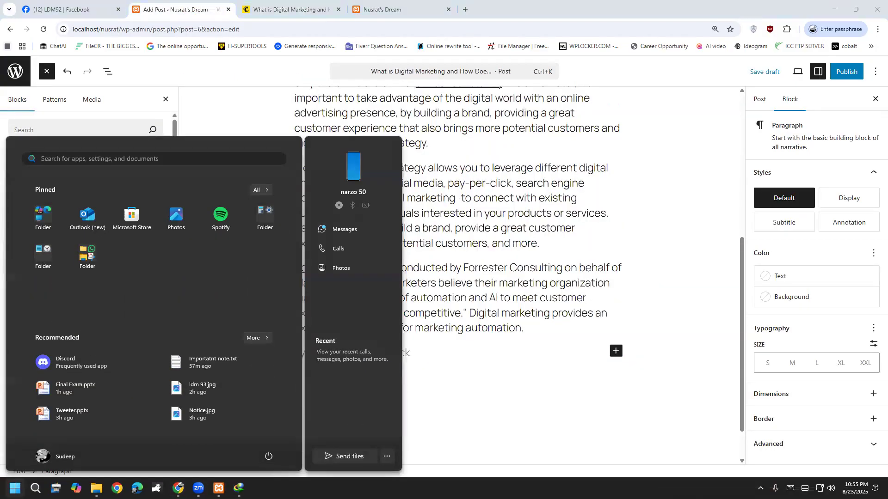
Paste the snipped banner into Paint and save it as web.png.
text(paint)
key(Return)
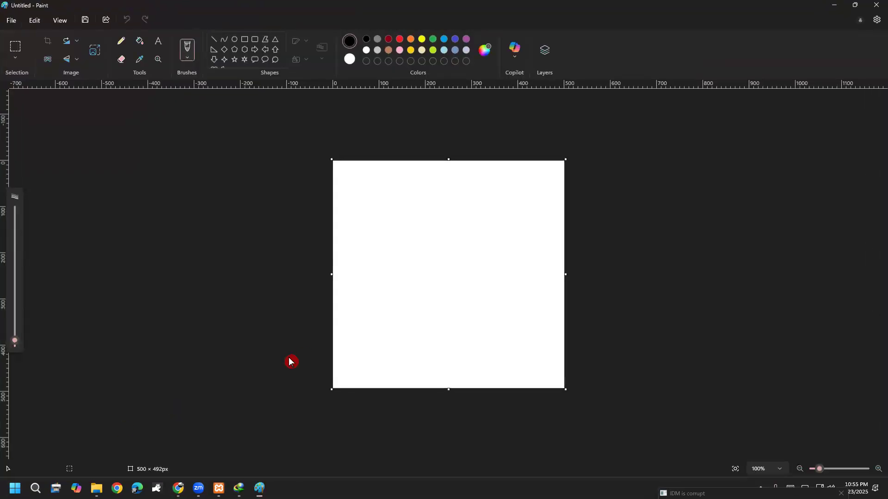
key(ctrl+v)
key(ctrl+s)
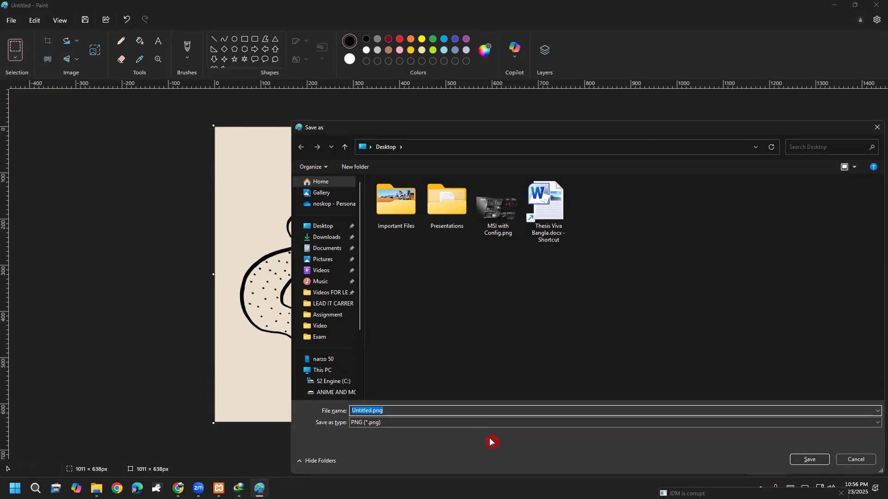
text(web)
key(Return)
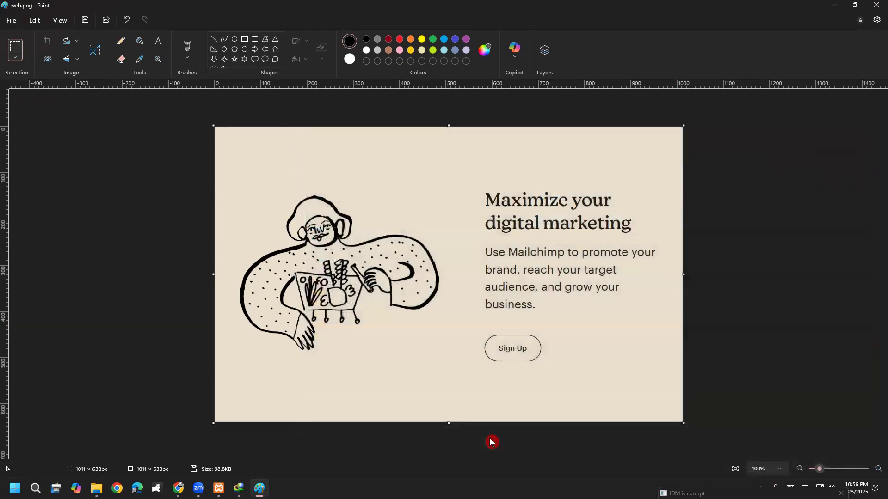
click(846, 6)
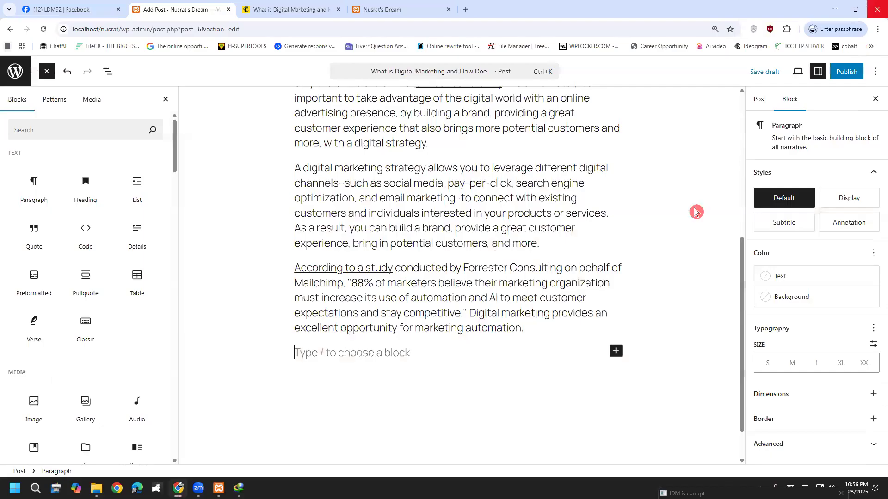
Insert an Image block after the marketing automation paragraph and open its Media Library.
click(615, 353)
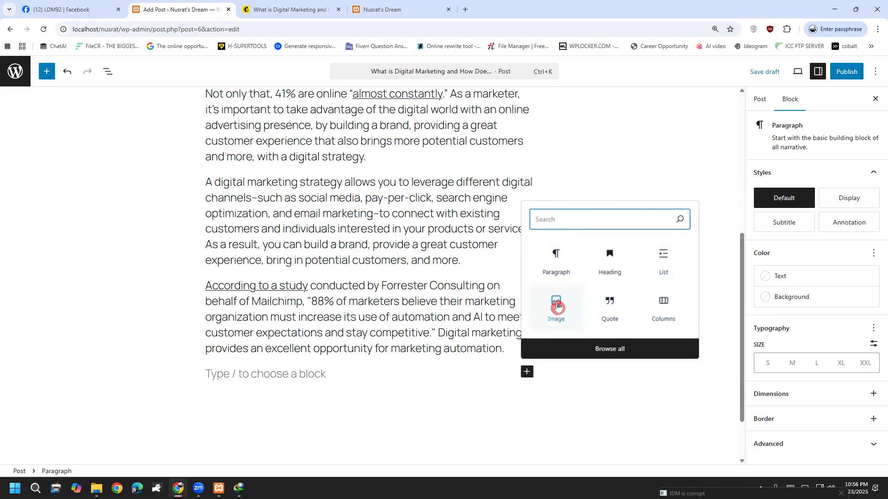
click(557, 306)
scroll(558, 307, down, 2)
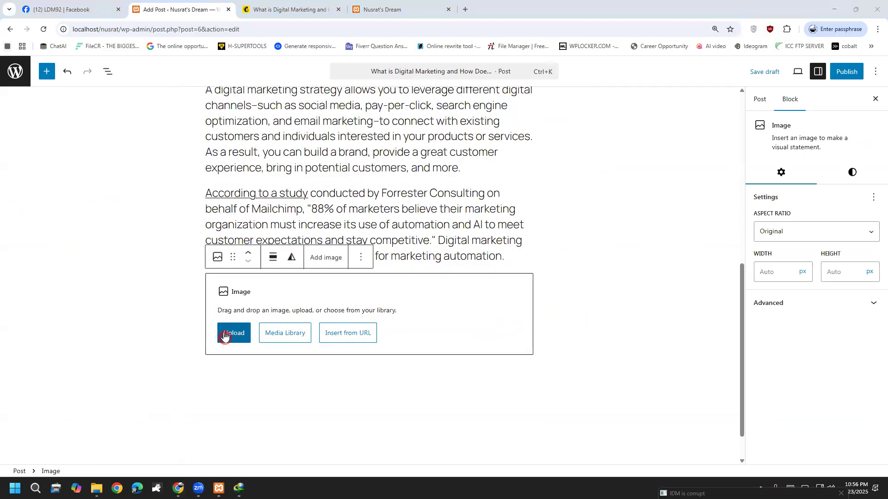
click(294, 336)
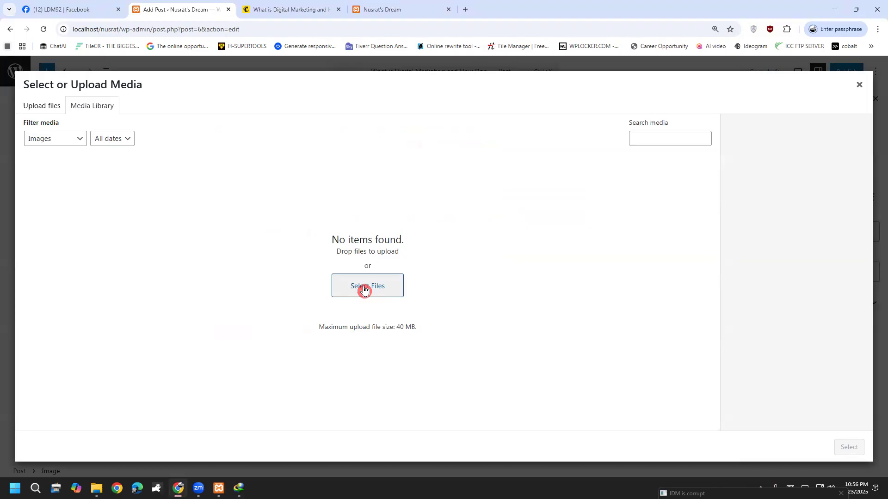
Upload web.png from the Desktop to the media library.
click(364, 288)
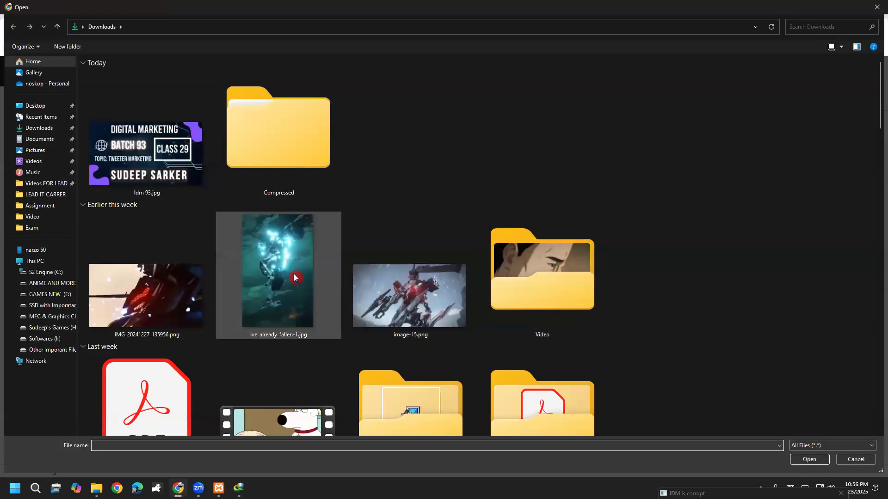
click(41, 107)
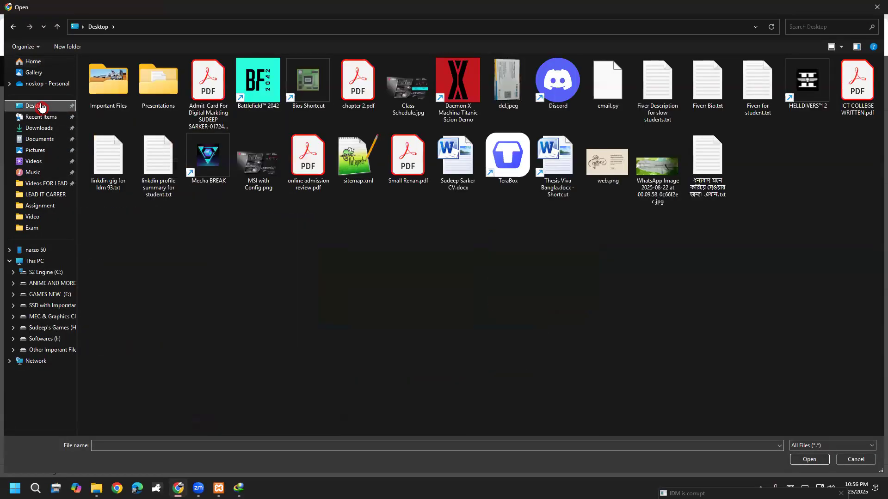
click(272, 168)
key(e)
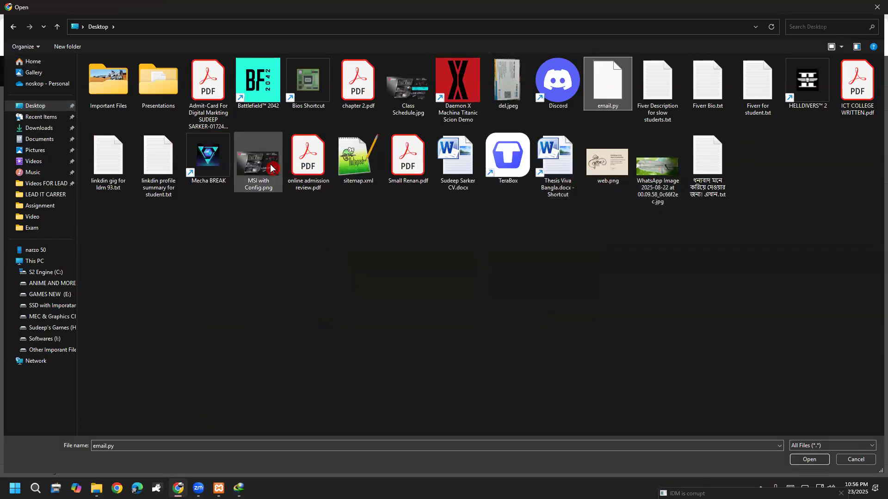
click(610, 158)
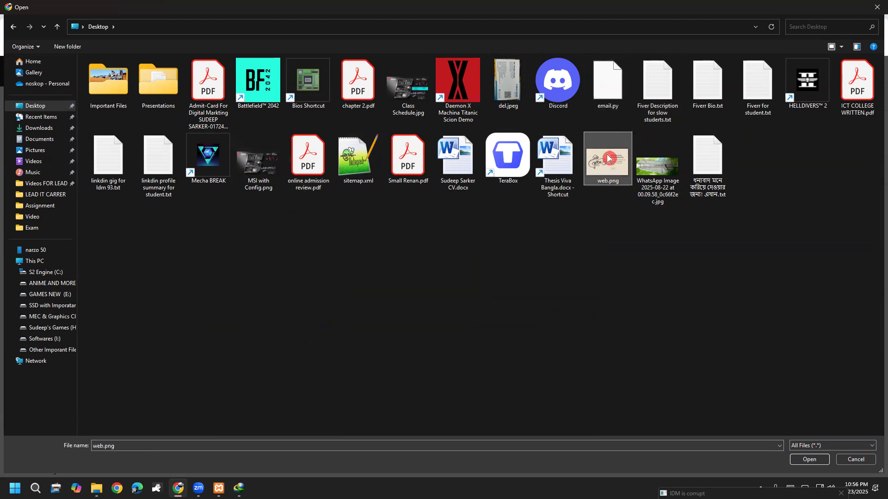
double_click(609, 177)
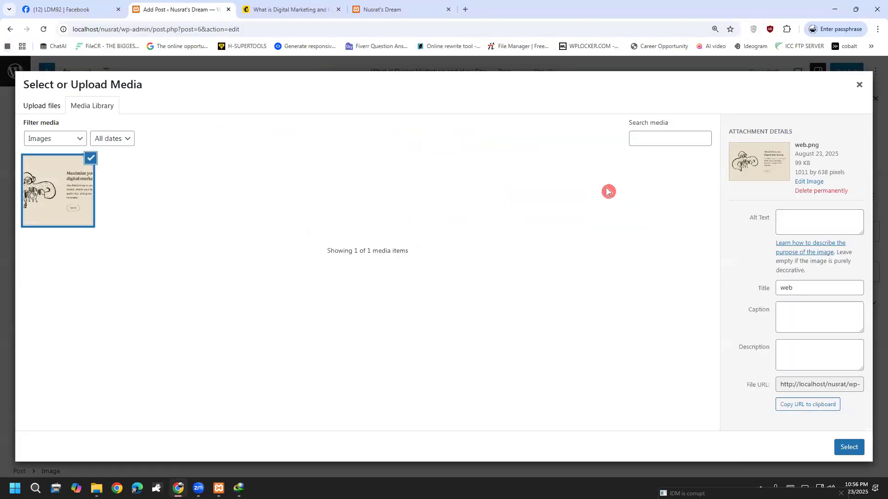
Set web.png's alt text, caption and description to 'Web' and insert it into the post.
click(815, 224)
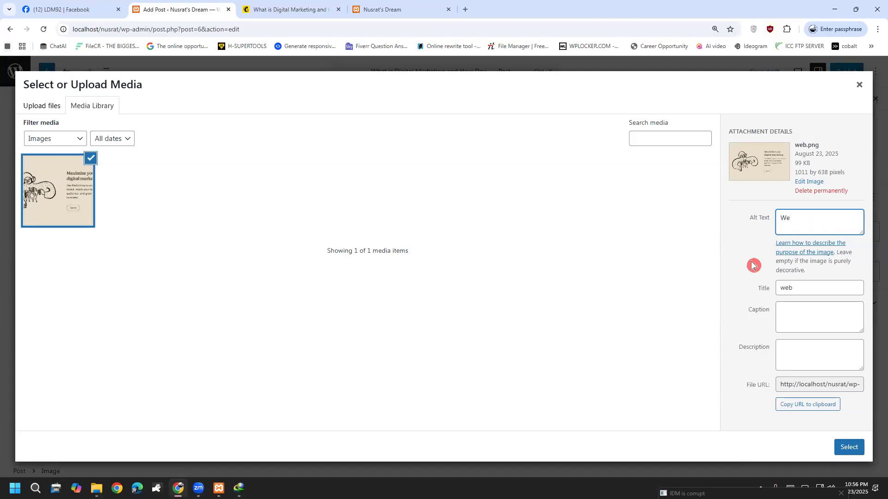
click(816, 326)
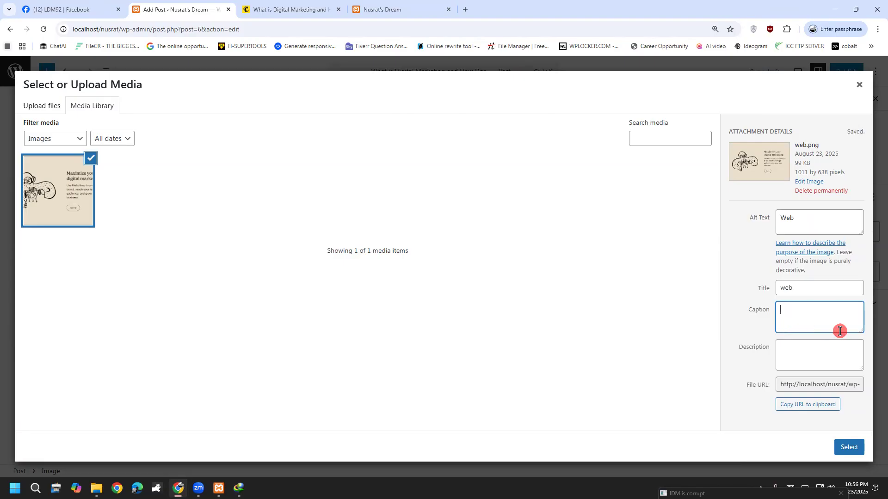
text(Web)
drag(799, 221, 766, 223)
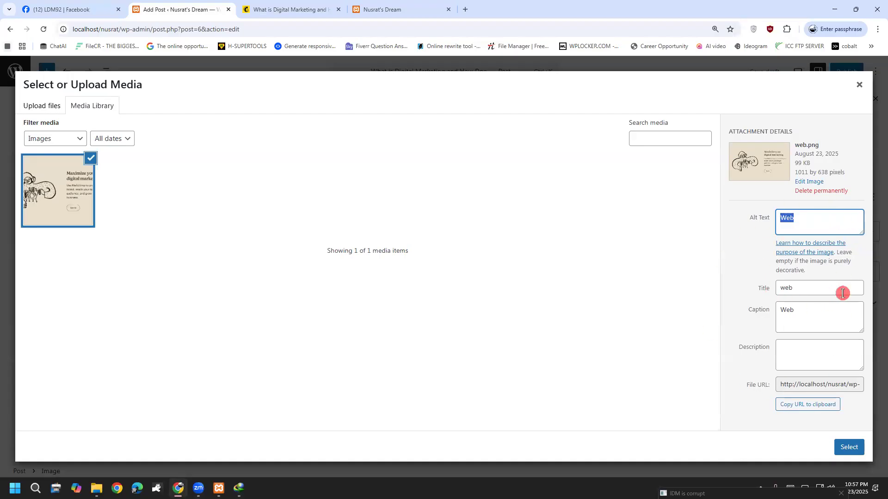
click(813, 340)
text(Web)
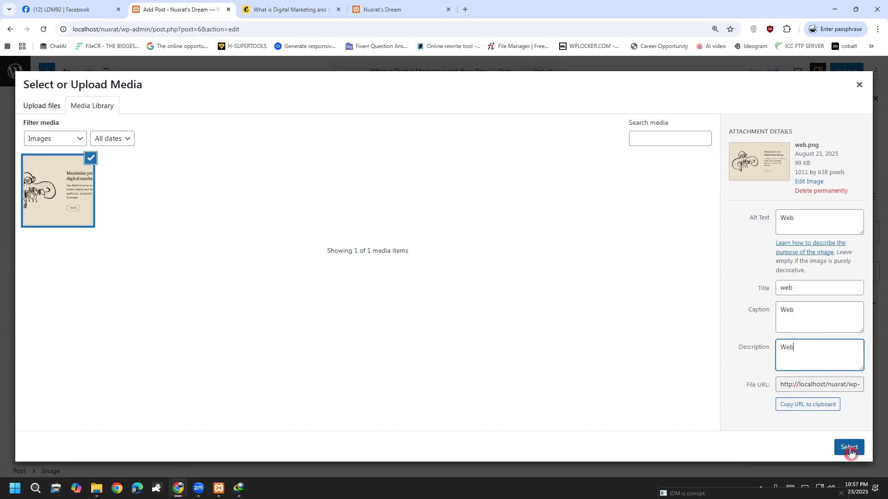
click(848, 447)
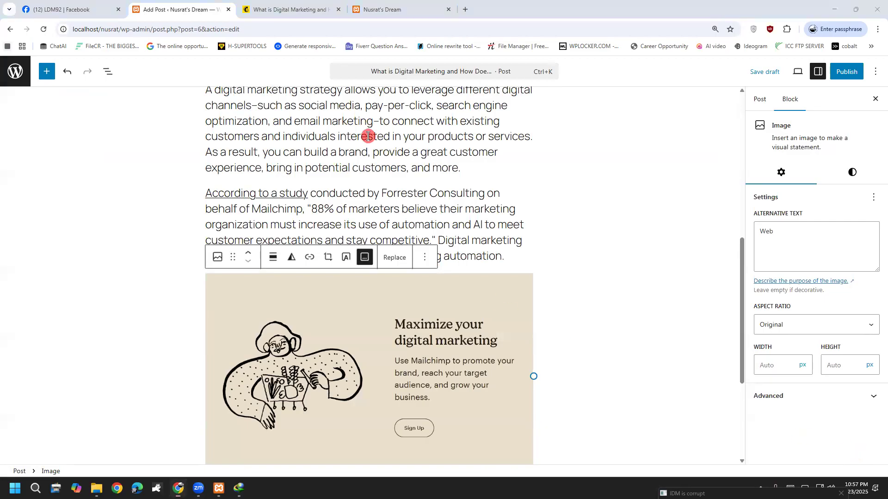
Make the Web caption under the banner image bold.
scroll(571, 428, down, 3)
click(549, 357)
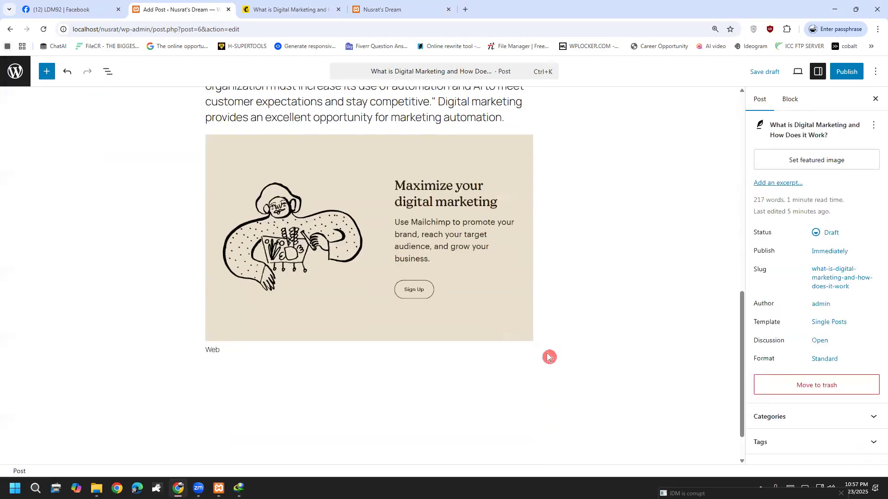
drag(273, 349, 163, 359)
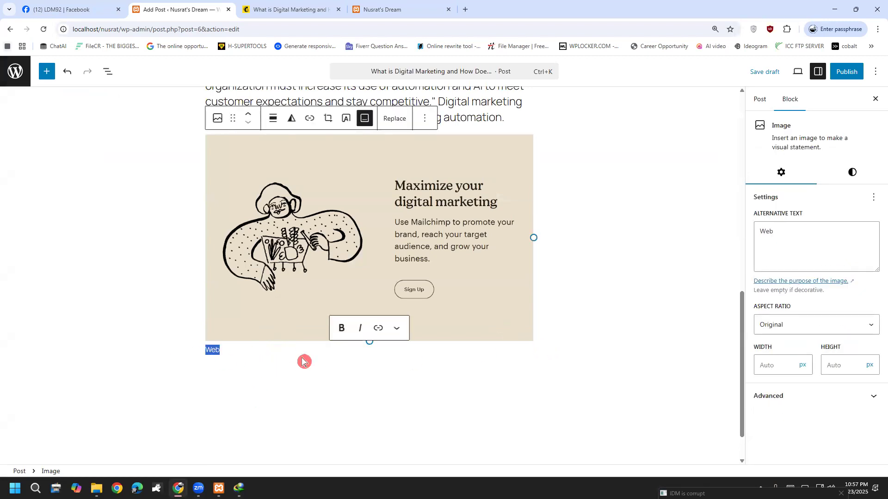
click(338, 336)
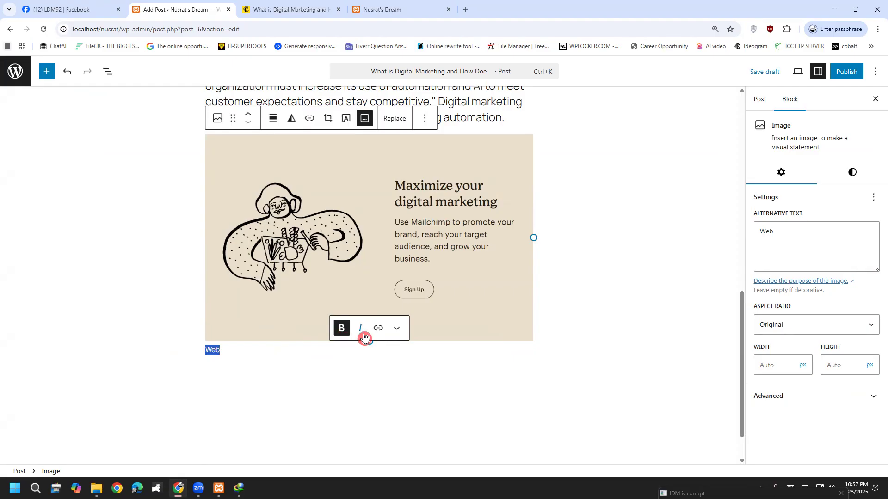
click(275, 353)
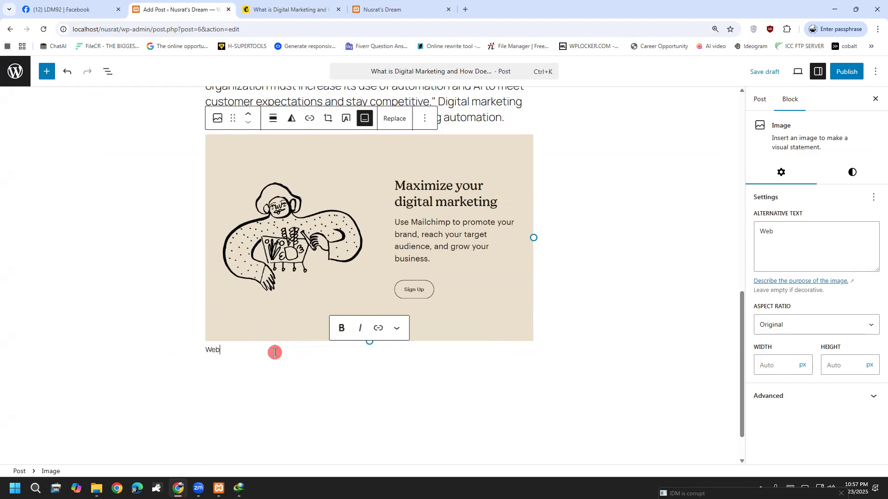
double_click(211, 349)
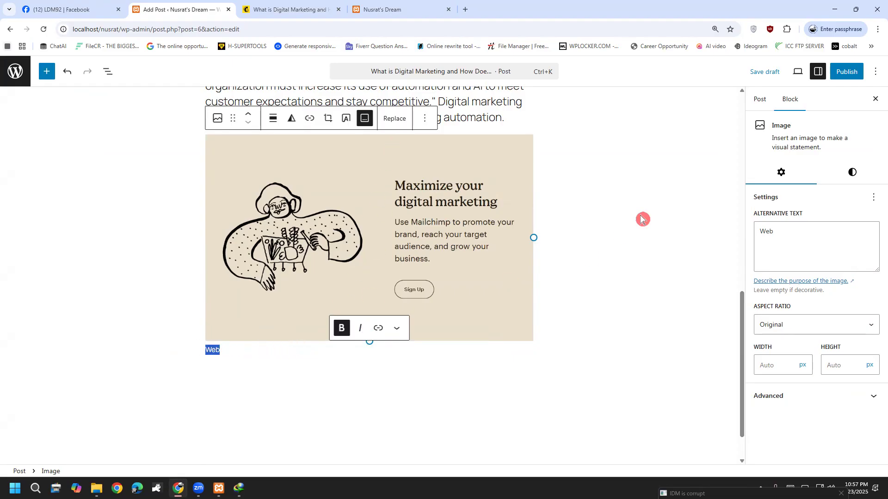
Check the image's alt text and advanced settings, then add an empty paragraph below it.
click(795, 236)
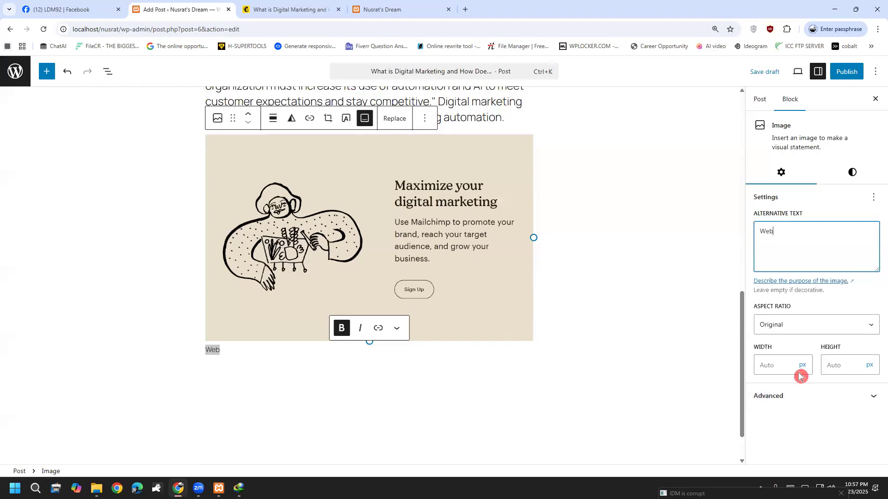
click(785, 398)
drag(790, 227, 744, 235)
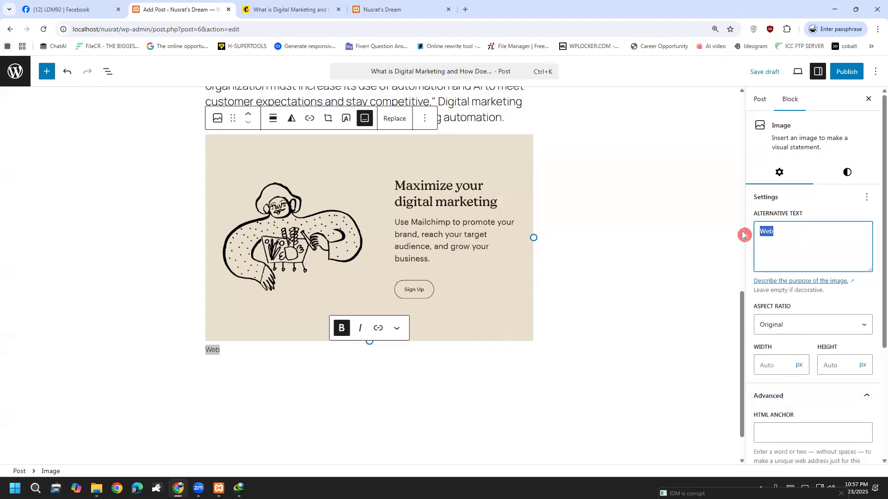
click(383, 376)
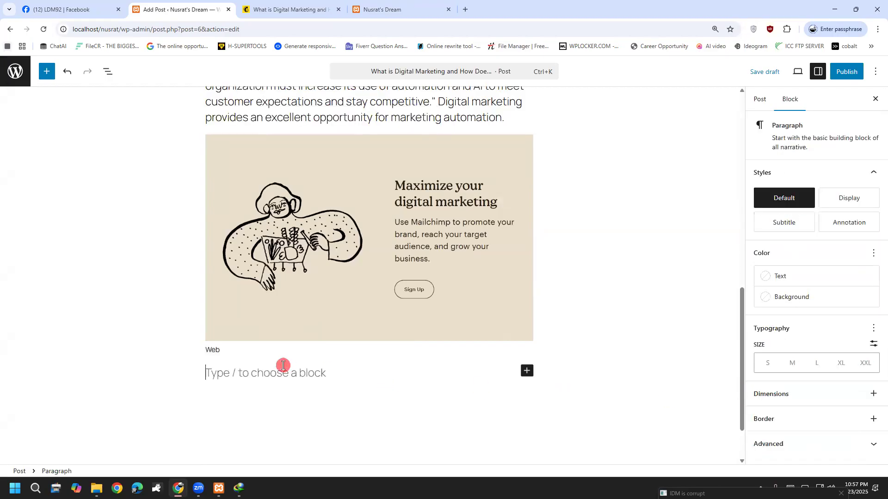
Reselect the Web caption and look through its extra text formatting options.
click(243, 346)
click(239, 346)
drag(231, 349, 185, 355)
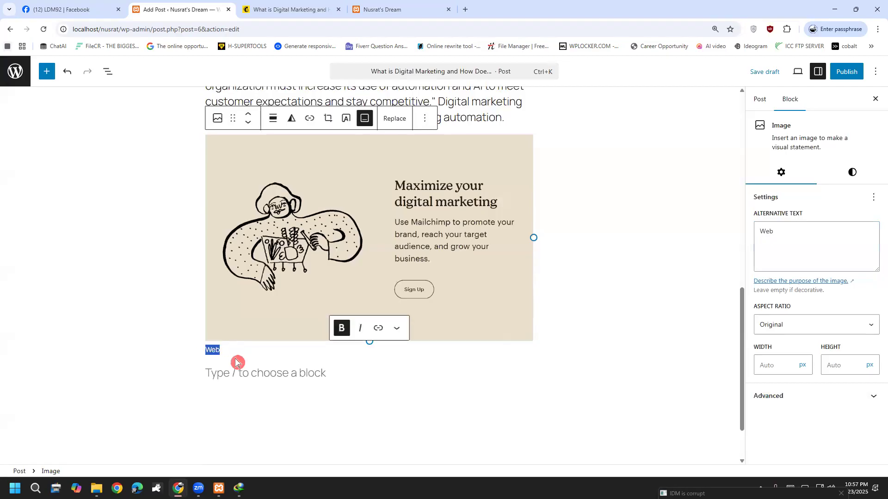
click(396, 329)
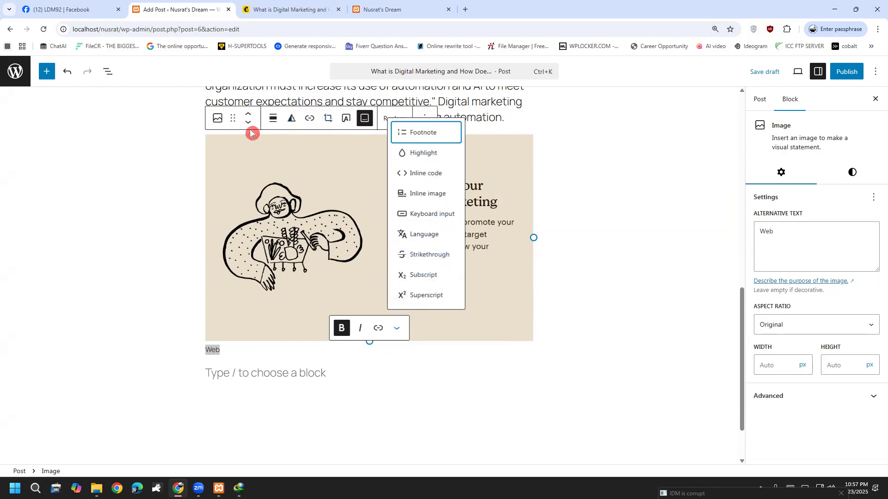
click(301, 218)
click(235, 350)
drag(234, 351, 208, 350)
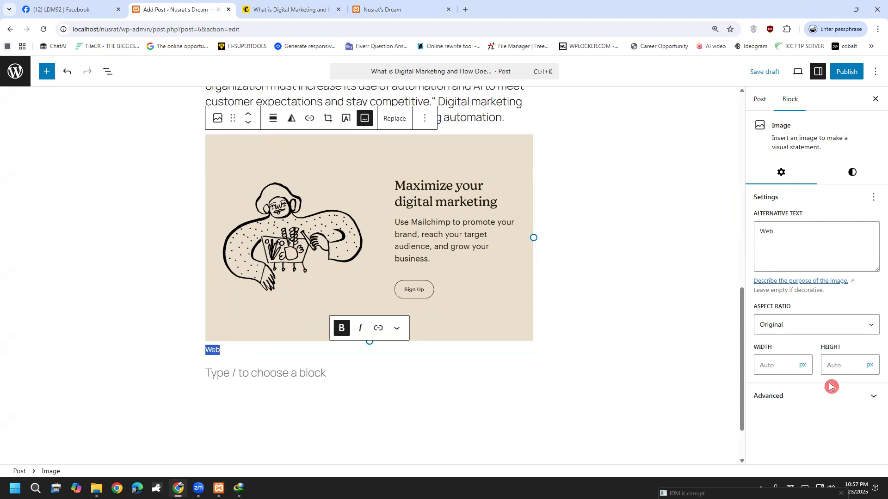
key(ctrl+e)
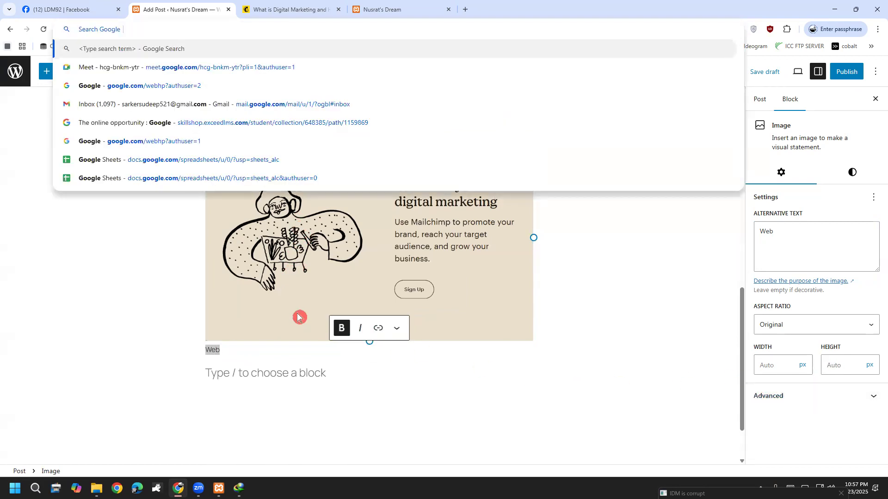
click(296, 318)
click(223, 353)
click(217, 352)
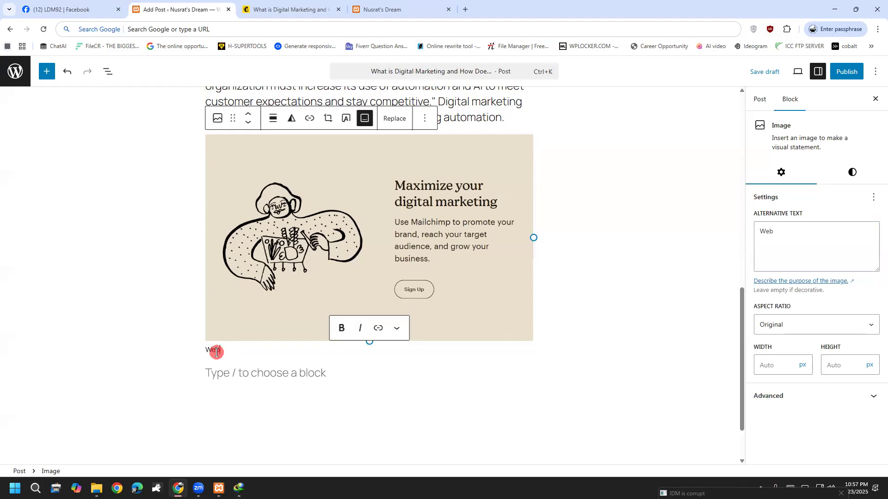
click(215, 369)
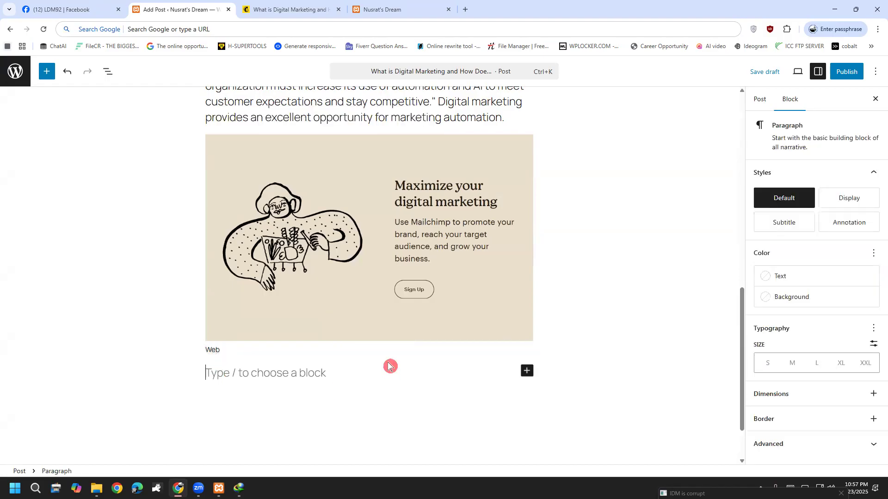
Review the image block's Aspect Ratio and Advanced settings.
click(294, 313)
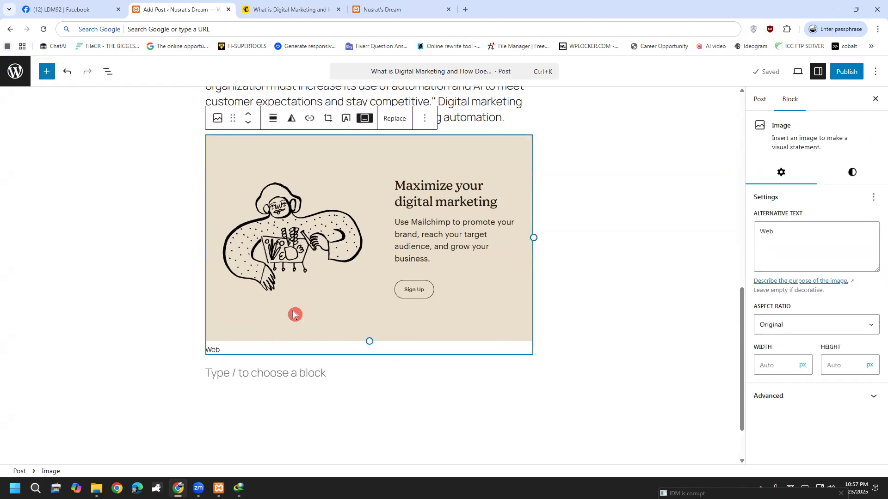
click(835, 329)
click(835, 329)
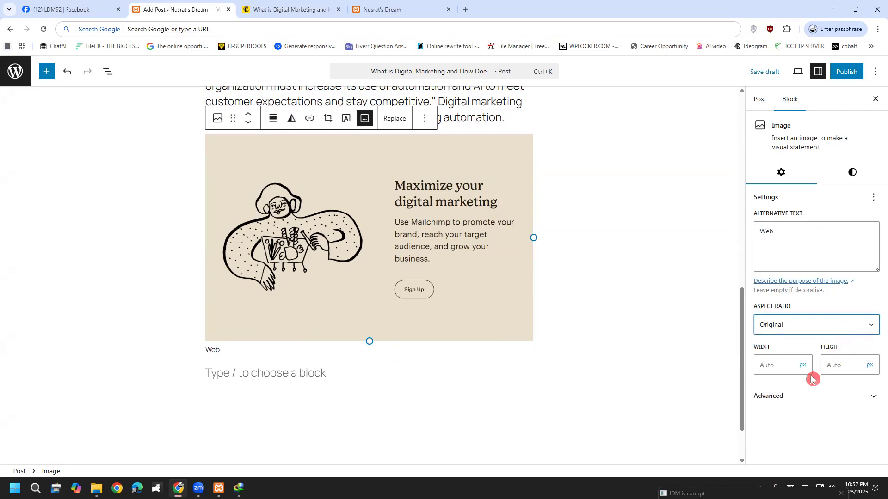
click(807, 402)
click(806, 402)
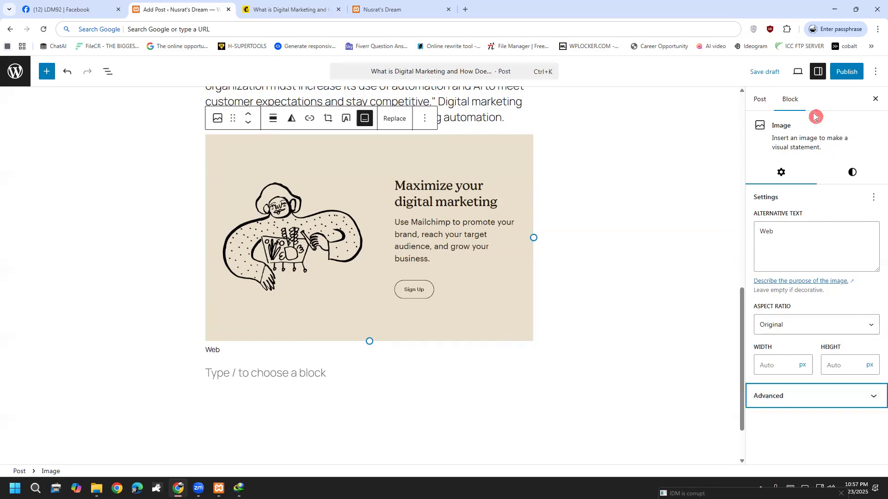
click(760, 98)
click(781, 99)
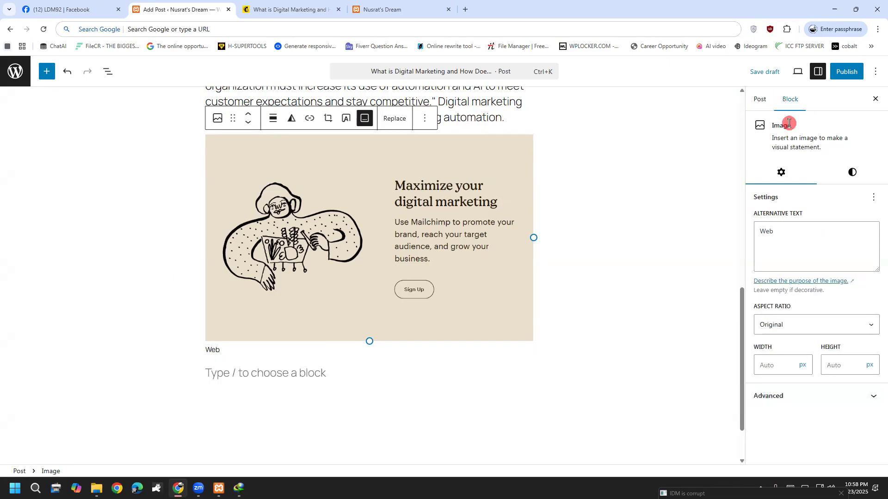
Toggle bold on the Web caption with Ctrl+B and put the caret in the empty paragraph below.
click(258, 351)
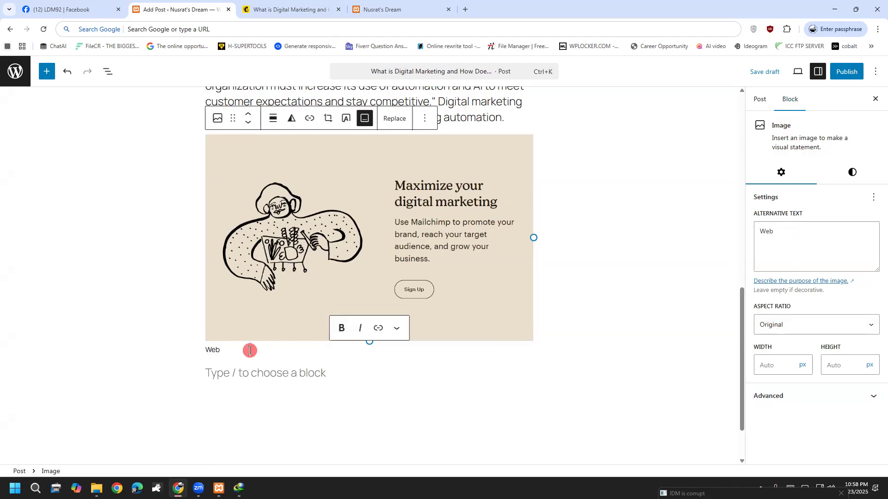
drag(249, 350, 188, 356)
key(ctrl+b)
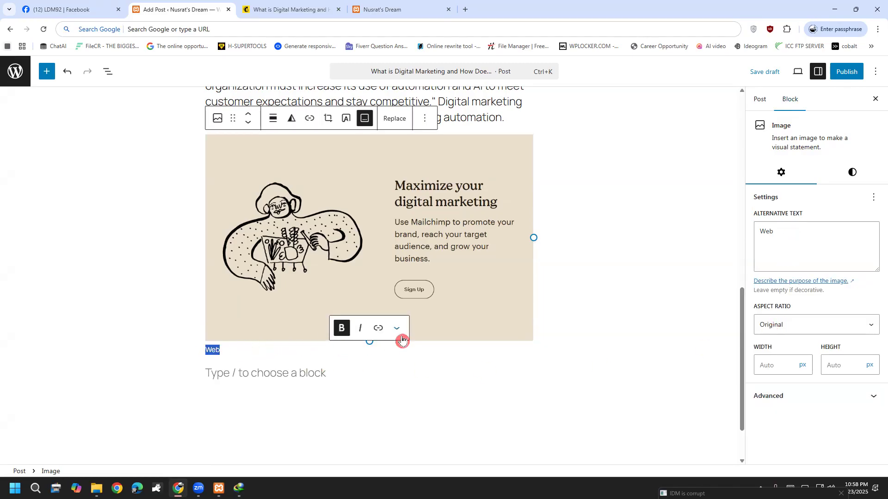
click(397, 329)
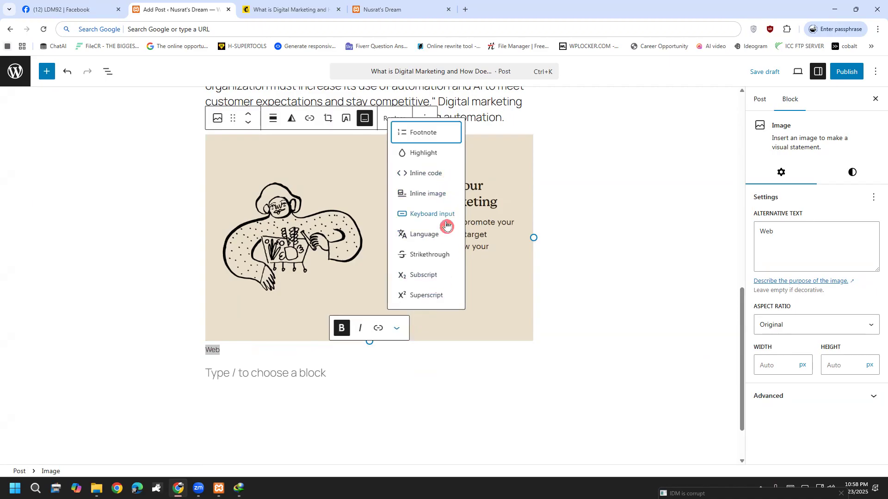
click(239, 360)
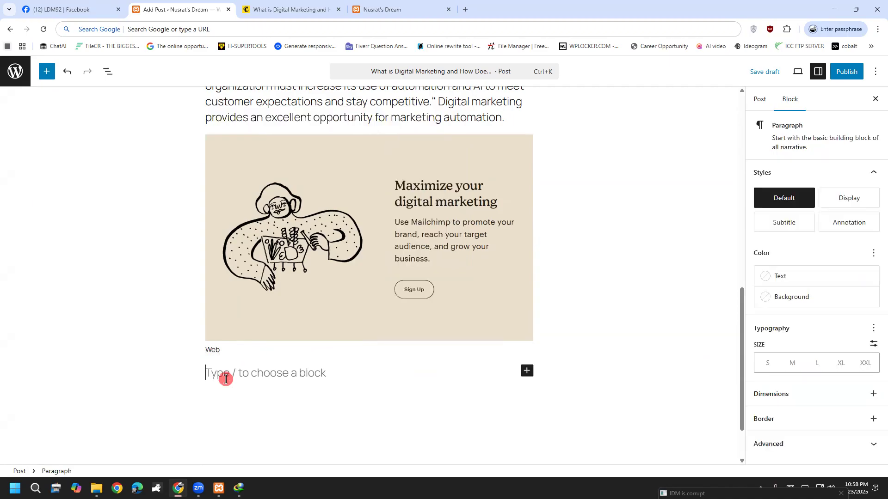
click(223, 350)
click(238, 387)
scroll(257, 386, down, 2)
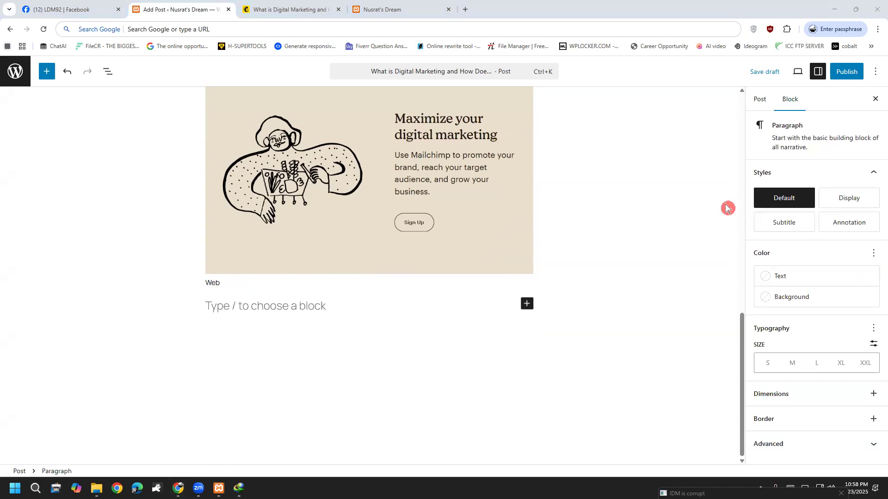
click(333, 300)
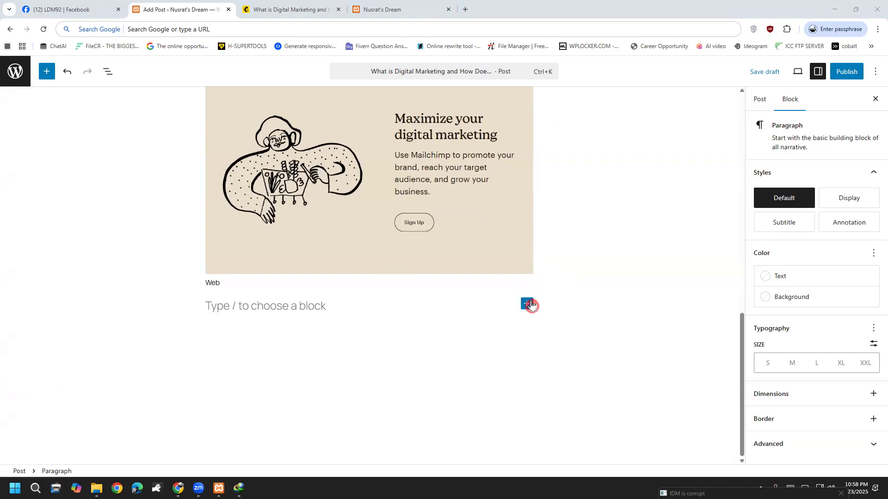
Copy the article's two 'What is digital marketing?' paragraphs from the Mailchimp tab.
key(ctrl+Tab)
scroll(314, 277, down, 4)
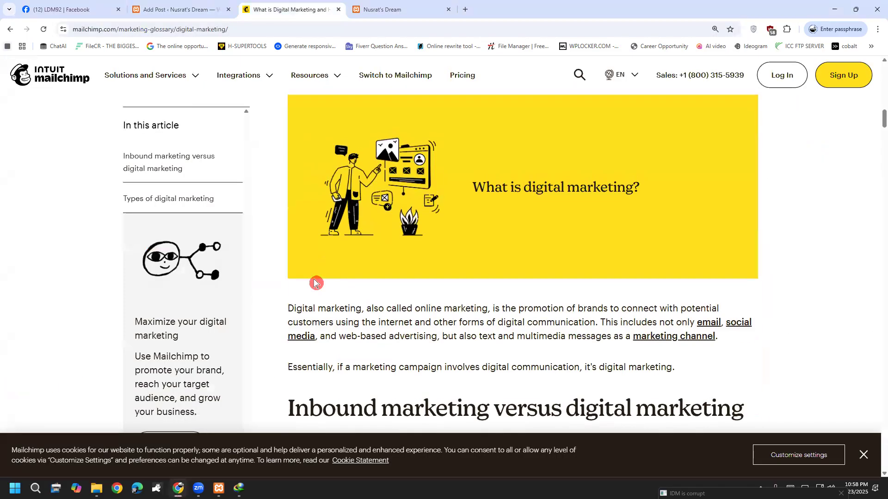
drag(288, 259, 595, 321)
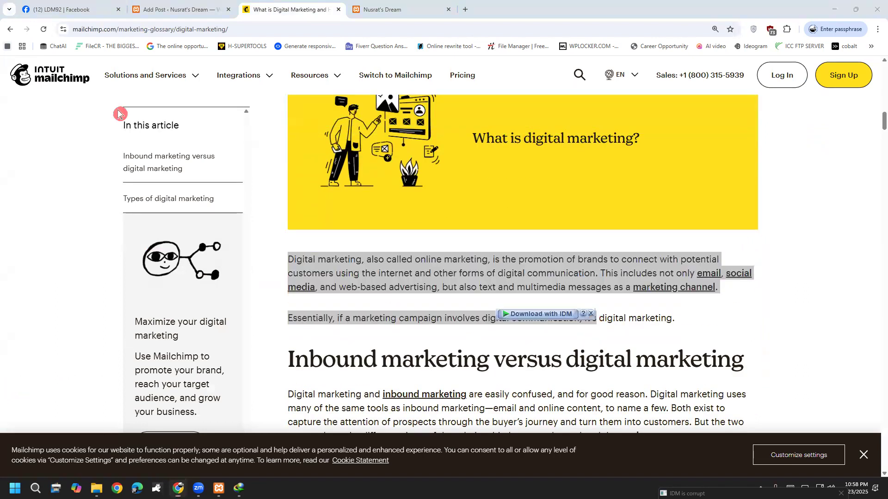
drag(689, 348, 672, 314)
click(285, 262)
right_click(518, 264)
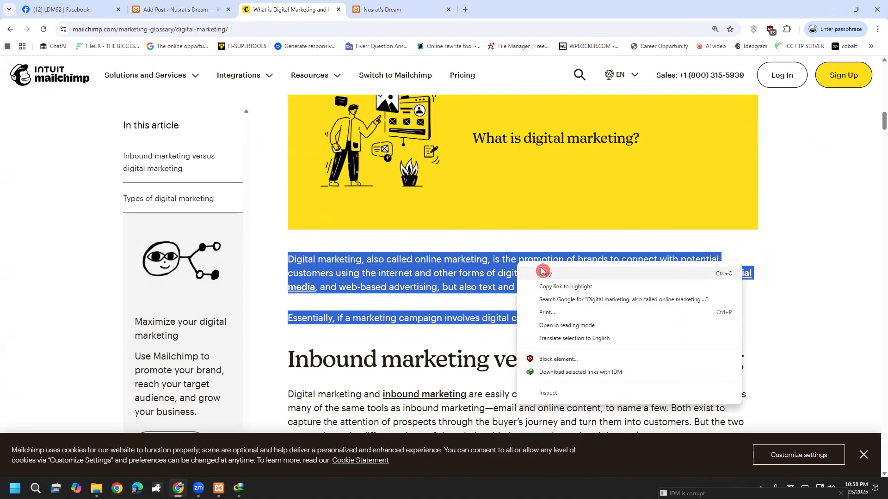
click(542, 273)
Paste the two paragraphs below the Web image and start a new empty block after them.
click(178, 8)
click(354, 300)
key(ctrl+v)
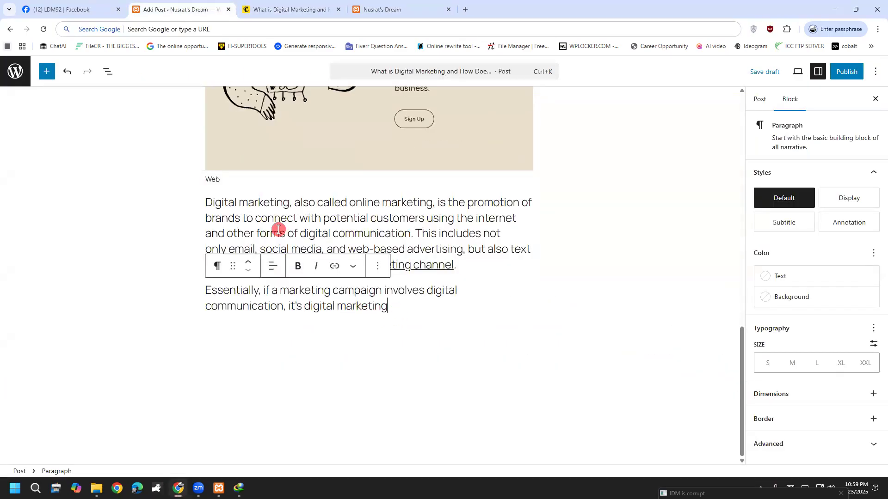
click(412, 305)
key(Return)
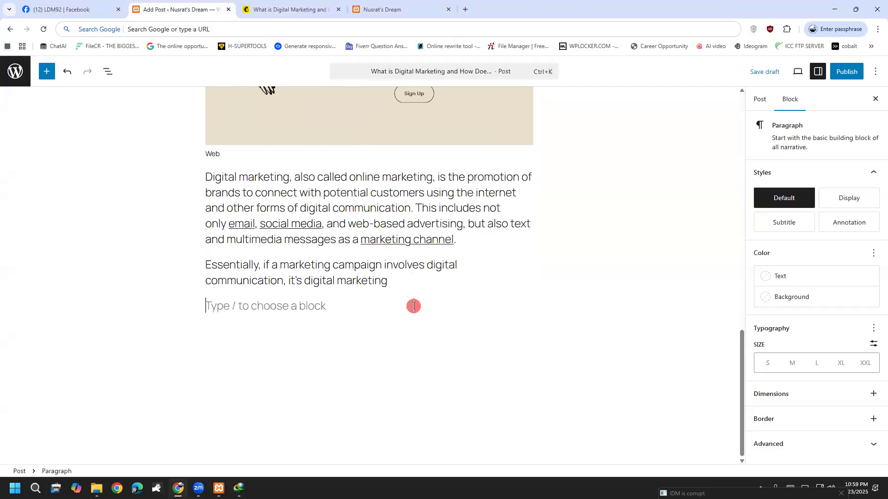
click(298, 8)
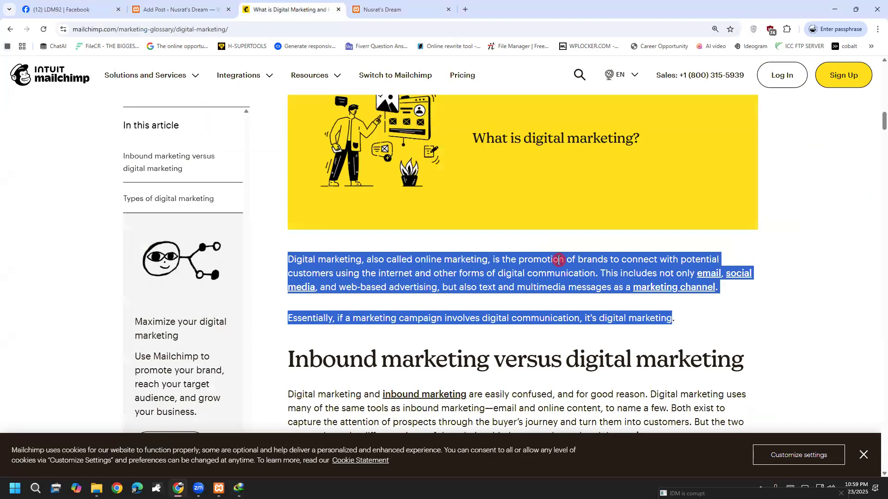
drag(289, 360, 686, 355)
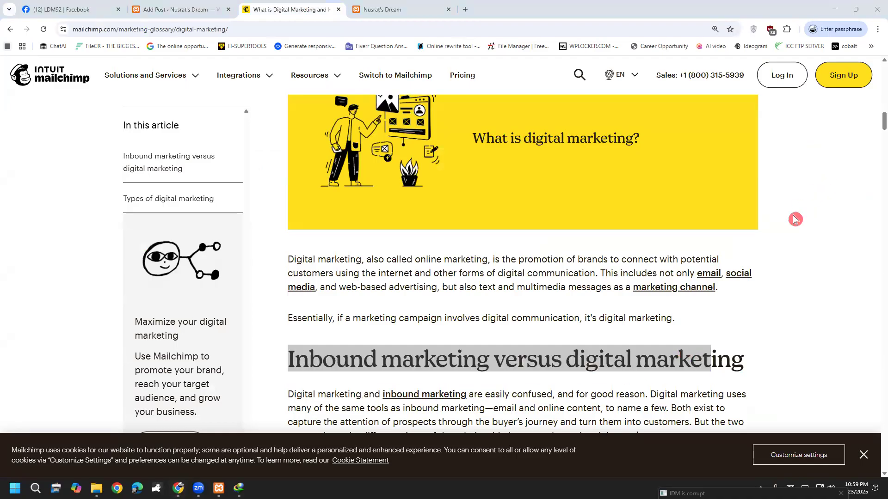
Copy the 'Inbound marketing versus digital marketing' heading from the Mailchimp article.
drag(748, 359, 303, 350)
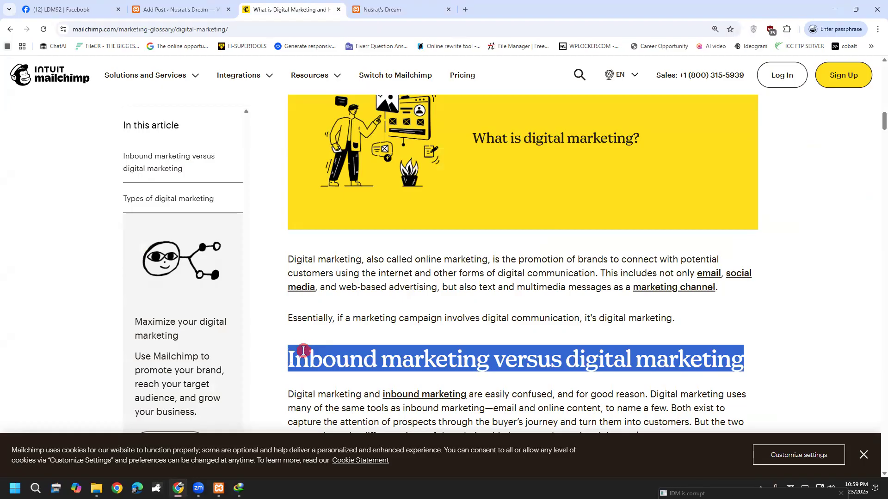
right_click(303, 351)
click(331, 217)
click(217, 8)
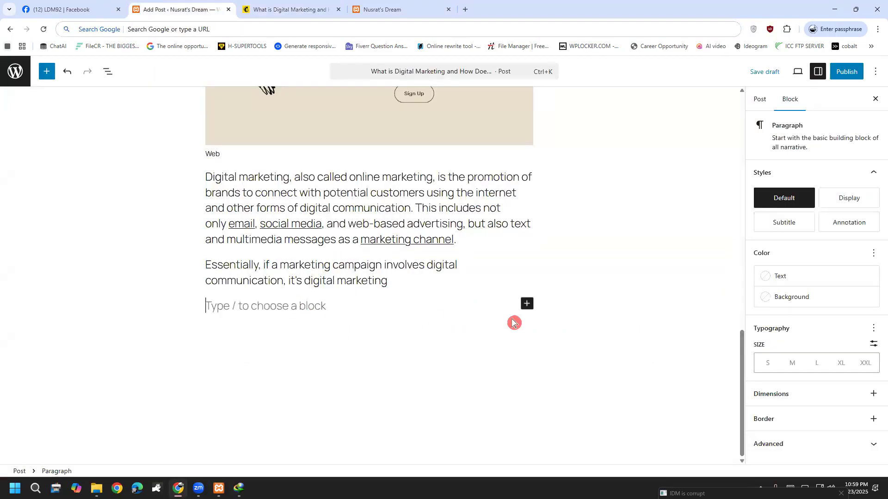
Paste it into the empty block as an H1 heading, with a new paragraph below.
click(529, 304)
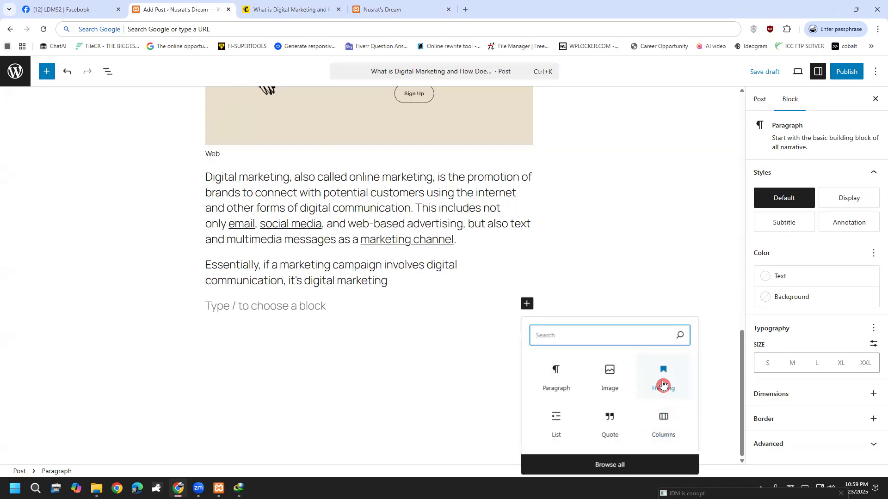
click(664, 382)
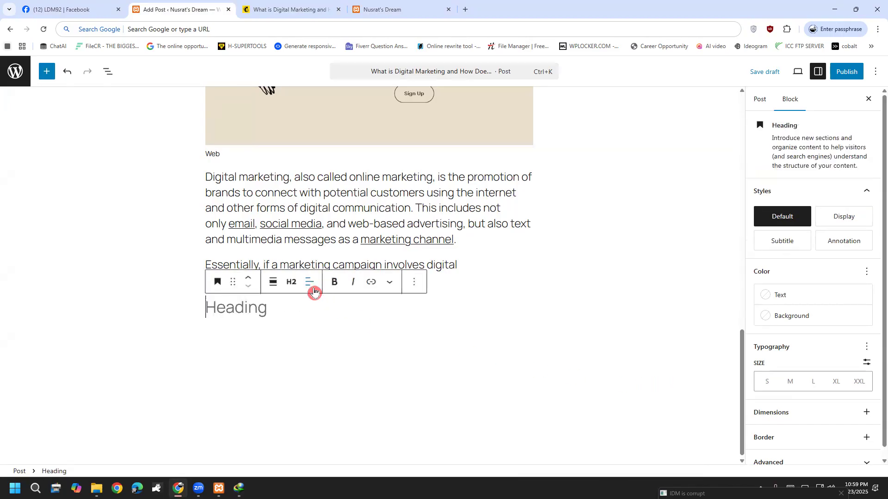
click(292, 285)
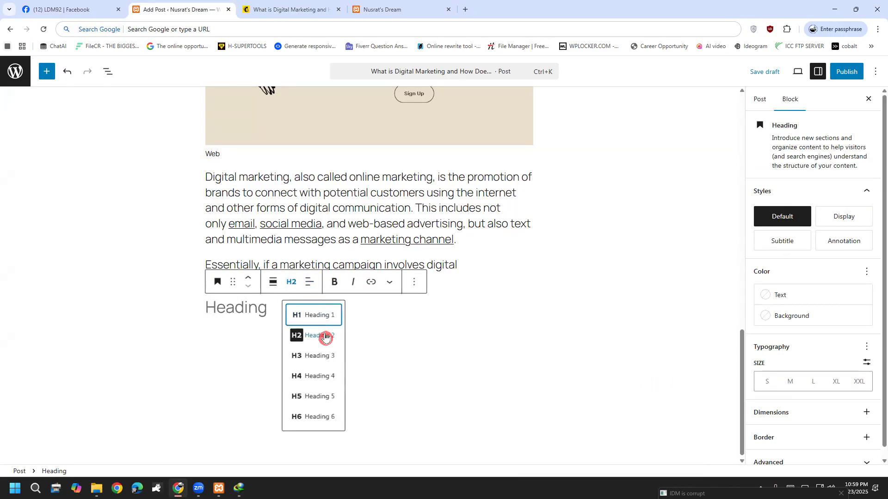
click(322, 319)
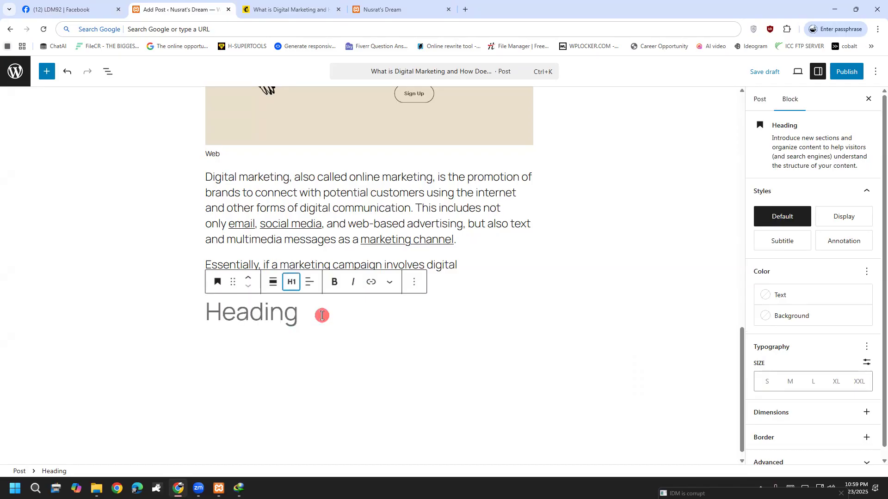
key(ctrl+v)
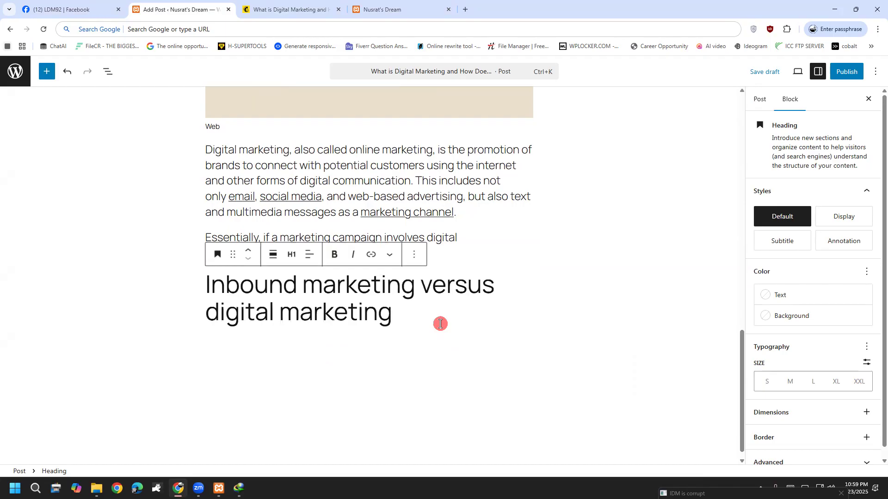
key(Return)
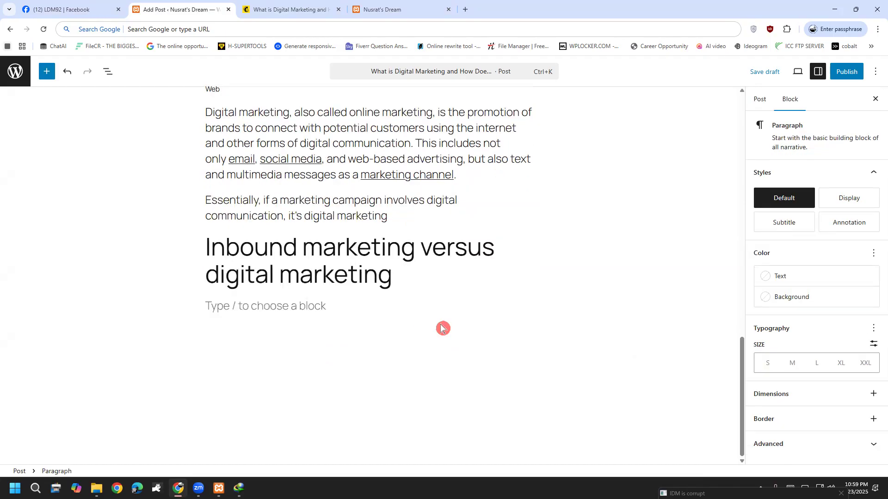
click(314, 8)
Copy the next Mailchimp section and paste it at the end of the post, adding an empty block.
scroll(442, 330, down, 1)
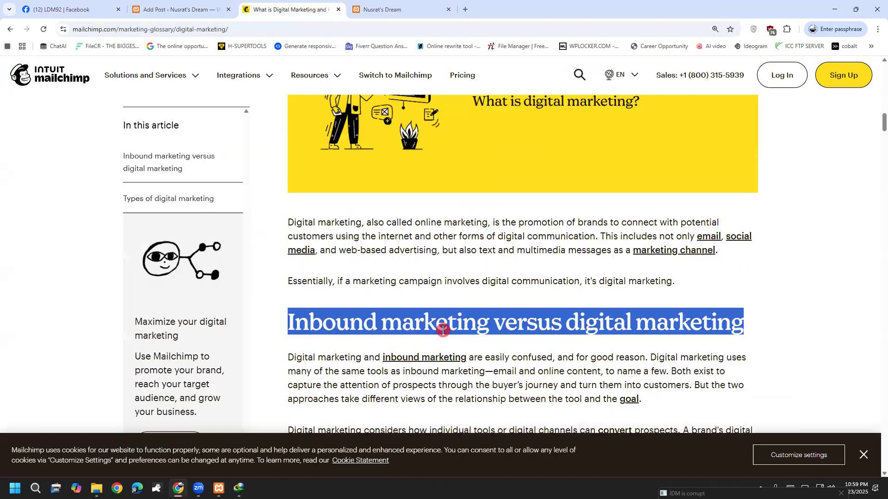
scroll(443, 330, down, 3)
drag(305, 207, 501, 241)
scroll(601, 351, down, 5)
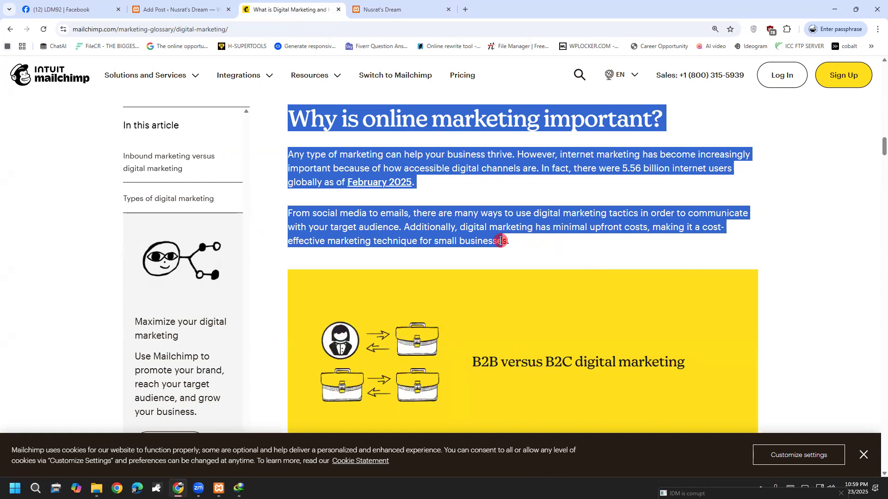
right_click(478, 229)
click(513, 246)
click(180, 5)
key(ctrl+v)
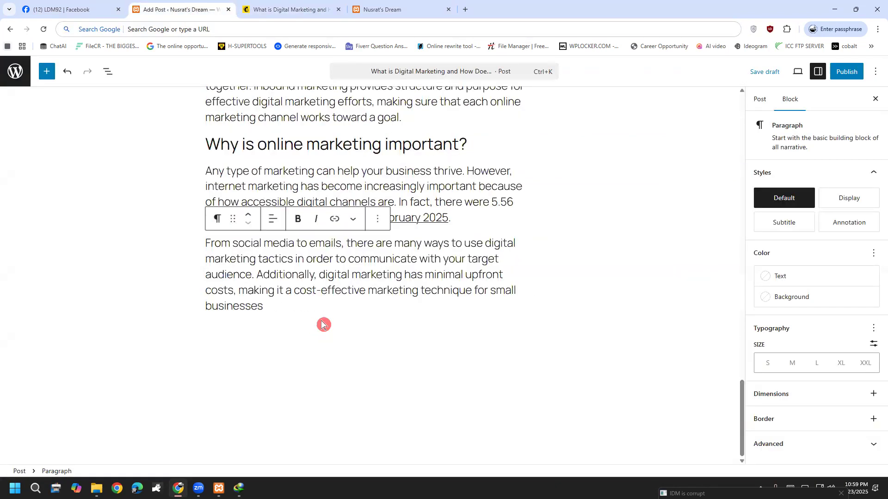
click(323, 324)
Copy the article text from the B2B/B2C section onward and paste it into the empty block.
click(288, 8)
scroll(353, 294, down, 5)
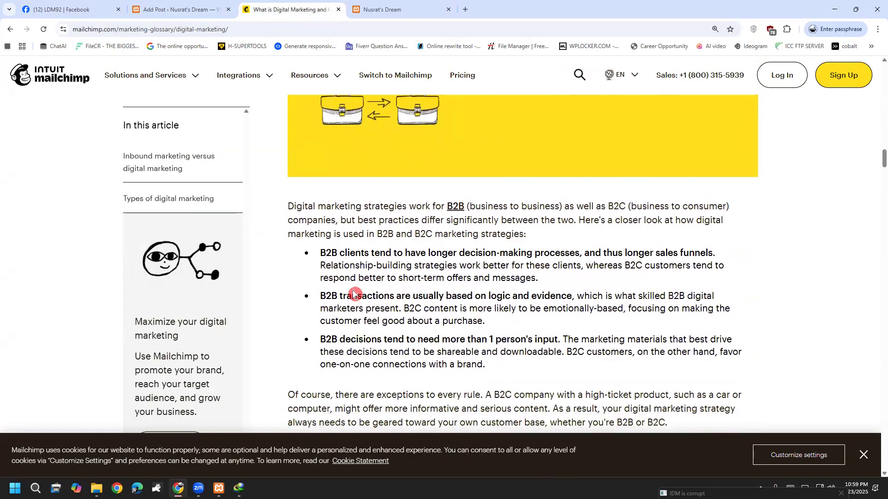
drag(289, 203, 472, 271)
scroll(515, 369, down, 10)
scroll(545, 284, down, 20)
scroll(506, 292, down, 20)
scroll(556, 423, down, 20)
scroll(521, 89, up, 20)
scroll(586, 265, down, 10)
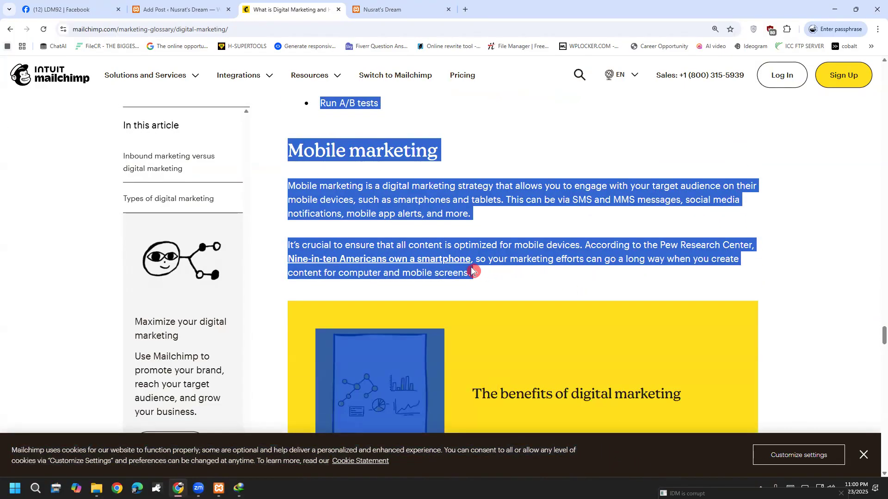
right_click(416, 200)
click(434, 210)
click(185, 7)
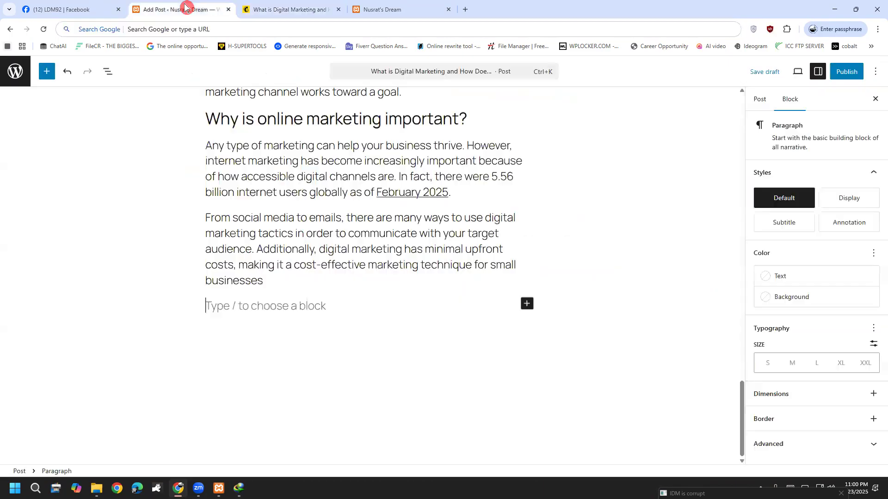
key(ctrl+v)
scroll(353, 291, up, 4)
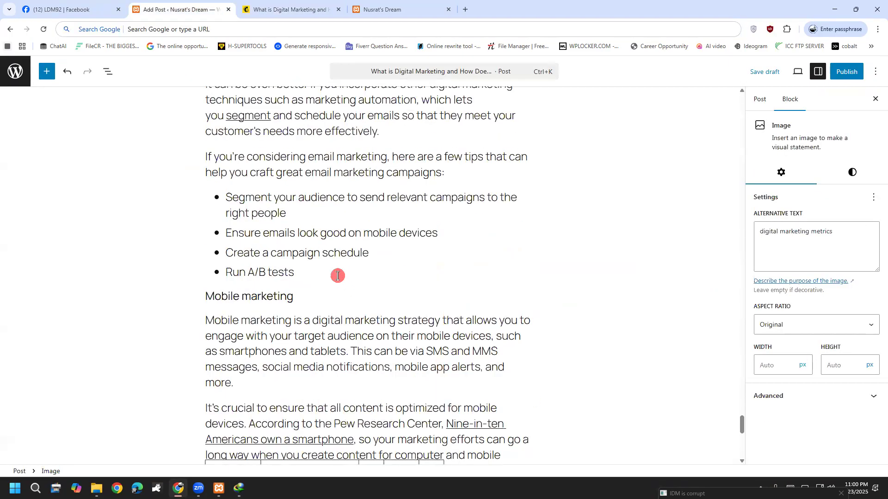
Check the pasted email tips list and add an empty paragraph below the final image.
click(337, 276)
drag(228, 196, 287, 263)
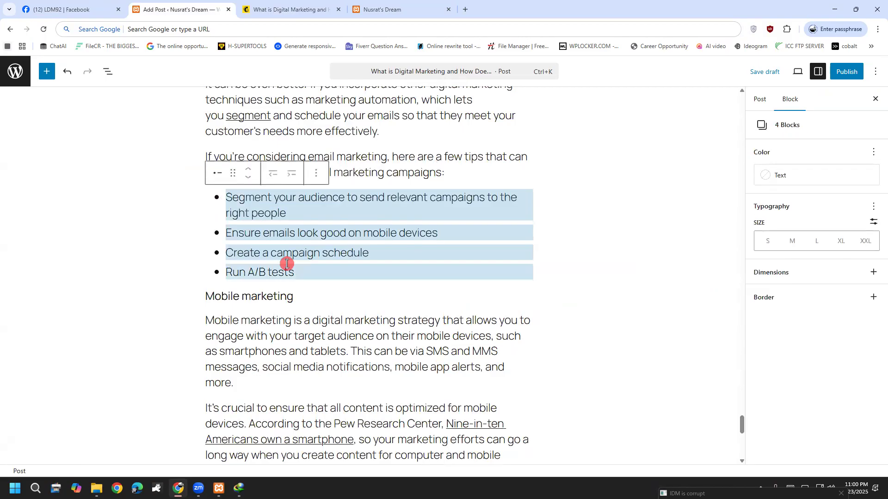
click(234, 174)
click(451, 175)
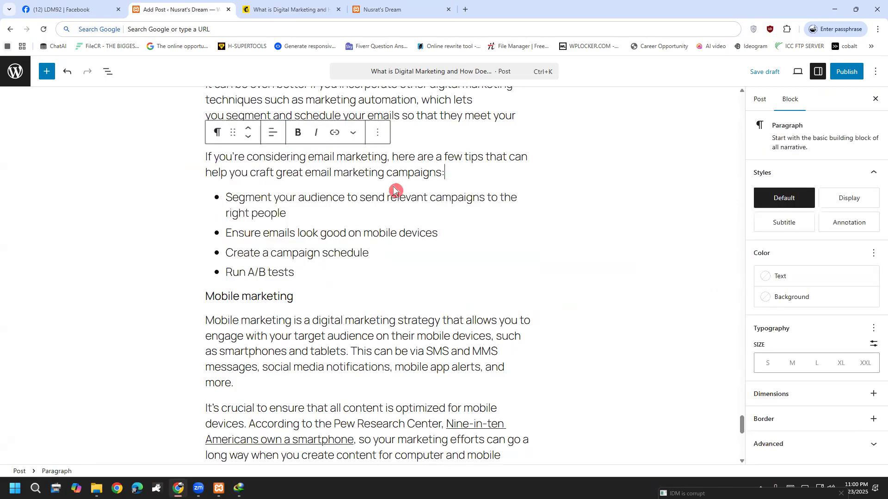
click(254, 213)
click(220, 174)
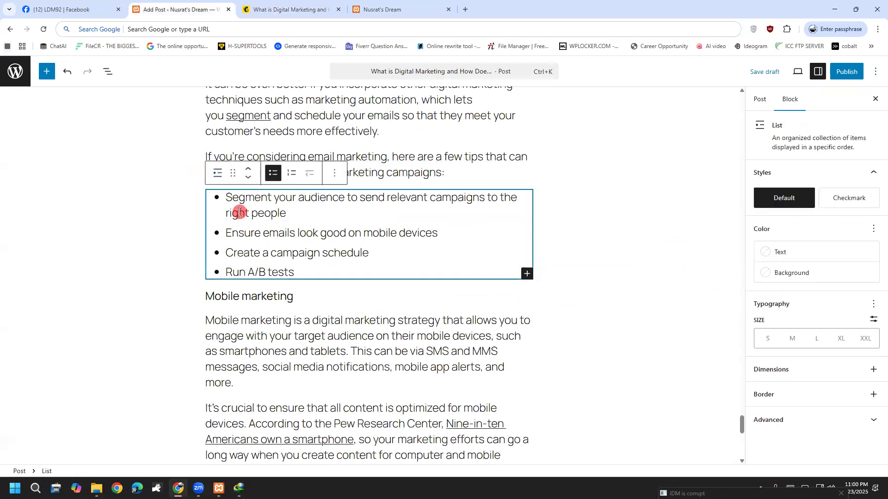
click(328, 318)
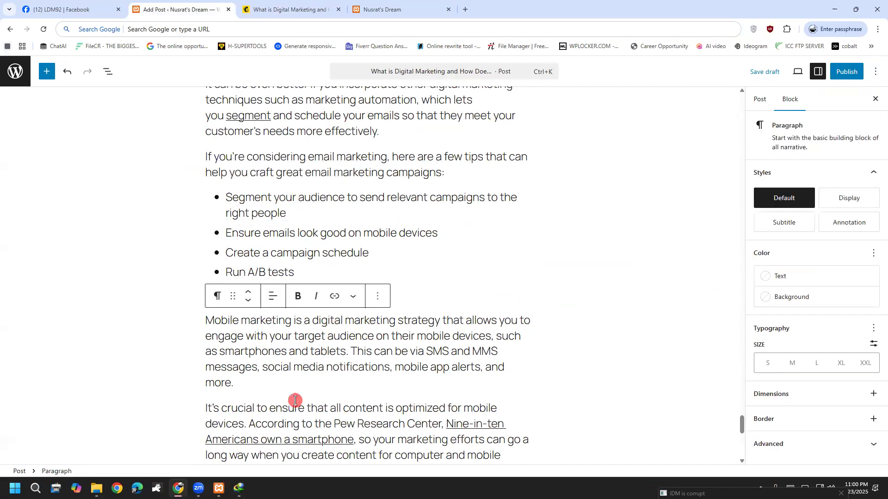
scroll(298, 404, down, 10)
click(366, 370)
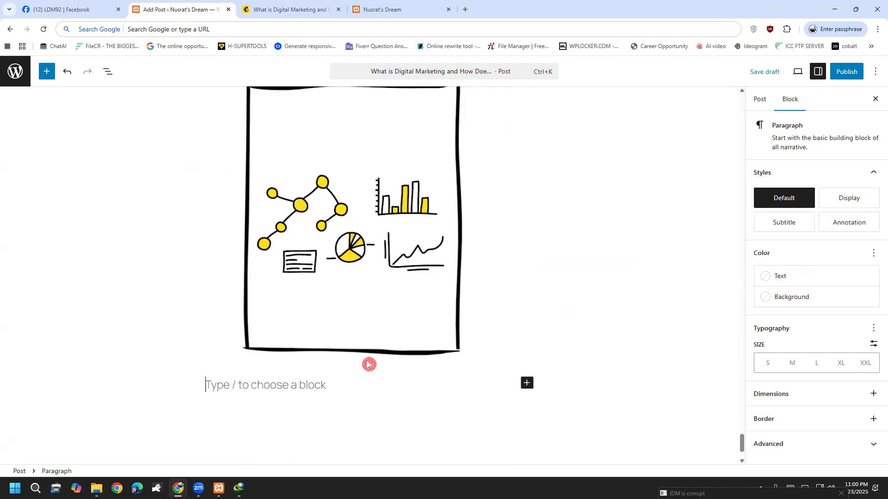
Copy the closing 'Digital marketing creates growth' section and add it at the end of the post.
click(284, 9)
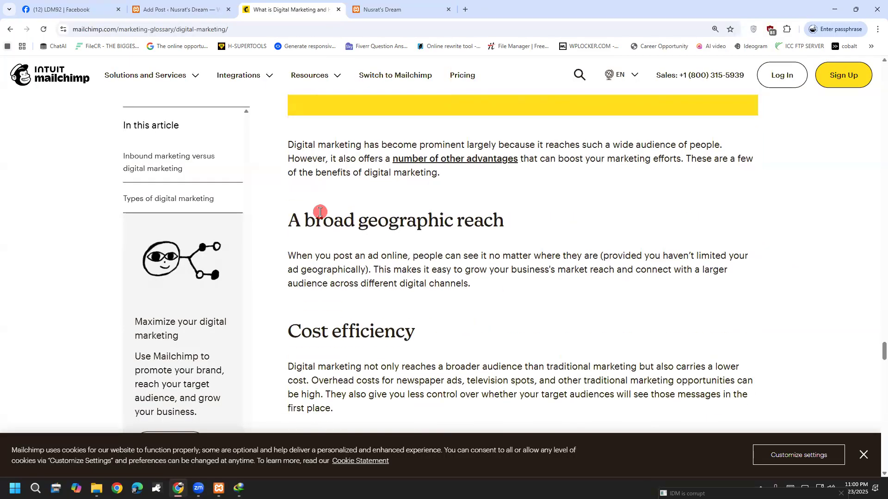
drag(287, 144, 700, 187)
scroll(486, 315, down, 20)
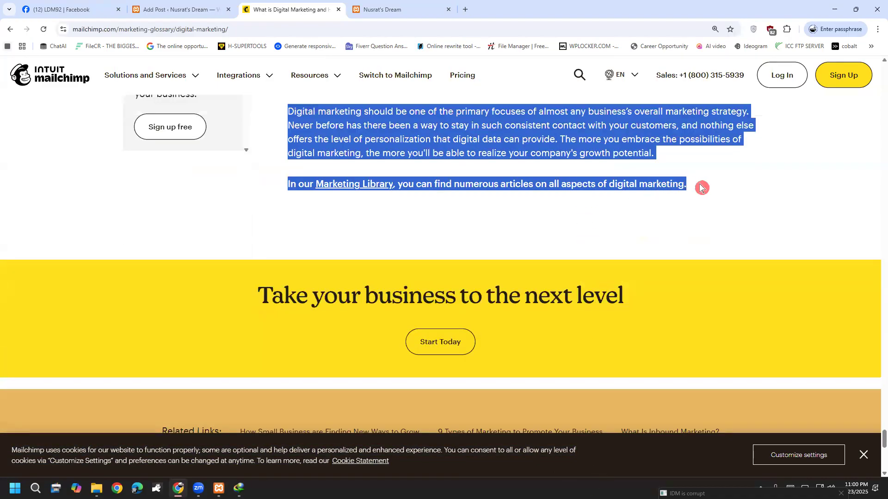
right_click(589, 139)
click(609, 151)
key(ctrl+shift+Tab)
key(Return)
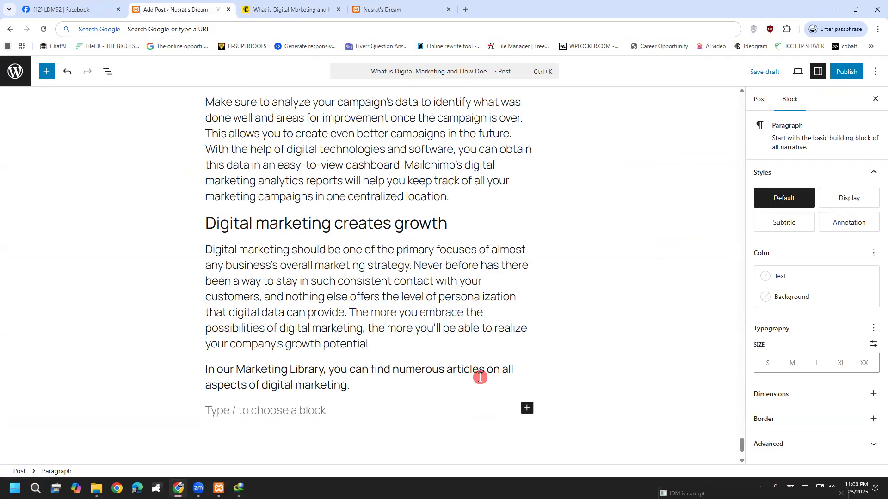
click(47, 73)
click(47, 72)
Expand the closing paragraph's Advanced settings to reach the HTML anchor field.
click(346, 265)
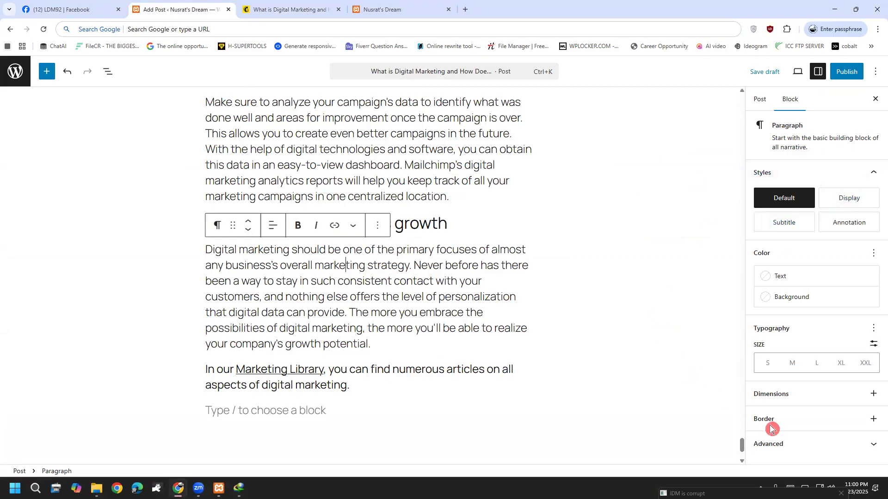
click(777, 443)
scroll(835, 429, down, 3)
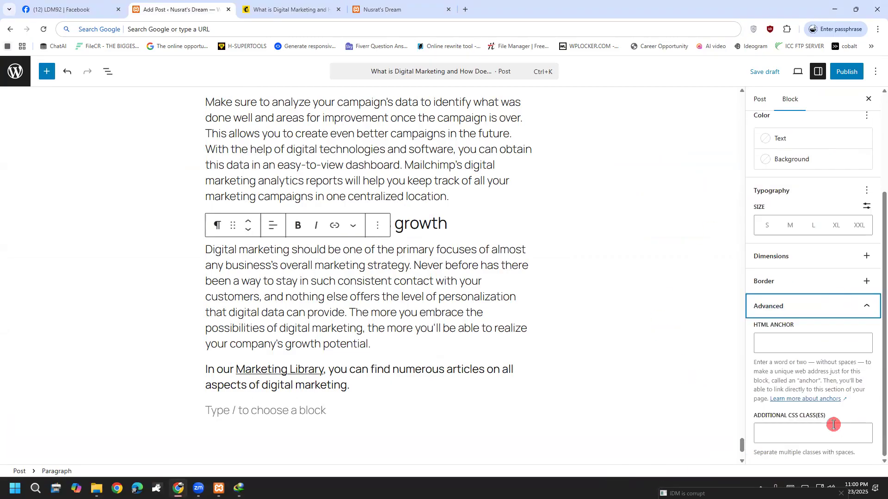
click(785, 347)
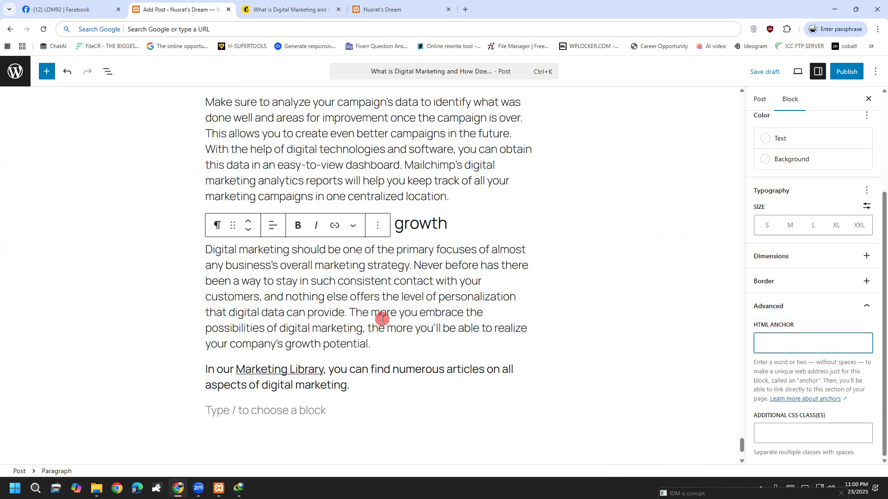
Select the closing paragraph text, refocus the HTML anchor field, then select the Marketing Library paragraph.
drag(375, 344, 208, 251)
click(776, 344)
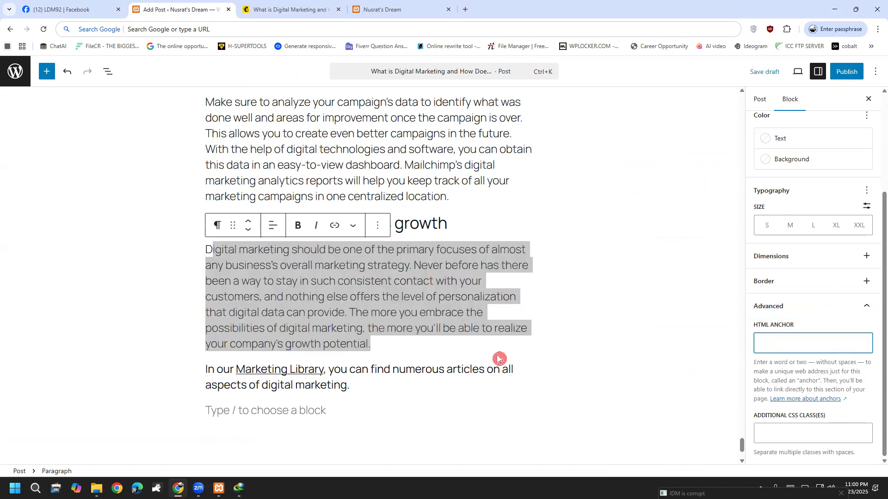
click(467, 349)
drag(430, 341, 200, 291)
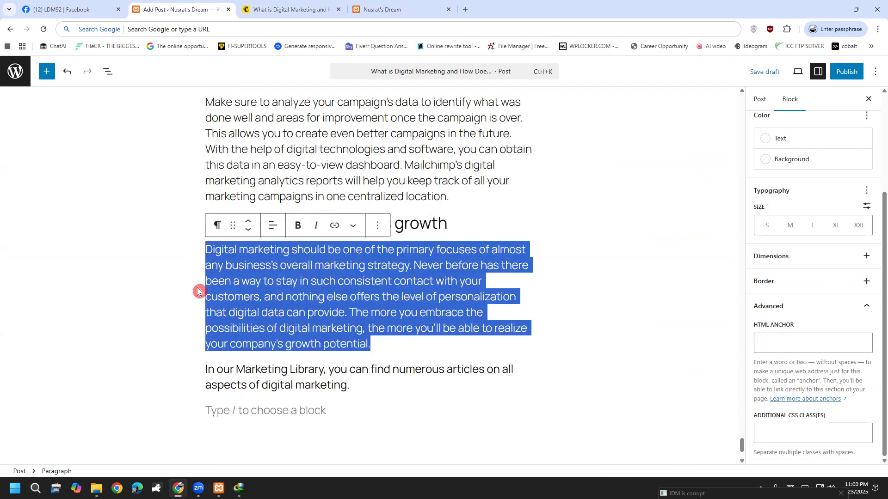
click(805, 347)
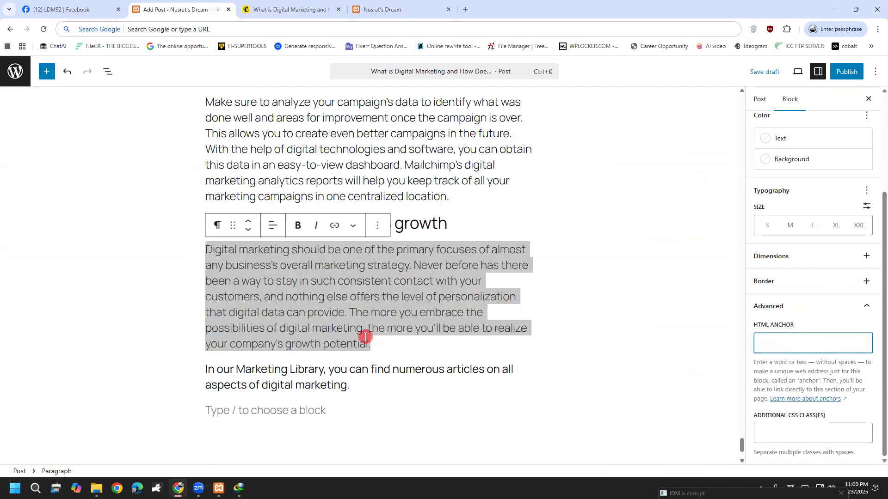
click(365, 341)
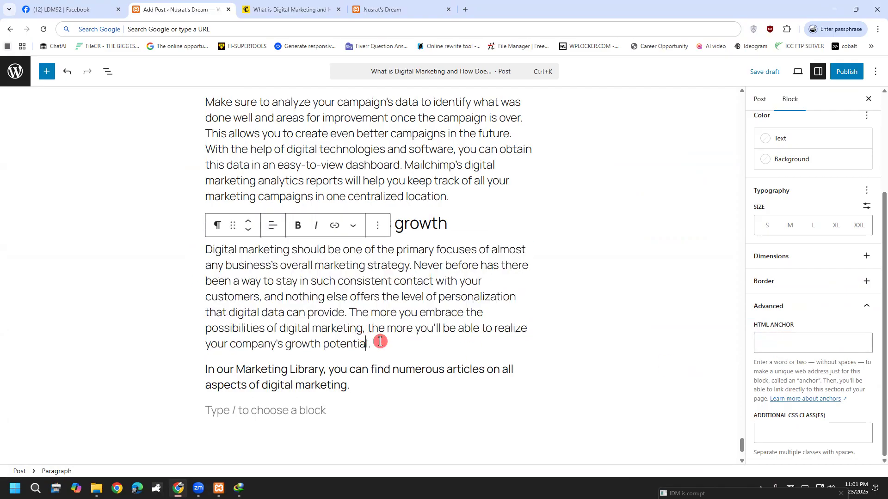
click(427, 400)
click(379, 382)
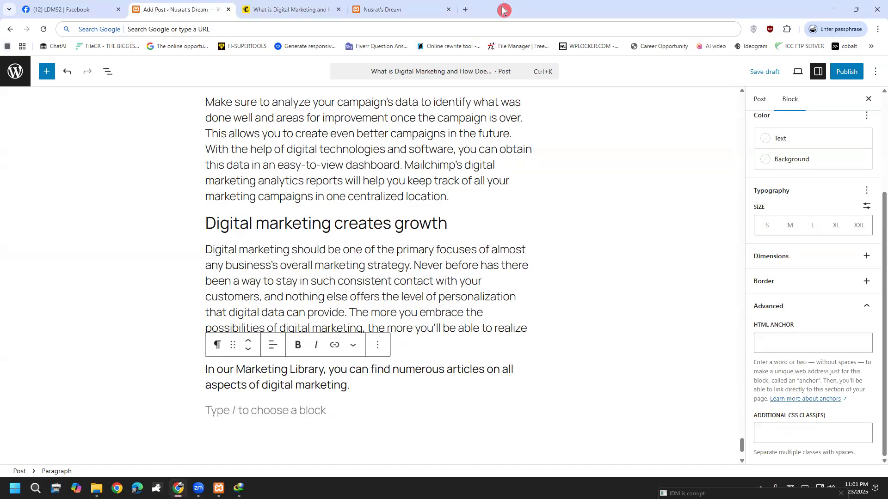
mouse_move(750, 424)
mouse_down()
mouse_move(878, 430)
mouse_move(779, 459)
mouse_up()
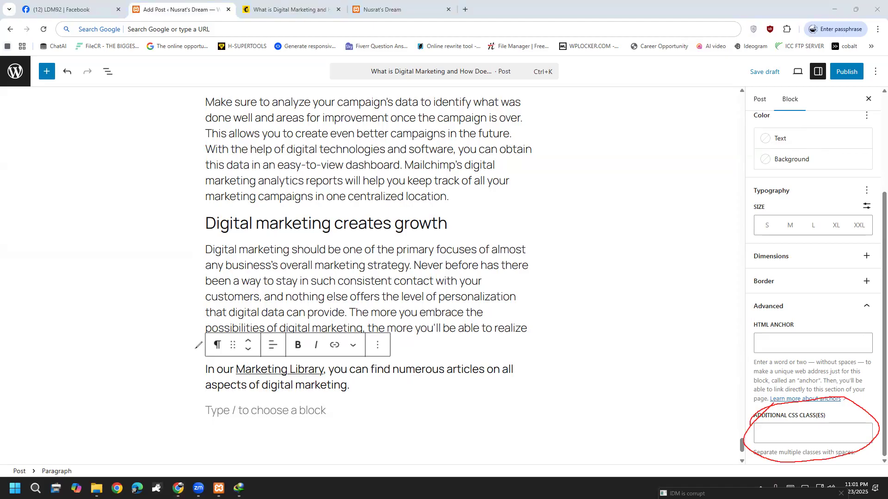
key(ctrl+z)
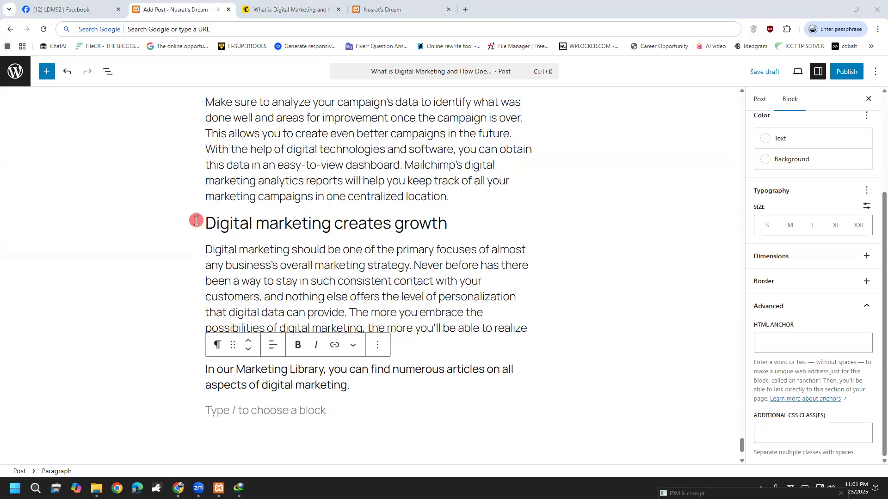
click(208, 248)
drag(207, 249, 417, 342)
click(416, 342)
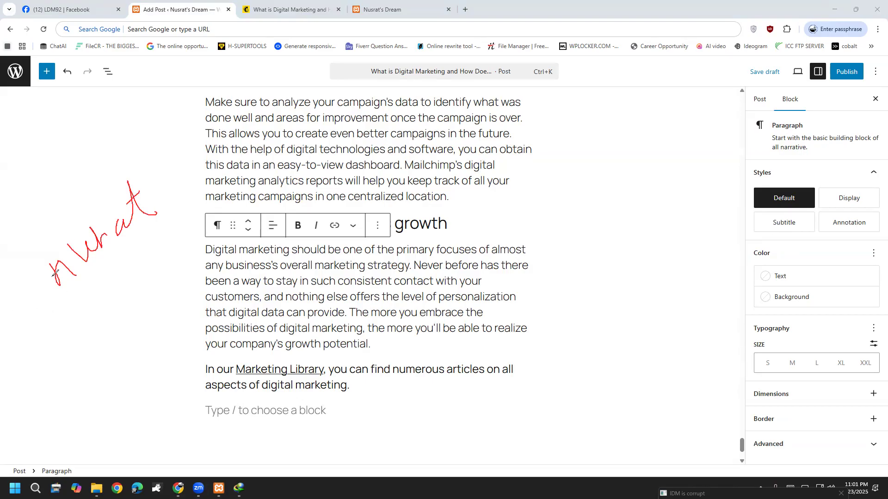
drag(165, 230, 205, 296)
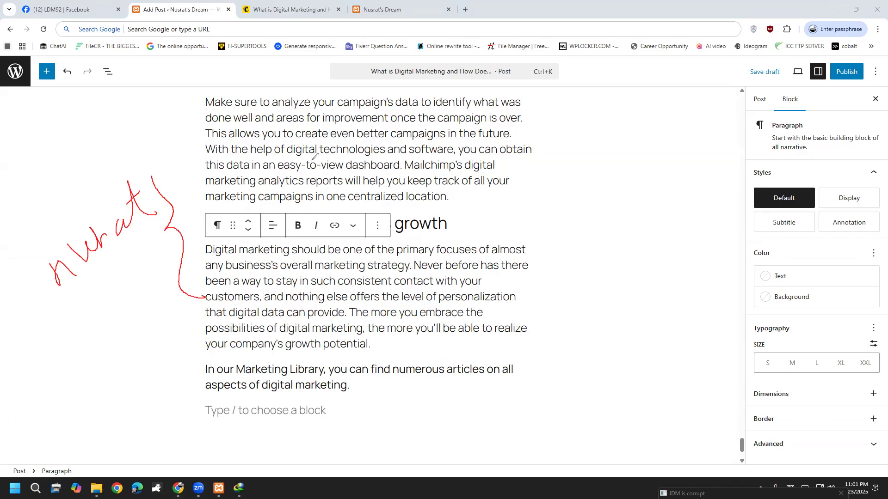
mouse_move(360, 188)
mouse_down()
mouse_move(400, 282)
mouse_move(449, 292)
mouse_move(424, 354)
mouse_up()
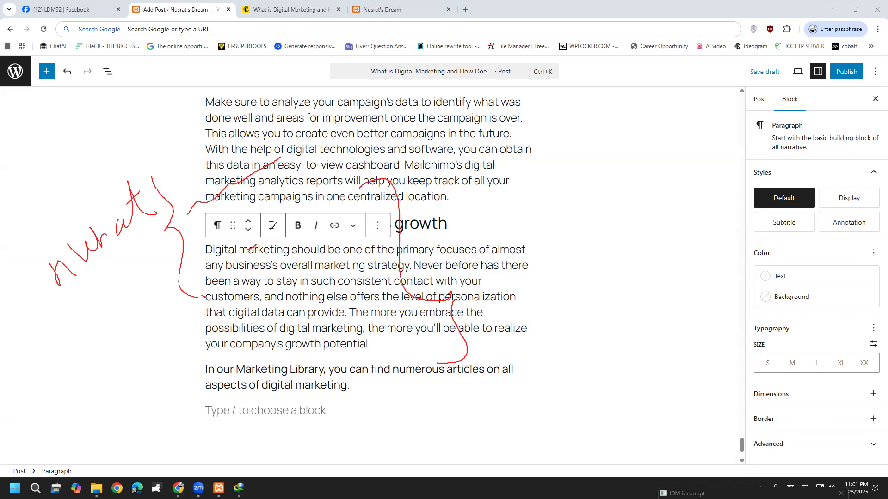
drag(294, 254, 374, 212)
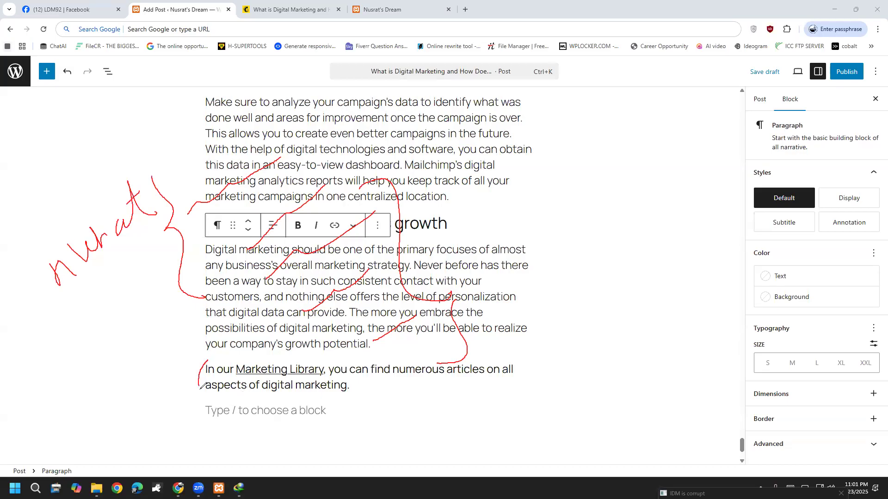
mouse_move(313, 389)
mouse_down()
mouse_move(407, 403)
mouse_move(520, 346)
mouse_move(287, 343)
mouse_up()
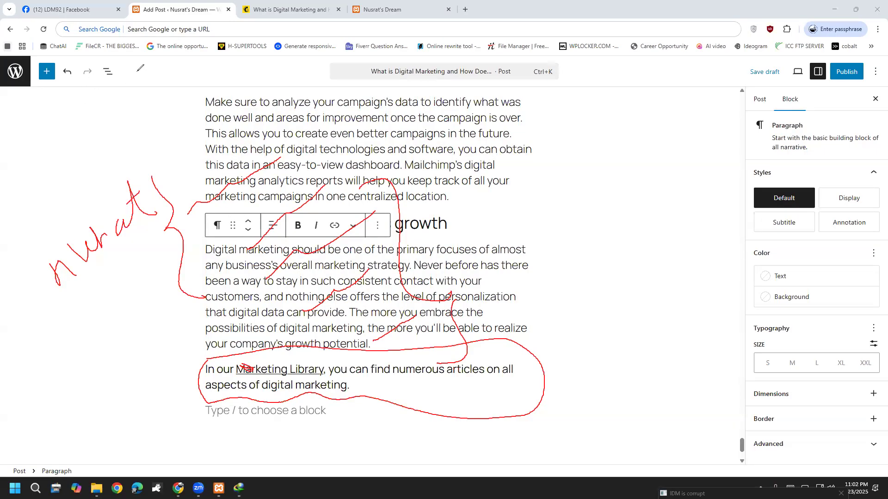
Annotate the screen with a circled CS margin note and underline the growth potential line.
mouse_move(155, 60)
mouse_down()
mouse_move(146, 76)
mouse_move(170, 54)
mouse_move(162, 67)
mouse_up()
key(e)
mouse_move(64, 229)
mouse_down()
mouse_move(69, 274)
mouse_move(77, 231)
mouse_move(87, 254)
mouse_up()
drag(108, 206, 113, 241)
mouse_move(62, 298)
mouse_down()
mouse_move(7, 185)
mouse_move(50, 302)
mouse_move(77, 304)
mouse_up()
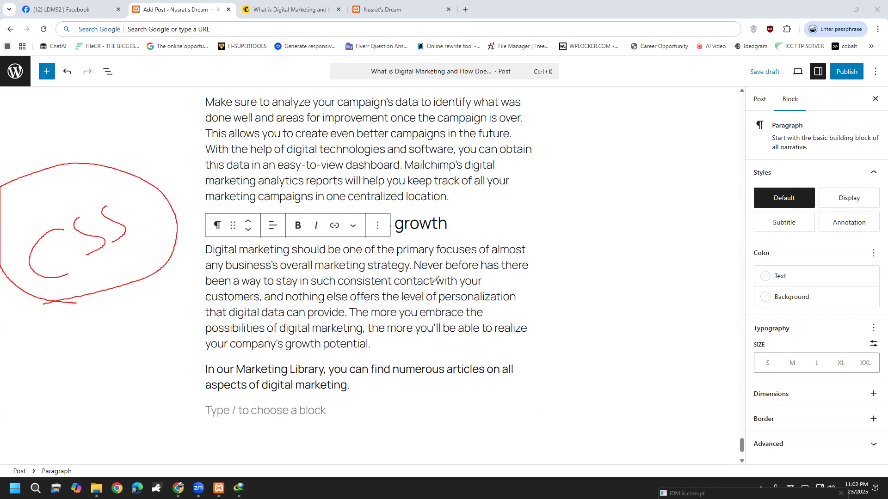
key(e)
drag(202, 350, 383, 359)
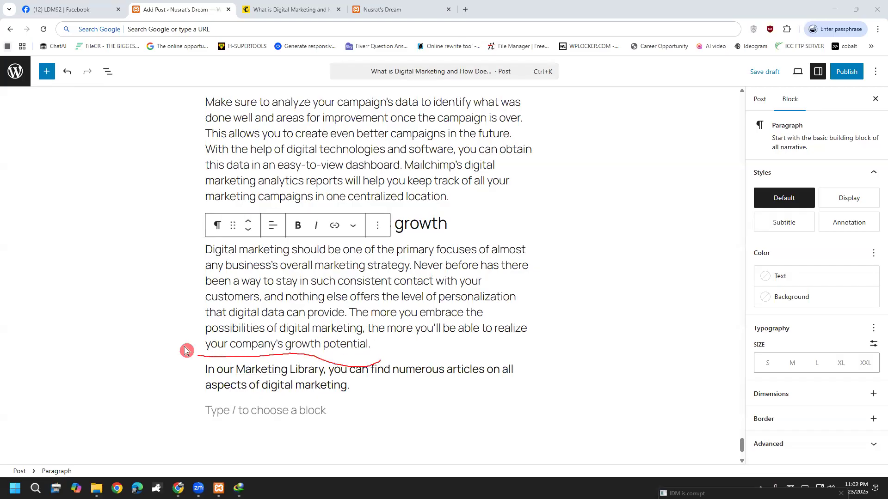
Scroll back to the top of the post and select the whole purple first paragraph.
scroll(187, 350, up, 20)
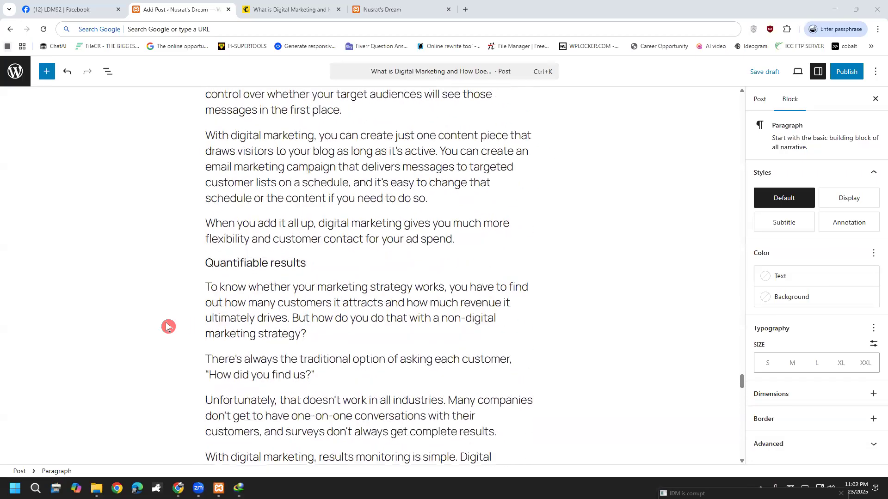
scroll(167, 327, up, 20)
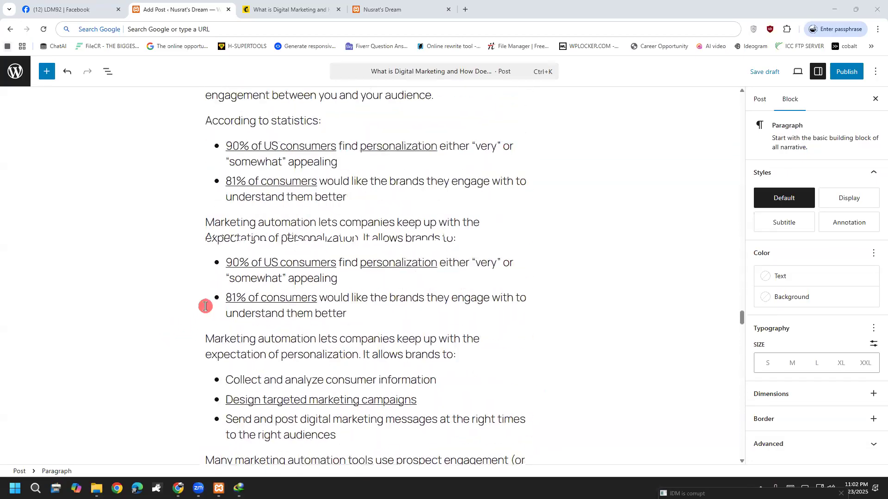
scroll(212, 306, up, 20)
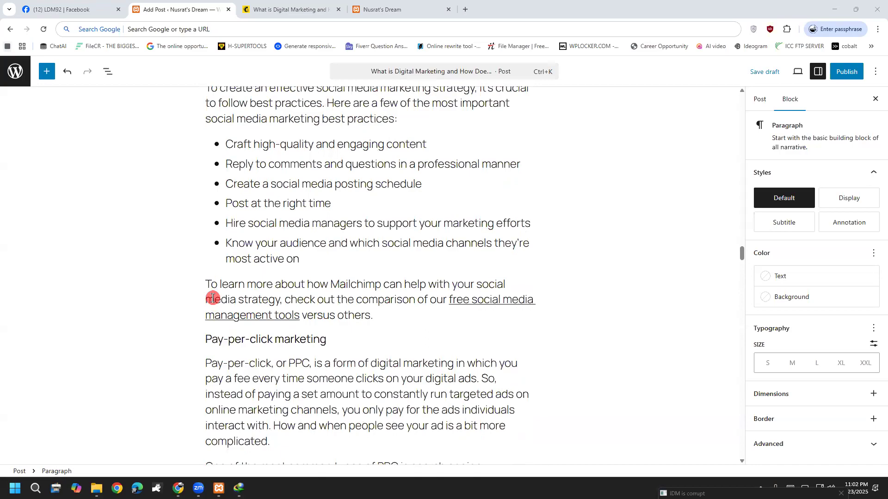
scroll(207, 299, up, 20)
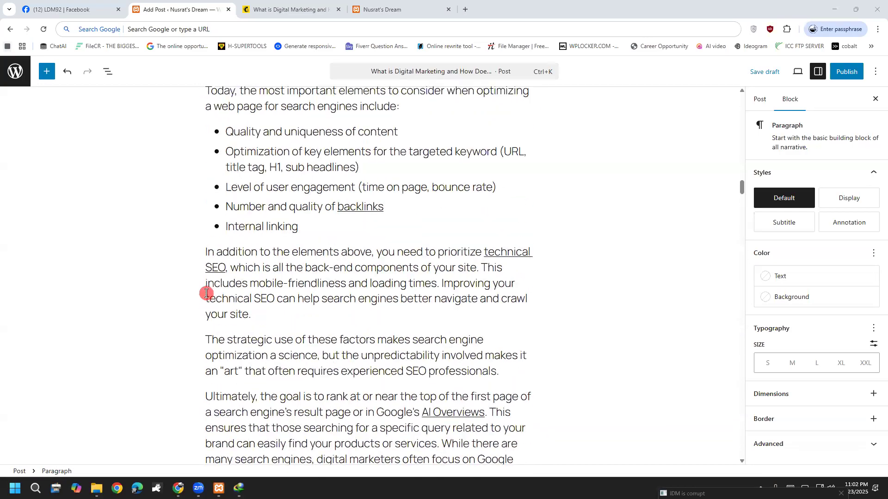
scroll(207, 297, up, 20)
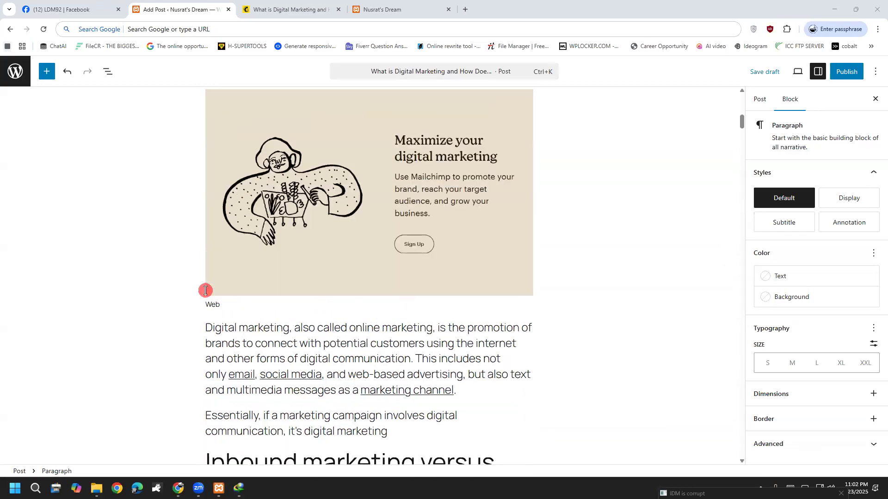
scroll(205, 290, up, 5)
drag(190, 285, 423, 371)
drag(532, 244, 204, 196)
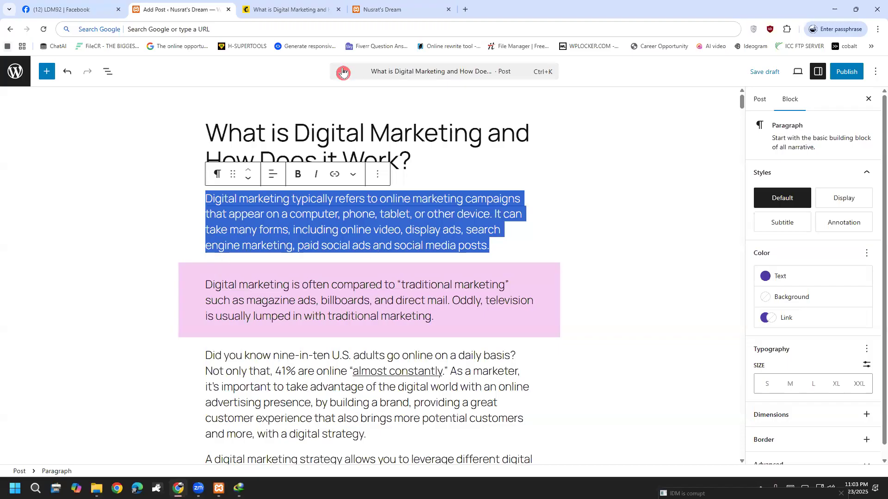
Handwrite 'Style {' in the margin beside the opening paragraph.
click(148, 365)
mouse_move(28, 260)
mouse_down()
mouse_move(41, 282)
mouse_move(35, 310)
mouse_up()
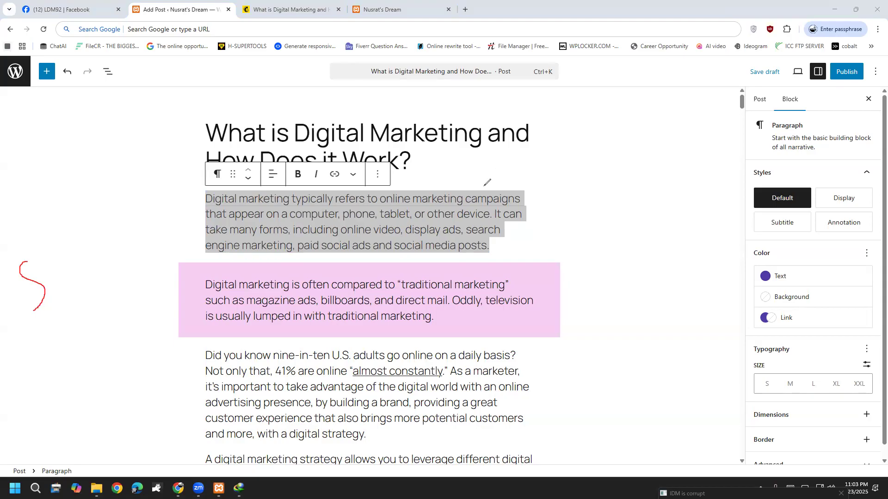
drag(85, 230, 67, 270)
mouse_move(101, 211)
mouse_down()
mouse_move(106, 255)
mouse_move(123, 247)
mouse_move(121, 265)
mouse_up()
mouse_move(138, 217)
mouse_down()
mouse_move(158, 220)
mouse_move(166, 248)
mouse_up()
mouse_move(180, 211)
mouse_down()
mouse_move(189, 269)
mouse_move(195, 243)
mouse_up()
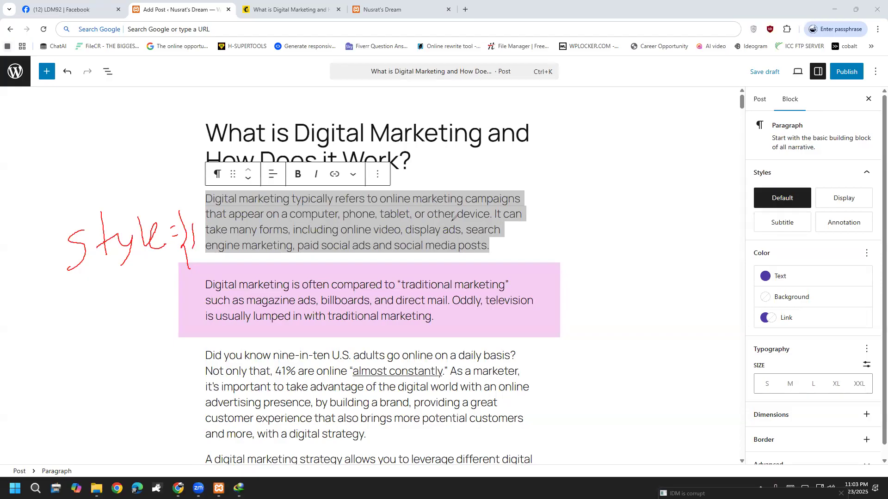
Draw a brace and a line along the opening paragraphs, add a circled CS note, then clear the drawings.
mouse_move(28, 199)
mouse_down()
mouse_move(47, 201)
mouse_move(67, 183)
mouse_move(87, 194)
mouse_move(122, 164)
mouse_up()
drag(149, 130, 155, 252)
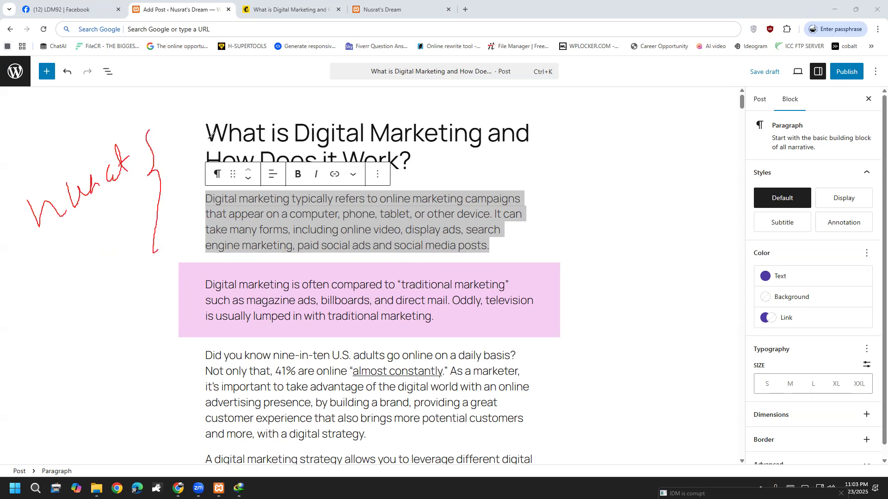
mouse_move(191, 212)
mouse_down()
mouse_move(238, 327)
mouse_move(217, 418)
mouse_up()
drag(17, 232, 20, 232)
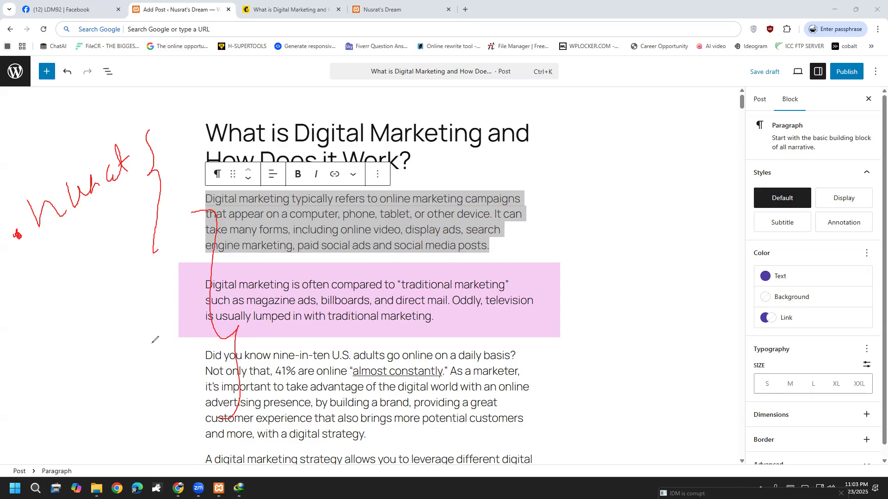
drag(124, 323, 133, 343)
mouse_move(150, 305)
mouse_down()
mouse_move(161, 329)
mouse_move(155, 342)
mouse_up()
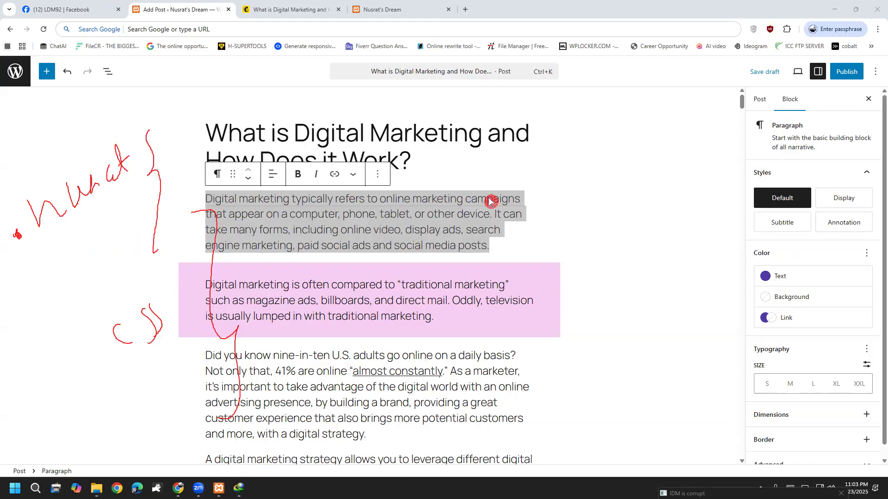
mouse_move(174, 282)
mouse_down()
mouse_move(75, 304)
mouse_move(133, 380)
mouse_move(181, 315)
mouse_move(171, 286)
mouse_up()
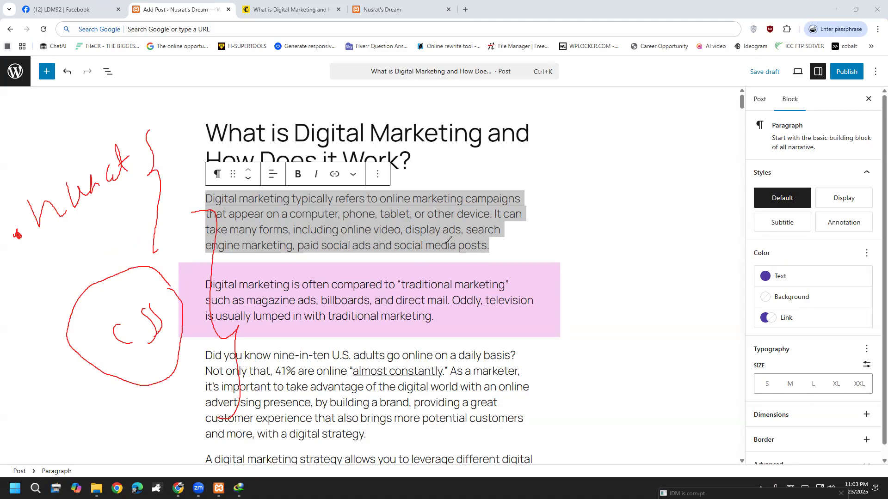
key(Escape)
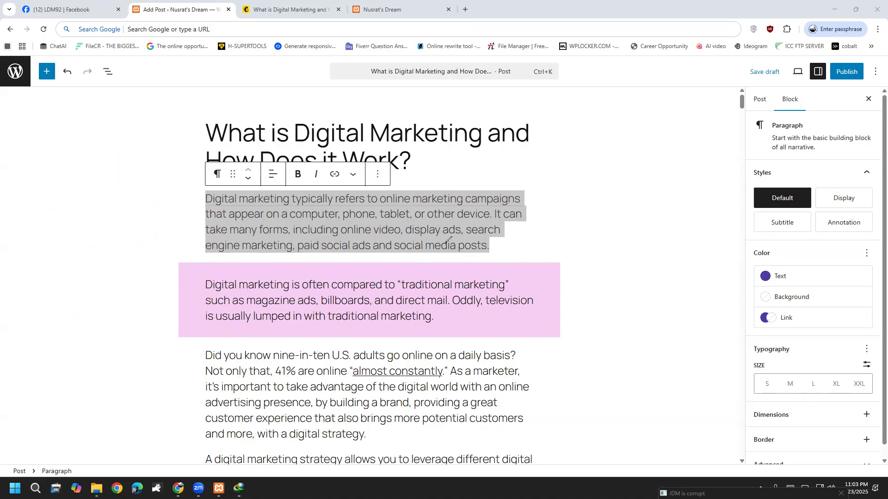
Select the whole pink paragraph, then select the 'Did you know' paragraph block.
drag(206, 285, 443, 325)
click(444, 325)
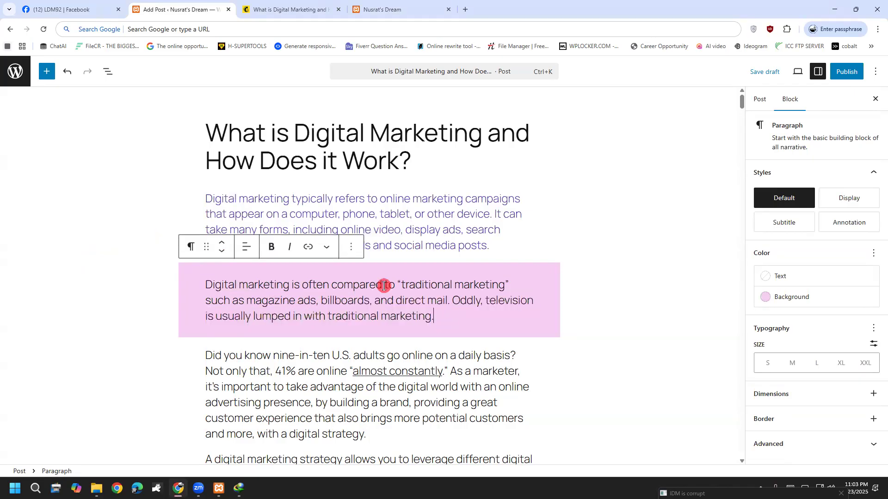
drag(316, 285, 405, 279)
click(407, 300)
click(197, 287)
drag(198, 287, 459, 315)
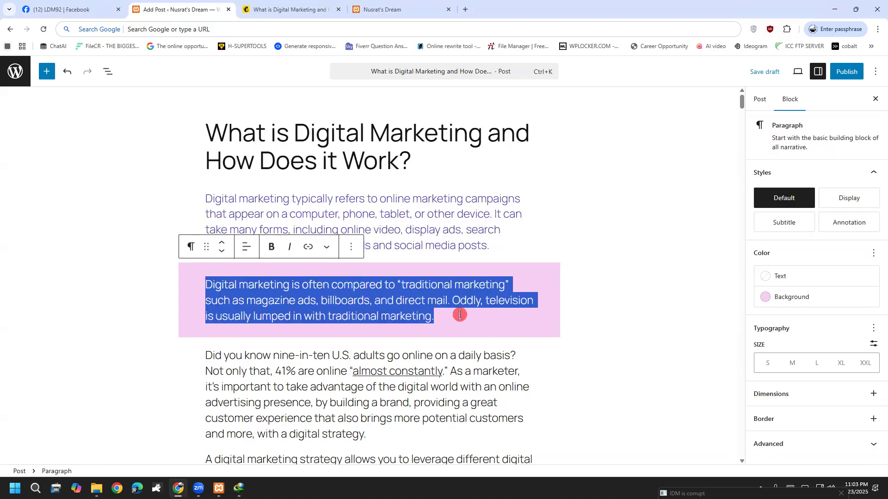
click(503, 353)
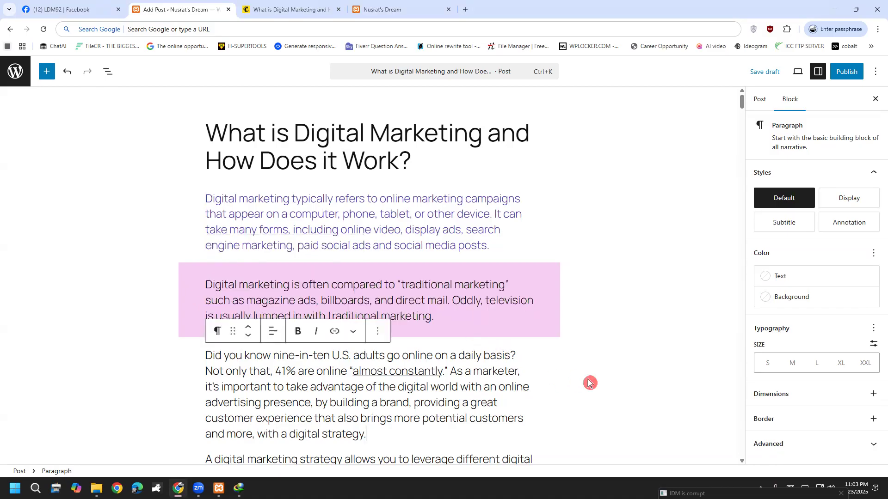
Expand the block's Advanced settings and focus the Additional CSS class(es) field.
scroll(602, 379, down, 1)
scroll(601, 380, down, 2)
drag(387, 245, 205, 175)
click(254, 224)
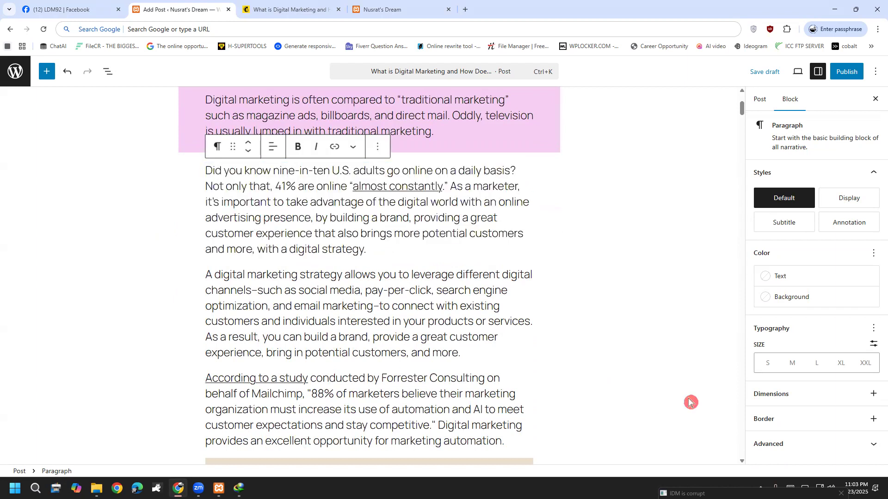
scroll(690, 404, down, 3)
click(783, 445)
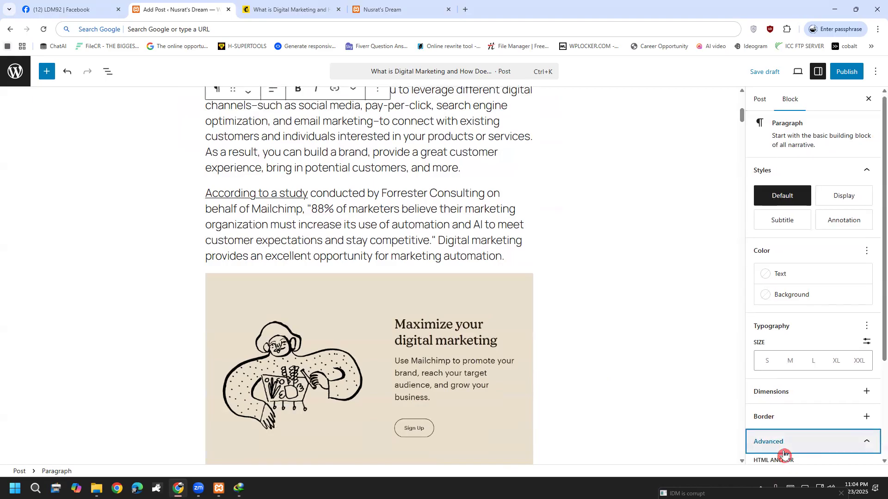
scroll(807, 431, down, 3)
click(810, 434)
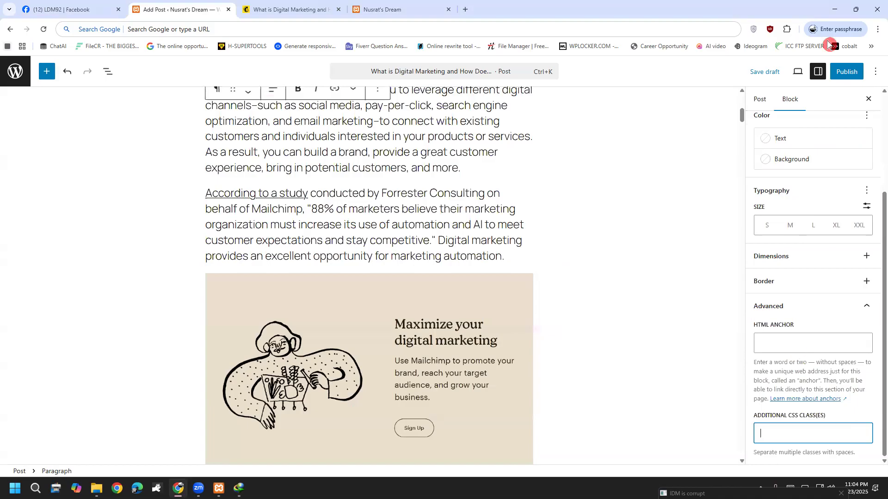
Mark the Additional CSS class setting and the 'According to a study' paragraph with on-screen annotations.
click(409, 66)
mouse_move(797, 420)
mouse_down()
mouse_move(837, 410)
mouse_move(848, 418)
mouse_up()
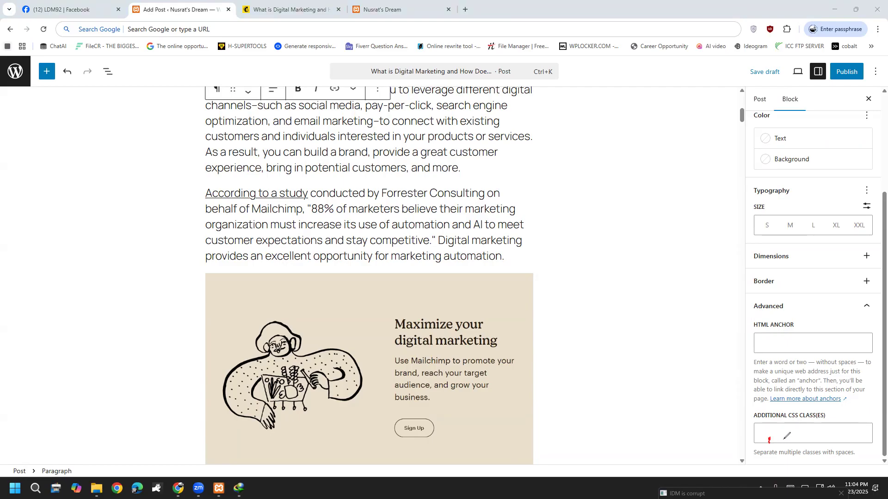
mouse_move(790, 417)
mouse_down()
mouse_move(783, 431)
mouse_move(833, 410)
mouse_up()
mouse_move(196, 188)
mouse_down()
mouse_move(540, 221)
mouse_move(204, 281)
mouse_move(227, 169)
mouse_up()
mouse_move(350, 168)
mouse_down()
mouse_move(505, 147)
mouse_move(513, 132)
mouse_up()
Publish the post, scroll through it live, then go via the blog home to the admin Dashboard.
click(853, 73)
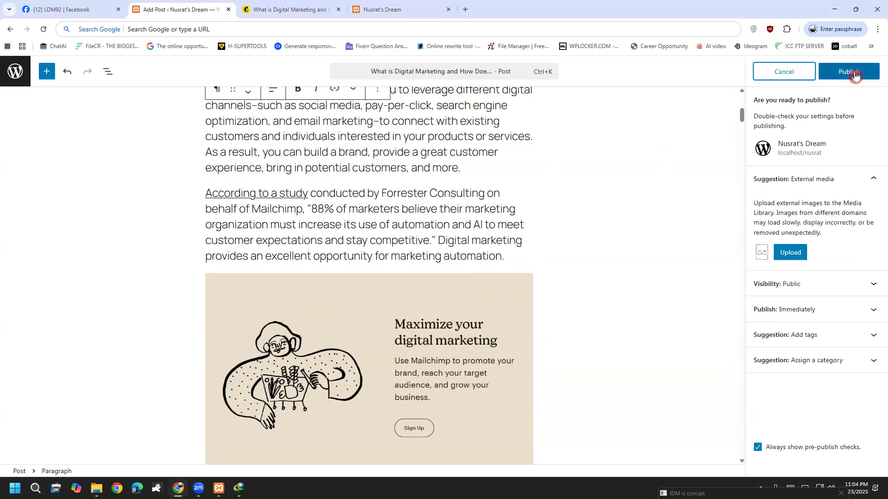
click(855, 75)
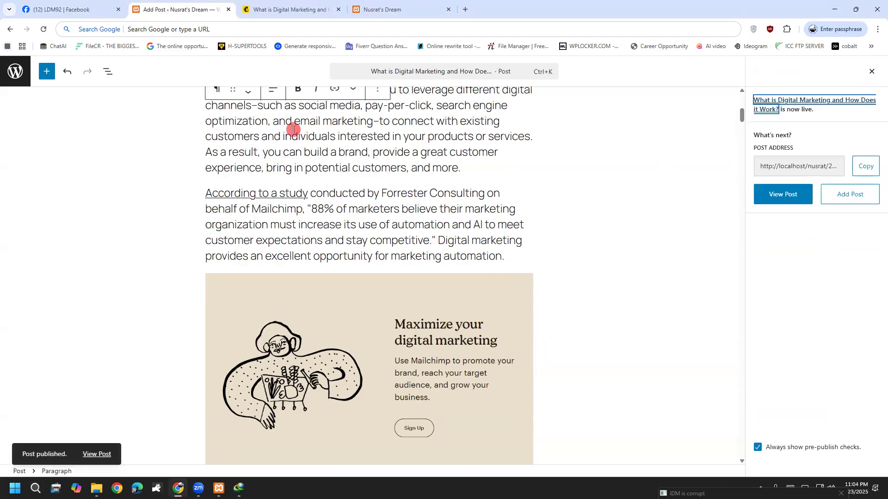
click(782, 193)
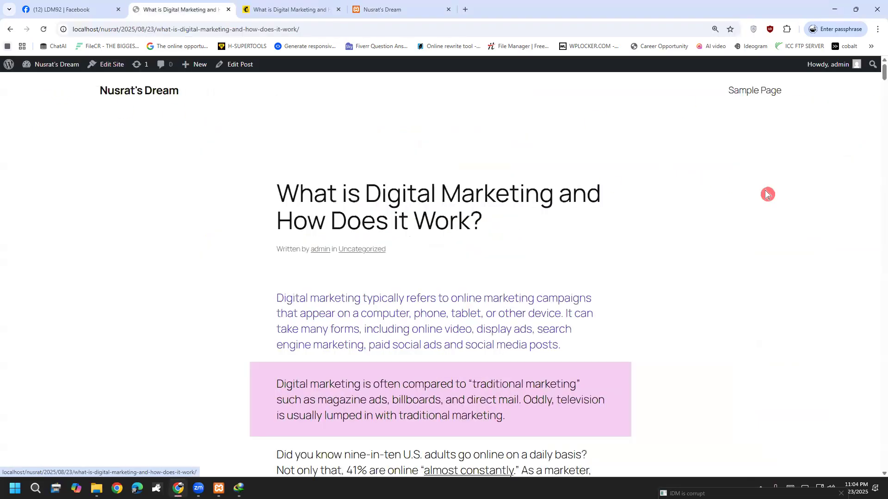
scroll(179, 268, down, 13)
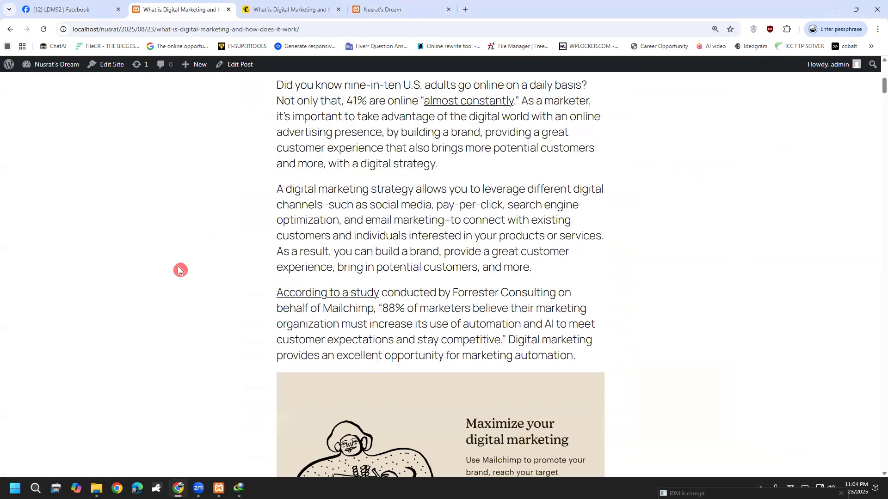
scroll(179, 271, down, 4)
scroll(184, 293, up, 17)
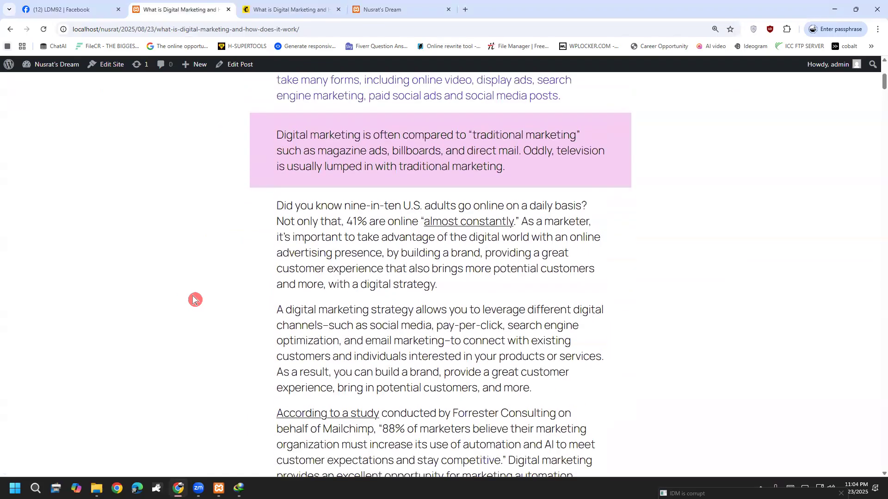
click(133, 99)
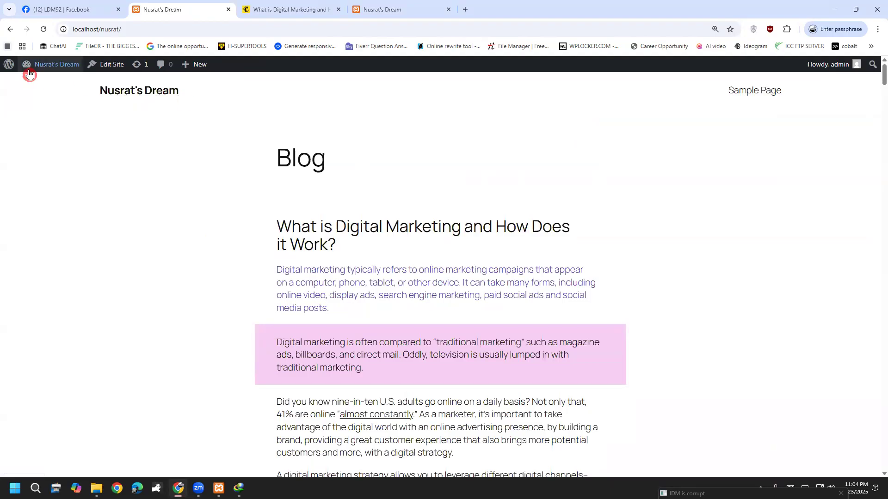
click(35, 84)
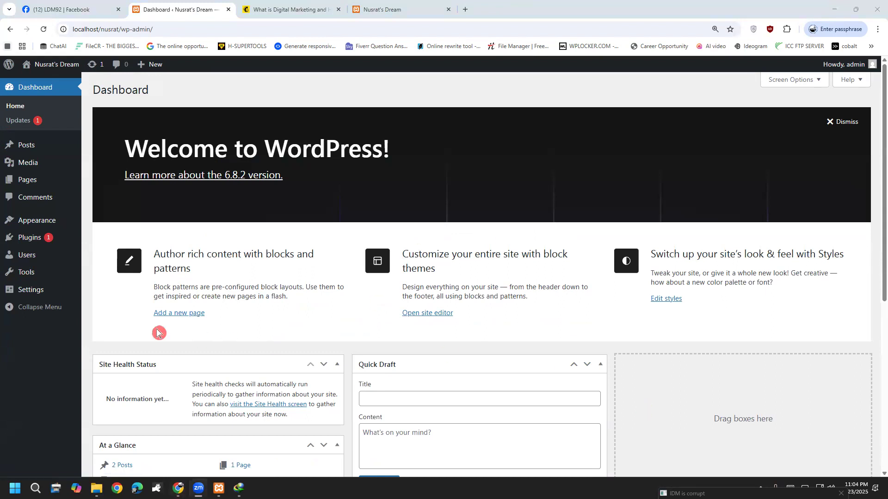
Activate Twenty Twenty-Four under Appearance > Themes and visit the live site.
mouse_move(32, 222)
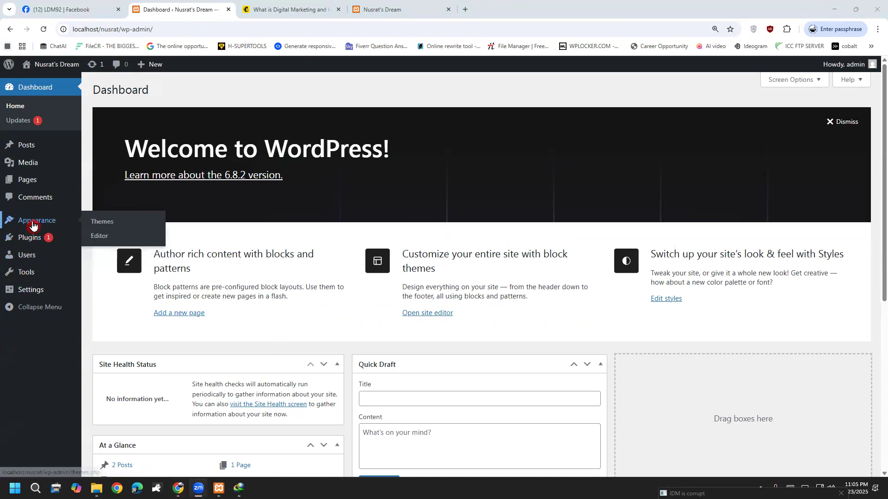
click(110, 221)
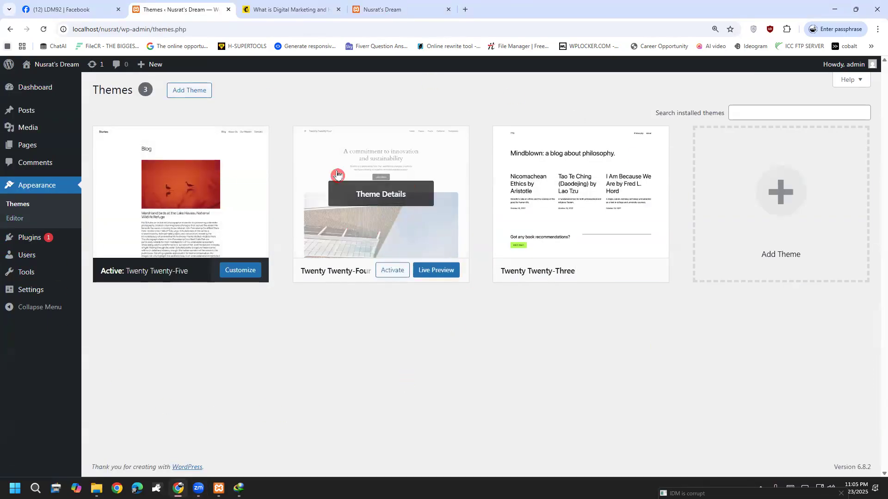
mouse_move(375, 208)
click(393, 271)
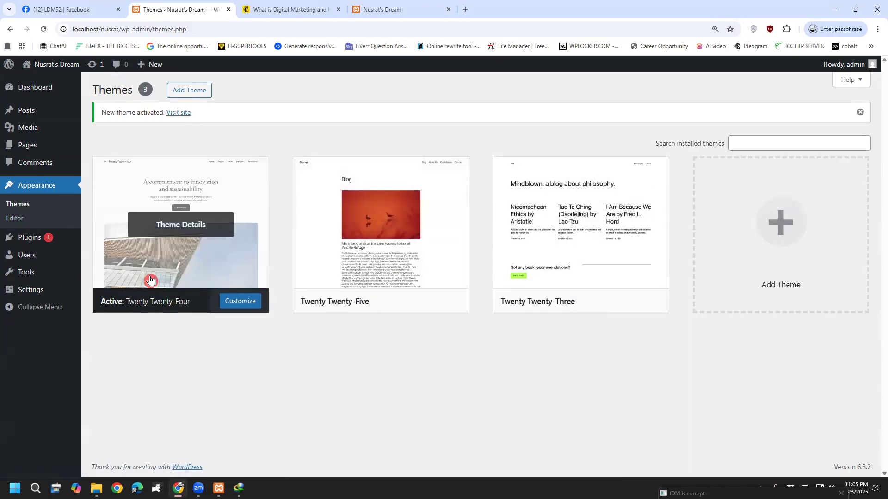
mouse_move(51, 64)
click(49, 83)
scroll(95, 349, down, 10)
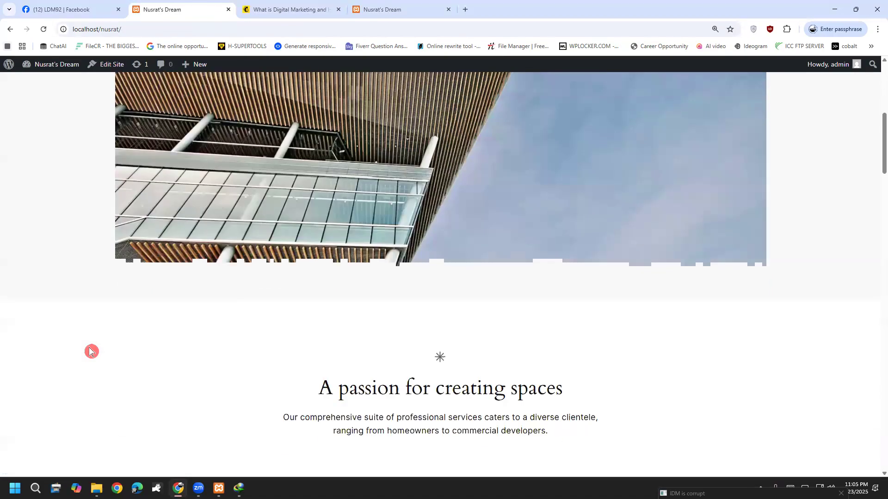
scroll(91, 351, down, 15)
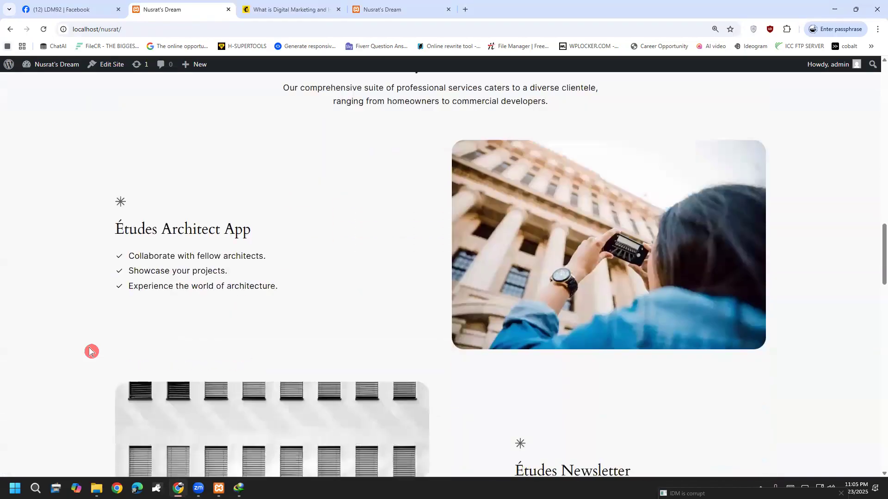
scroll(91, 351, down, 15)
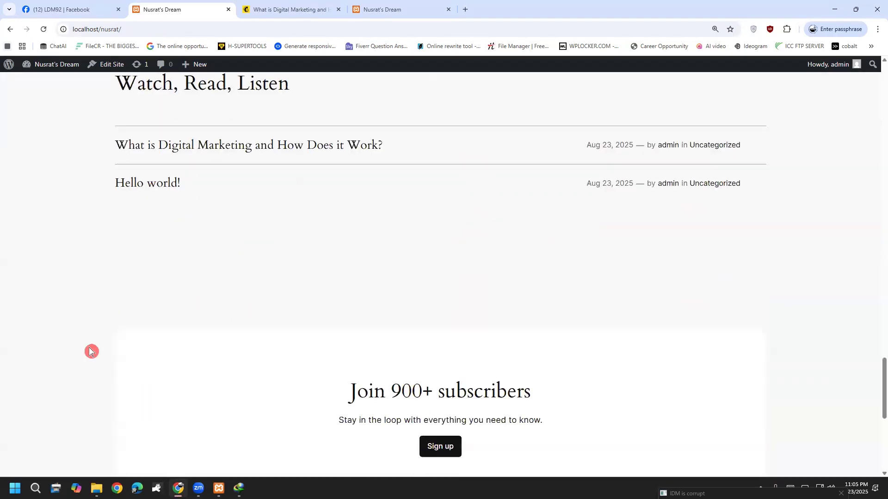
scroll(90, 351, up, 15)
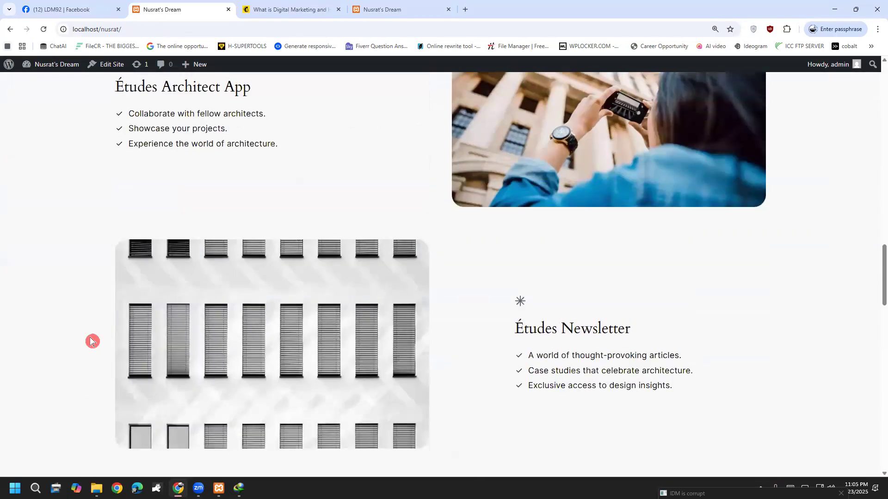
scroll(92, 342, up, 10)
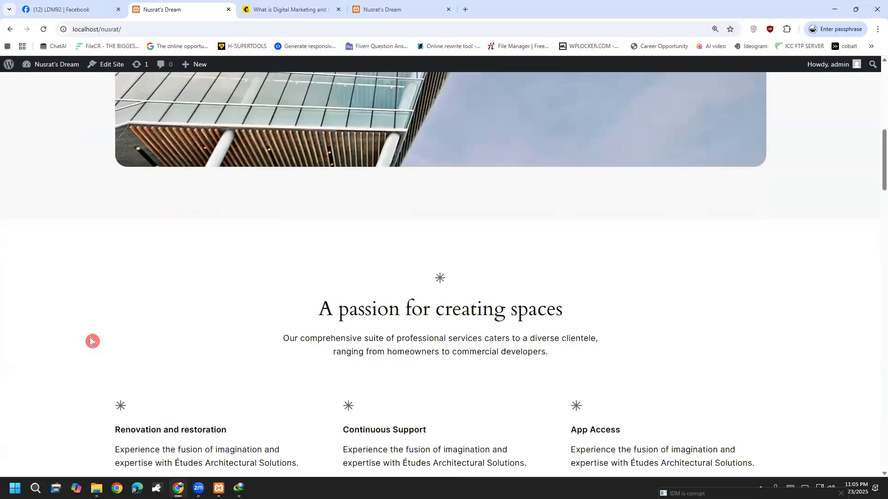
scroll(92, 347, down, 8)
scroll(92, 349, down, 12)
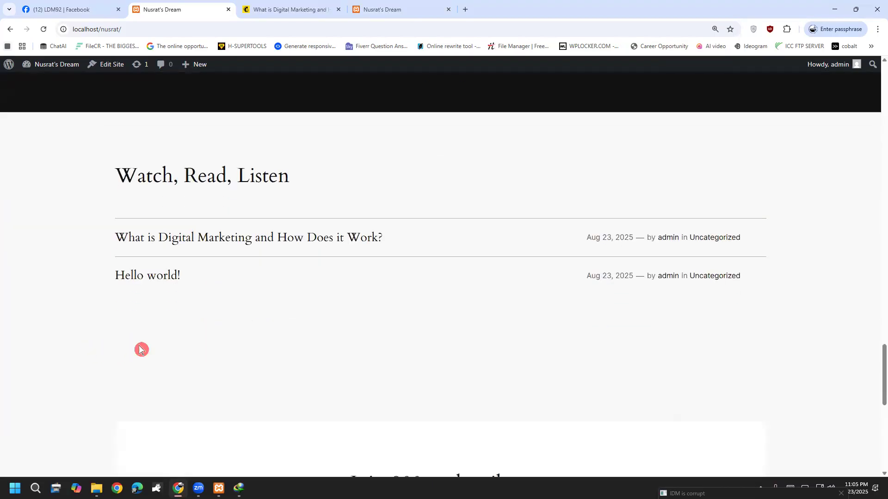
click(183, 238)
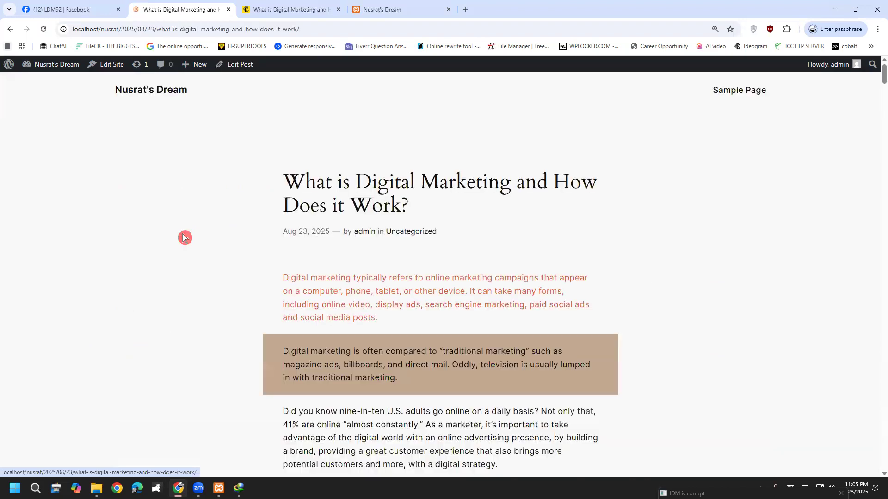
scroll(184, 238, down, 12)
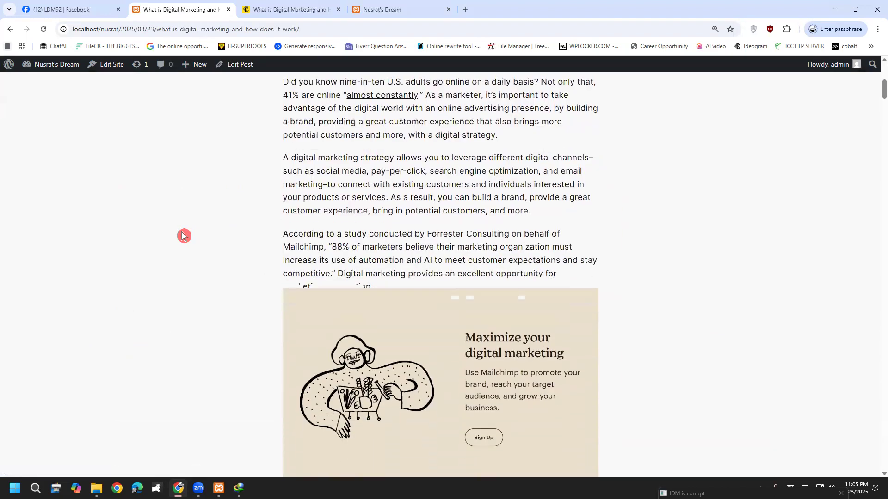
scroll(183, 236, down, 20)
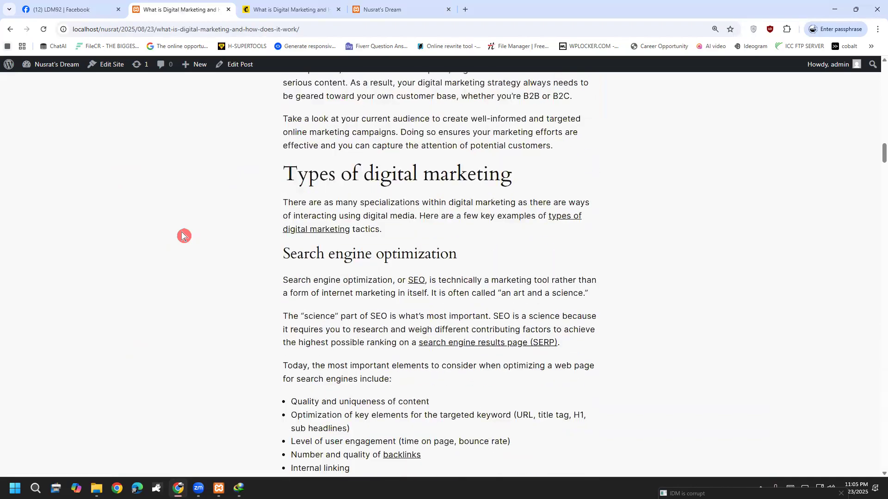
click(10, 31)
mouse_move(48, 65)
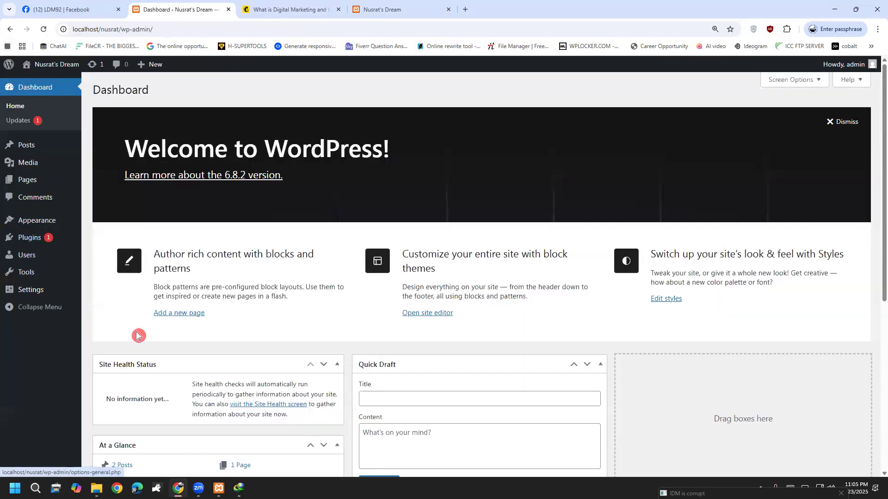
mouse_move(38, 227)
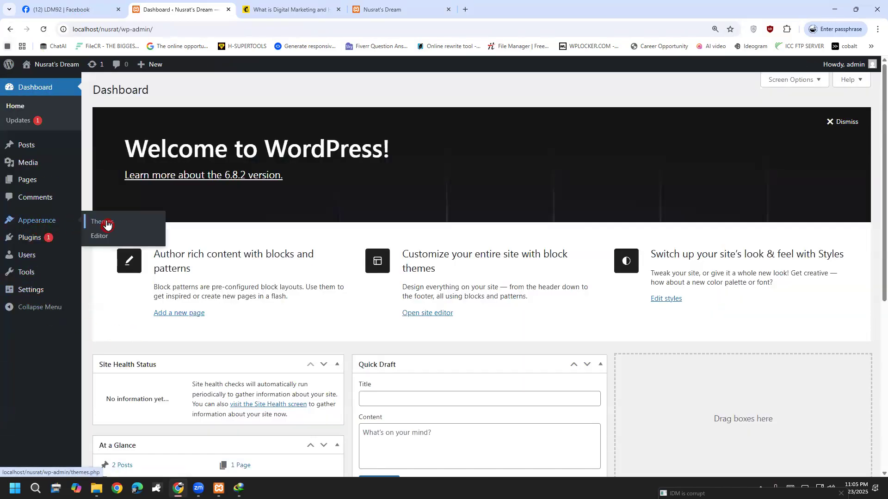
click(107, 225)
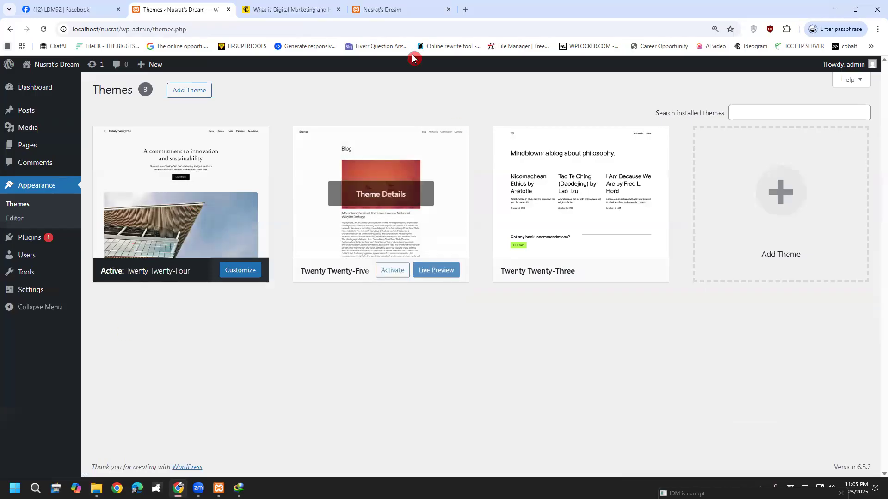
Browse the Add Themes directory, previewing Astra's details before scrolling through the grid.
click(199, 92)
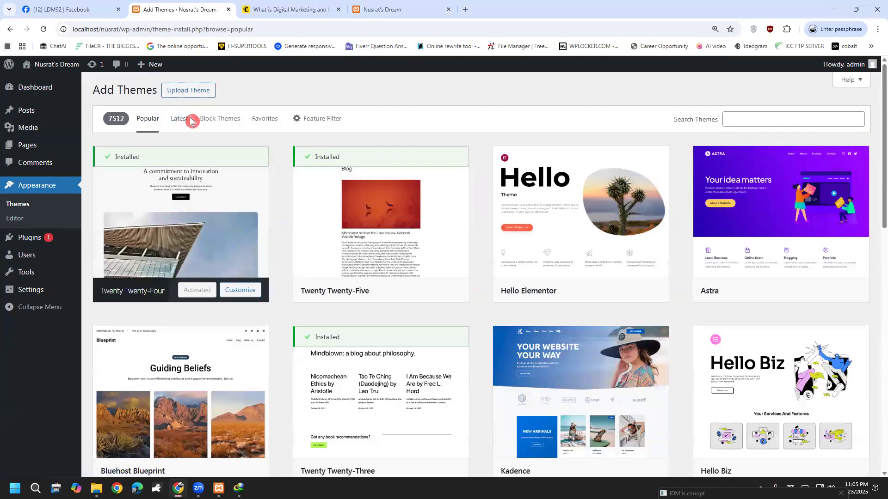
scroll(629, 260, down, 2)
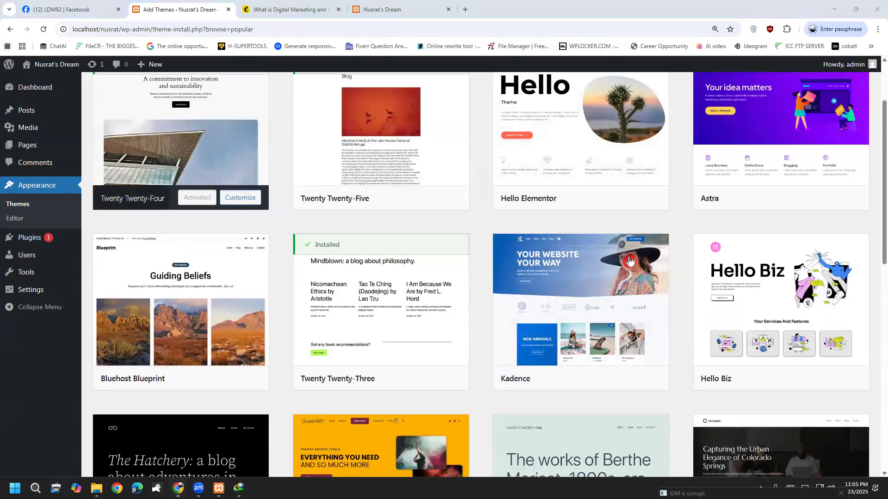
mouse_move(752, 162)
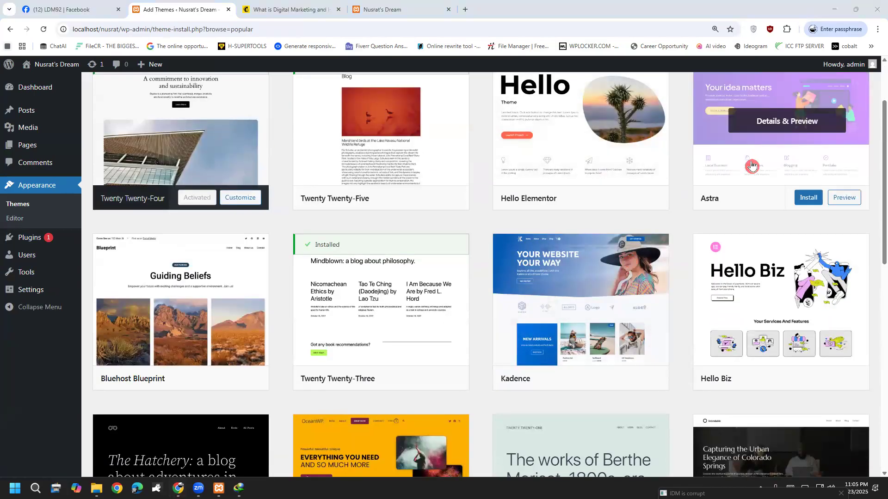
scroll(763, 197, up, 2)
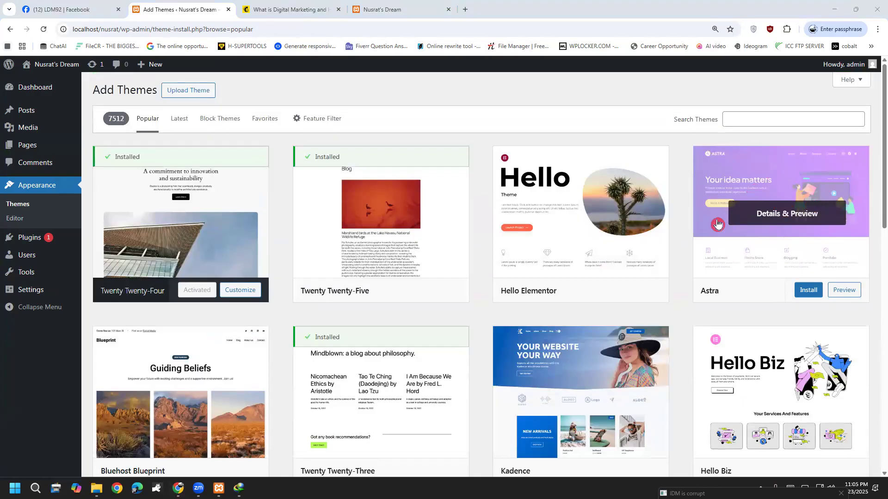
scroll(733, 216, down, 1)
click(788, 172)
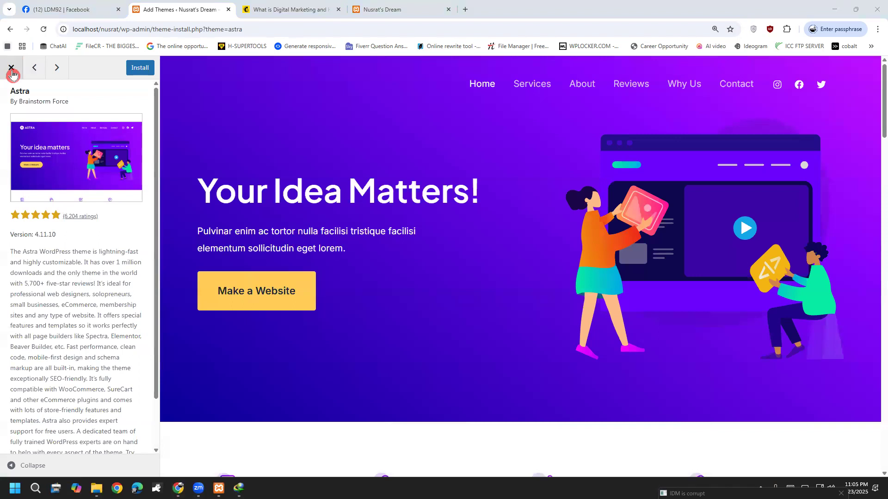
click(12, 70)
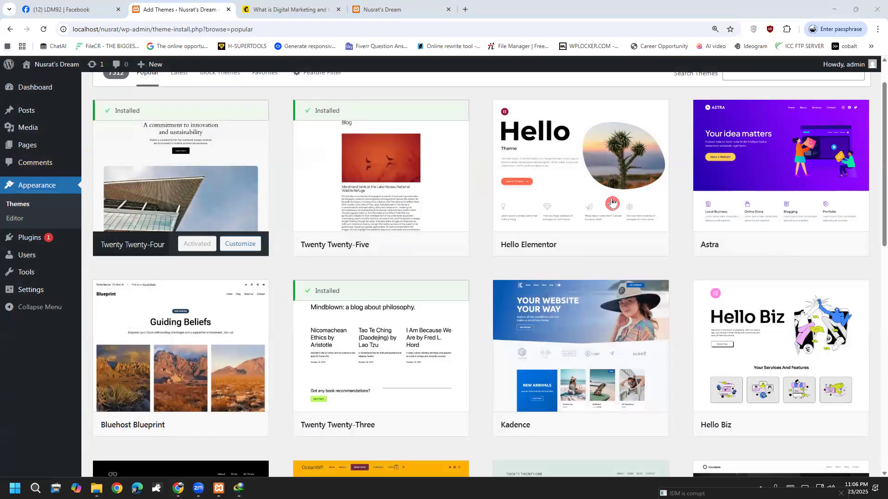
scroll(612, 202, down, 2)
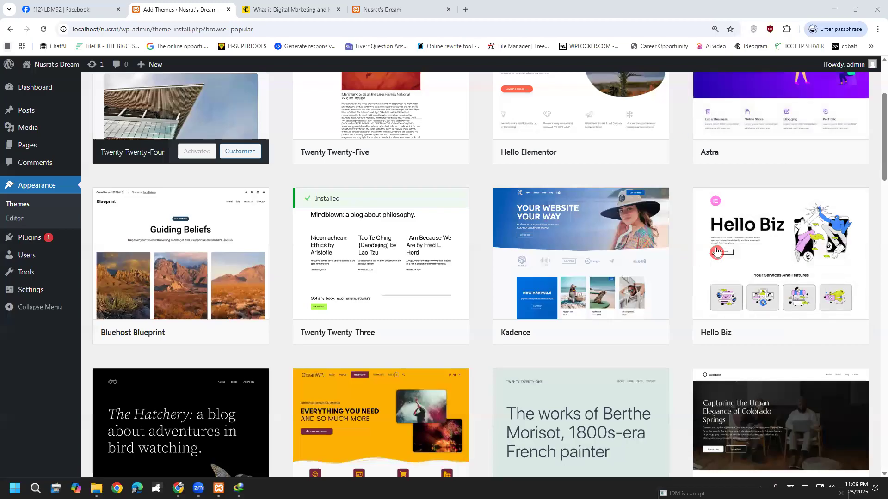
scroll(749, 268, down, 3)
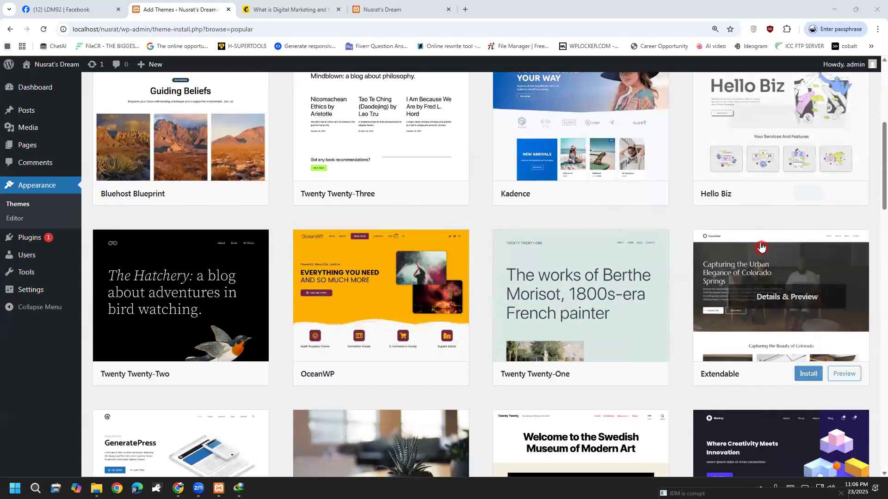
scroll(712, 347, down, 2)
scroll(706, 350, up, 5)
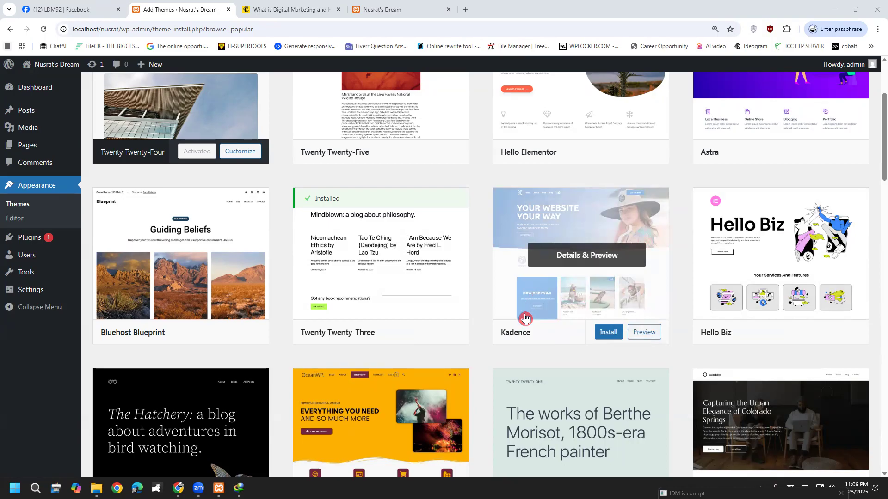
Install Kadence from its preview, then activate it and confirm leaving the page.
click(608, 331)
click(555, 239)
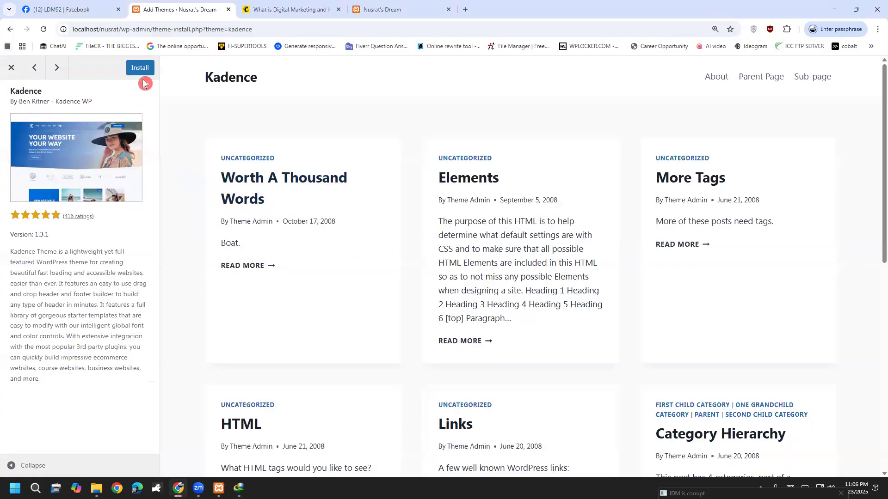
click(139, 69)
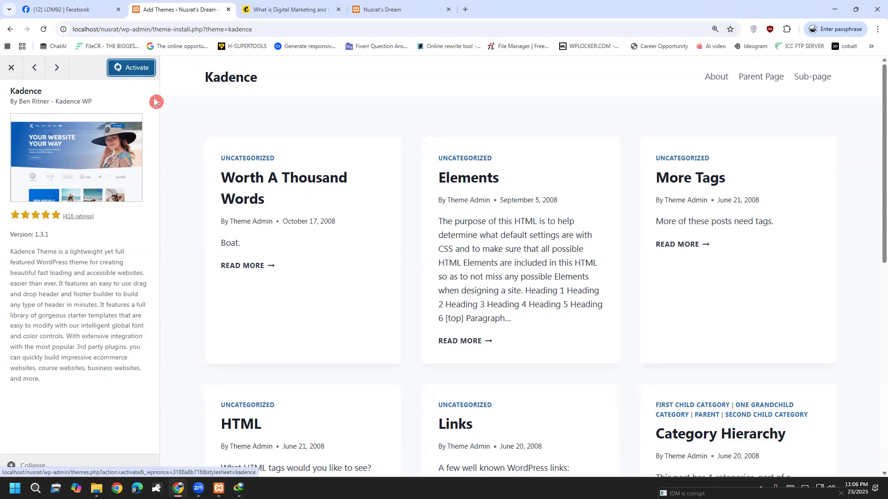
click(11, 67)
click(597, 335)
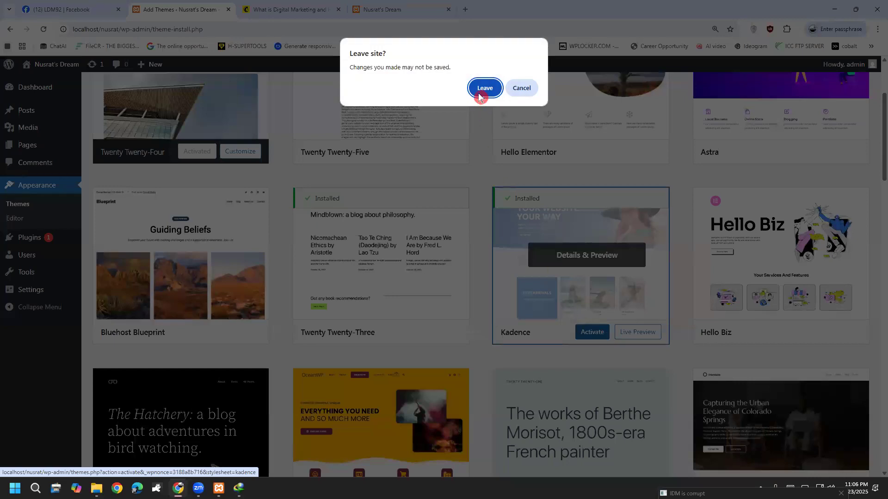
click(491, 95)
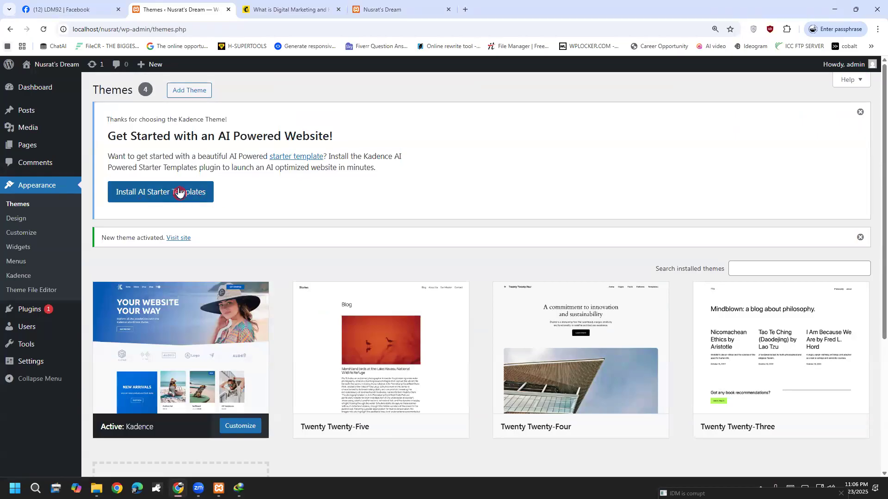
Install AI Starter Templates from the Kadence notice, then go back to the Dashboard.
click(180, 193)
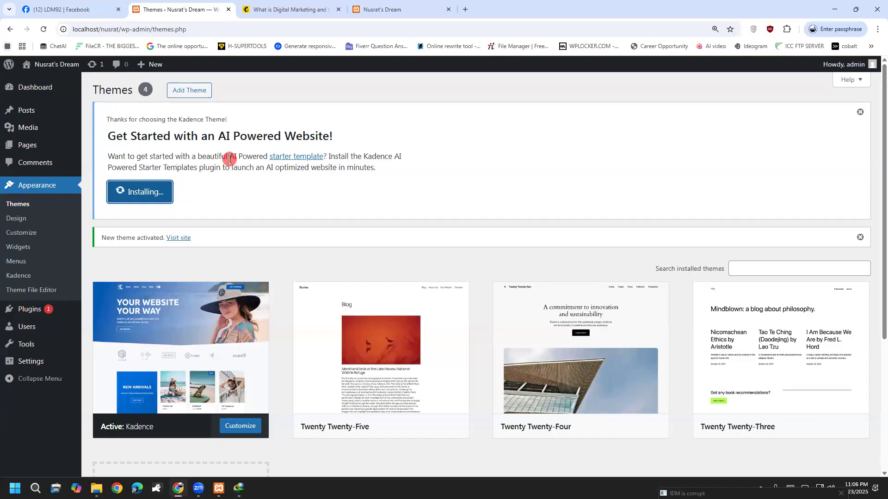
mouse_move(391, 325)
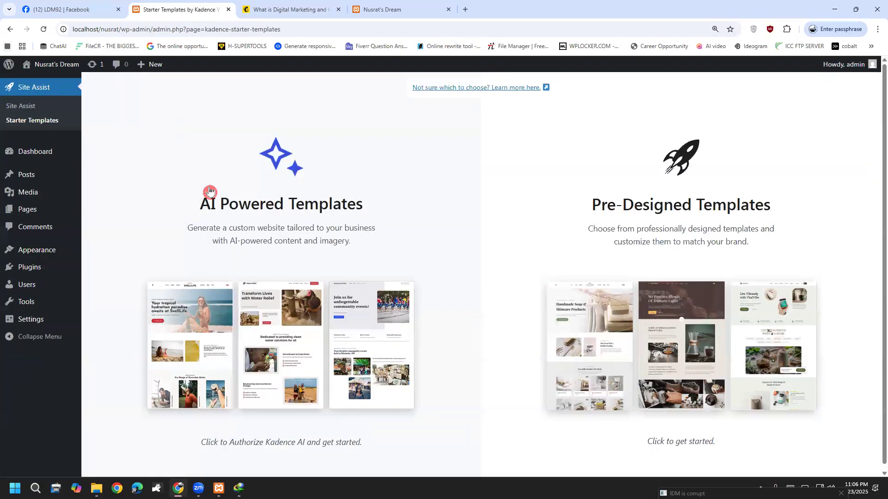
scroll(222, 206, down, 1)
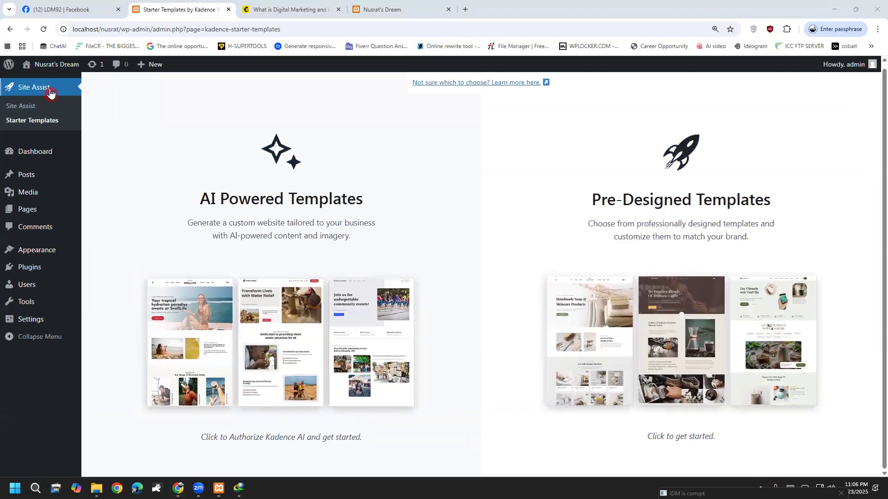
click(27, 152)
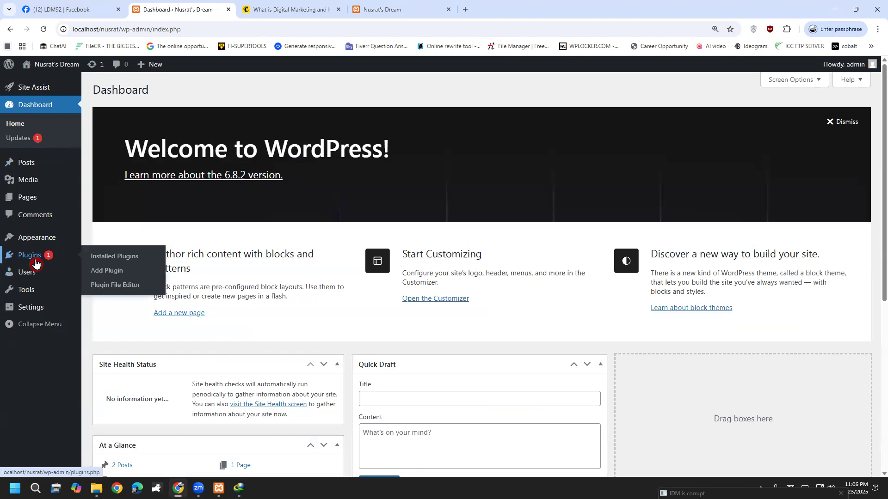
From the Kadence theme's details, open its Starter Templates section and browse Kadence Starter Templates.
mouse_move(37, 243)
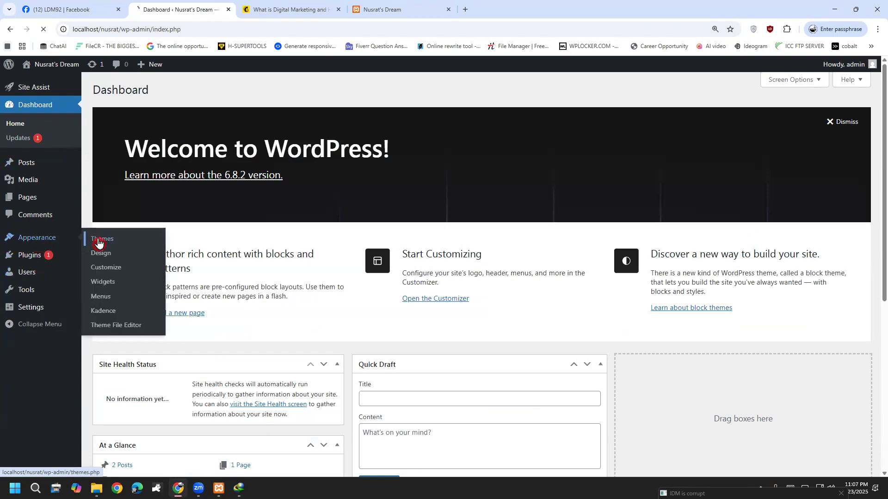
click(98, 242)
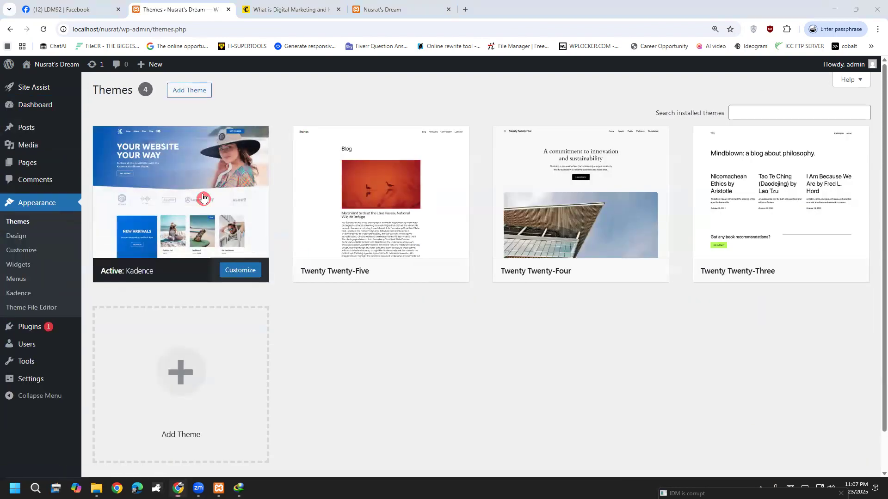
click(170, 207)
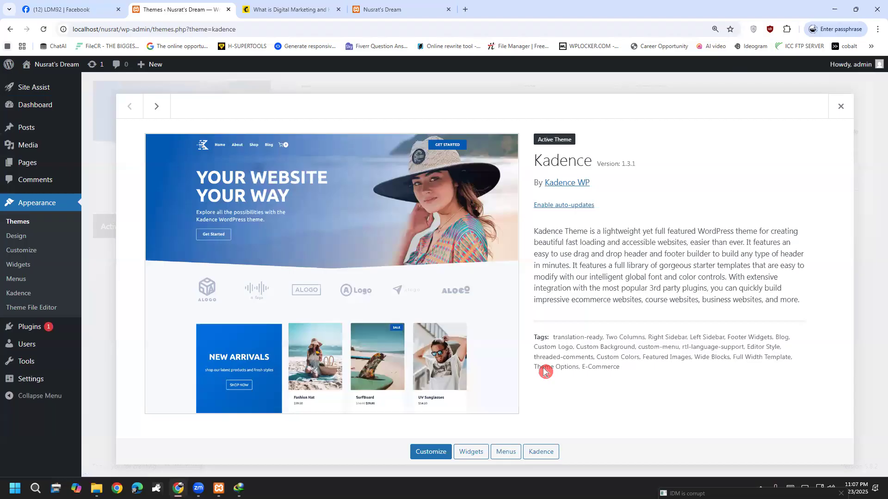
click(546, 458)
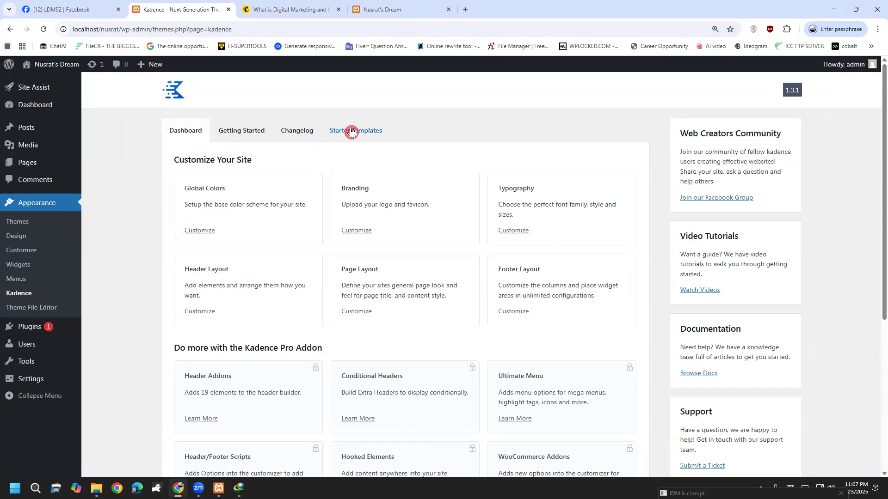
click(351, 132)
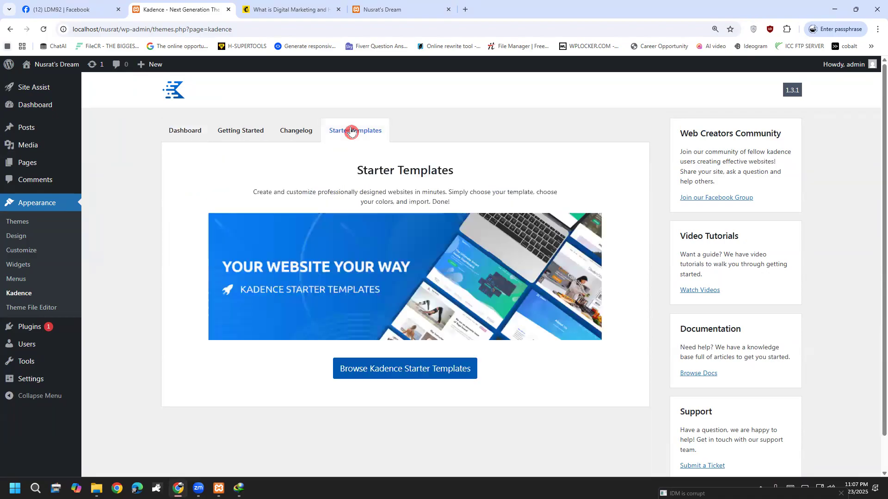
click(398, 368)
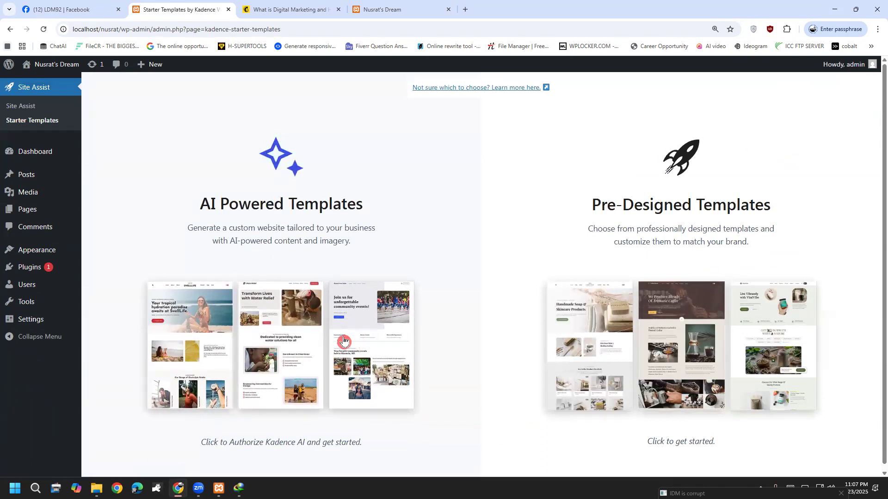
Open Pre-Designed Templates, filter to Free Only, and scroll through the template gallery.
click(608, 342)
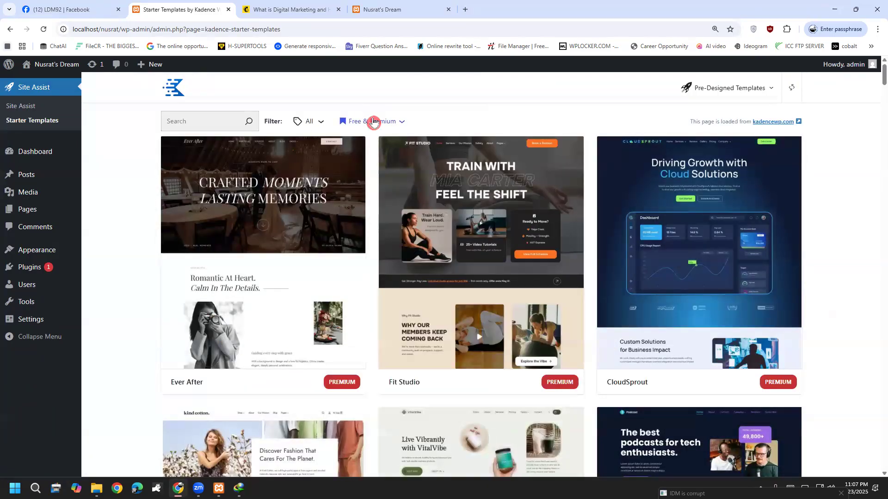
click(373, 121)
click(352, 193)
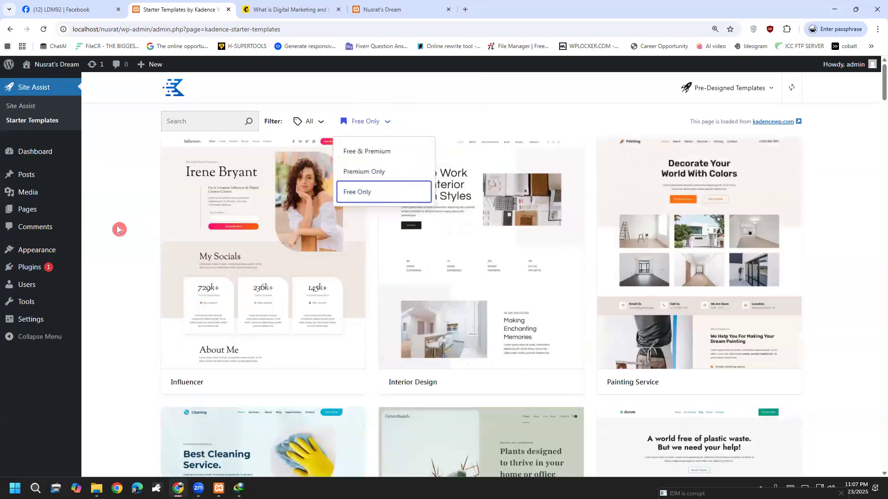
scroll(119, 230, down, 5)
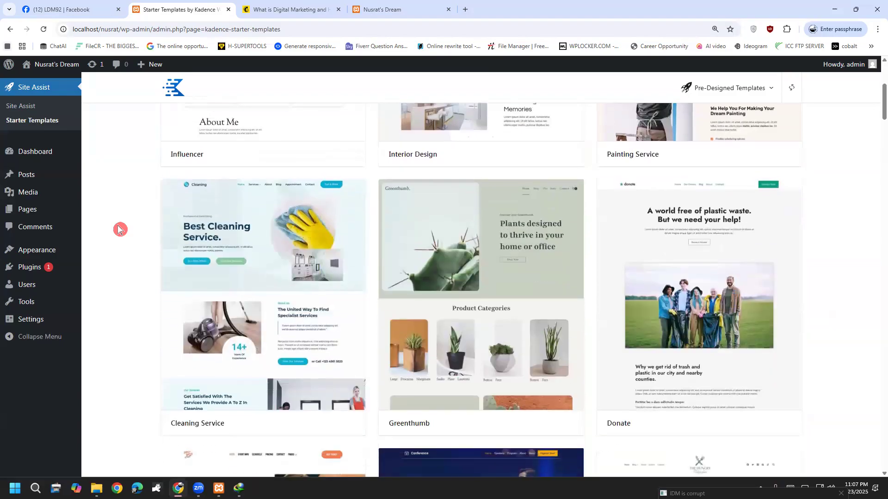
scroll(119, 229, down, 5)
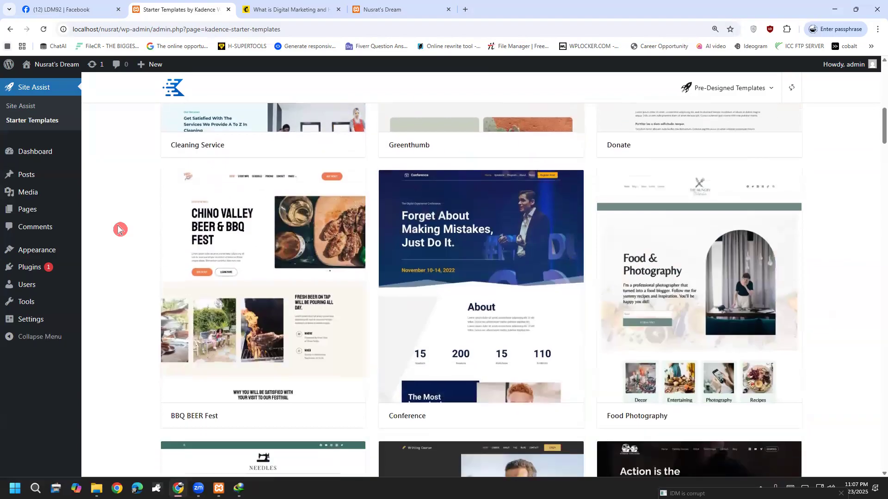
scroll(118, 230, down, 5)
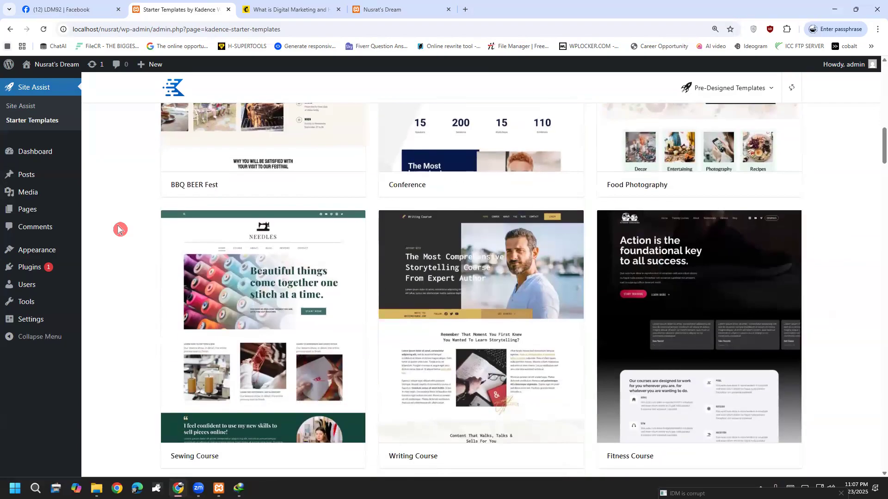
scroll(119, 229, up, 6)
scroll(121, 264, down, 2)
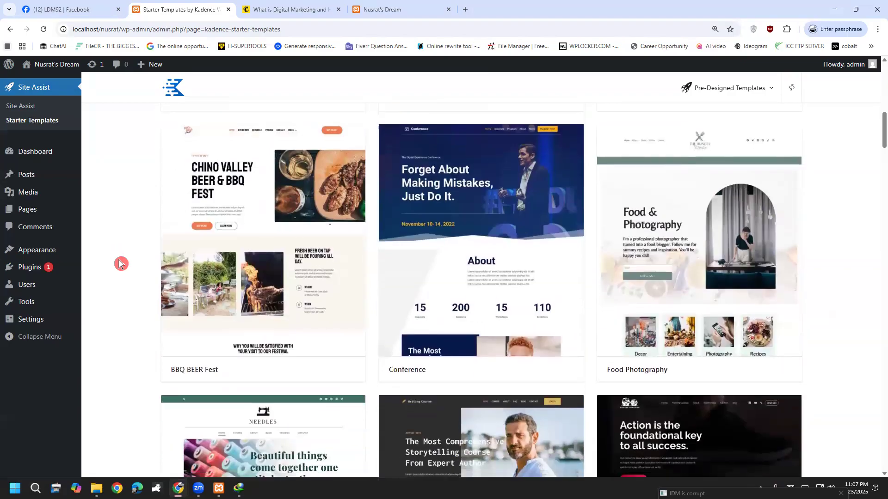
scroll(119, 264, down, 1)
scroll(119, 263, up, 1)
scroll(119, 264, up, 1)
scroll(119, 263, down, 7)
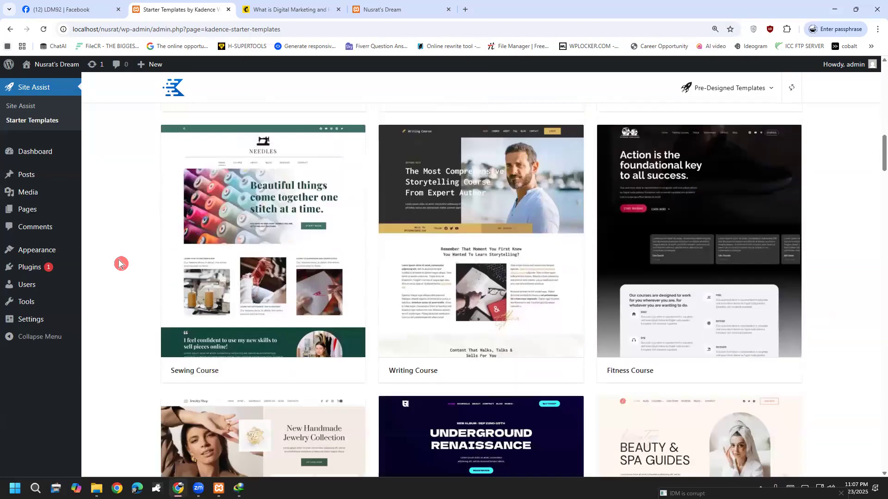
scroll(121, 263, down, 5)
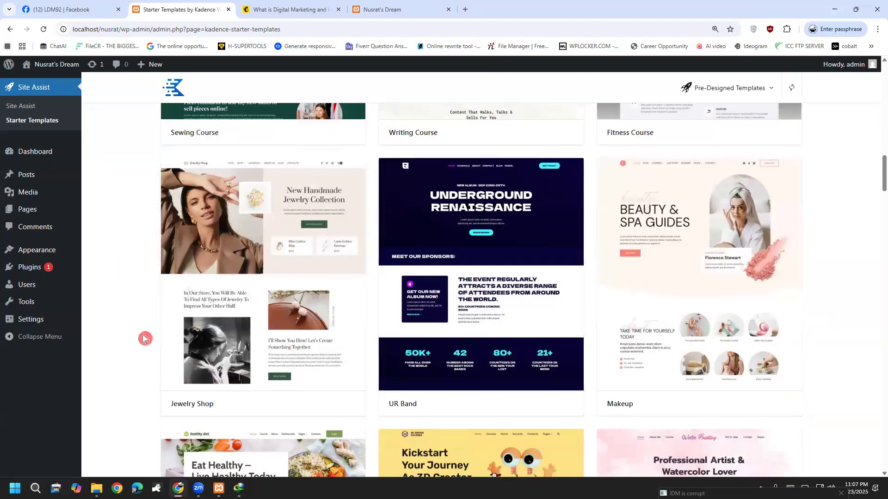
scroll(144, 339, down, 3)
scroll(145, 339, down, 3)
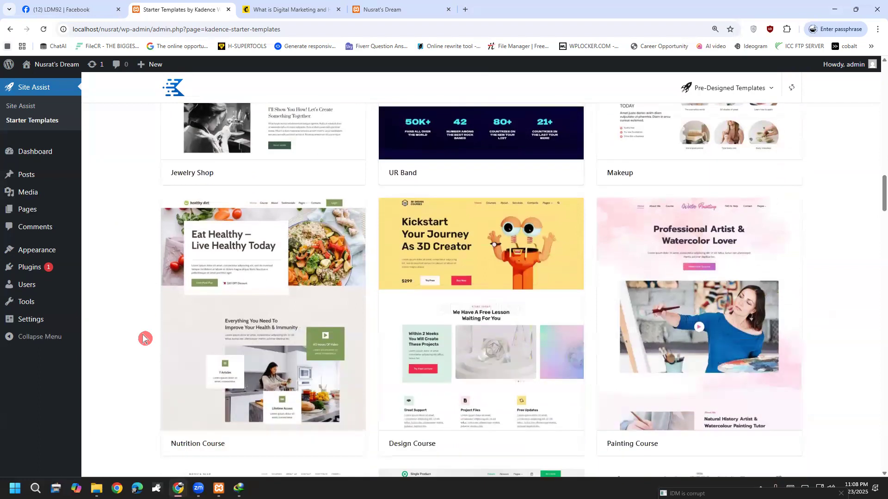
scroll(145, 338, up, 10)
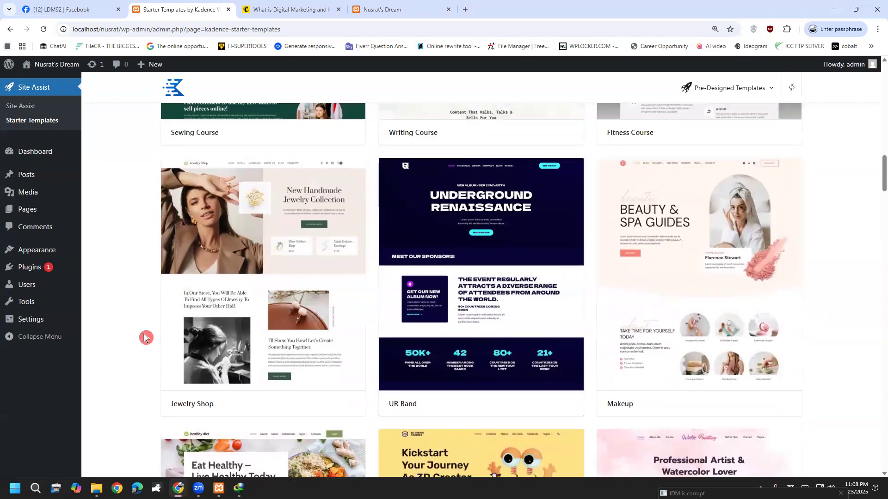
scroll(144, 338, up, 2)
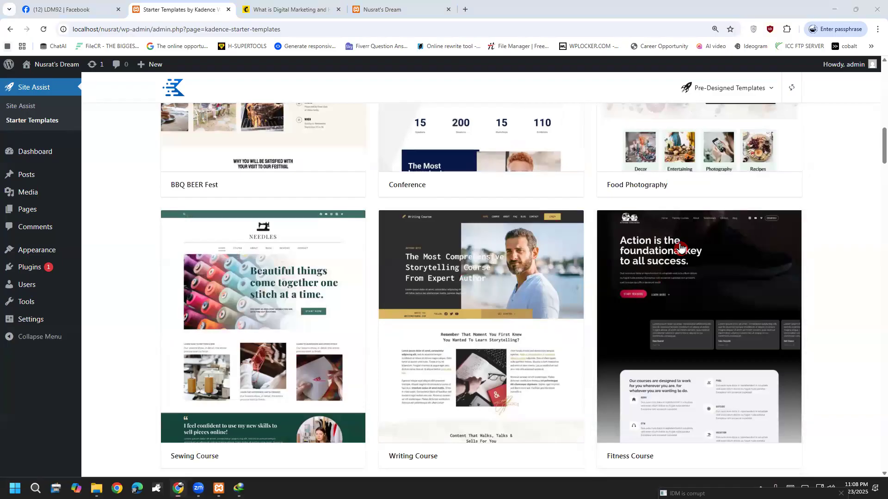
scroll(699, 290, up, 12)
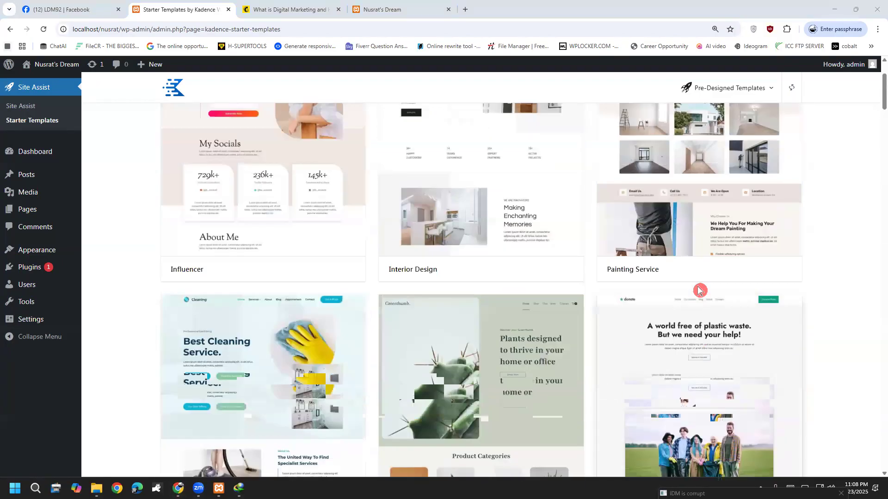
scroll(699, 290, up, 3)
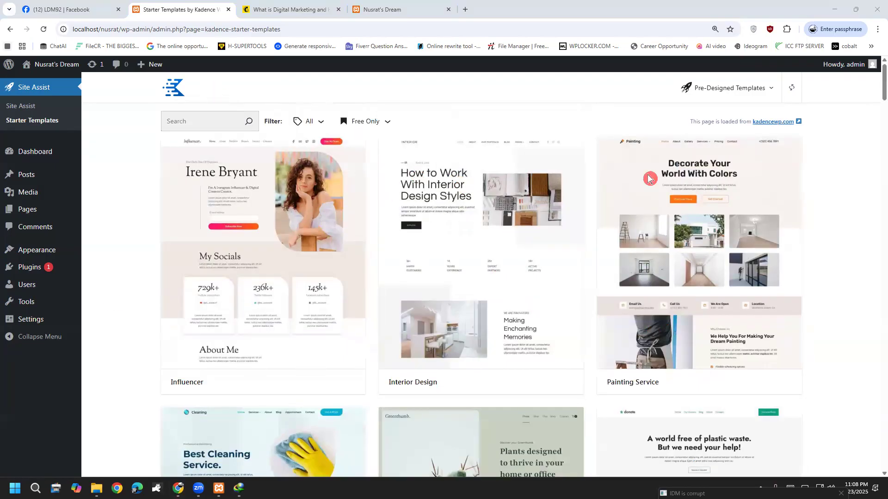
scroll(269, 223, down, 6)
Open the Cleaning Service template, settle on the green and dark palette, and continue to Content.
click(269, 223)
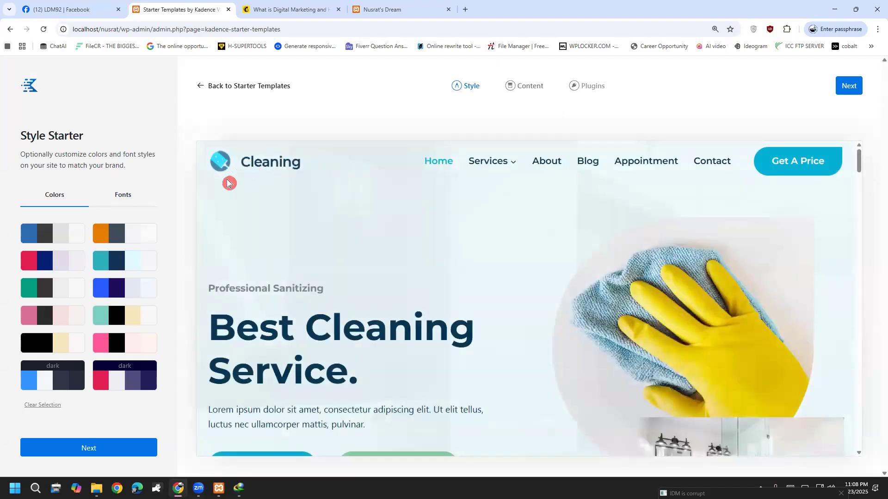
click(126, 240)
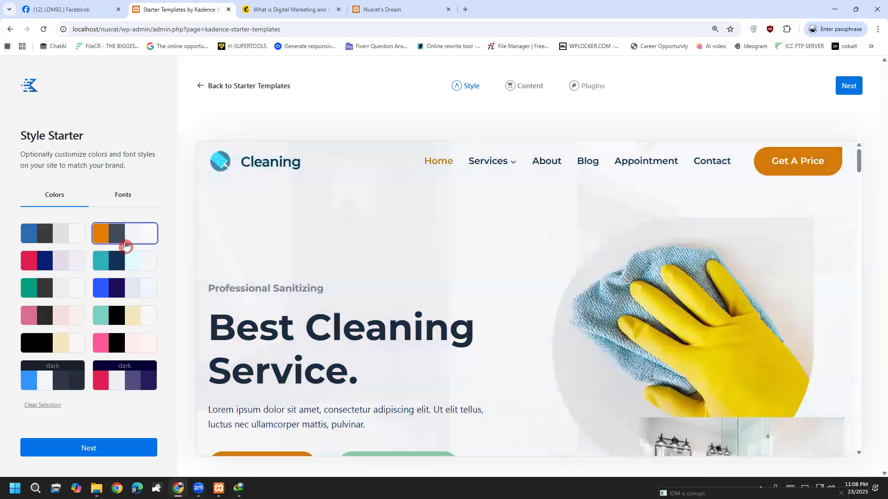
click(128, 270)
click(120, 310)
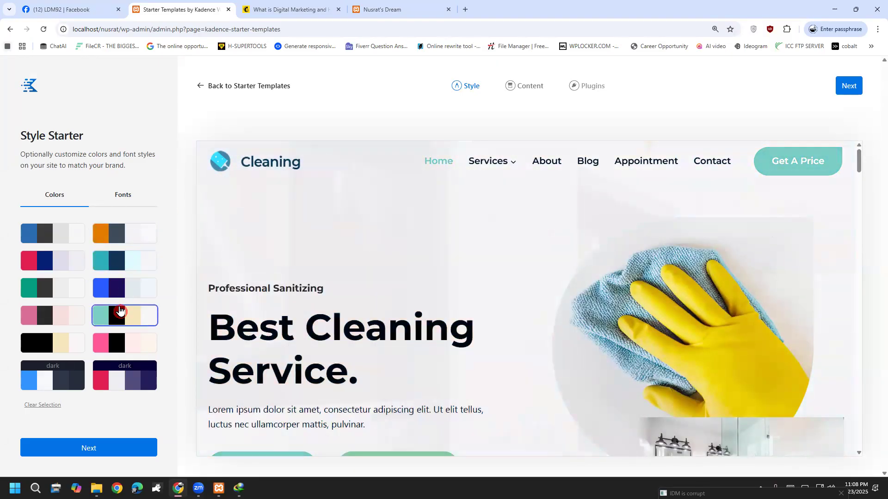
click(43, 317)
click(44, 291)
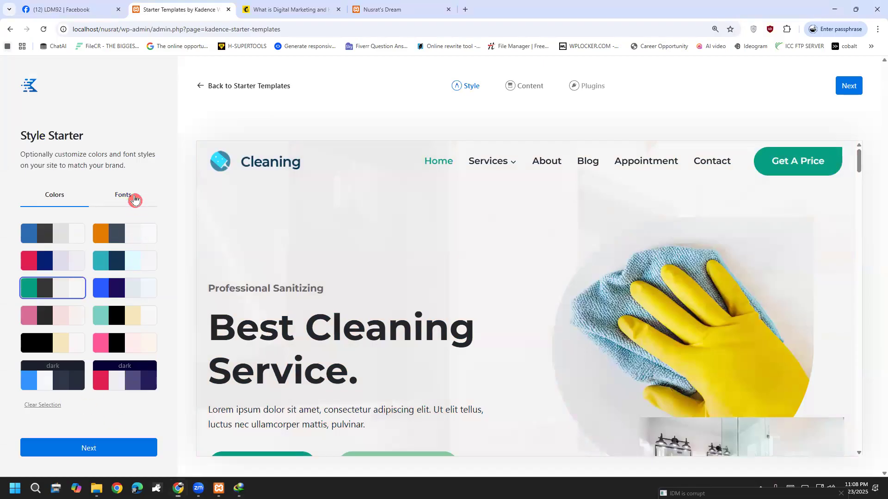
click(133, 199)
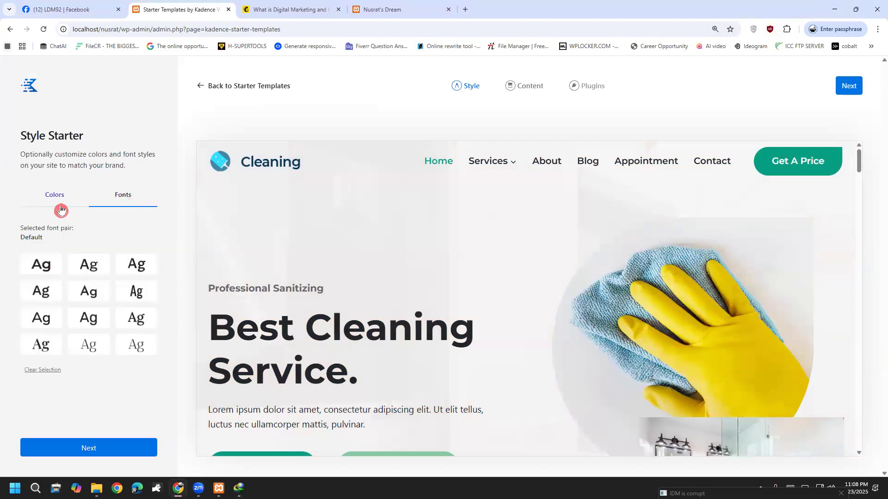
click(60, 204)
click(95, 455)
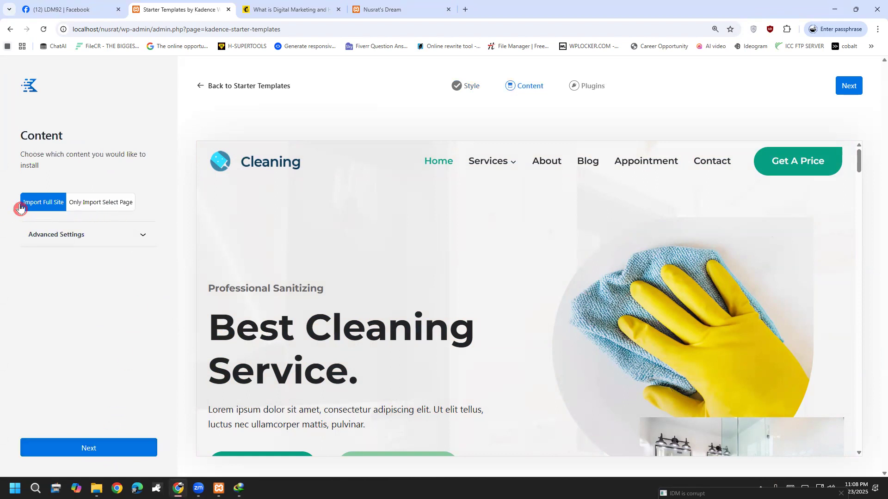
Keep Import Full Site and advance to the Plugins step, where Kadence Blocks is required.
click(93, 451)
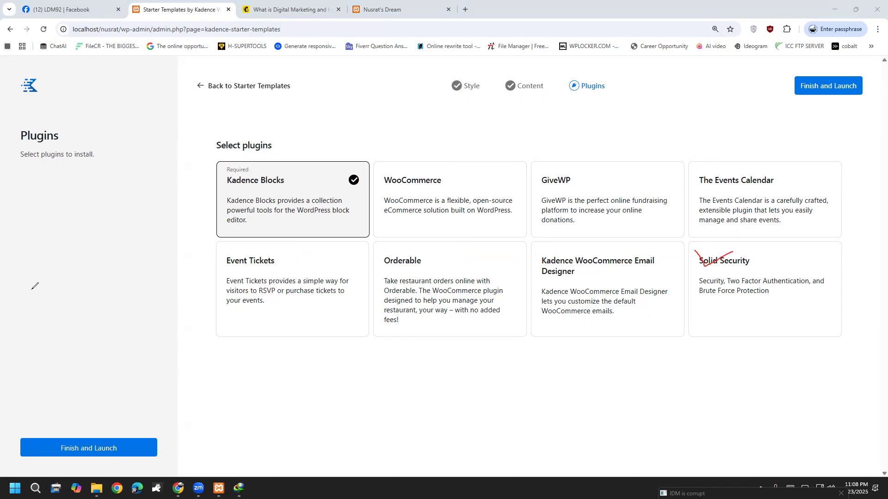
key(Escape)
Finish and launch, then confirm Start Import for the Cleaning Service template.
click(125, 447)
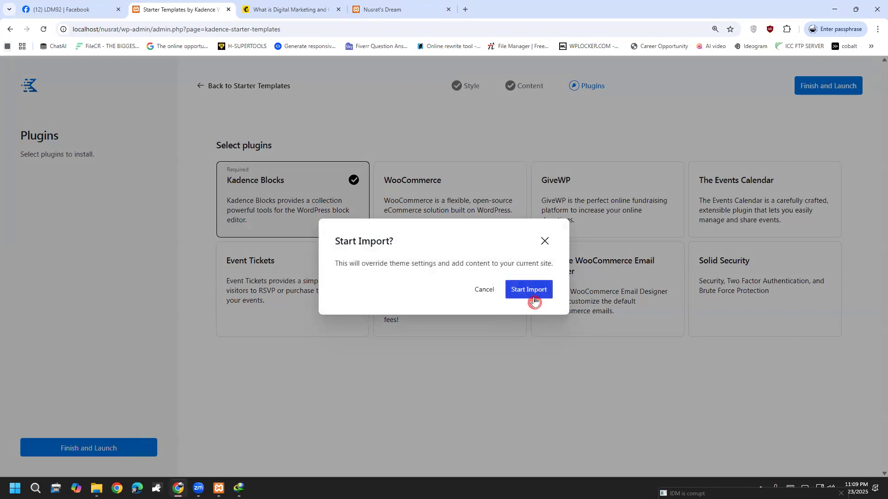
click(534, 292)
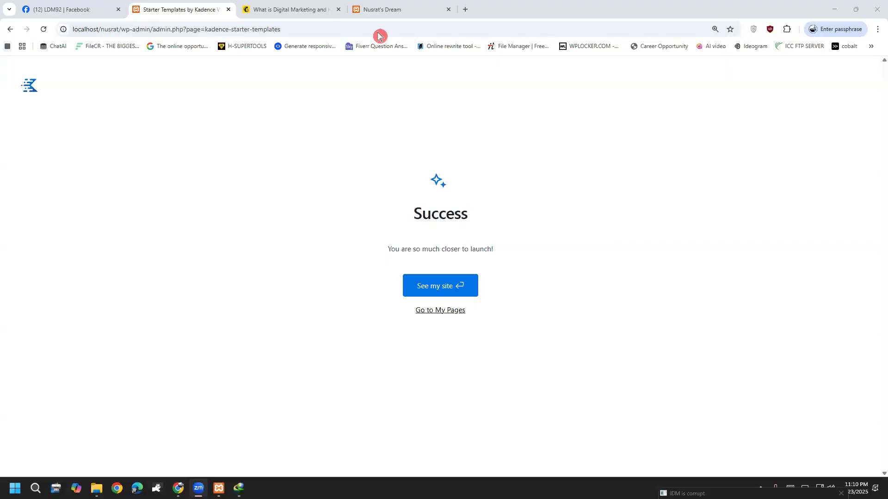
View the newly built Cleaning Service homepage and scroll through it.
click(447, 286)
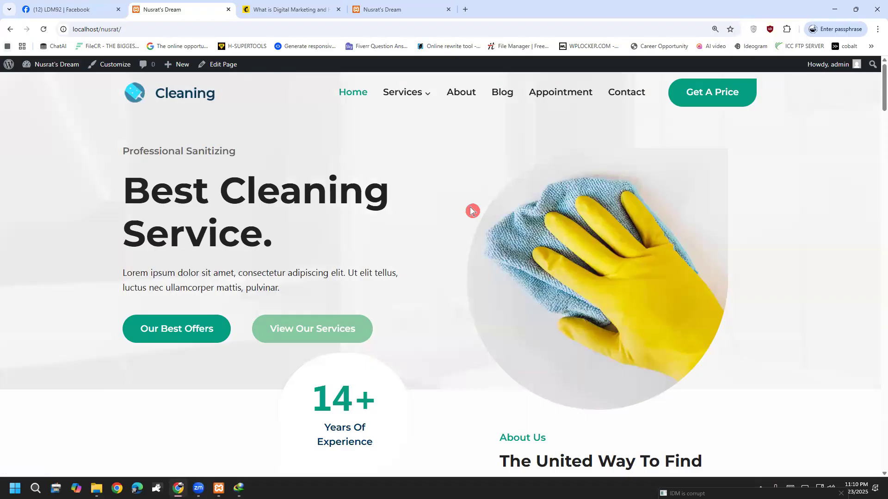
scroll(467, 213, down, 3)
scroll(467, 217, down, 8)
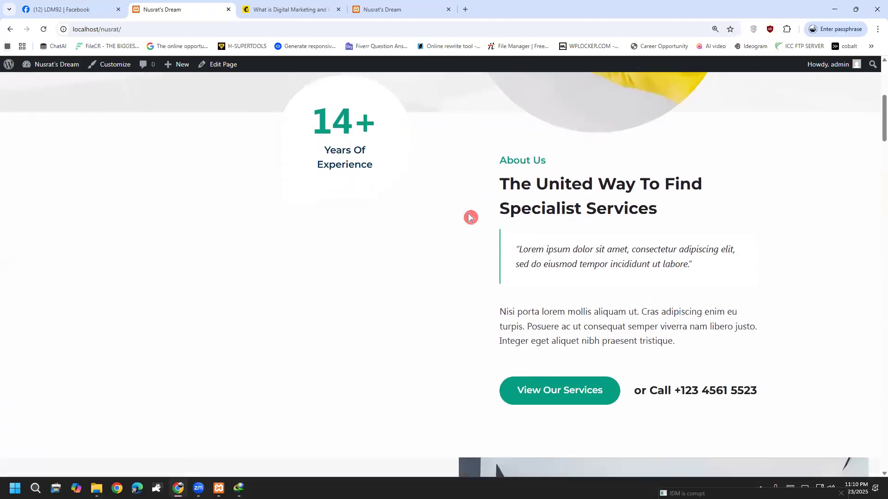
scroll(351, 314, down, 4)
scroll(301, 436, up, 9)
scroll(300, 441, up, 5)
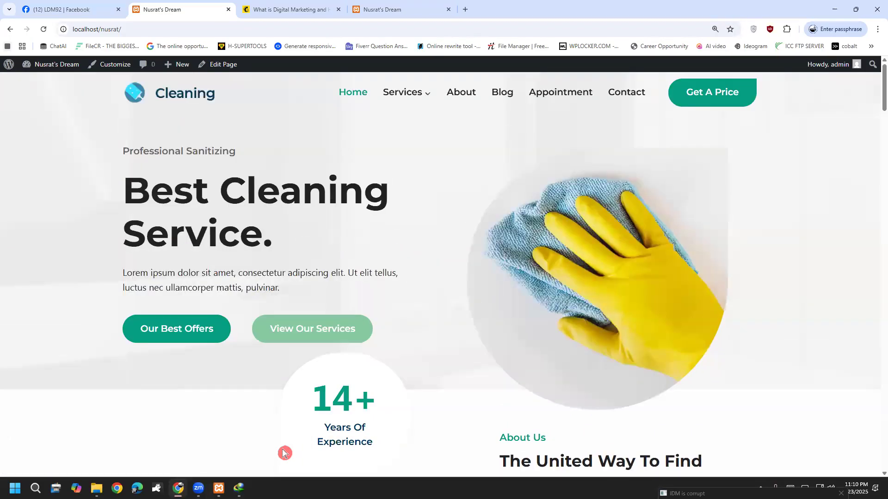
Annotate the Customize link and site header for viewers, then open the Customizer.
click(520, 11)
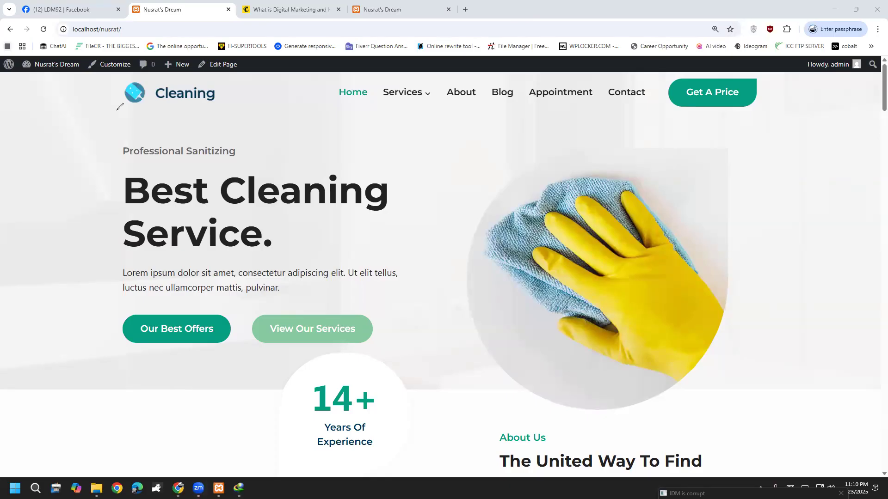
mouse_move(85, 79)
mouse_down()
mouse_move(139, 52)
mouse_move(54, 58)
mouse_move(115, 80)
mouse_up()
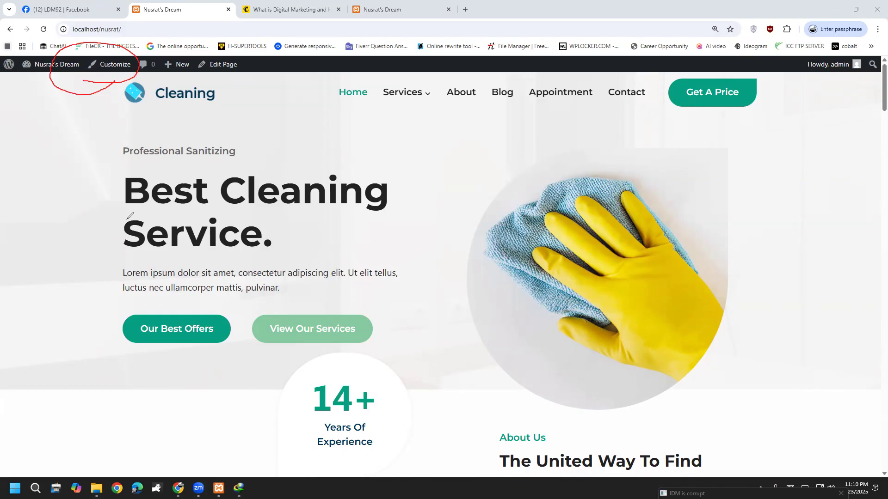
mouse_move(90, 105)
mouse_down()
mouse_move(730, 113)
mouse_move(857, 102)
mouse_up()
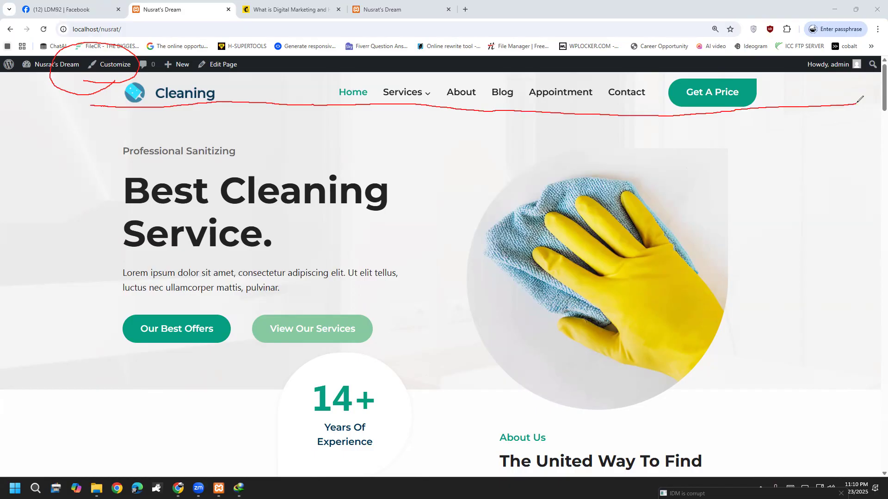
click(37, 287)
click(37, 291)
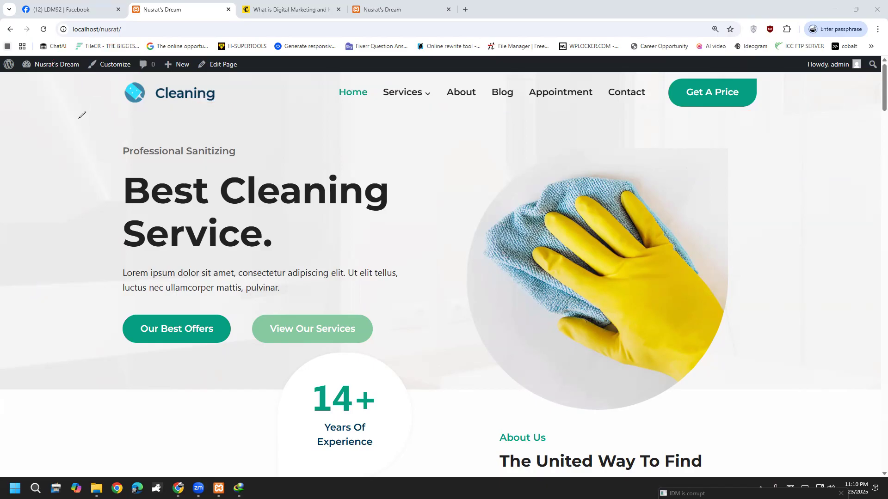
drag(95, 83, 135, 44)
mouse_move(99, 109)
mouse_down()
mouse_move(238, 115)
mouse_move(880, 98)
mouse_up()
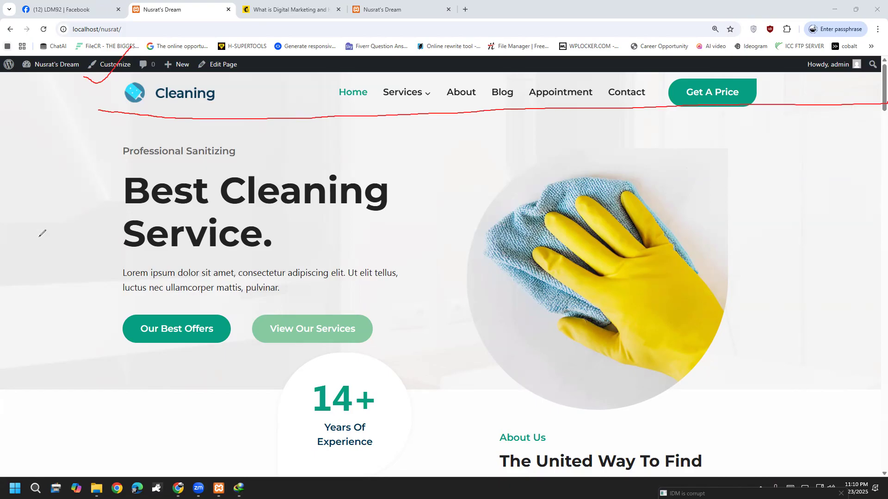
click(30, 295)
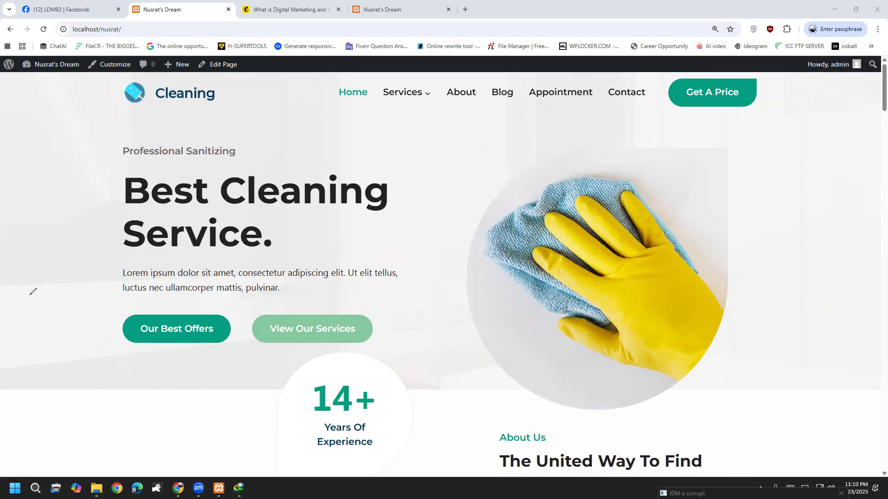
mouse_move(203, 70)
mouse_down()
mouse_move(227, 78)
mouse_move(237, 41)
mouse_move(179, 57)
mouse_move(205, 84)
mouse_move(231, 71)
mouse_up()
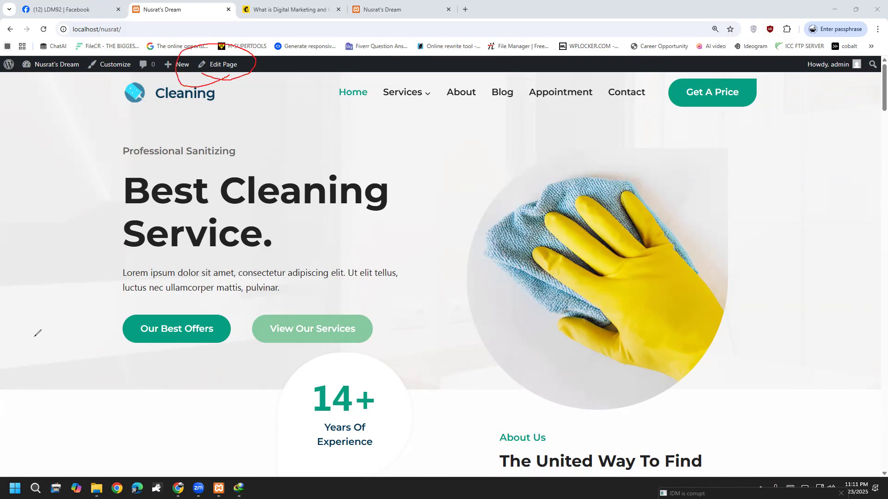
key(ctrl+z)
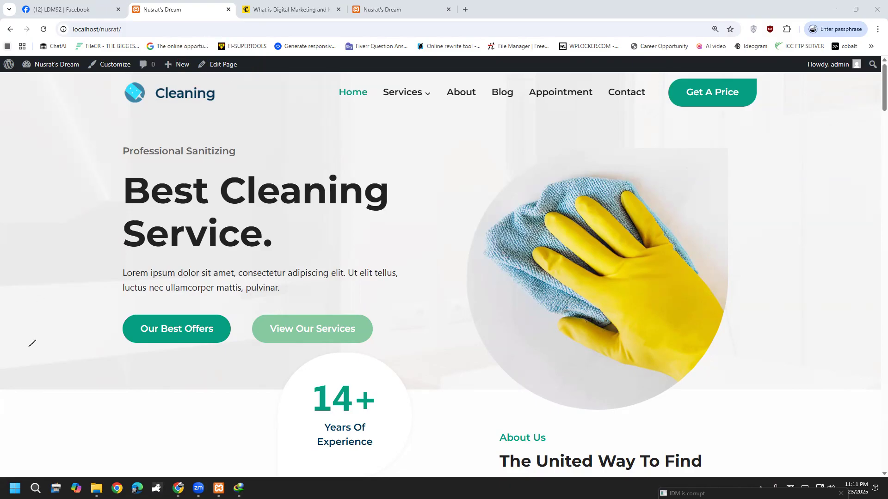
key(Escape)
click(115, 76)
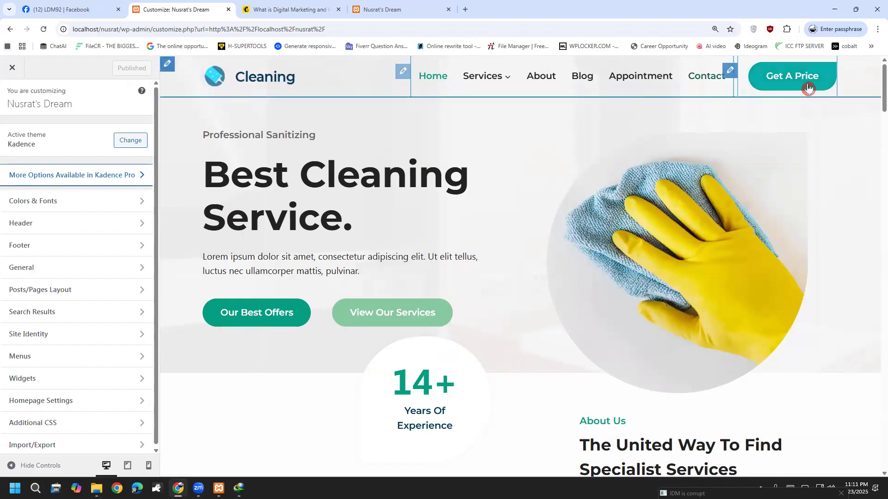
Scroll the cleaning homepage preview to the footer and mark Additional CSS for viewers.
scroll(278, 396, down, 20)
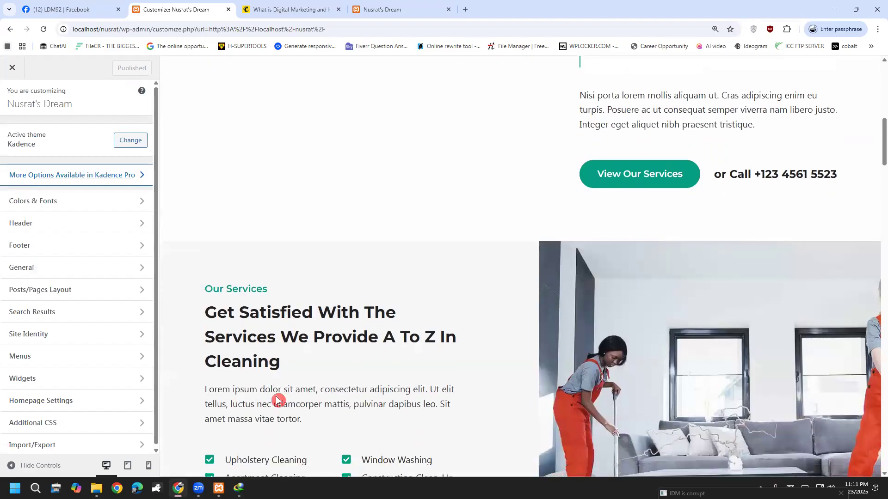
scroll(288, 400, down, 20)
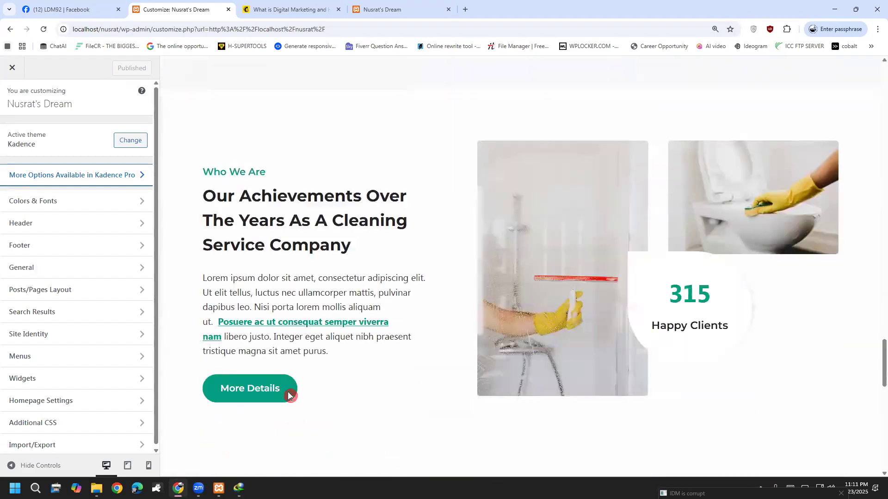
scroll(287, 396, down, 3)
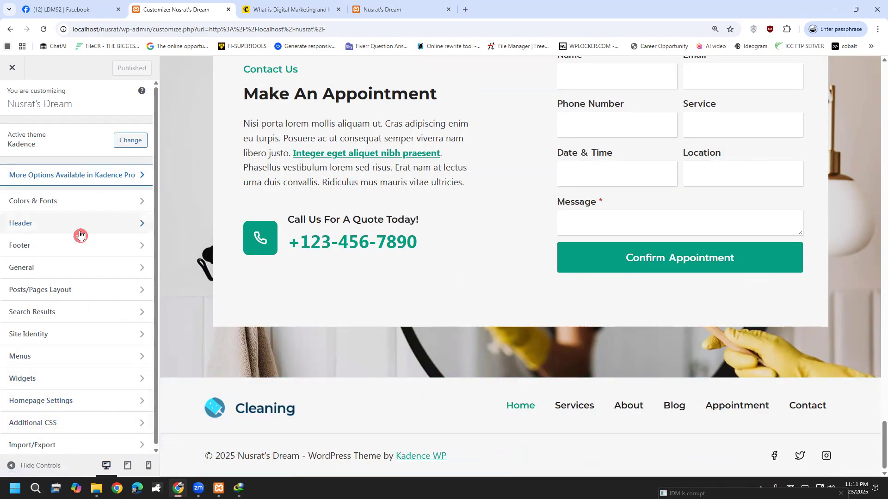
scroll(211, 209, up, 4)
scroll(101, 306, down, 1)
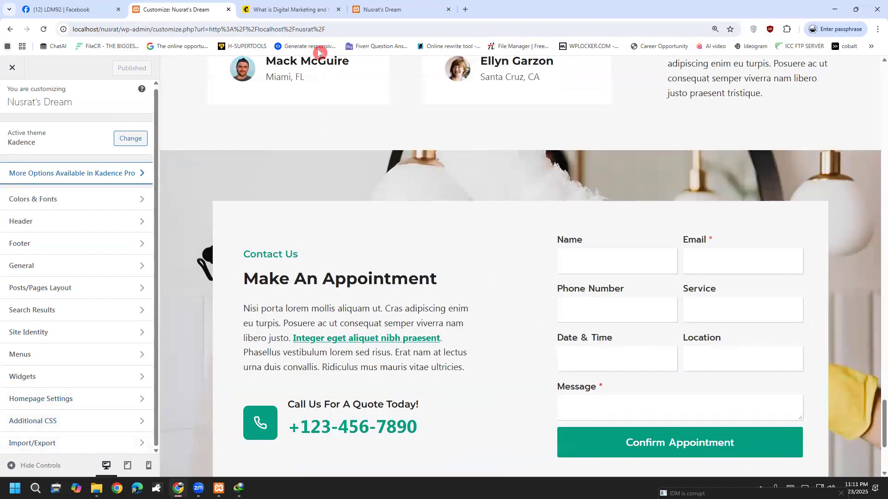
mouse_move(37, 411)
mouse_down()
mouse_move(3, 423)
mouse_move(65, 434)
mouse_move(70, 411)
mouse_up()
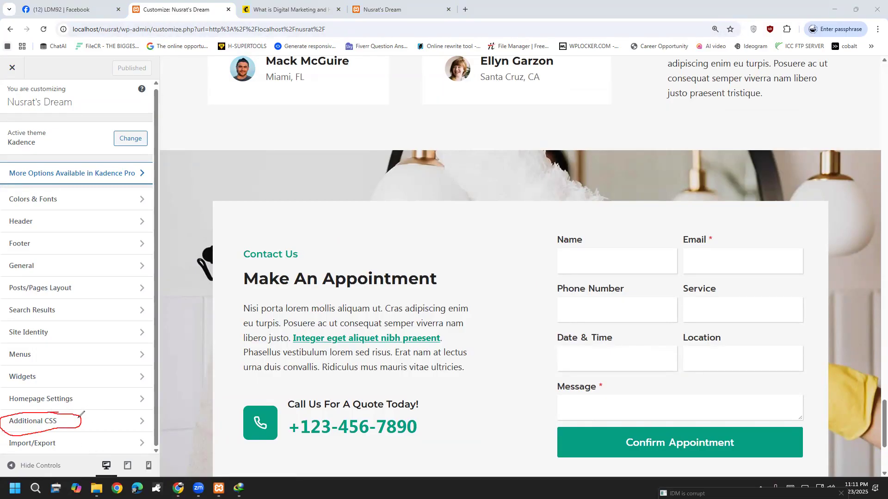
drag(81, 414, 186, 384)
mouse_move(209, 366)
mouse_down()
mouse_move(223, 386)
mouse_move(247, 370)
mouse_up()
click(38, 282)
click(63, 421)
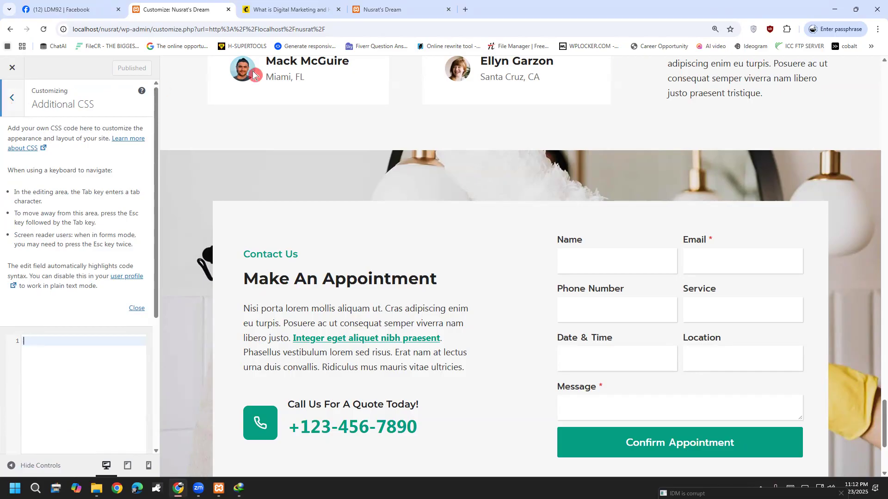
mouse_move(30, 346)
mouse_down()
mouse_move(78, 330)
mouse_move(85, 316)
mouse_move(91, 327)
mouse_move(109, 318)
mouse_up()
drag(81, 345, 78, 402)
mouse_move(165, 373)
mouse_down()
mouse_move(172, 407)
mouse_move(160, 448)
mouse_up()
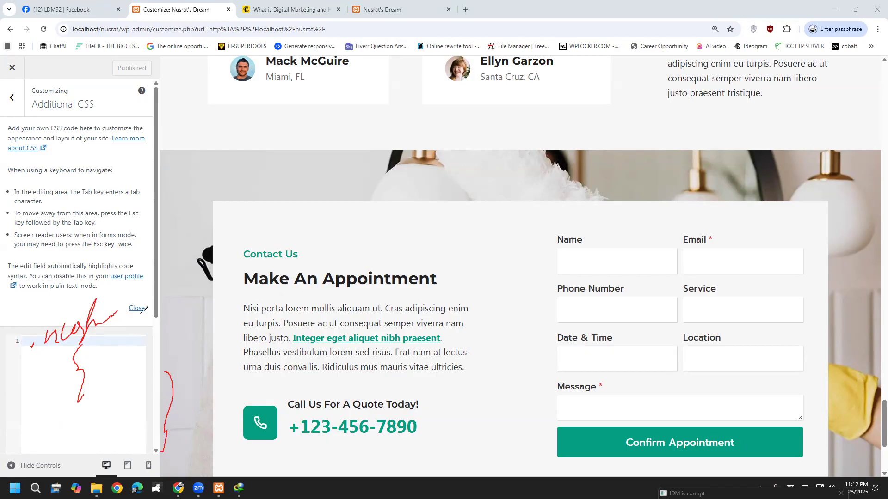
mouse_move(140, 291)
mouse_down()
mouse_move(255, 226)
mouse_move(248, 249)
mouse_up()
mouse_move(273, 233)
mouse_down()
mouse_move(277, 212)
mouse_move(287, 227)
mouse_move(326, 201)
mouse_move(354, 159)
mouse_move(352, 194)
mouse_move(373, 183)
mouse_up()
drag(361, 218, 394, 173)
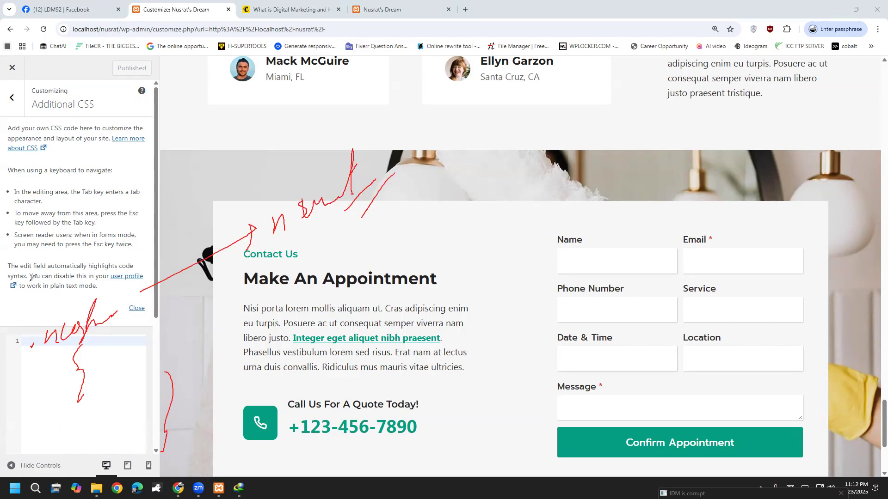
key(e)
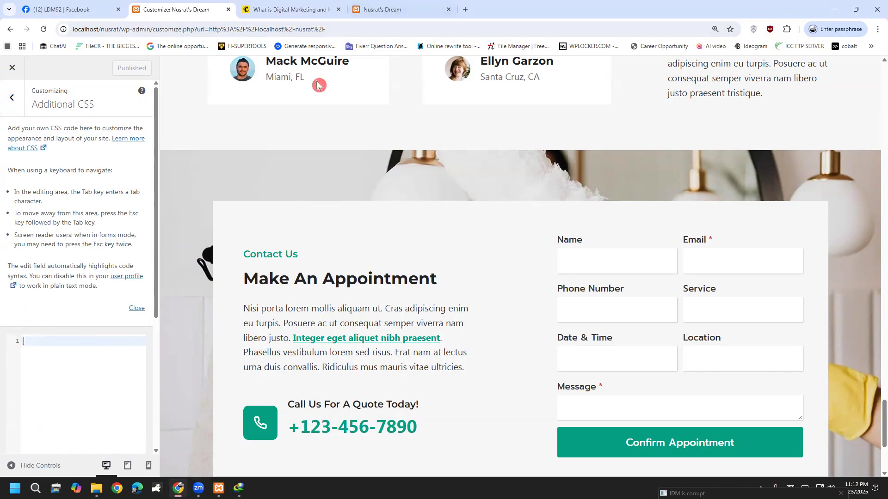
drag(39, 340, 51, 381)
drag(127, 357, 139, 430)
drag(180, 368, 265, 347)
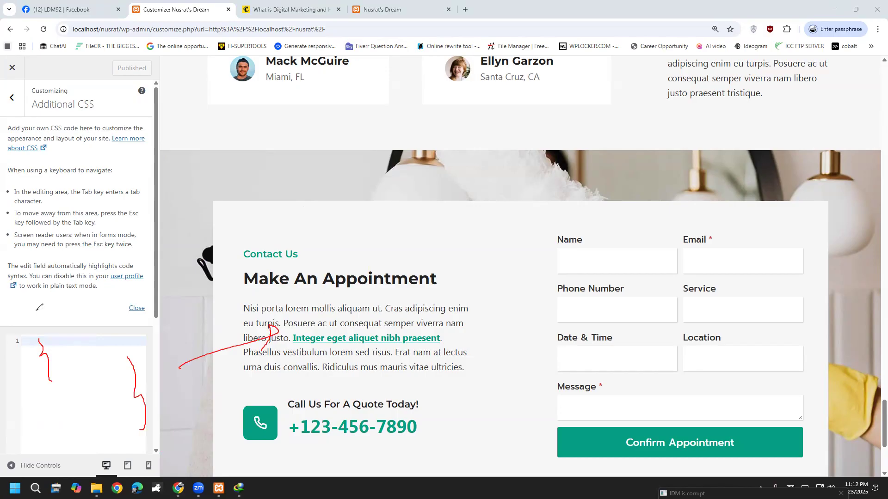
click(15, 100)
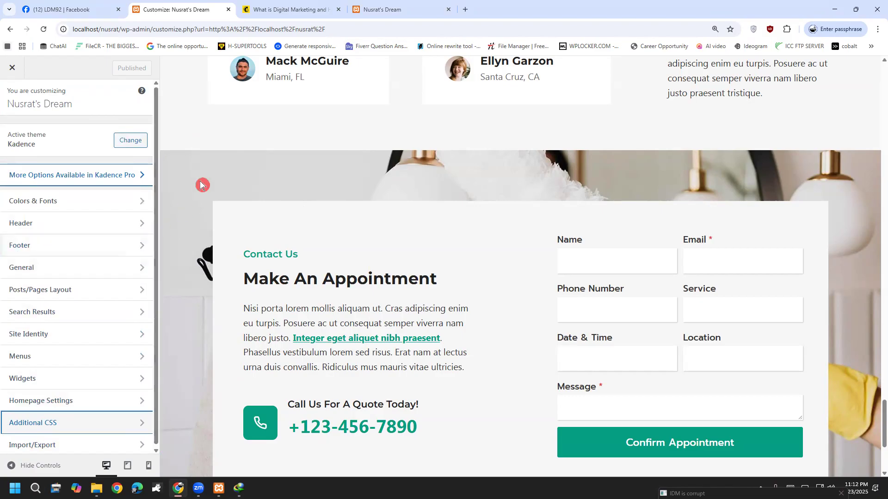
Open Header settings and review the Cleaning logo and site title in Site Identity.
scroll(202, 185, up, 9)
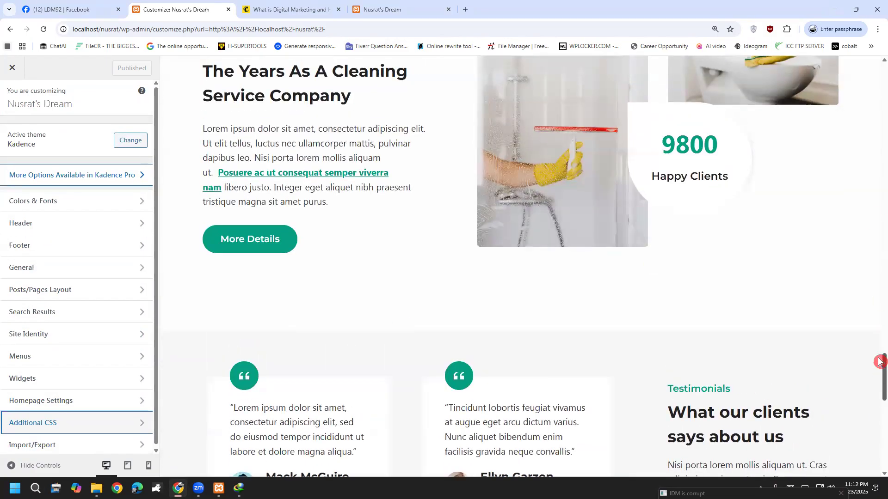
drag(880, 362, 879, 73)
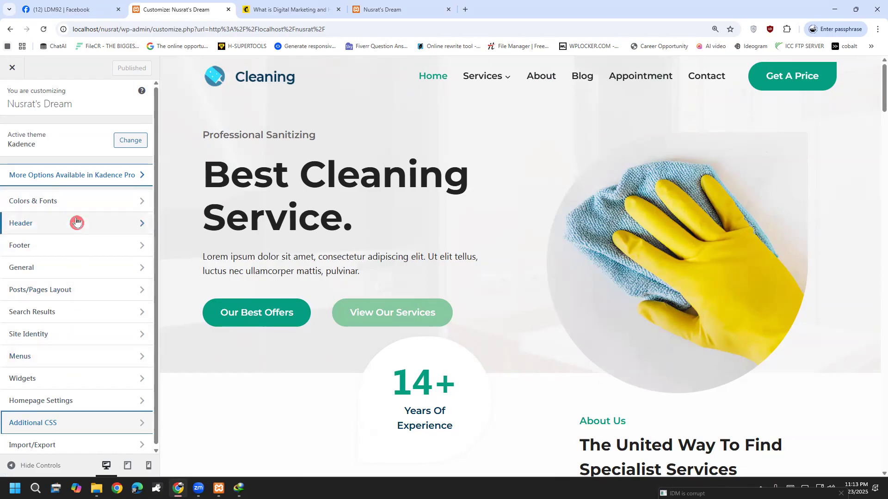
click(39, 227)
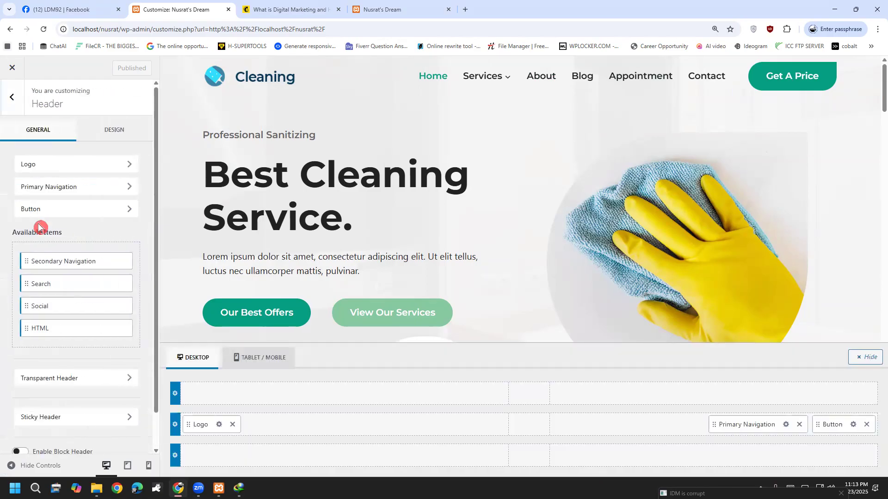
click(88, 165)
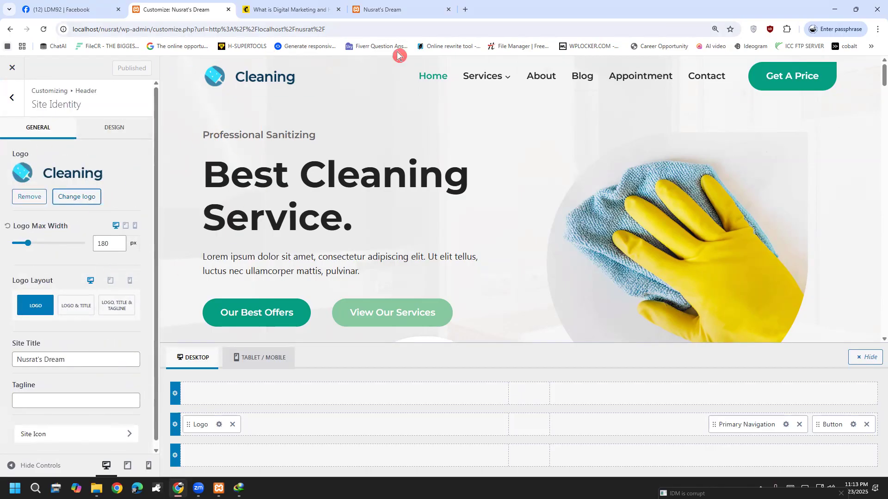
drag(217, 112, 222, 110)
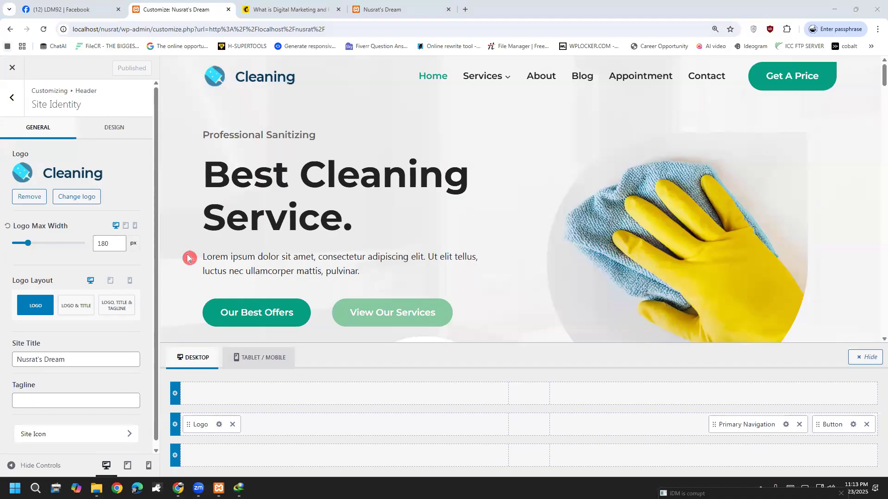
drag(76, 359, 10, 377)
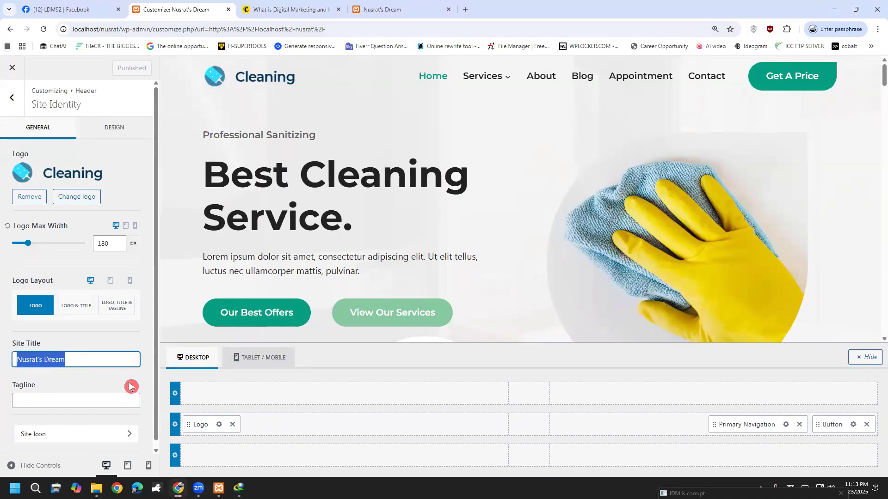
click(111, 365)
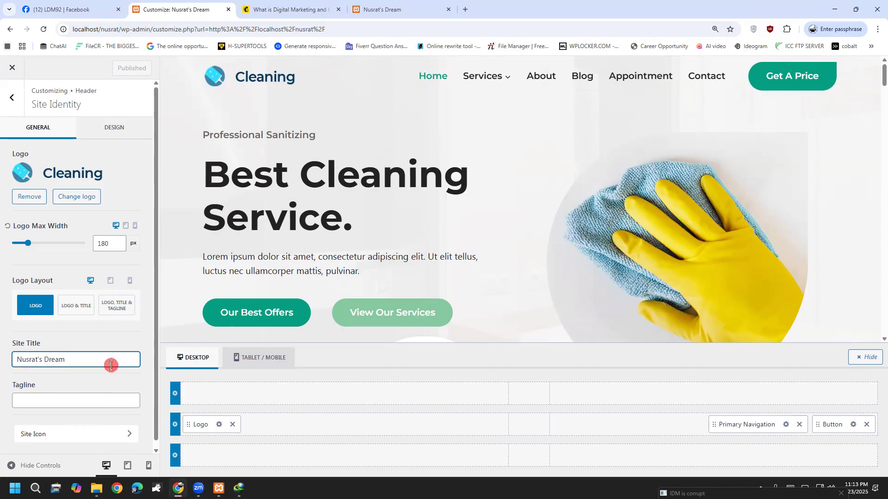
Check the empty Tagline, try moving Secondary Navigation lower, and return to the main section list.
click(91, 400)
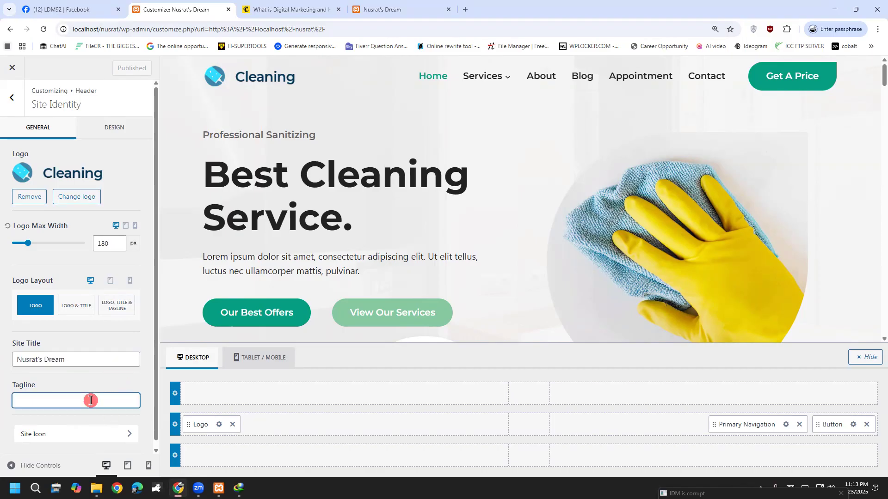
scroll(42, 426, down, 1)
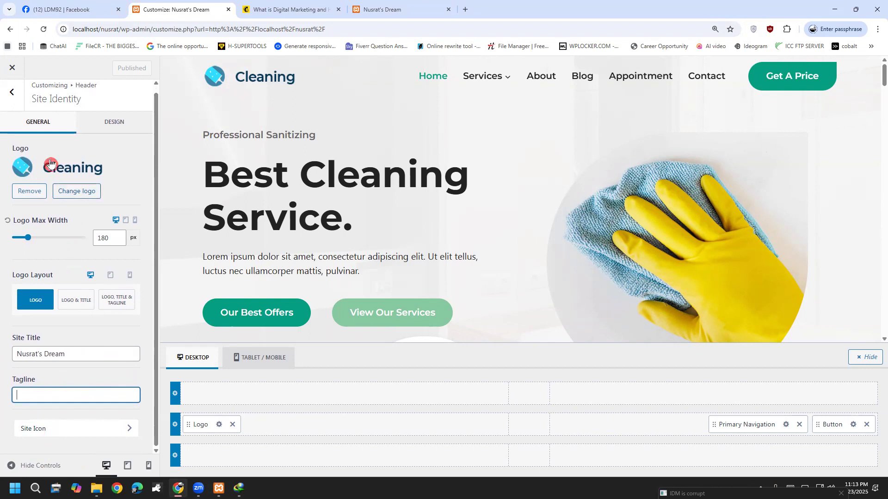
click(12, 95)
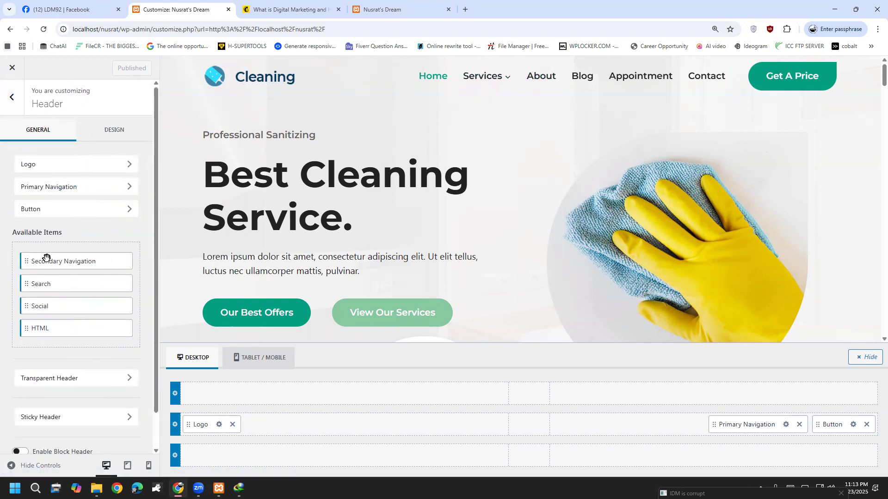
drag(29, 259, 47, 299)
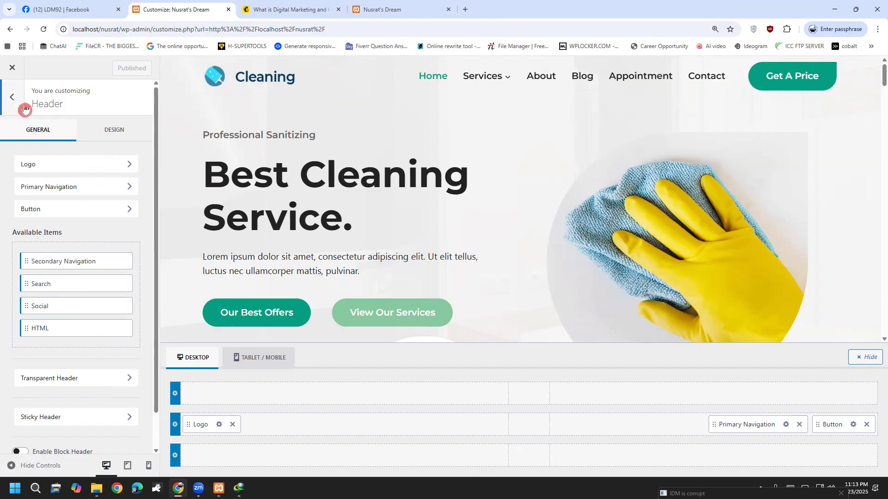
click(17, 109)
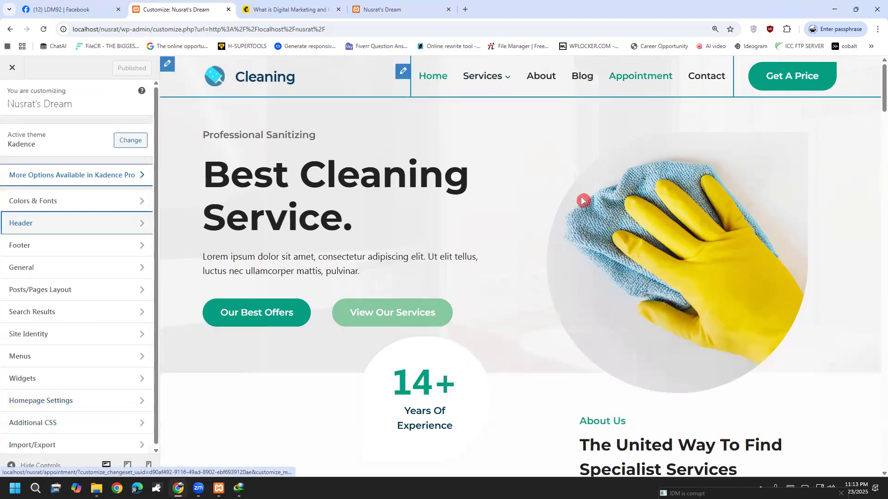
View the Main menu's items under Menus, then go back to the menu list.
click(32, 360)
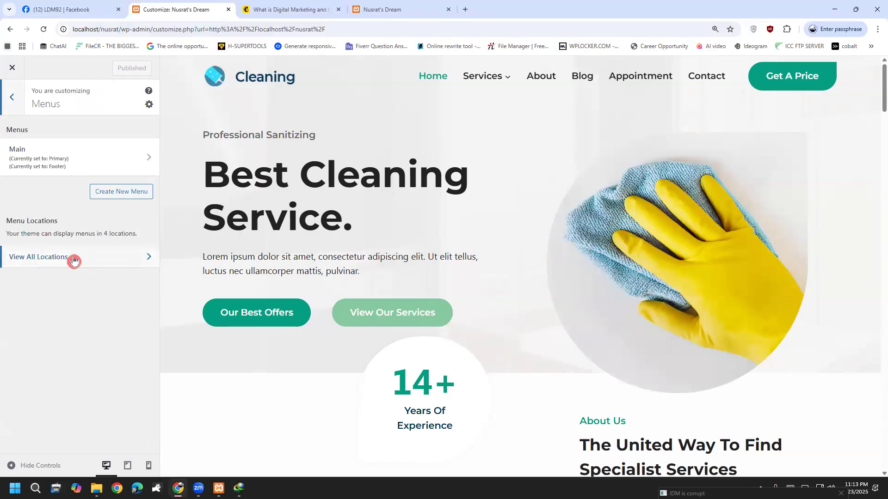
click(148, 160)
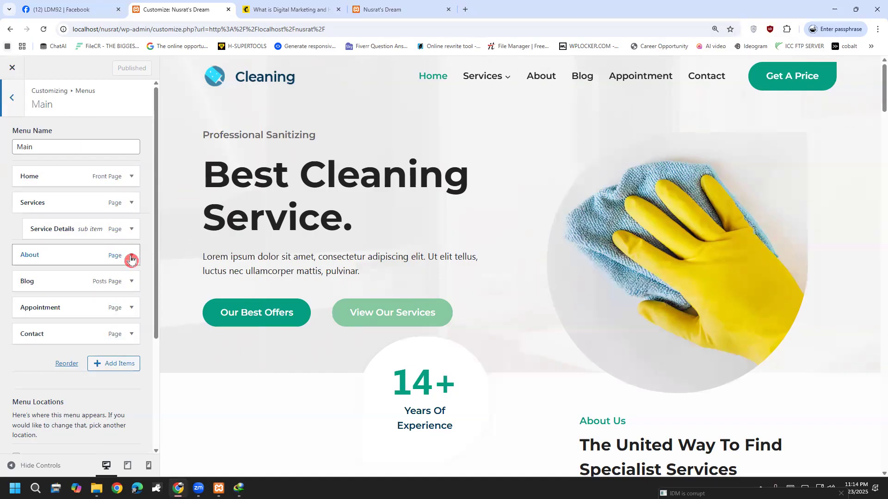
click(12, 110)
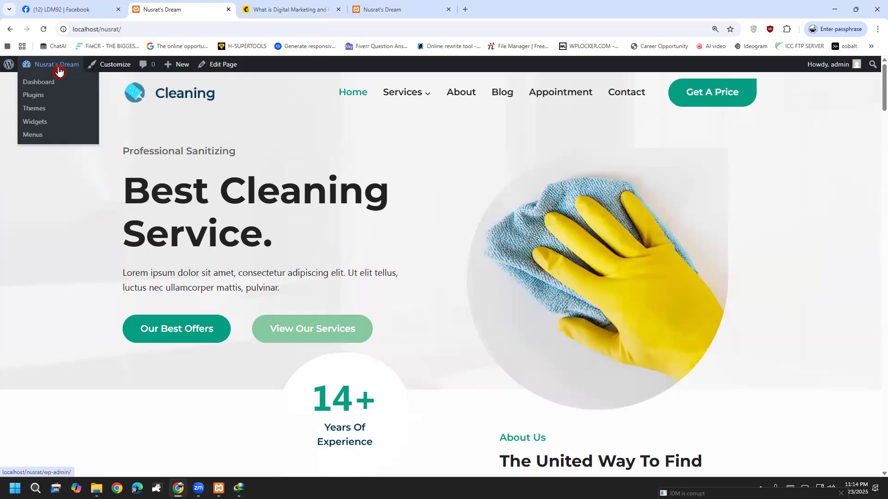
Go to the admin Dashboard and browse the list of all Pages.
click(53, 84)
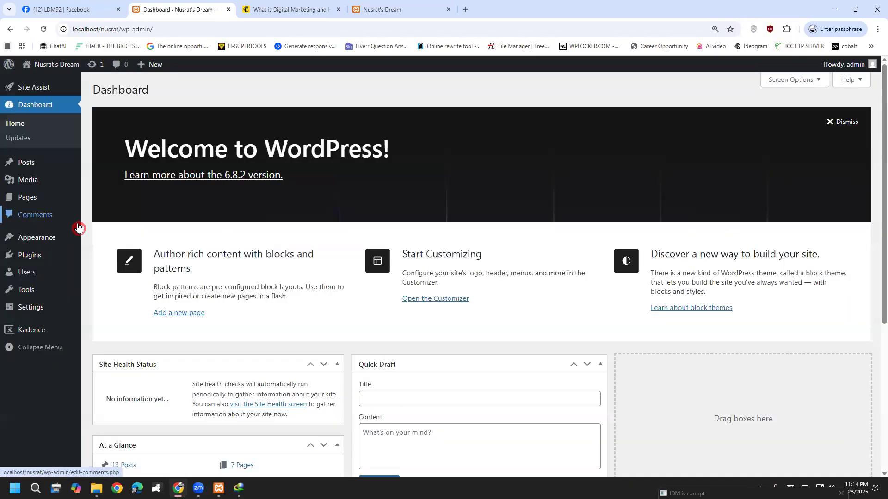
click(37, 199)
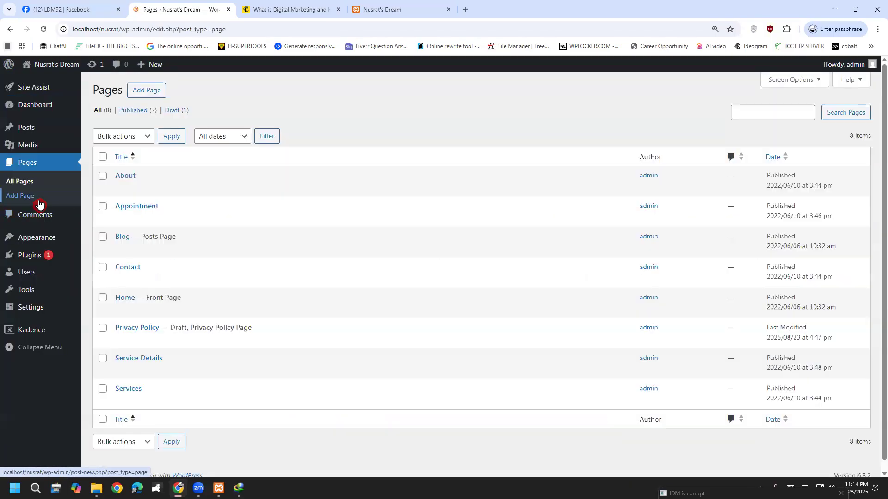
scroll(252, 287, down, 1)
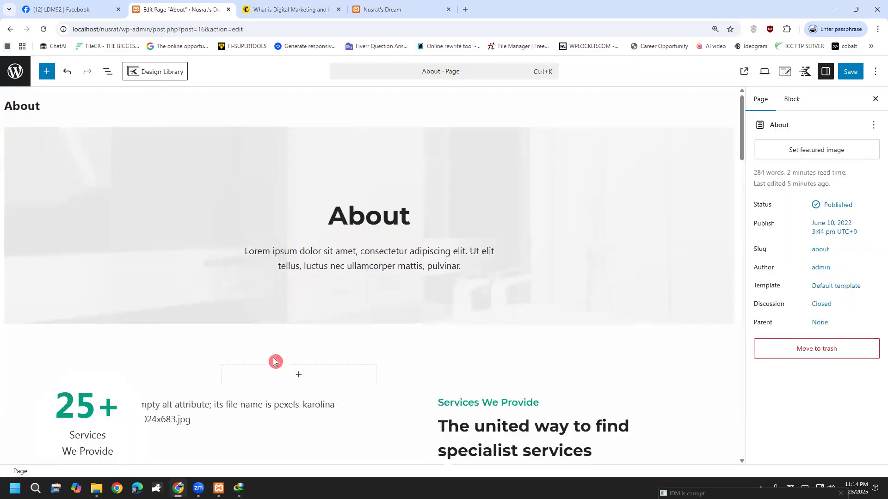
scroll(275, 361, down, 6)
scroll(275, 352, up, 6)
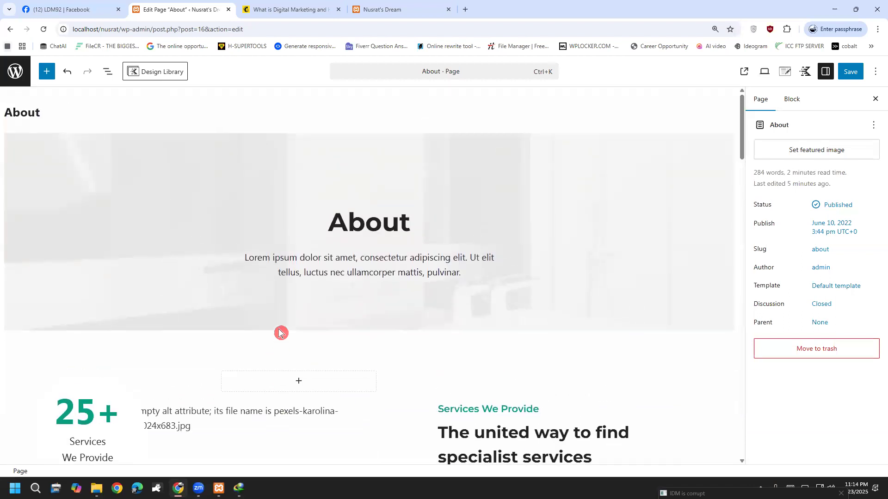
Quick Edit the About page to check its 'about' slug, then cancel without saving.
click(10, 29)
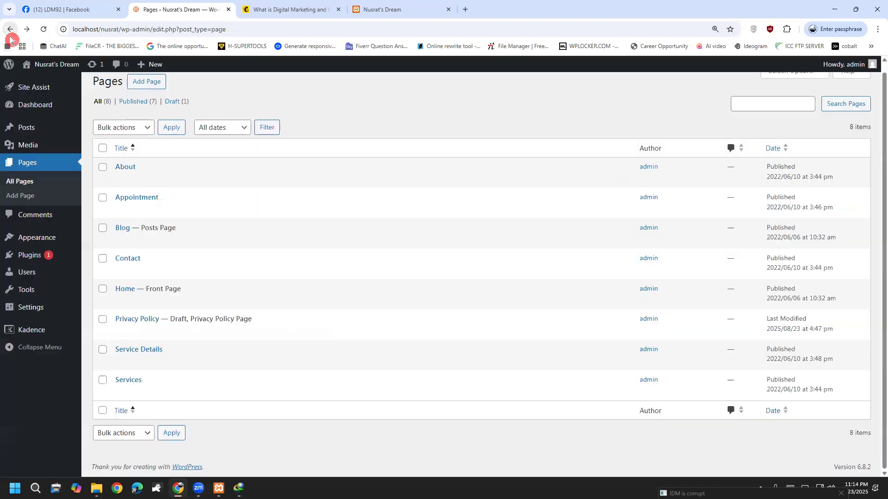
mouse_move(143, 167)
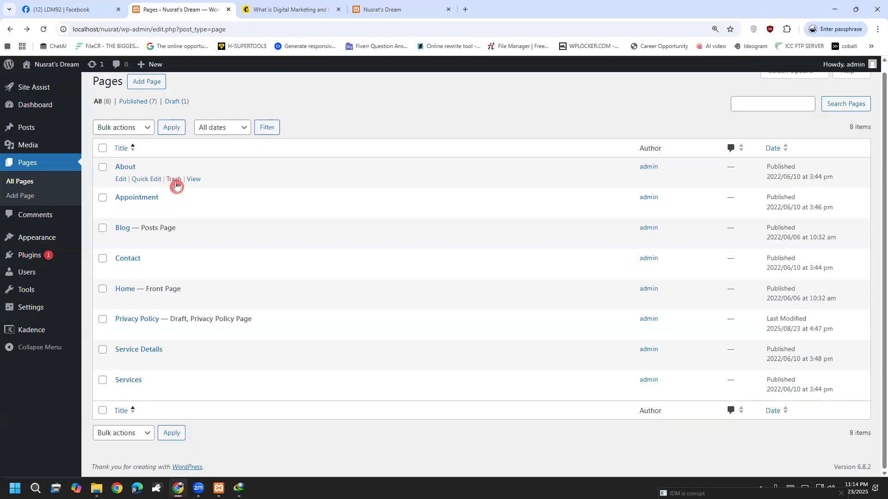
click(149, 180)
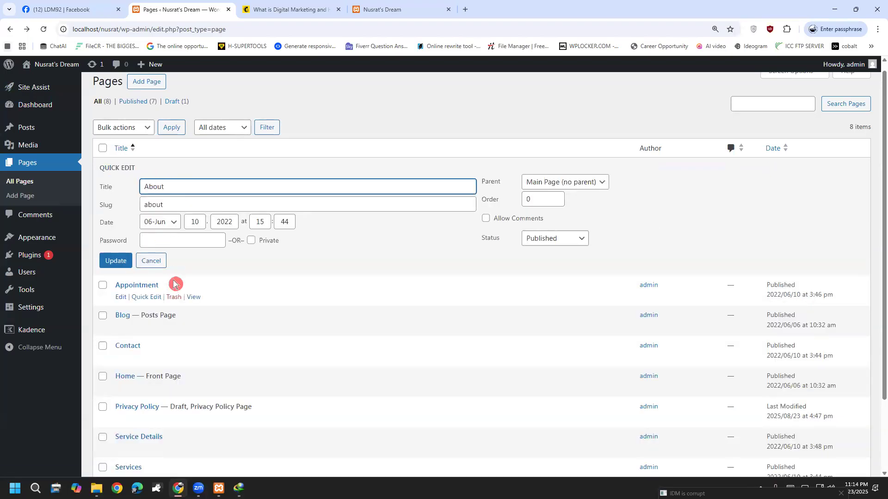
drag(174, 203, 139, 206)
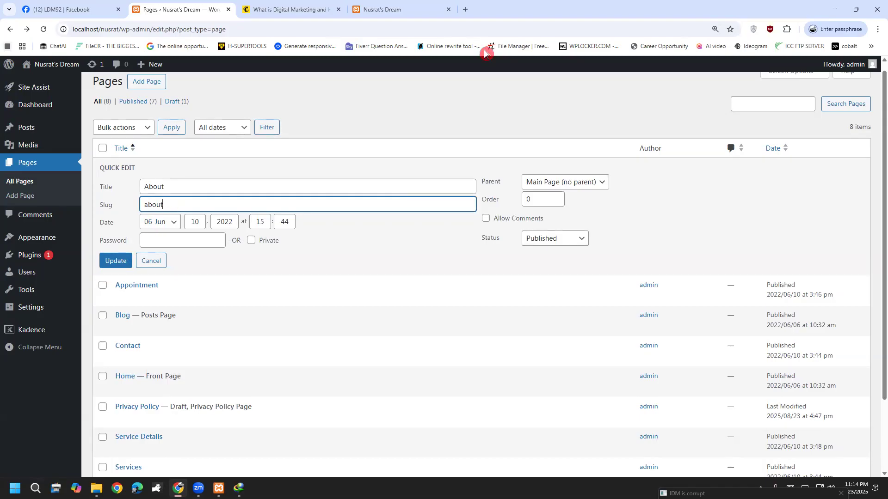
drag(382, 119, 388, 171)
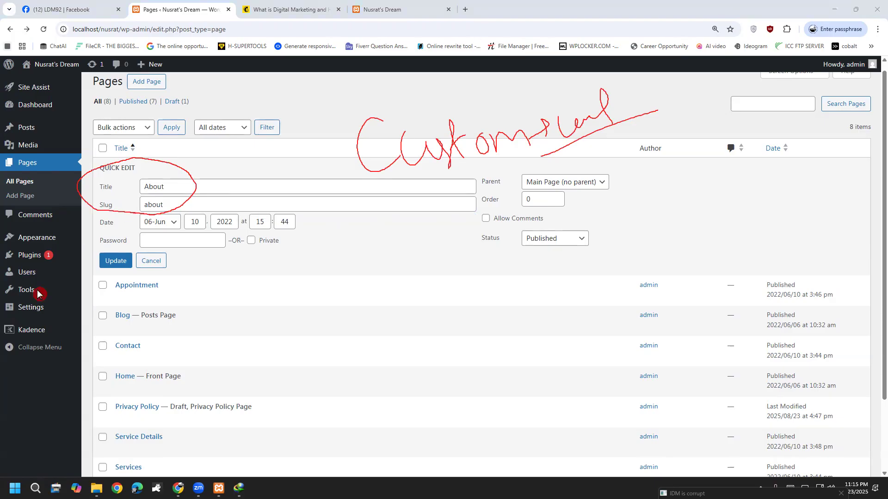
key(Escape)
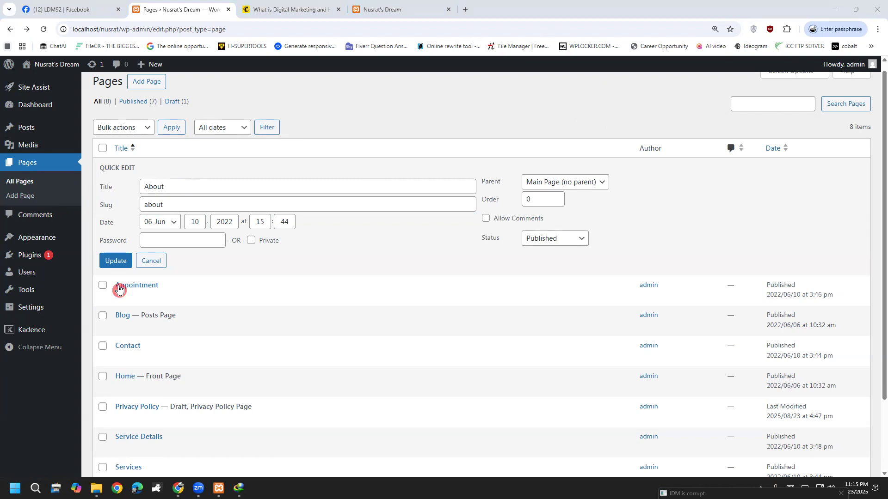
drag(180, 203, 123, 208)
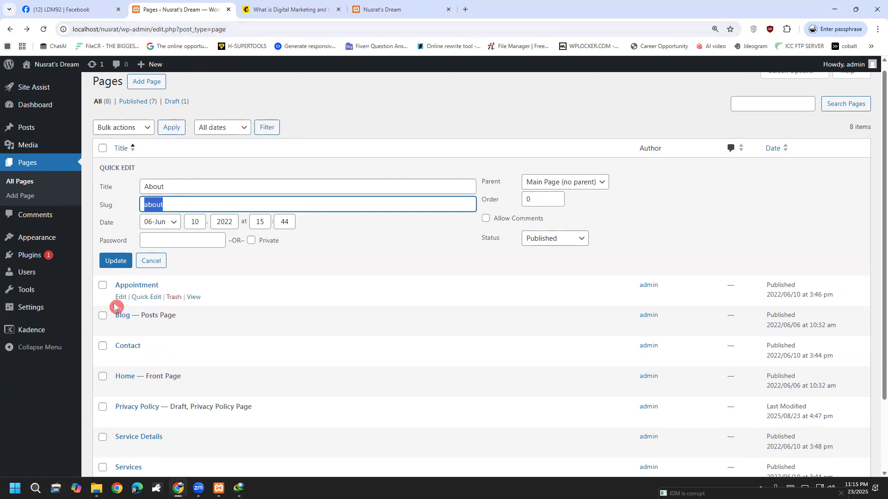
click(155, 262)
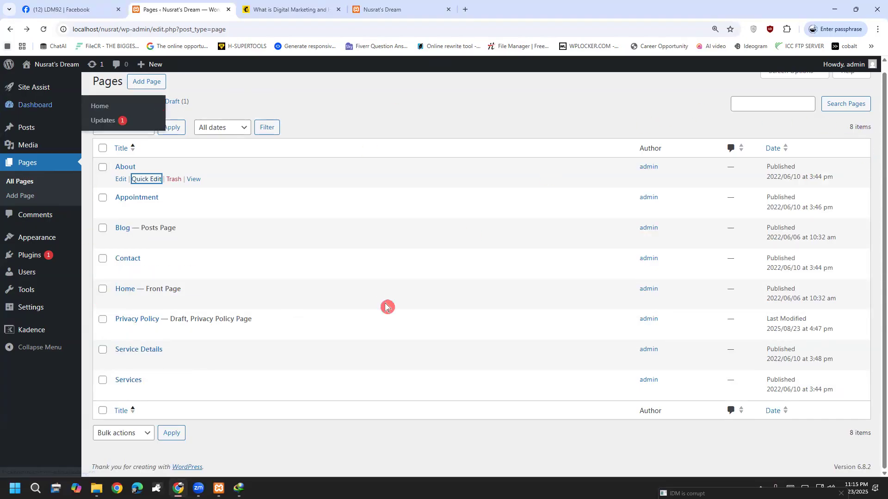
Scroll up the Pages list and head to Visit Site in the admin bar.
mouse_move(848, 65)
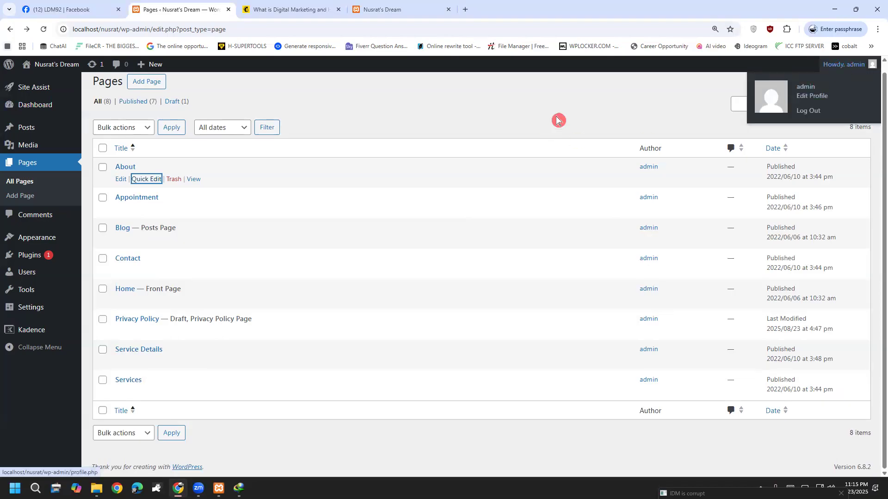
scroll(339, 153, up, 1)
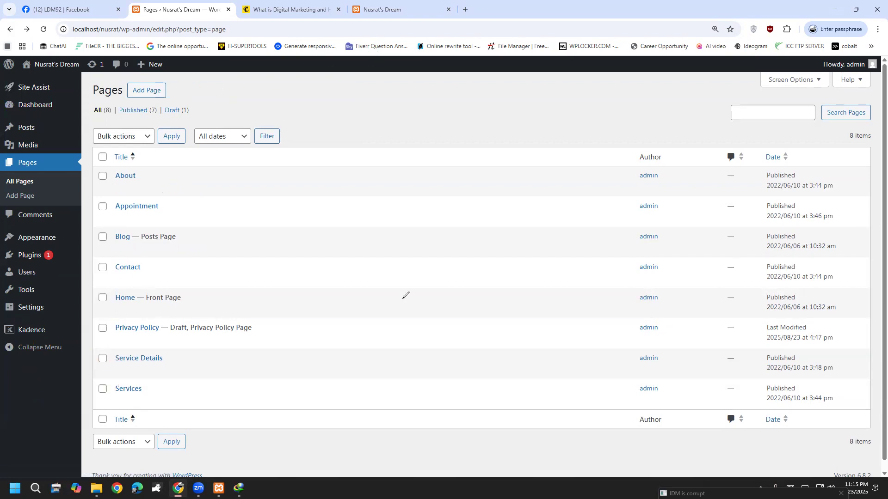
drag(360, 145, 374, 214)
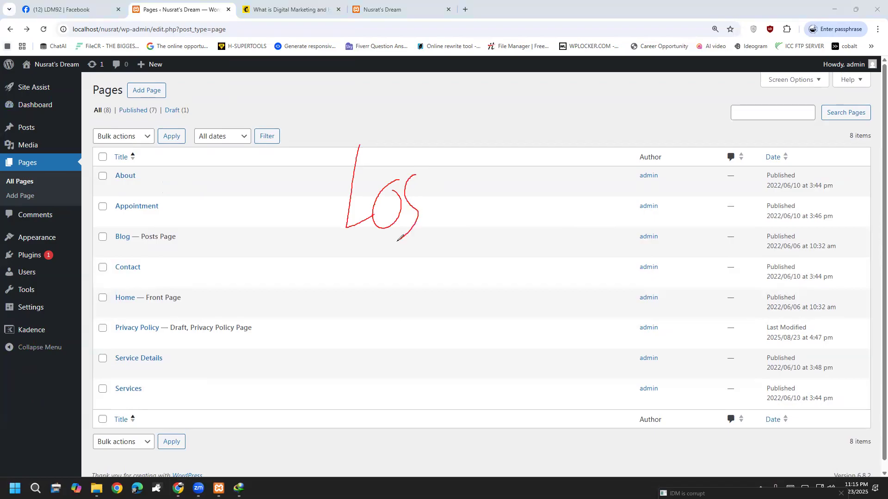
drag(344, 332, 487, 208)
drag(392, 293, 550, 209)
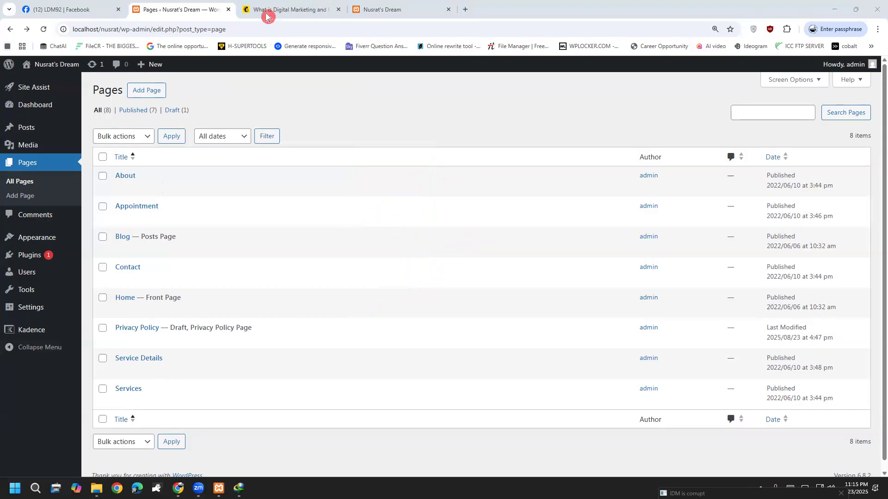
mouse_move(36, 70)
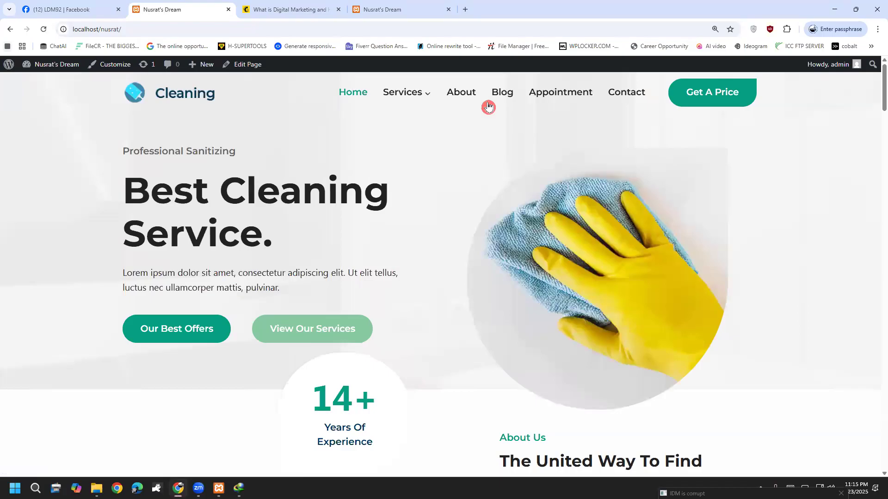
Open the Services and About pages in the editor, leaving each without saving.
click(400, 92)
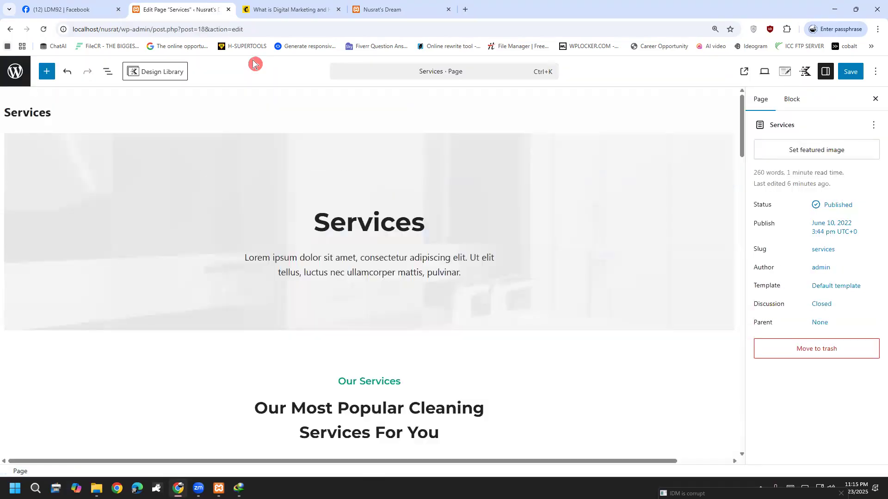
click(15, 79)
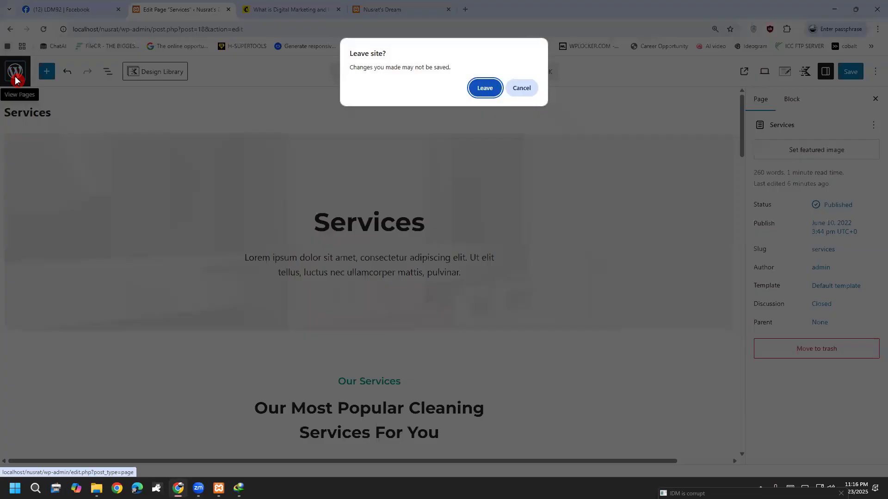
click(481, 88)
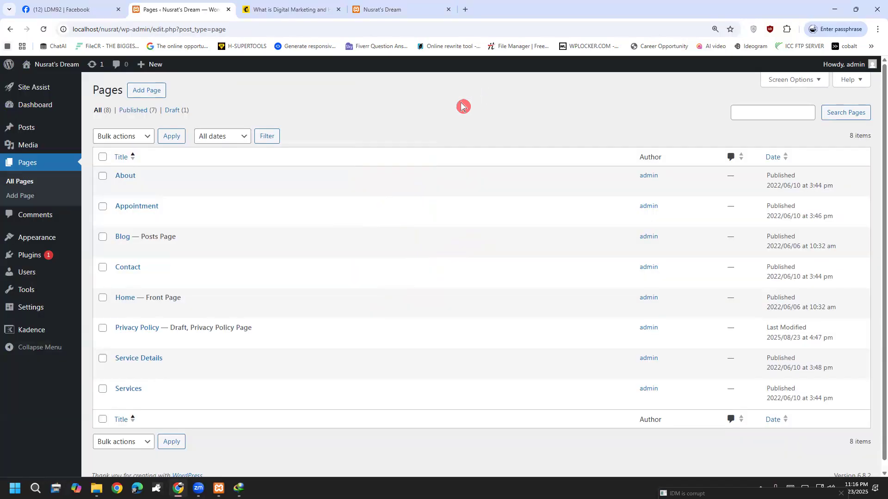
click(123, 178)
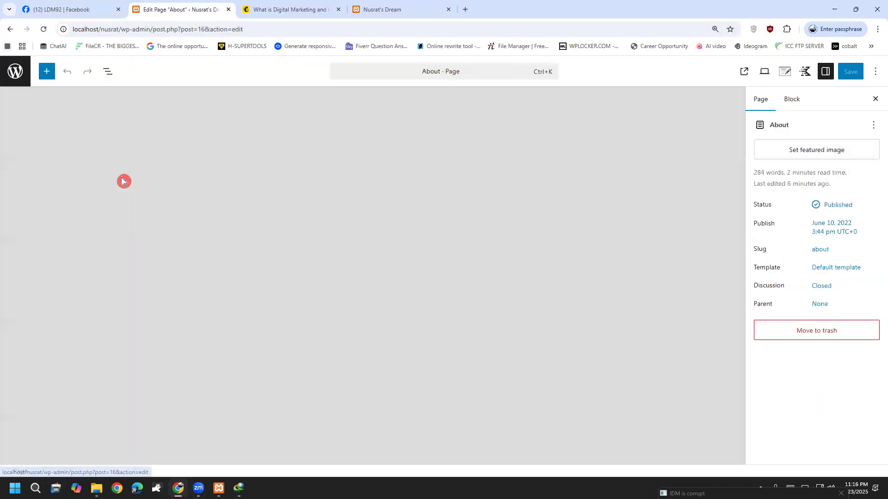
click(15, 73)
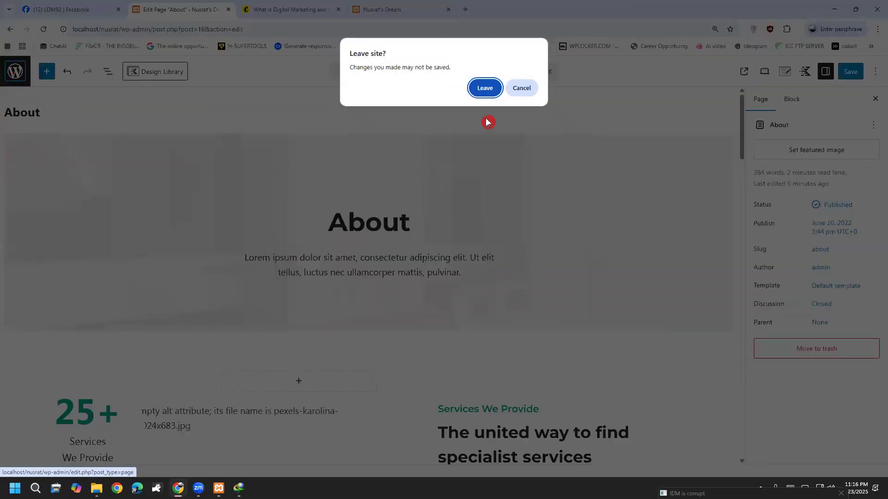
click(486, 90)
Open the Service Details page in the editor, then go back and reach the admin Dashboard.
mouse_move(59, 75)
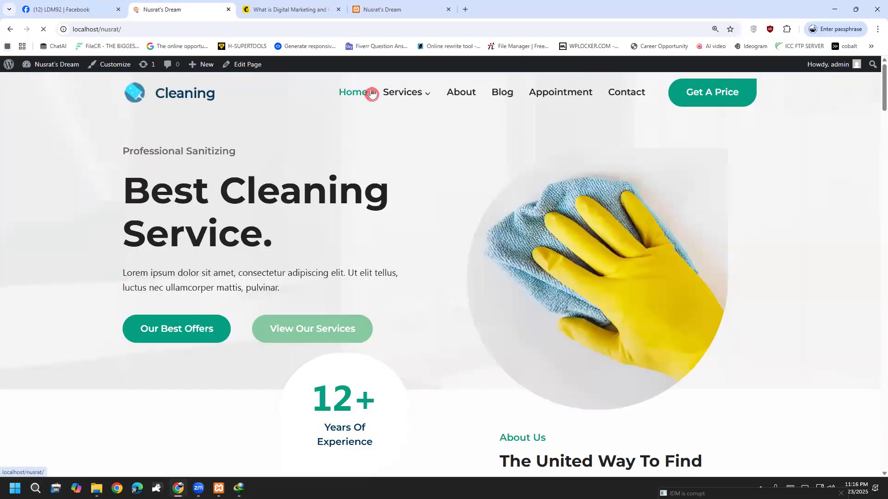
mouse_move(403, 93)
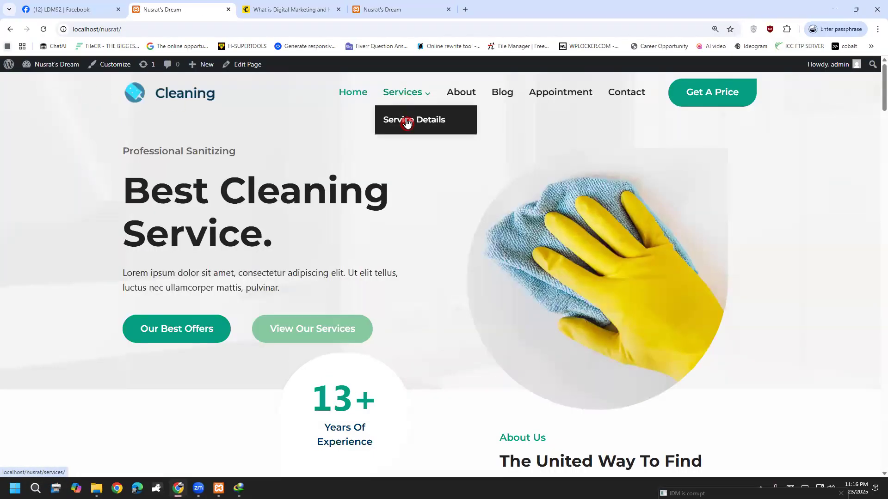
click(407, 122)
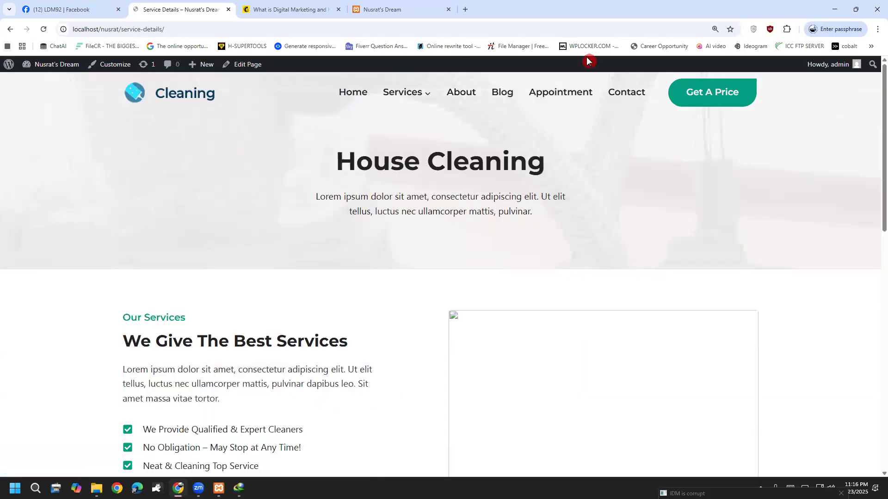
mouse_move(119, 76)
mouse_down()
mouse_move(767, 98)
mouse_move(154, 48)
mouse_up()
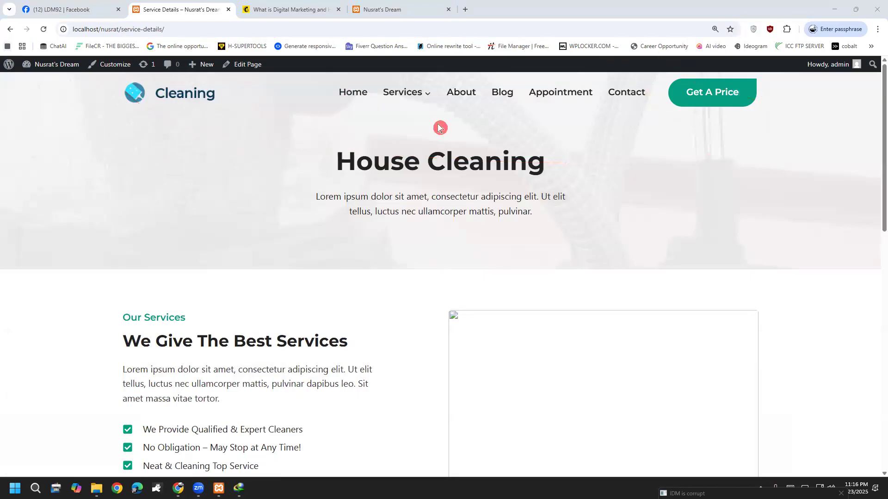
mouse_move(199, 73)
click(239, 67)
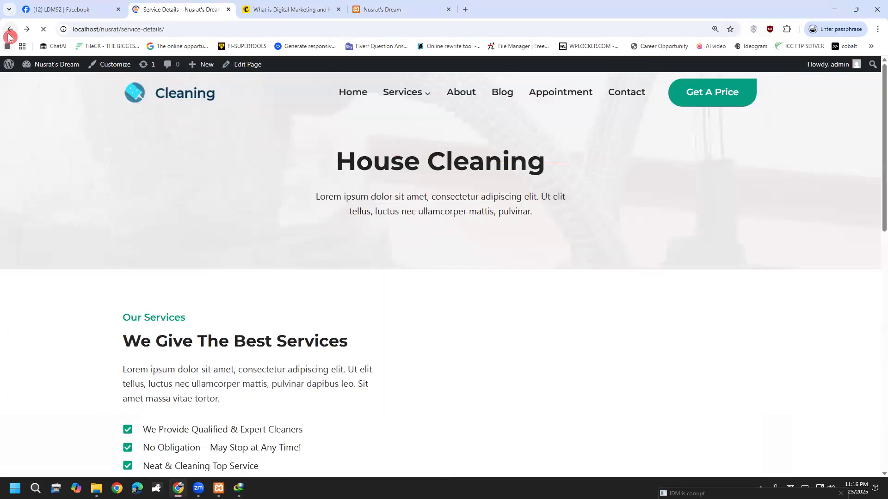
click(10, 30)
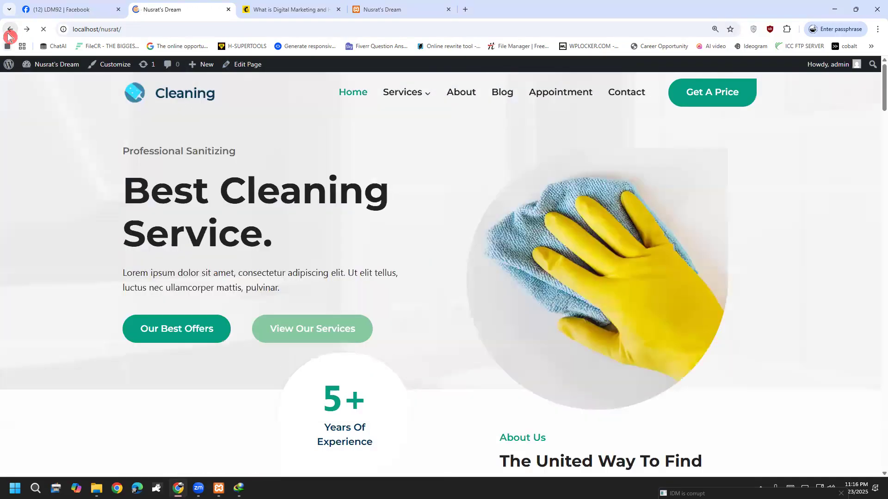
mouse_move(55, 65)
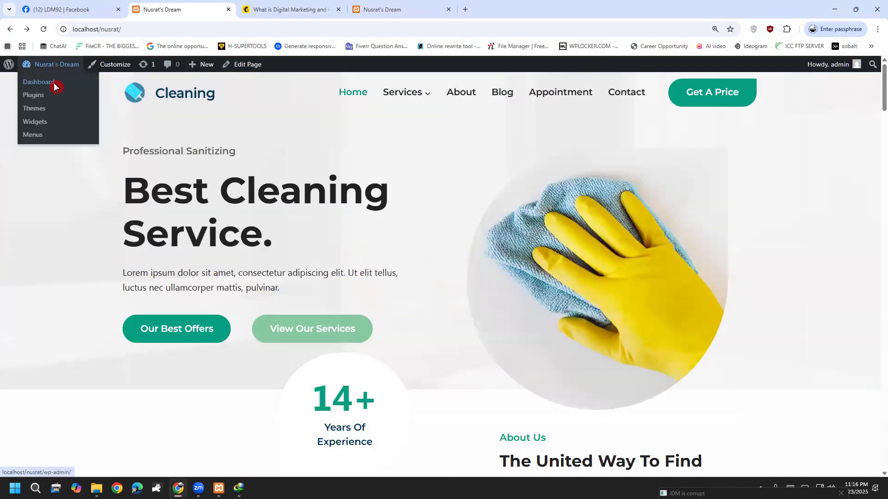
click(55, 86)
mouse_move(42, 316)
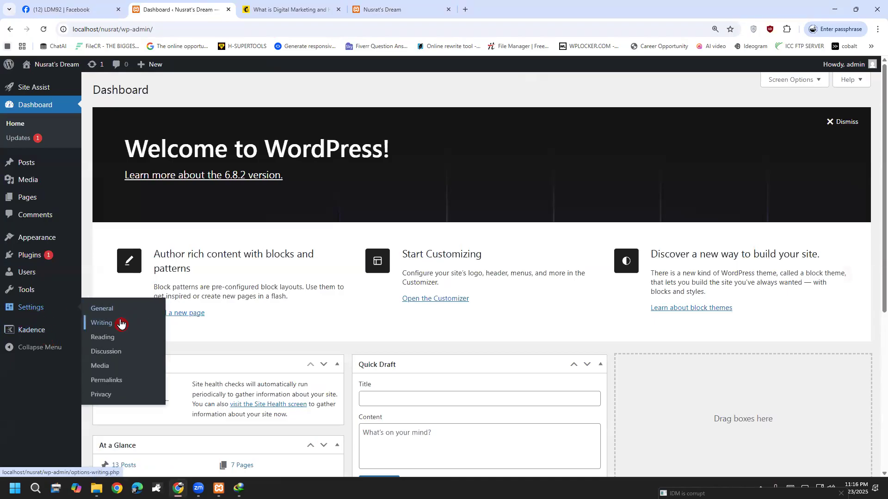
Set the static homepage to About in Reading Settings and save.
click(119, 338)
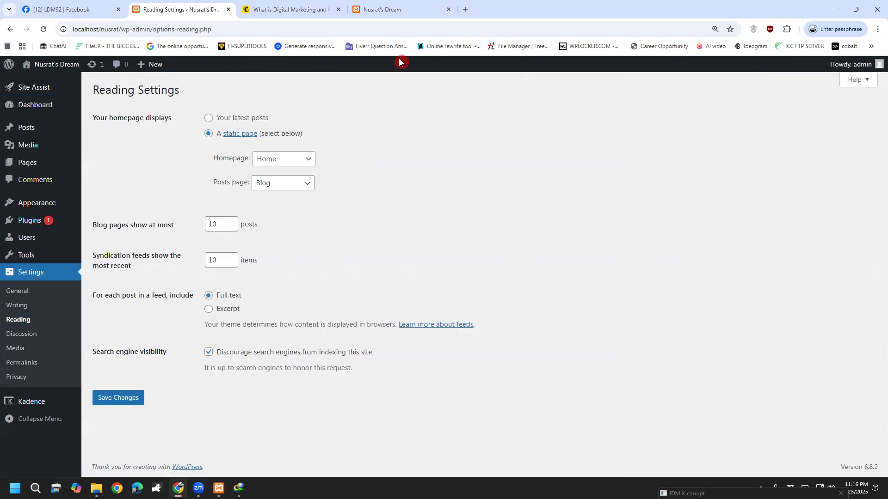
mouse_move(437, 99)
mouse_down()
mouse_move(223, 417)
mouse_move(289, 98)
mouse_up()
drag(272, 180, 499, 118)
drag(338, 205, 448, 185)
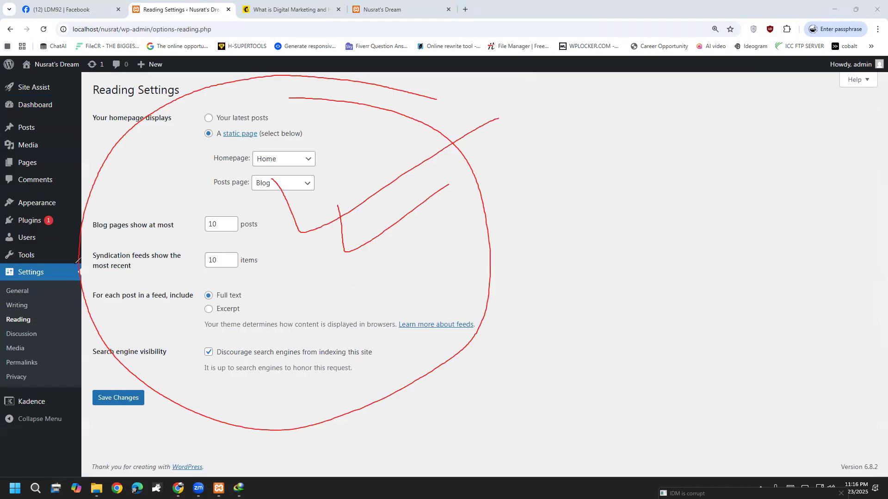
drag(268, 158, 348, 124)
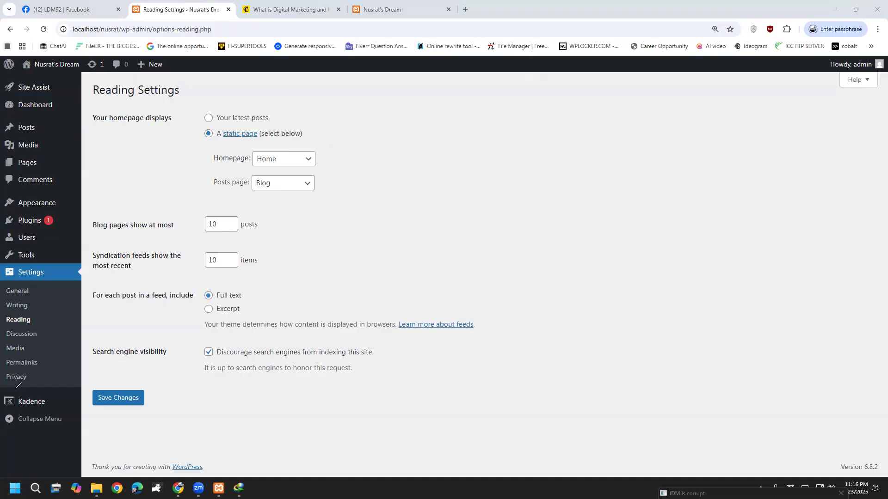
click(301, 155)
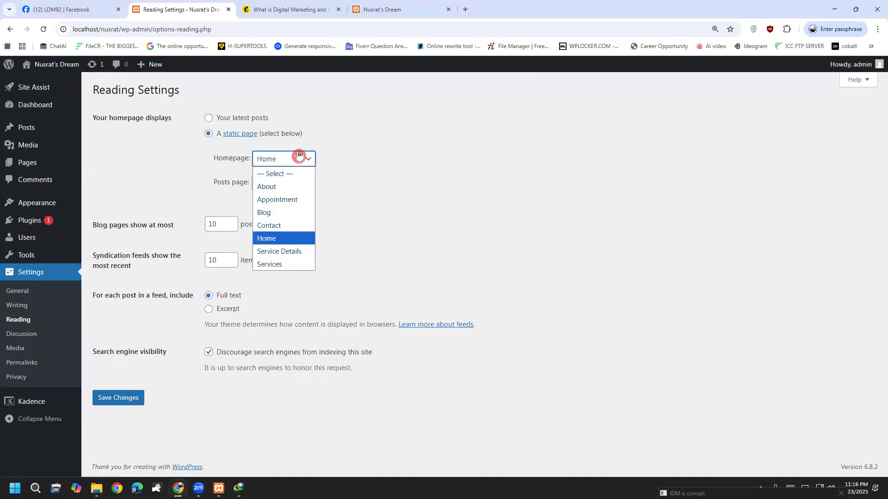
click(296, 187)
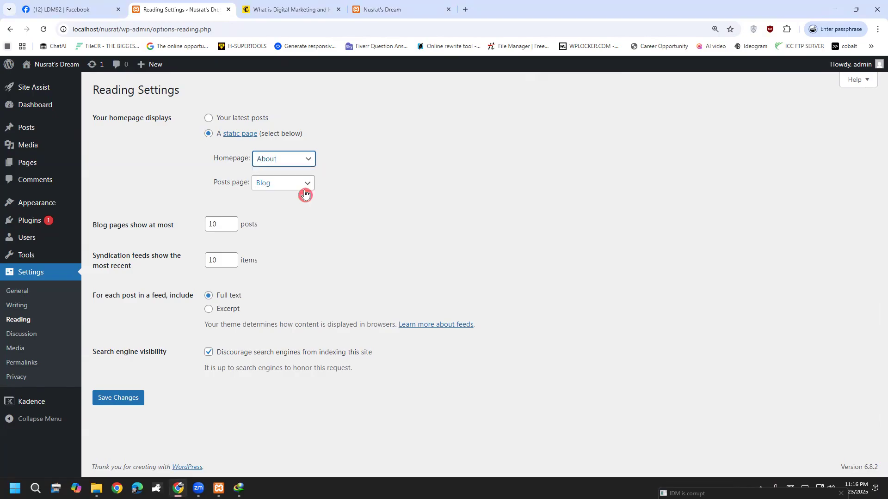
click(126, 406)
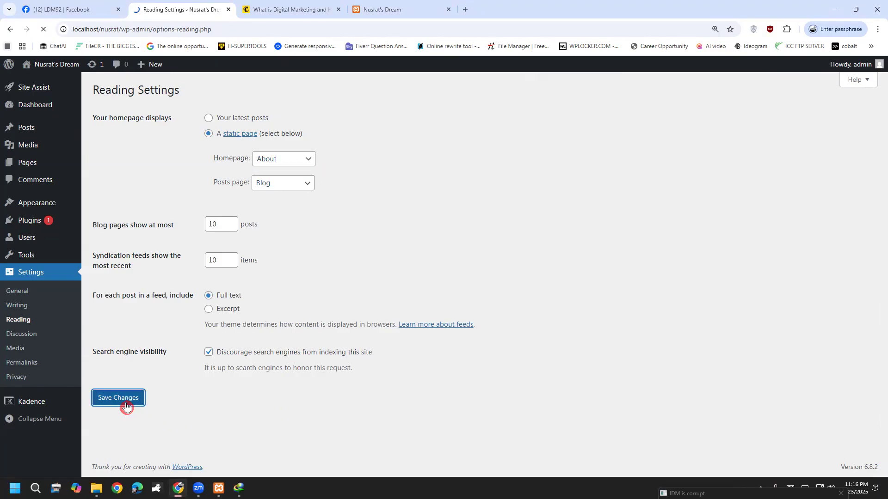
View the live site in a new tab, then restore Home as the homepage and save.
right_click(46, 79)
click(46, 88)
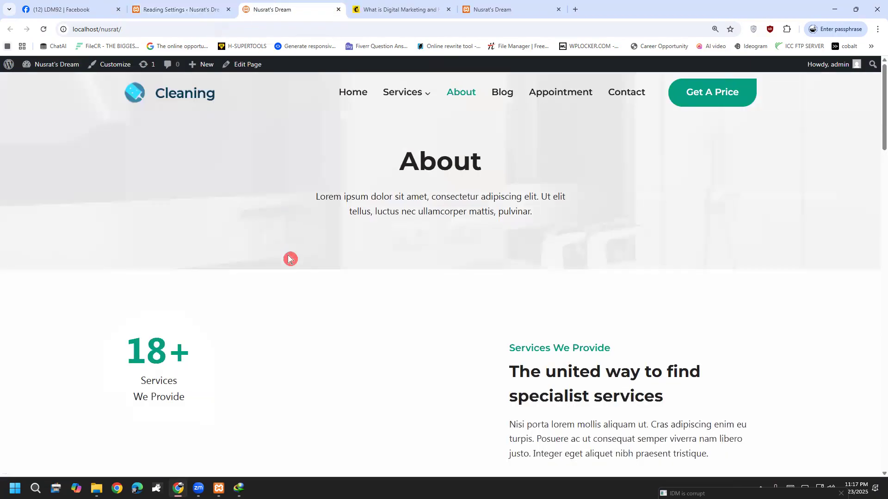
click(164, 7)
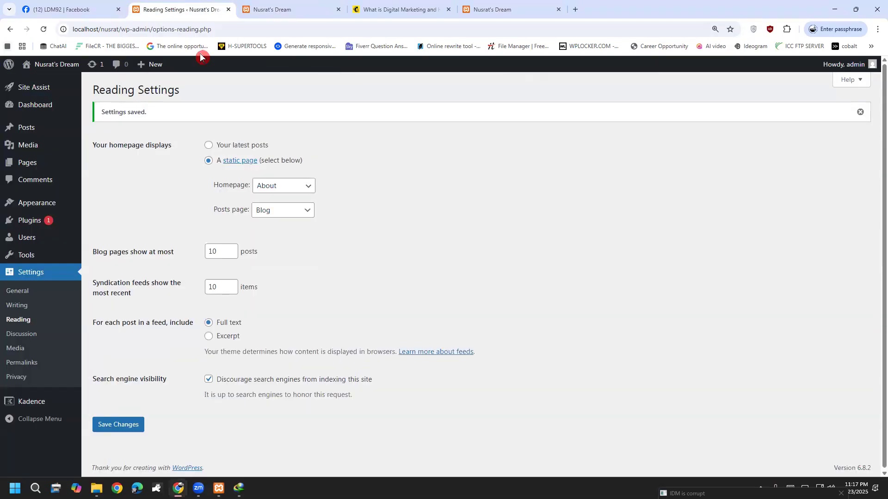
click(283, 184)
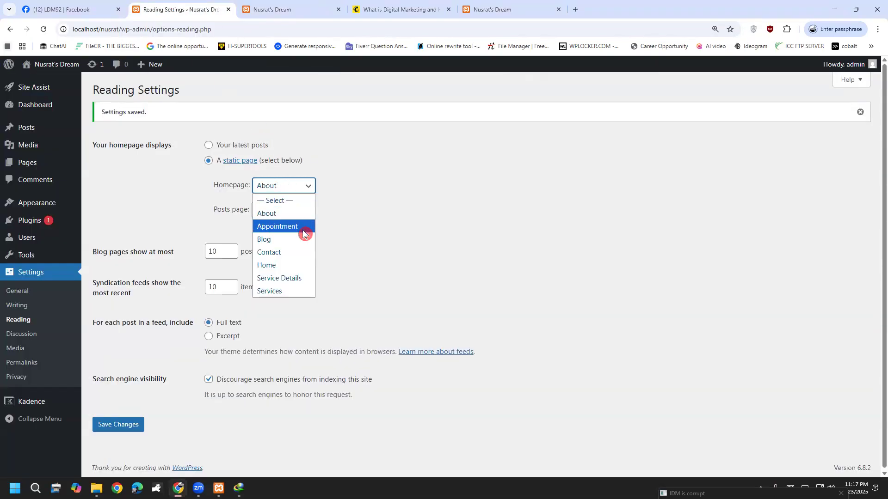
click(292, 264)
click(126, 425)
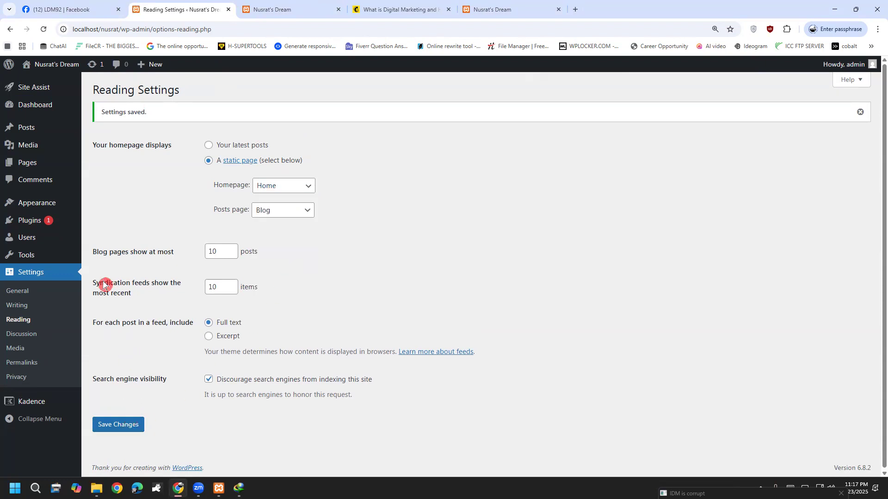
Show the Installed Plugins page, annotate it in red with an arrow and 'Block', then clear.
click(52, 221)
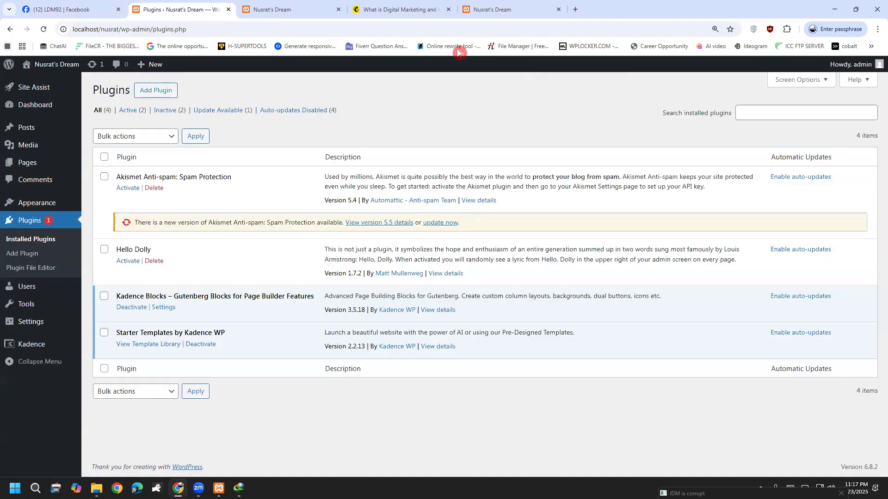
mouse_move(458, 109)
mouse_down()
mouse_move(460, 145)
mouse_move(440, 159)
mouse_move(488, 255)
mouse_move(549, 172)
mouse_move(509, 117)
mouse_move(456, 112)
mouse_up()
mouse_move(593, 74)
mouse_down()
mouse_move(638, 154)
mouse_move(689, 49)
mouse_move(597, 77)
mouse_up()
mouse_move(260, 109)
mouse_down()
mouse_move(266, 190)
mouse_move(361, 161)
mouse_move(375, 95)
mouse_move(264, 107)
mouse_up()
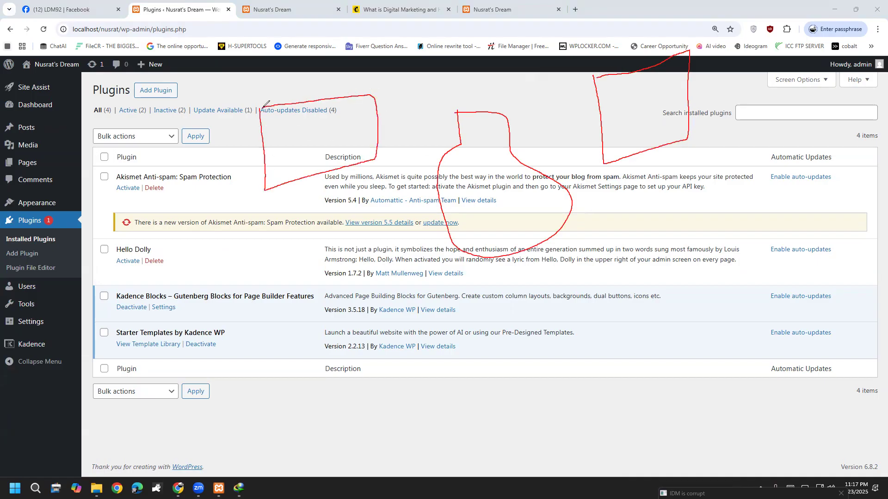
mouse_move(294, 181)
mouse_down()
mouse_move(366, 475)
mouse_move(341, 461)
mouse_move(379, 427)
mouse_up()
mouse_move(417, 377)
mouse_down()
mouse_move(418, 434)
mouse_move(445, 383)
mouse_move(457, 397)
mouse_move(411, 430)
mouse_up()
mouse_move(474, 329)
mouse_down()
mouse_move(475, 400)
mouse_move(519, 359)
mouse_move(521, 380)
mouse_move(544, 378)
mouse_move(541, 395)
mouse_move(562, 383)
mouse_move(560, 390)
mouse_up()
mouse_move(588, 340)
mouse_down()
mouse_move(574, 365)
mouse_move(611, 354)
mouse_up()
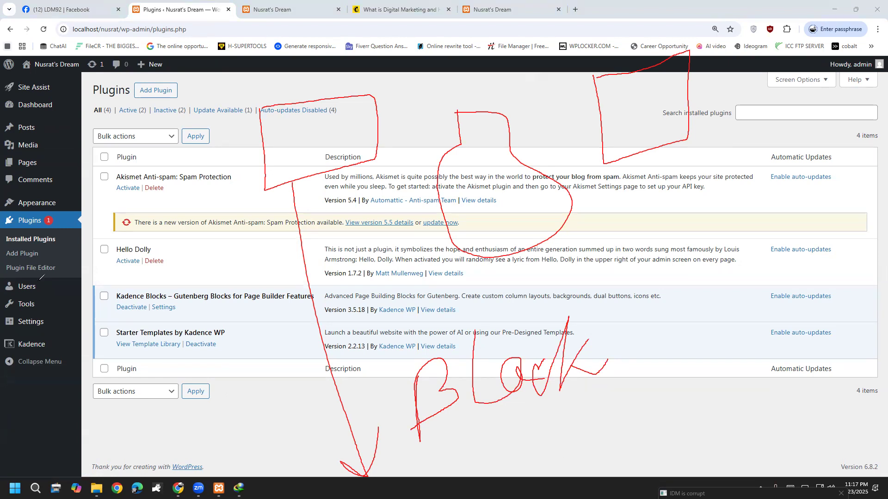
click(40, 280)
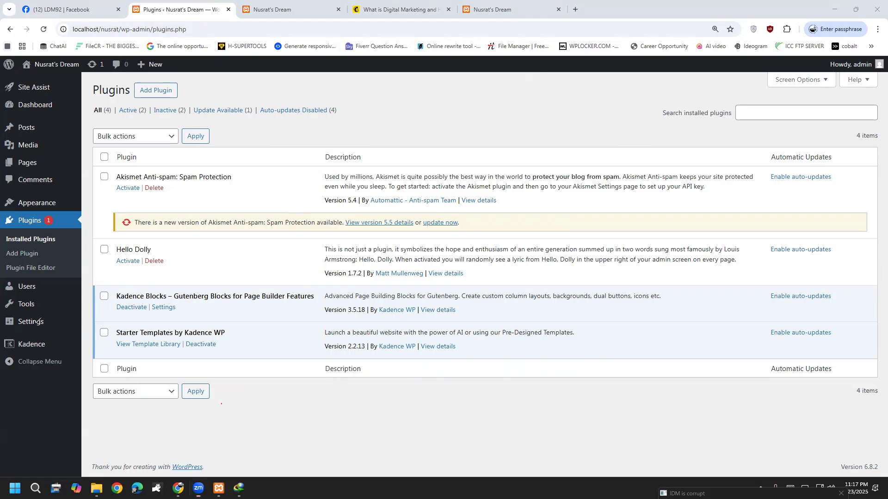
Mark up the filter links and plugin search in red, writing 'Support', then clear the annotations.
click(411, 66)
mouse_move(379, 105)
mouse_down()
mouse_move(357, 107)
mouse_move(399, 134)
mouse_move(394, 117)
mouse_move(435, 111)
mouse_up()
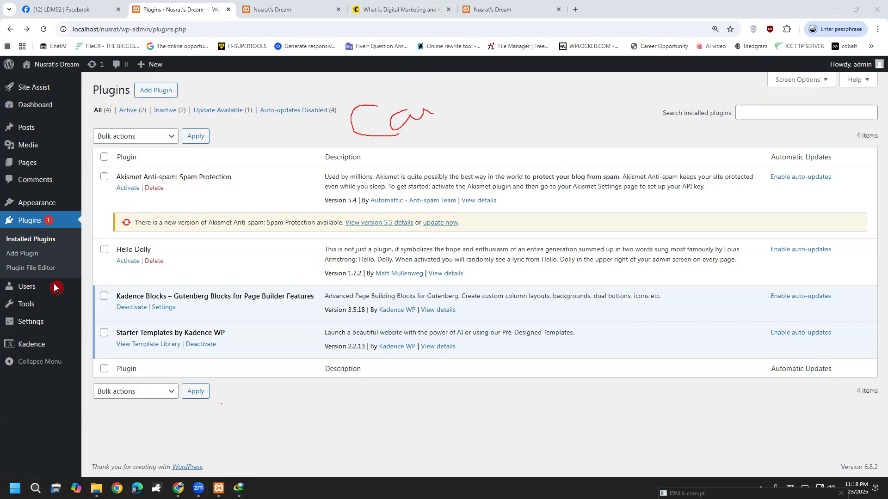
mouse_move(380, 101)
mouse_down()
mouse_move(401, 242)
mouse_move(457, 148)
mouse_move(418, 103)
mouse_move(386, 106)
mouse_up()
mouse_move(523, 89)
mouse_down()
mouse_move(535, 141)
mouse_move(533, 229)
mouse_move(592, 84)
mouse_move(532, 88)
mouse_up()
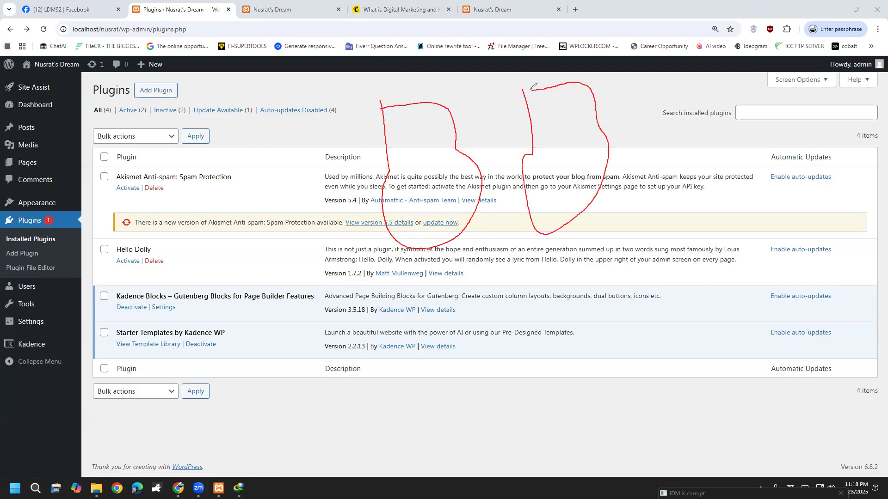
mouse_move(461, 123)
mouse_down()
mouse_move(460, 153)
mouse_move(450, 106)
mouse_move(467, 136)
mouse_up()
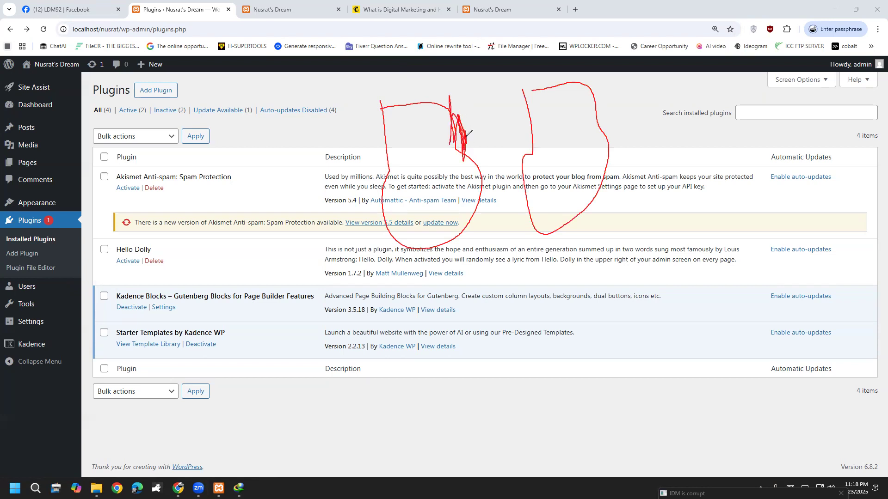
mouse_move(588, 98)
mouse_down()
mouse_move(603, 135)
mouse_move(597, 83)
mouse_move(602, 107)
mouse_up()
mouse_move(389, 136)
mouse_down()
mouse_move(384, 167)
mouse_move(386, 134)
mouse_move(409, 262)
mouse_move(486, 196)
mouse_move(482, 179)
mouse_up()
mouse_move(607, 123)
mouse_down()
mouse_move(664, 109)
mouse_move(668, 132)
mouse_up()
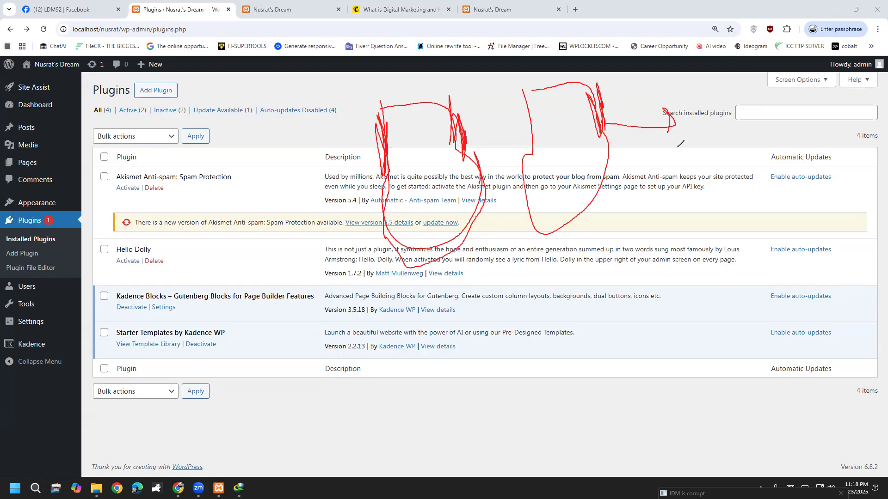
mouse_move(525, 158)
mouse_down()
mouse_move(557, 229)
mouse_move(615, 127)
mouse_move(599, 181)
mouse_move(560, 214)
mouse_move(530, 199)
mouse_move(613, 205)
mouse_move(611, 144)
mouse_move(576, 214)
mouse_up()
mouse_move(691, 121)
mouse_down()
mouse_move(696, 187)
mouse_move(690, 162)
mouse_move(712, 170)
mouse_move(749, 137)
mouse_move(749, 170)
mouse_up()
drag(739, 117, 798, 147)
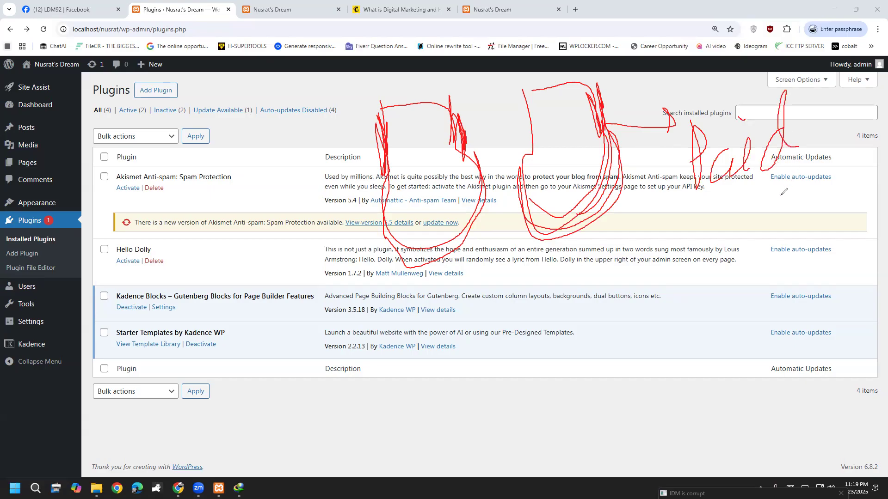
mouse_move(716, 192)
mouse_down()
mouse_move(713, 352)
mouse_move(722, 336)
mouse_up()
mouse_move(671, 403)
mouse_down()
mouse_move(625, 438)
mouse_move(702, 413)
mouse_move(708, 464)
mouse_move(735, 393)
mouse_move(743, 413)
mouse_move(773, 392)
mouse_move(821, 388)
mouse_up()
mouse_move(822, 346)
mouse_down()
mouse_move(835, 392)
mouse_move(818, 372)
mouse_up()
drag(692, 473, 840, 387)
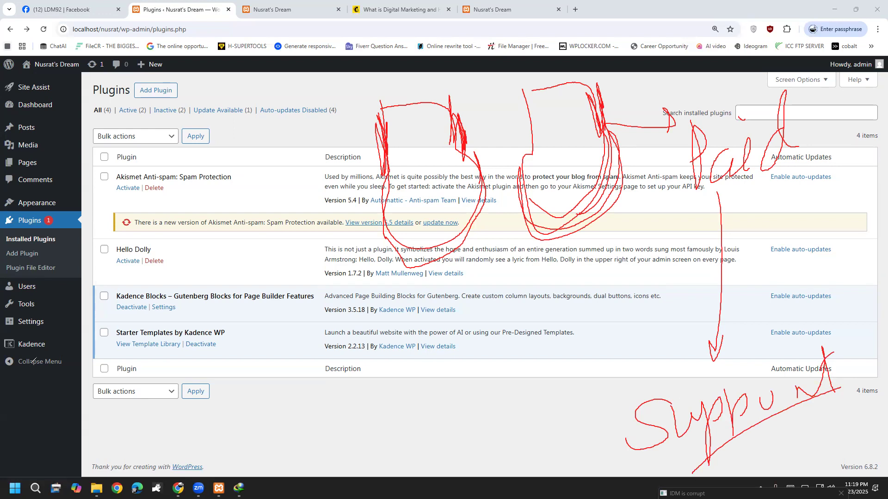
click(43, 289)
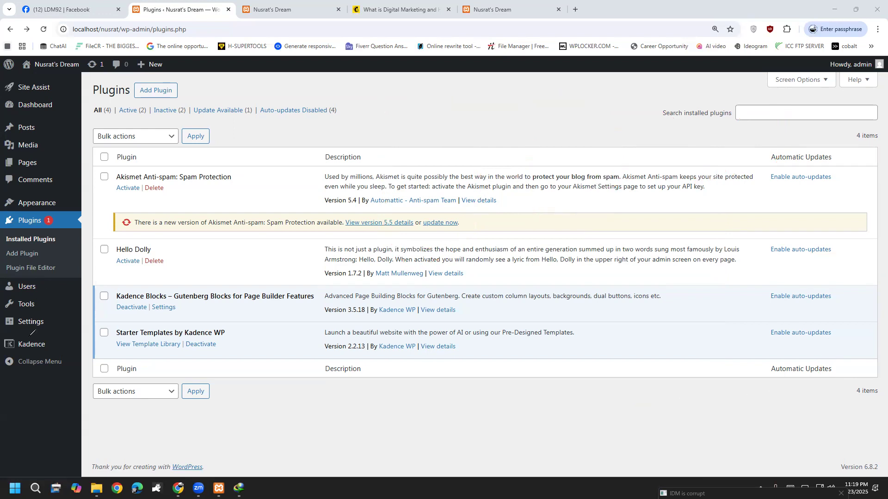
Select all plugins and bulk-activate them.
click(150, 134)
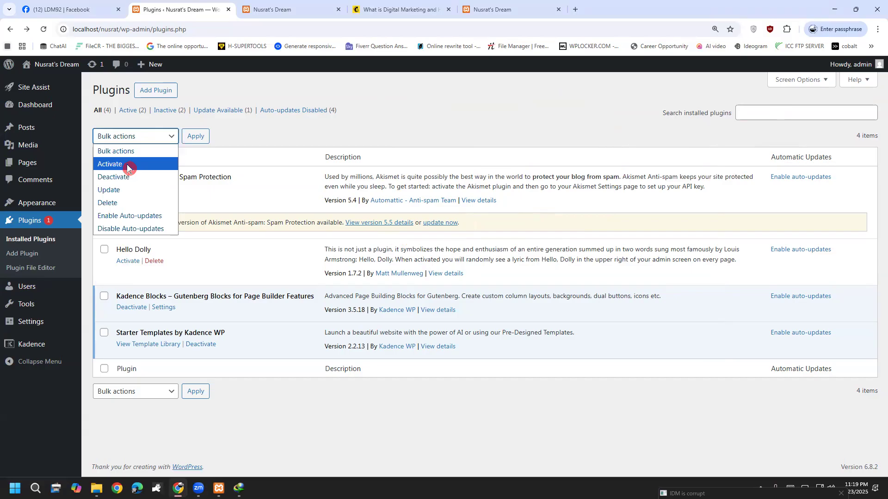
click(101, 138)
click(105, 157)
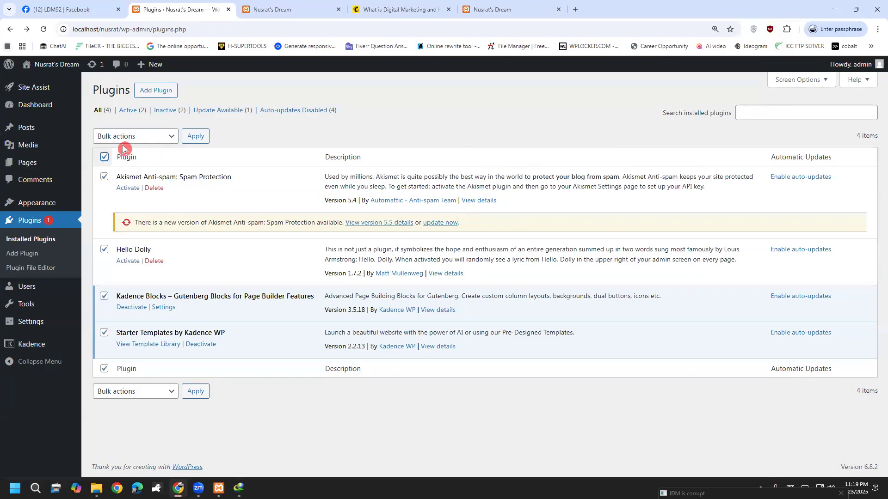
click(131, 139)
click(127, 166)
click(195, 137)
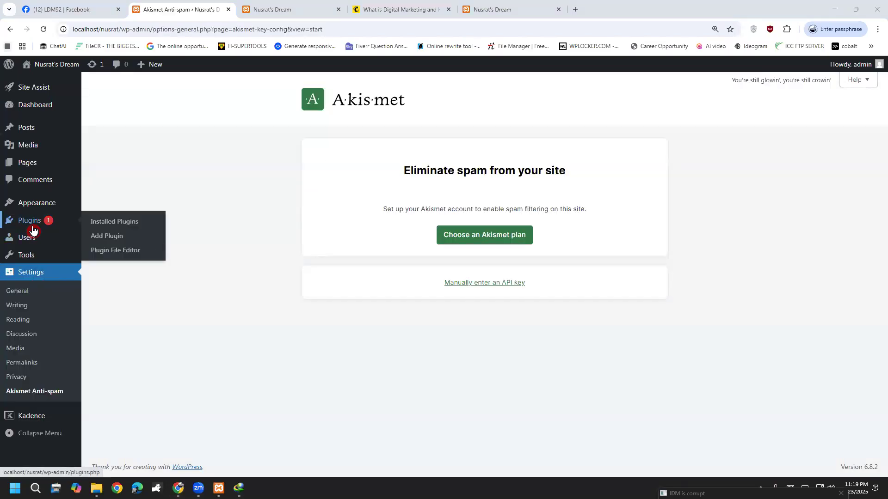
Bulk-update all plugins so Akismet reaches version 5.5, tick Hello Dolly, and open Add Plugins.
click(32, 229)
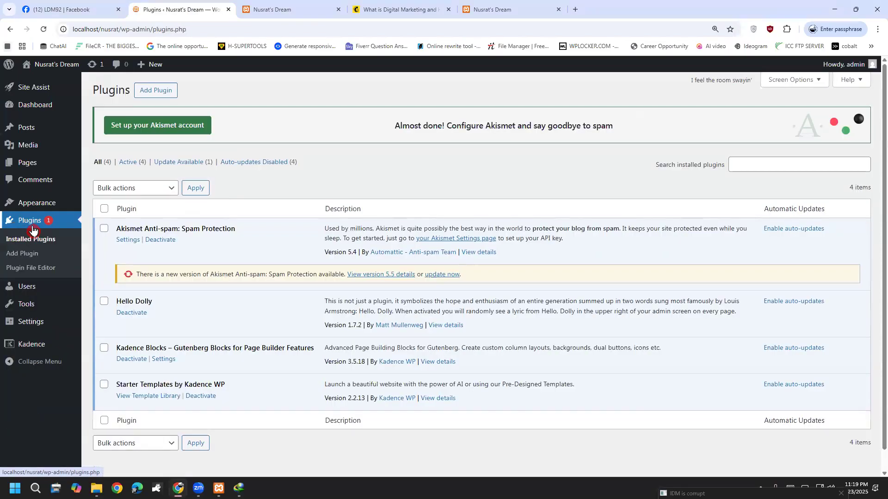
click(147, 186)
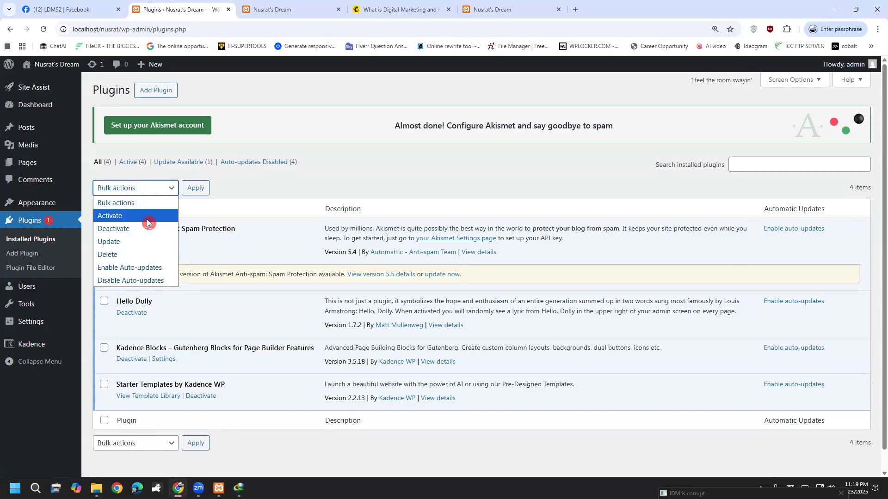
click(133, 241)
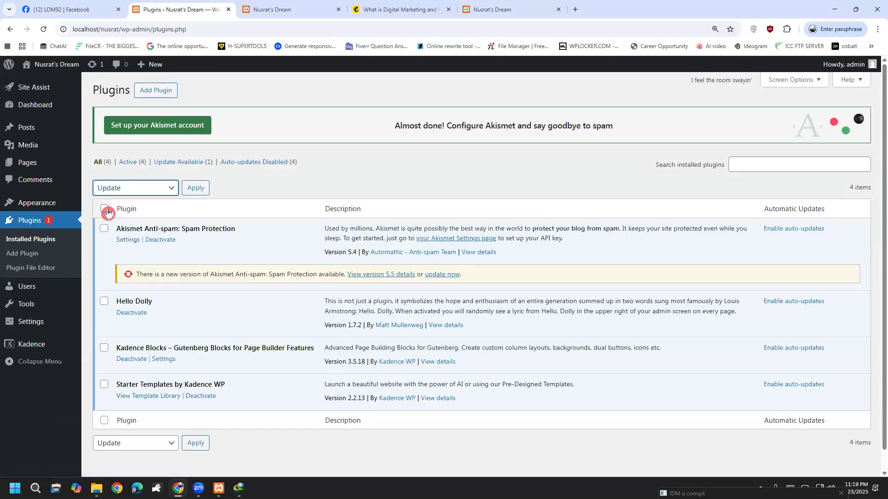
click(105, 209)
click(194, 190)
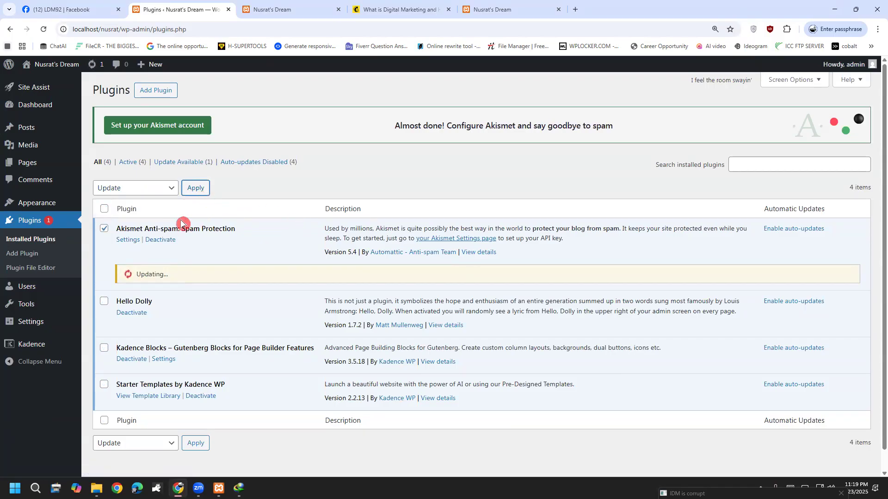
click(104, 301)
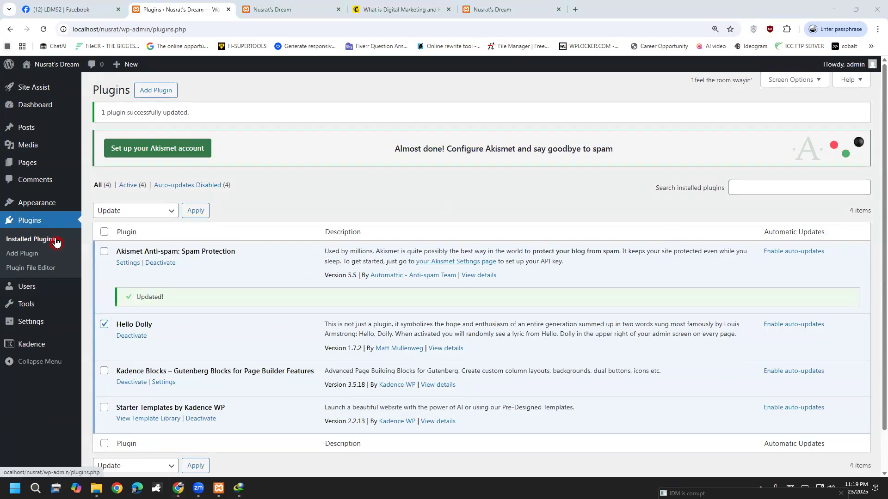
click(33, 257)
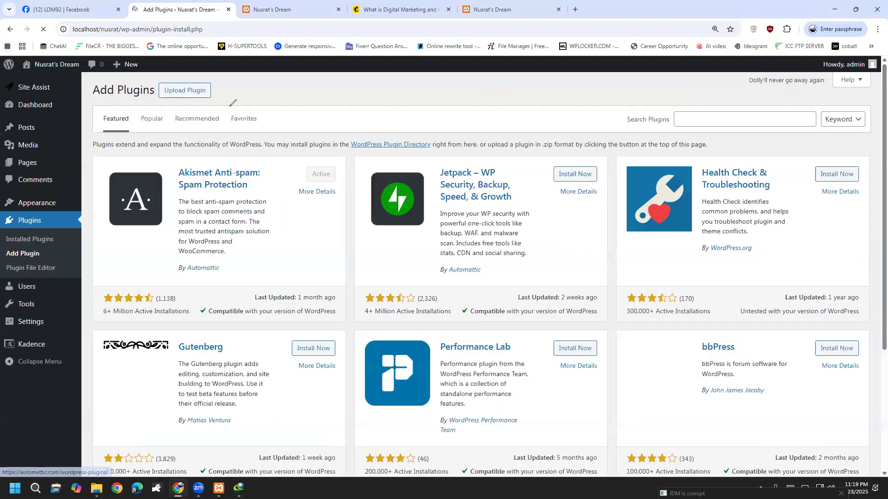
Search the plugin directory for 'yoast seo', then install and activate Yoast SEO.
mouse_move(291, 92)
mouse_down()
mouse_move(255, 89)
mouse_move(265, 153)
mouse_move(283, 148)
mouse_up()
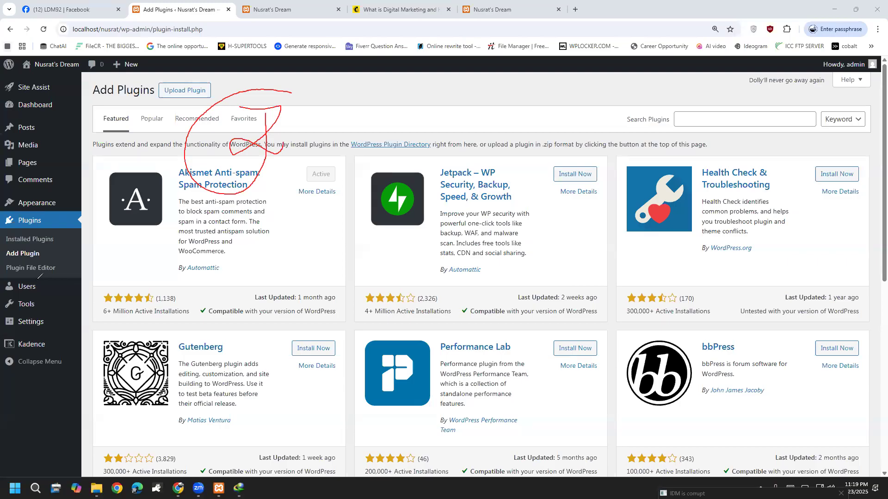
click(734, 117)
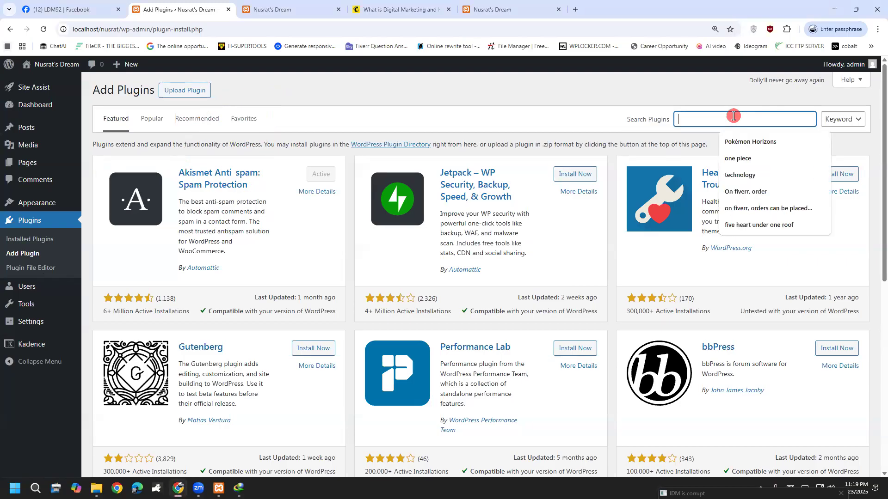
text(yea)
key(BackSpace)
text(i)
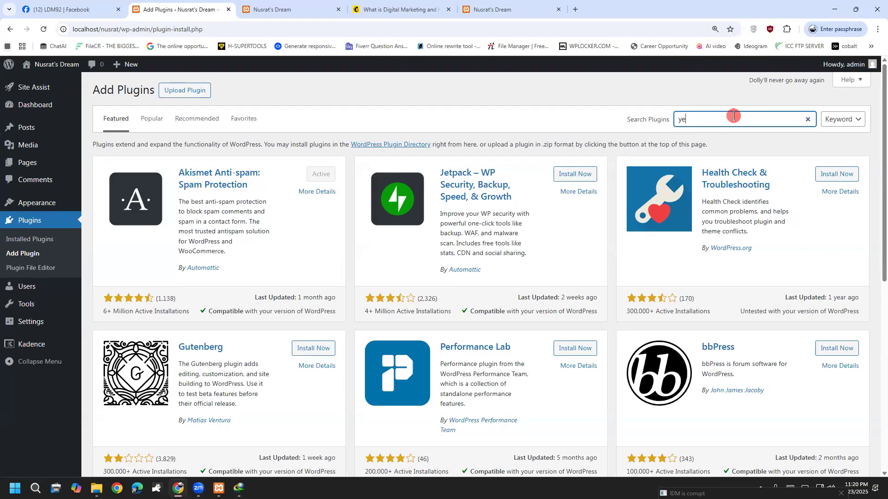
text(o)
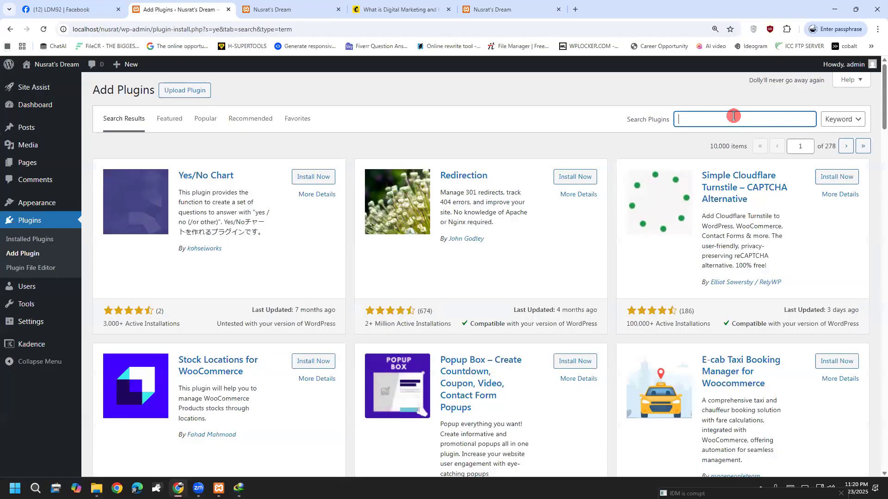
text(y)
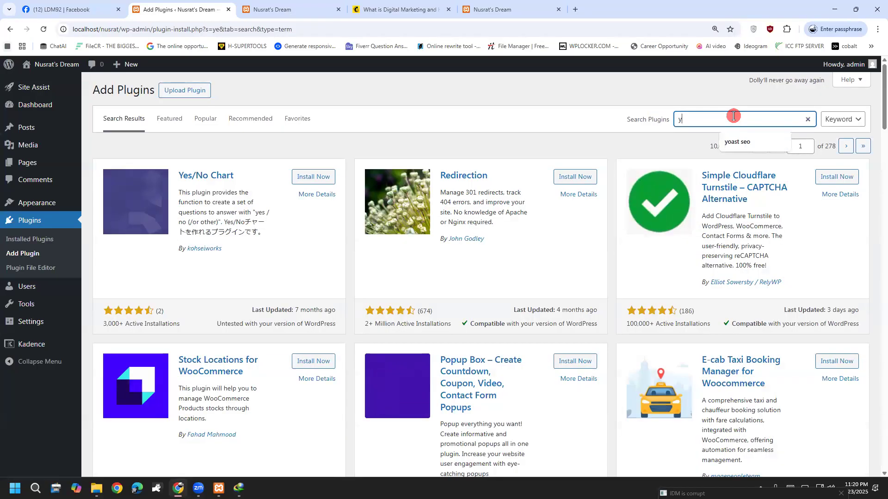
text(o)
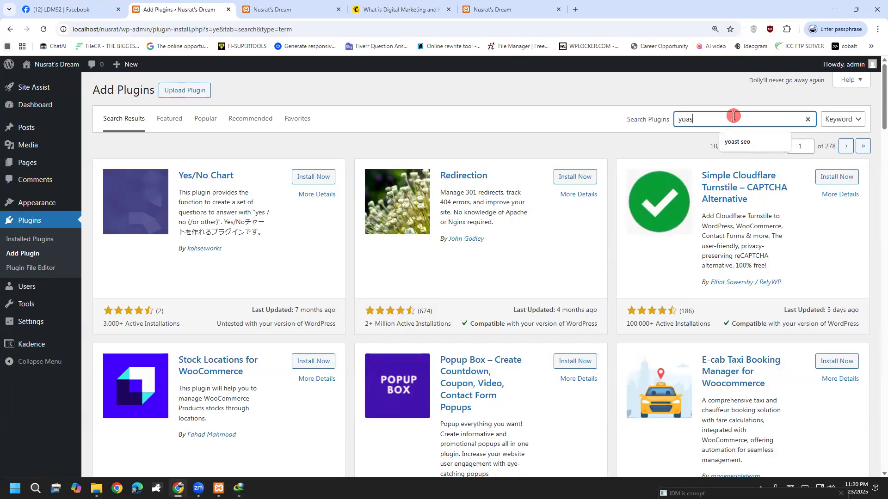
text(as)
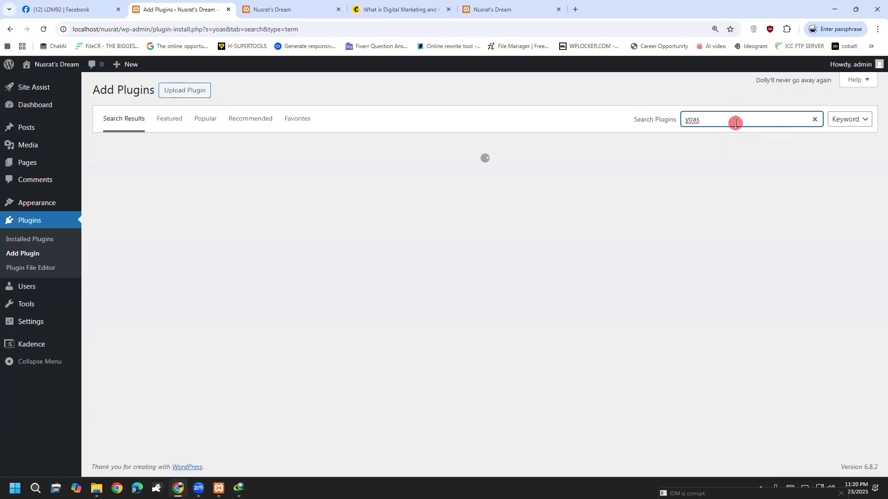
key(BackSpace)
key(BackSpace)
text(asy)
key(BackSpace)
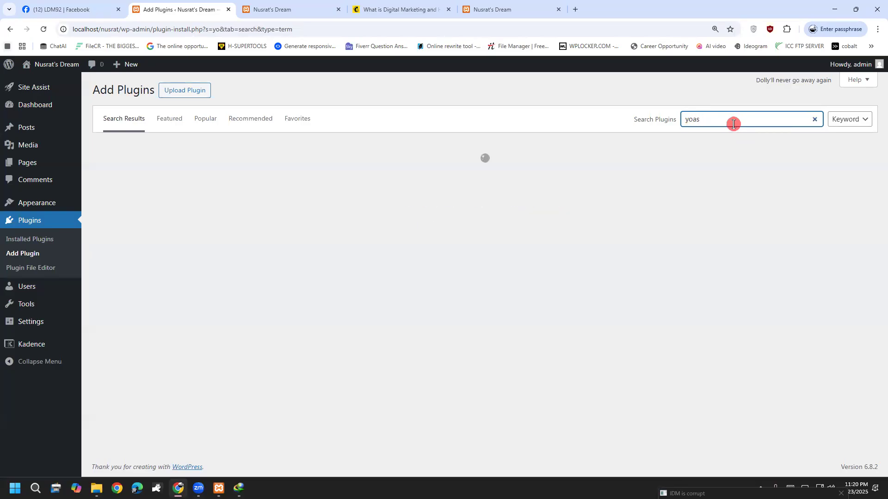
key(BackSpace)
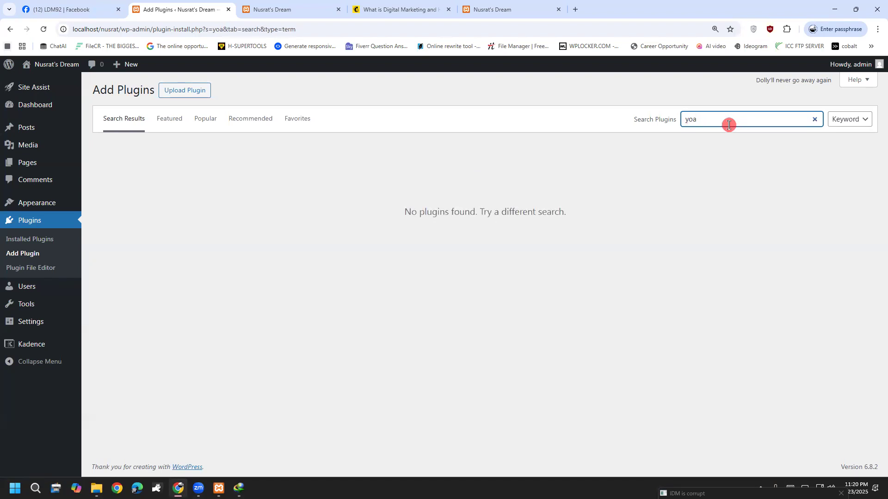
text(st seo)
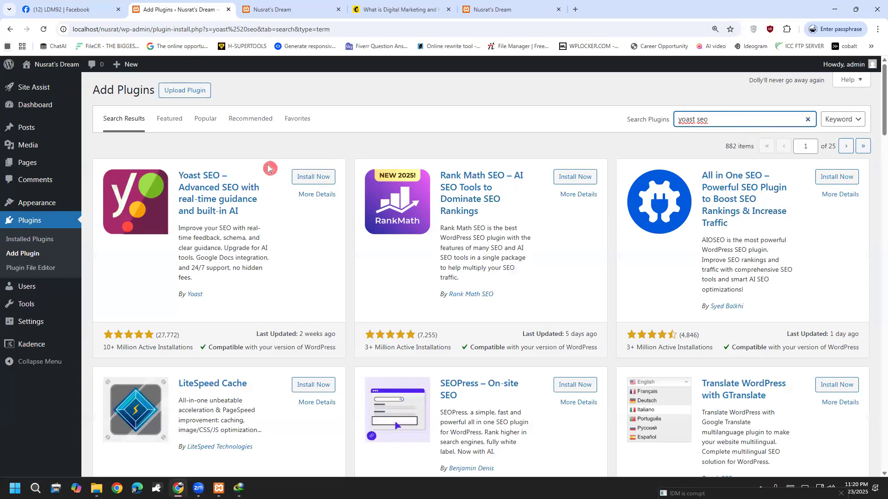
click(306, 176)
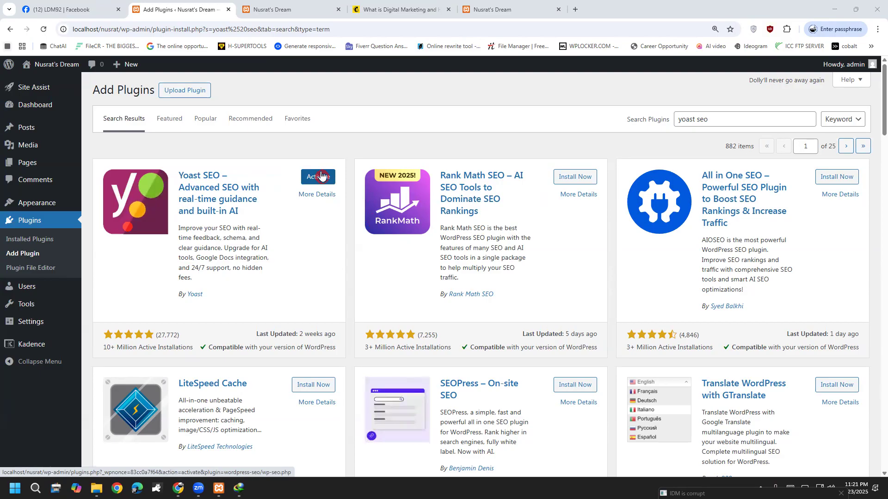
click(321, 176)
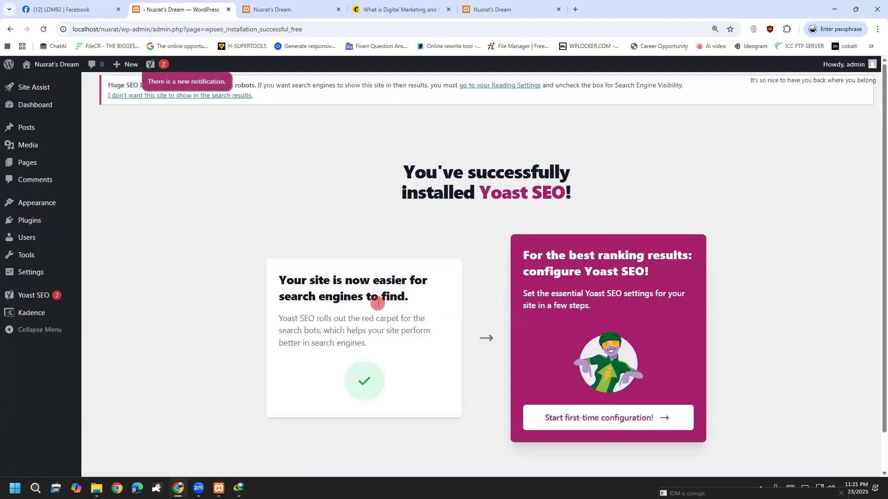
Start Yoast's first-time configuration, dismiss the AI Brand Insights notice, and run SEO data optimization.
click(616, 381)
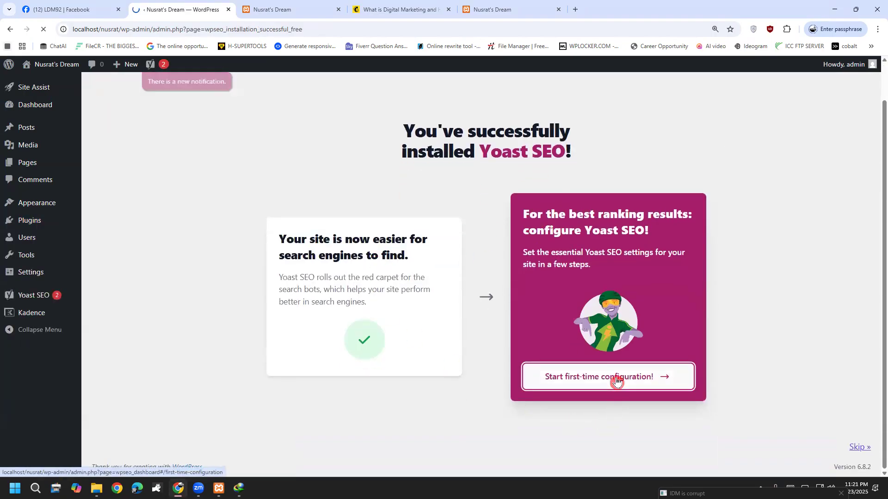
click(443, 387)
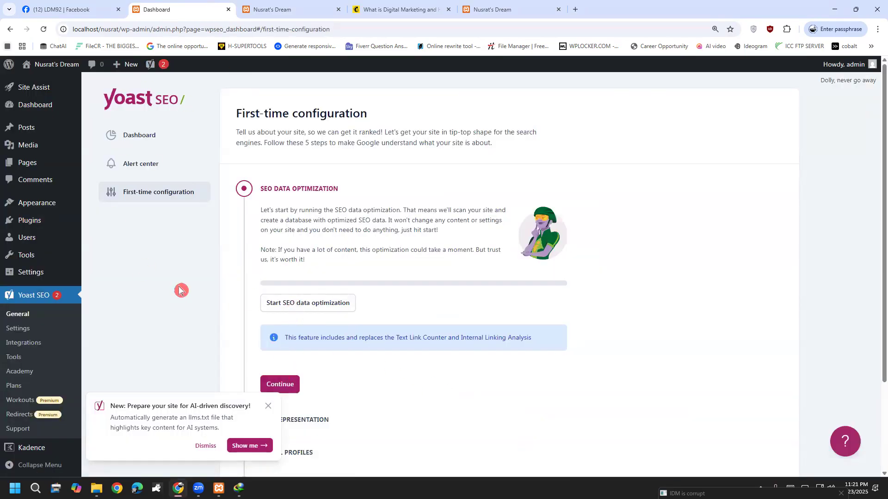
click(292, 310)
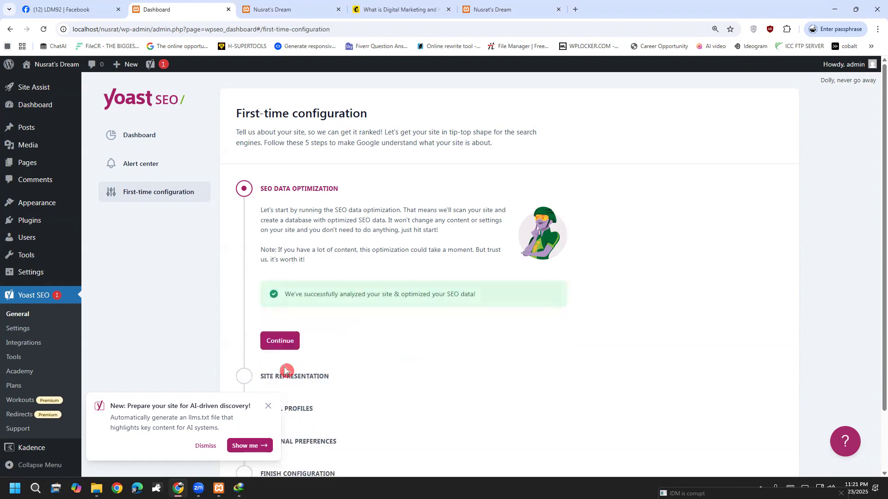
click(279, 341)
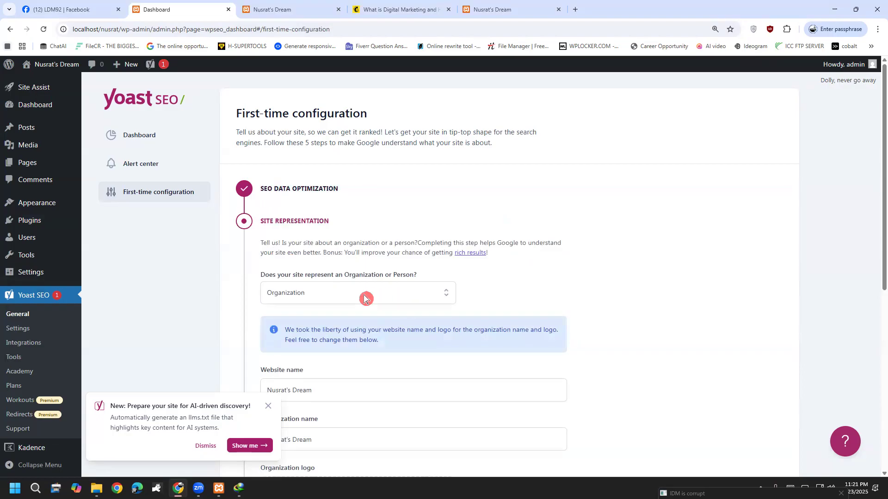
Keep the prefilled website and organization names and save site representation and empty social profiles.
scroll(359, 291, down, 3)
click(327, 247)
click(347, 297)
scroll(387, 303, down, 3)
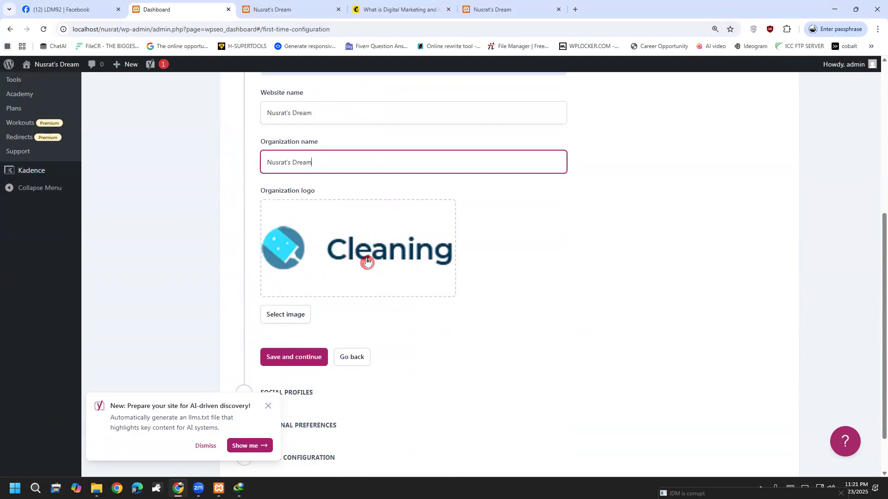
click(291, 357)
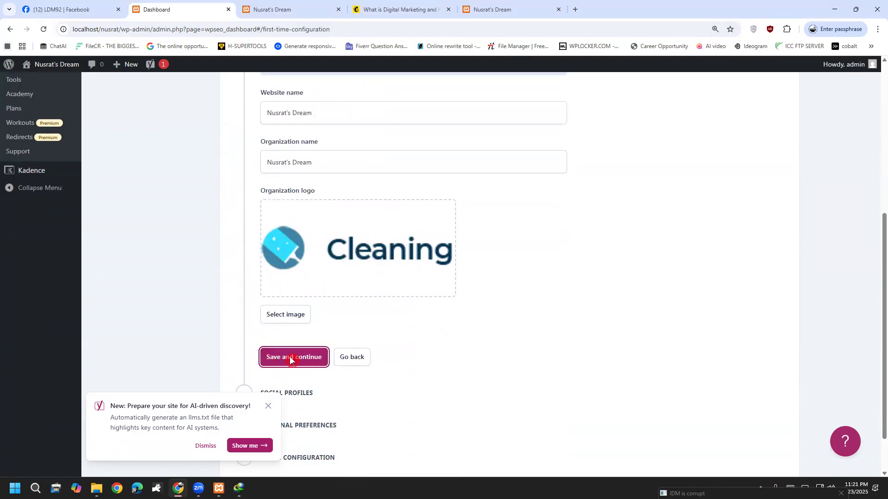
scroll(337, 349, down, 2)
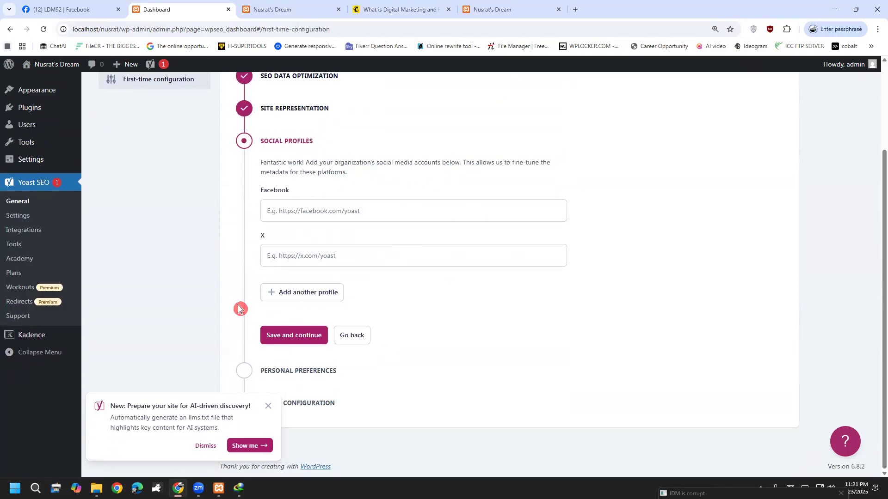
click(291, 335)
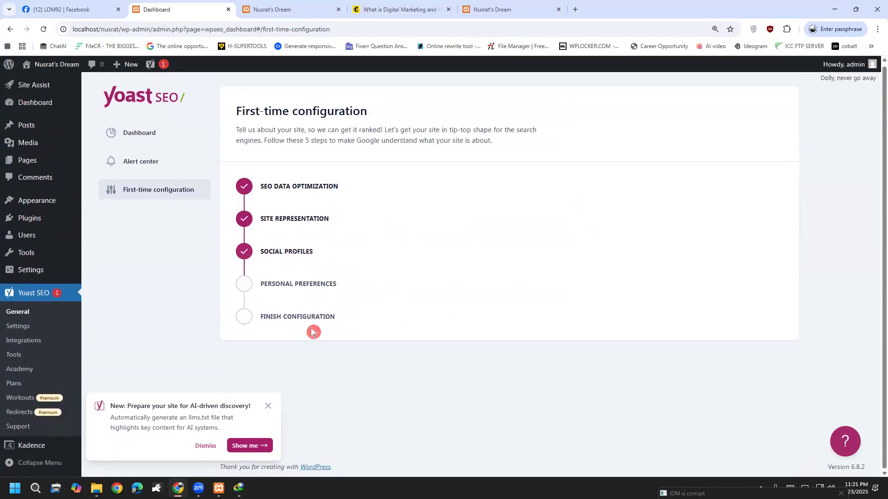
Choose 'No' for sharing site data and save preferences to finish the configuration.
scroll(312, 341, down, 3)
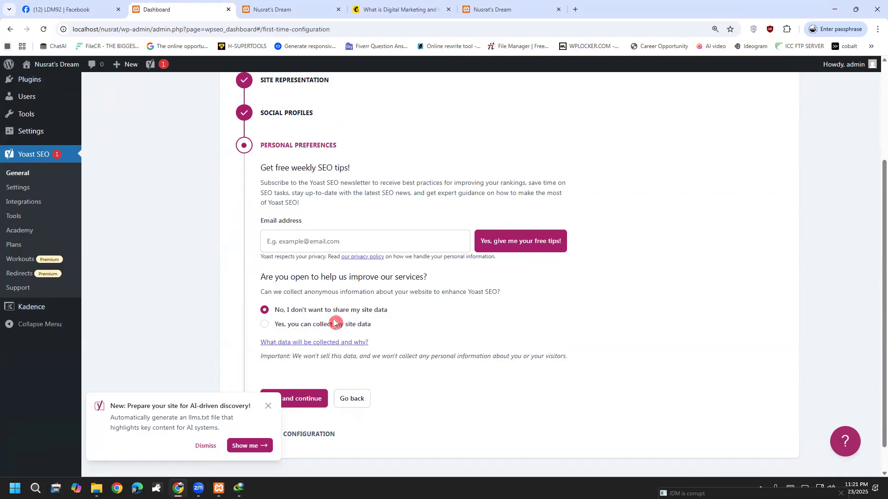
click(289, 325)
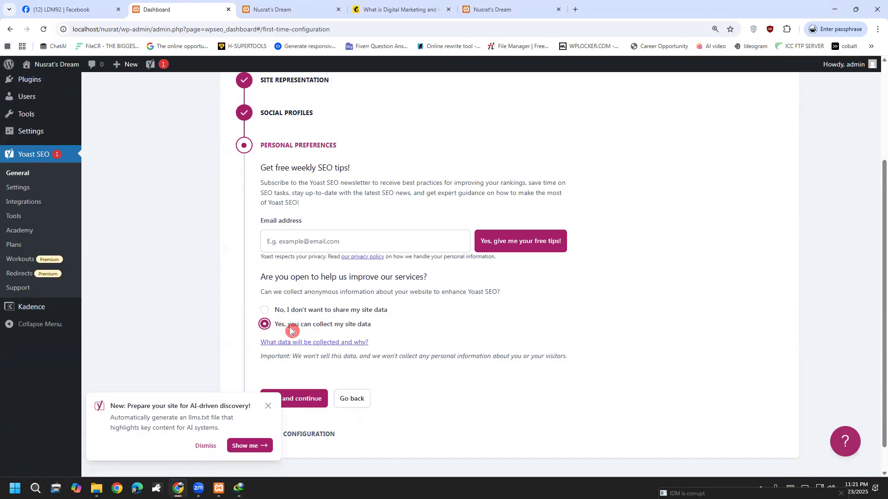
click(284, 312)
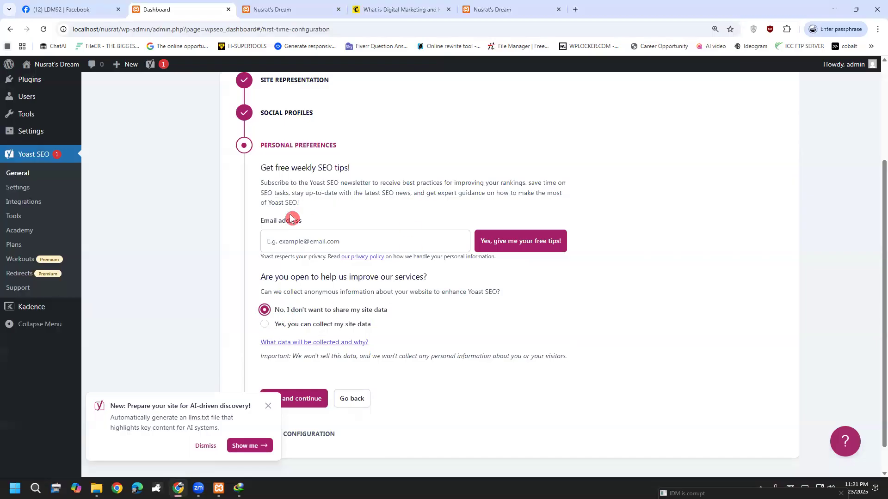
click(308, 400)
scroll(309, 400, down, 1)
click(298, 368)
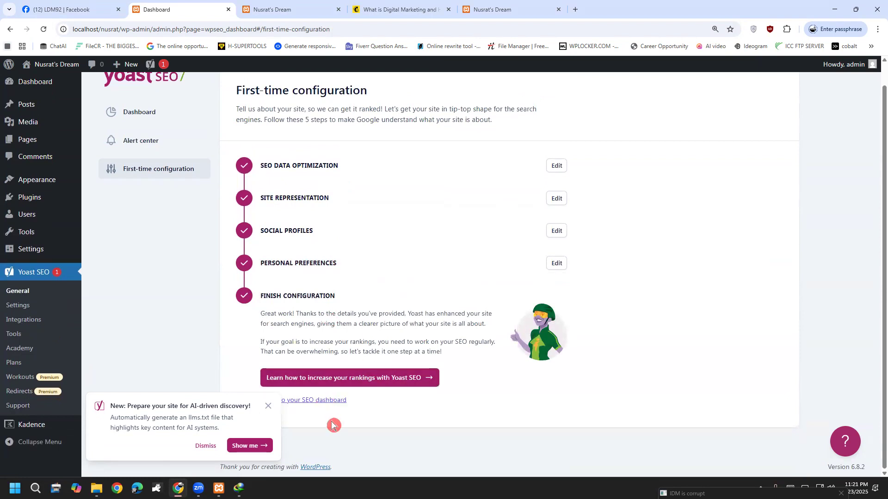
Open the Yoast SEO dashboard and review SEO and readability scores for 13 unanalyzed posts.
click(336, 406)
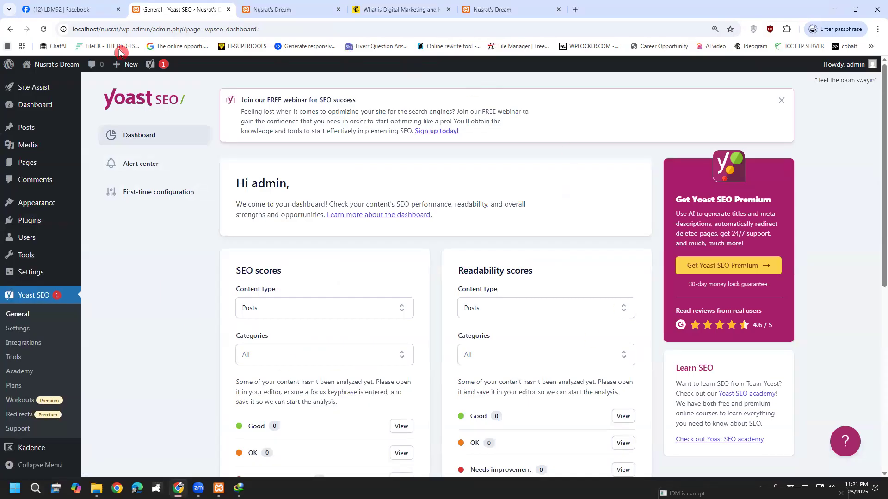
scroll(268, 307, down, 2)
scroll(259, 303, down, 3)
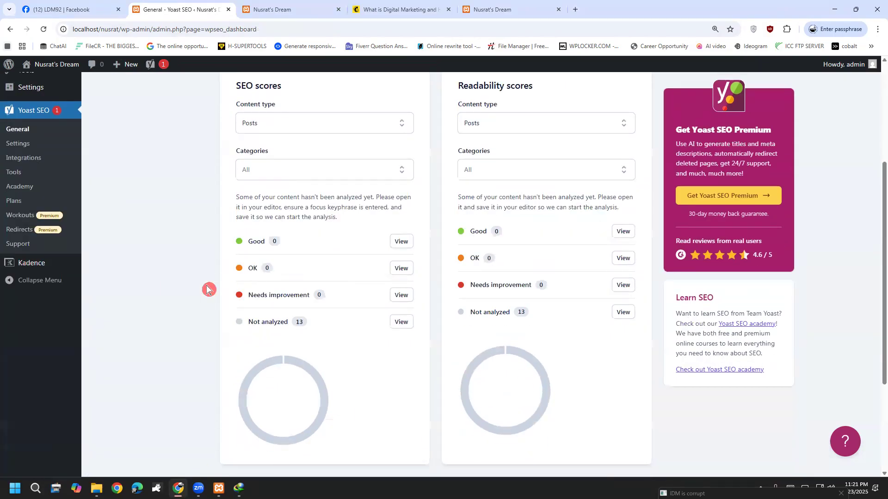
scroll(185, 222, up, 4)
scroll(260, 160, down, 2)
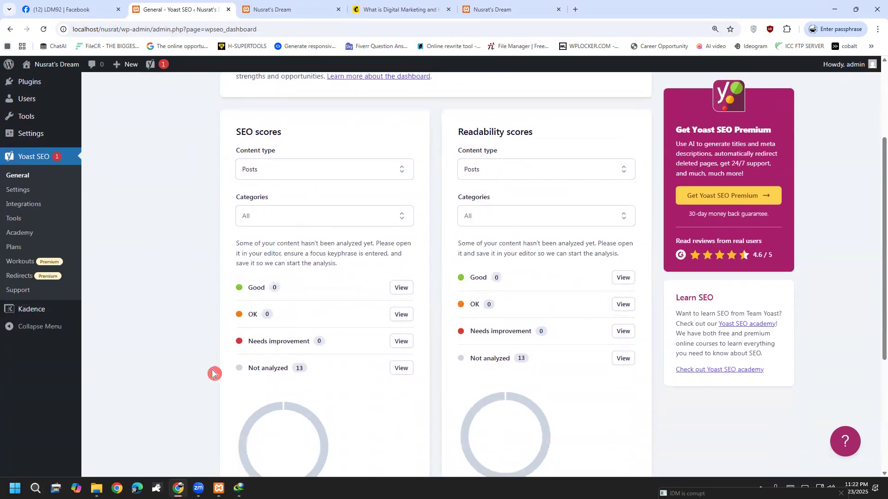
scroll(550, 423, up, 3)
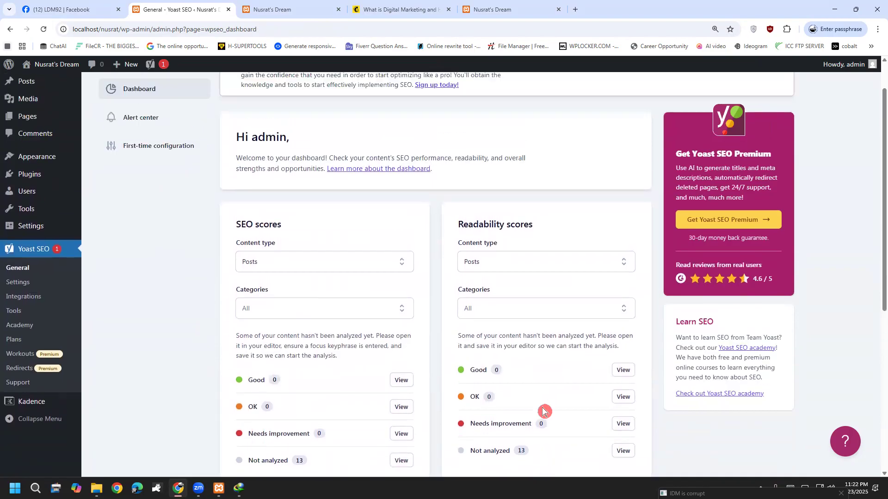